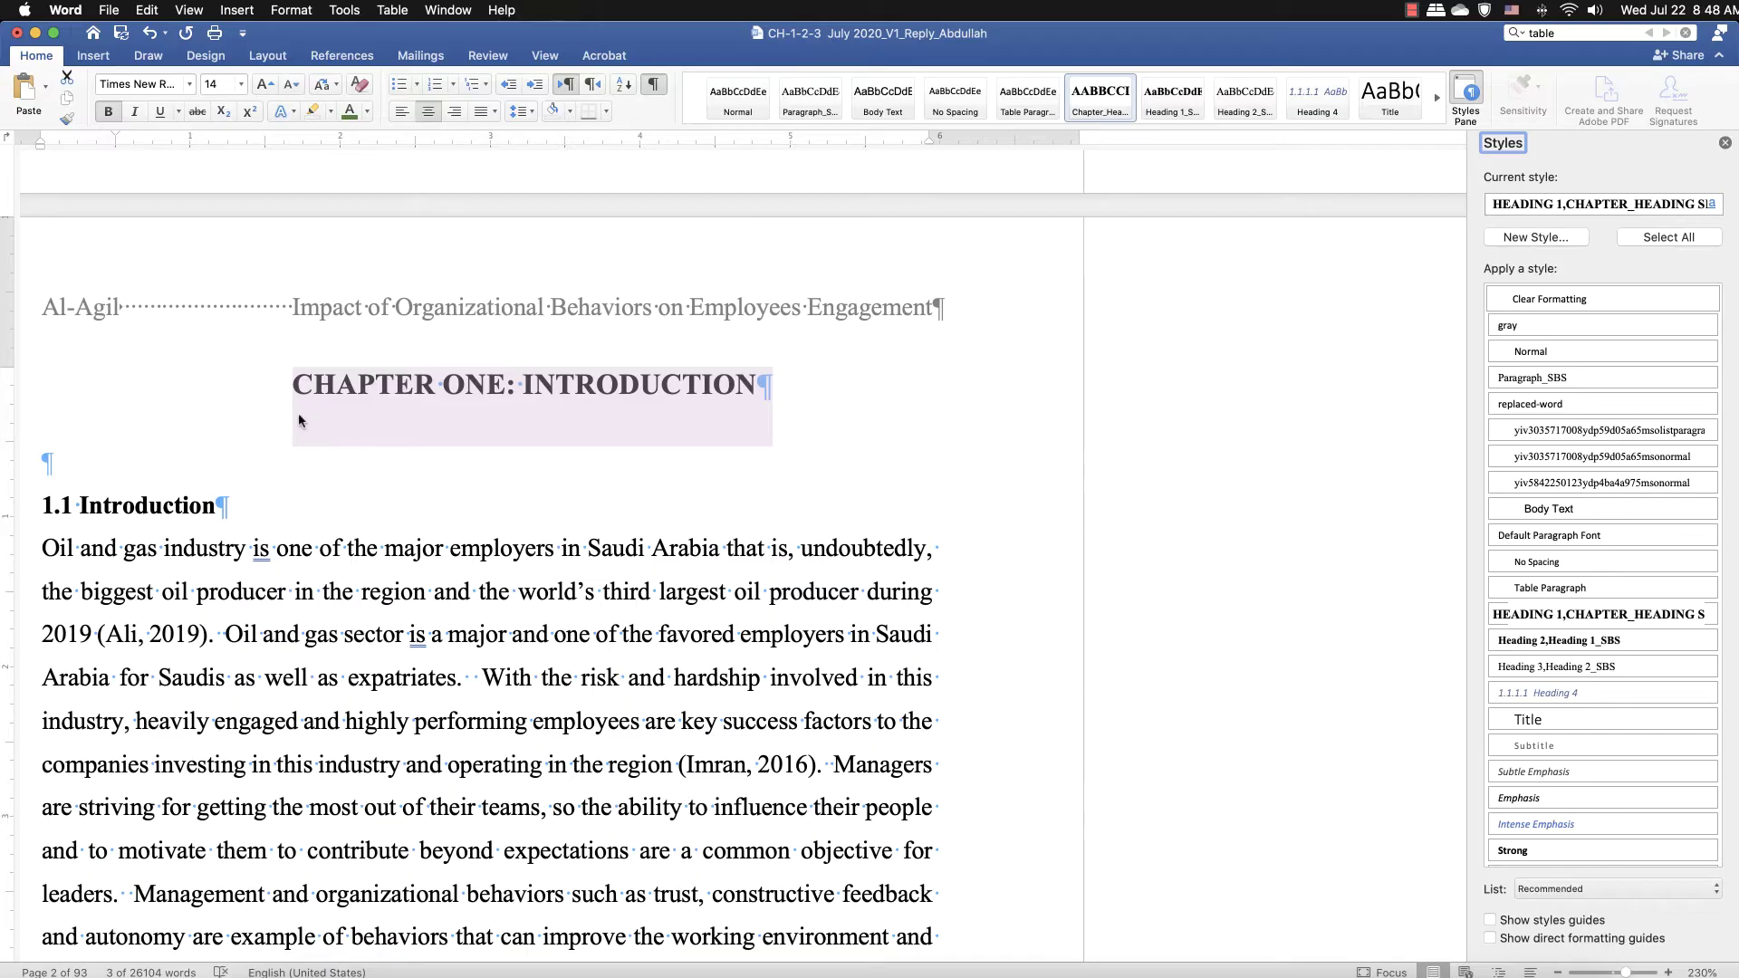
- Place the cursor in the empty paragraph below the chapter title, then close and reopen the Styles pane
scroll(295, 420, "left", 5)
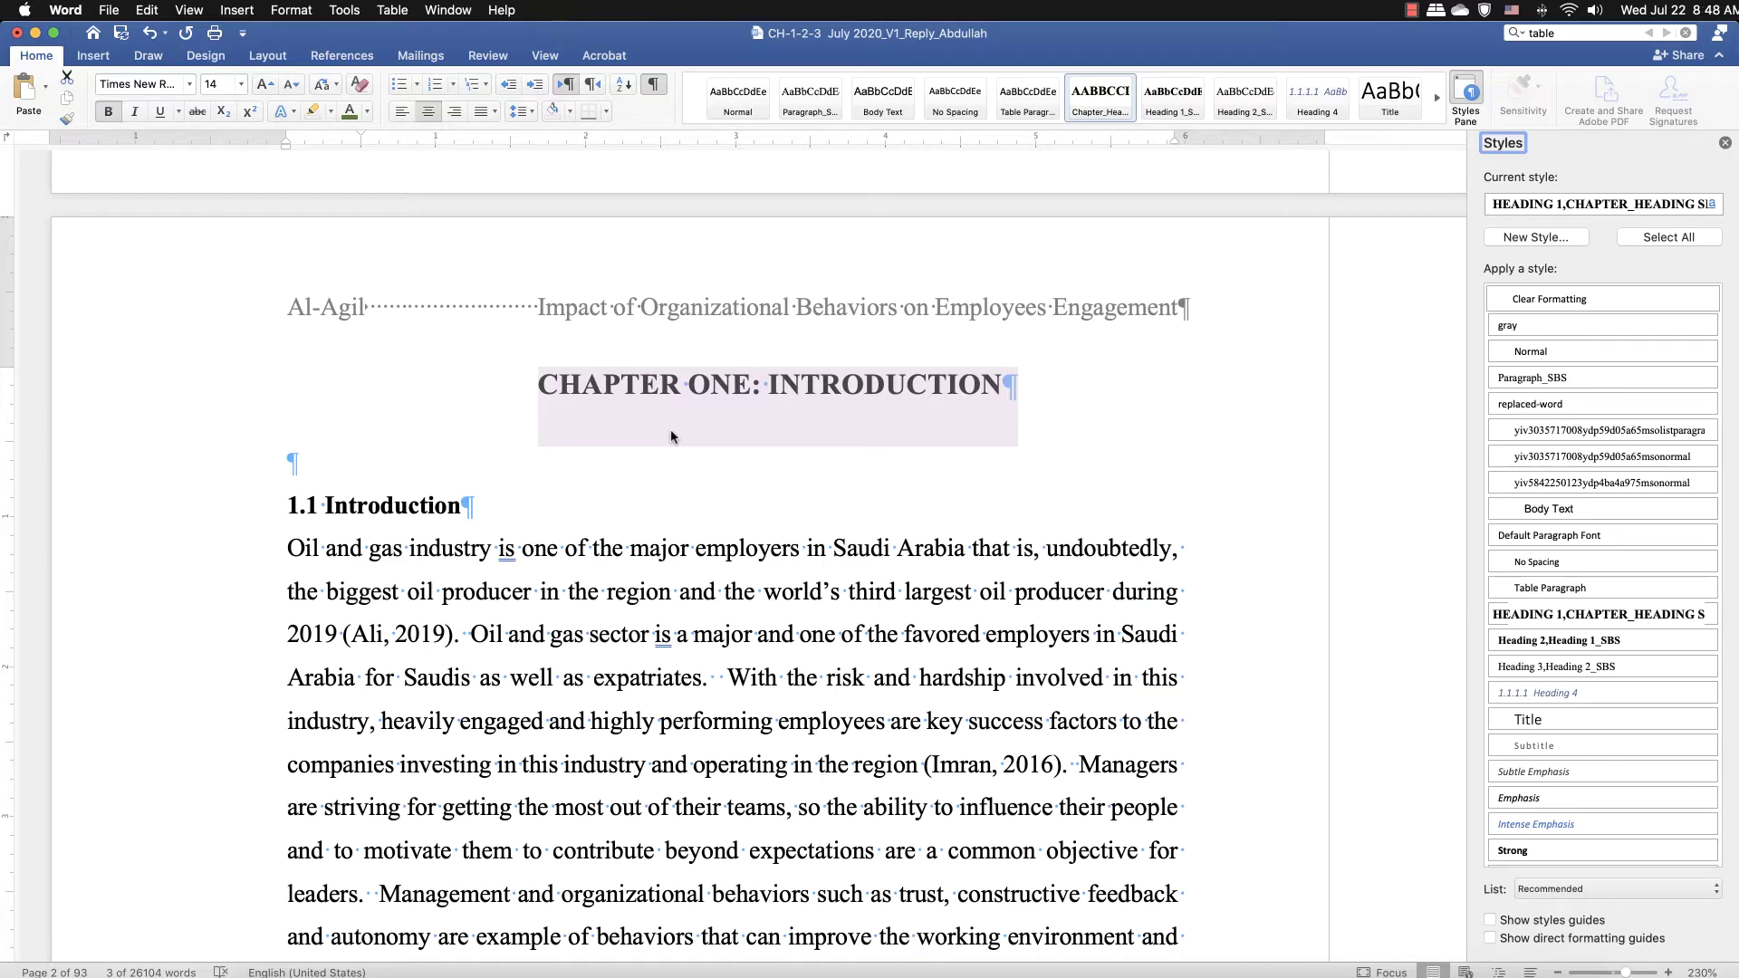
left_click(661, 466)
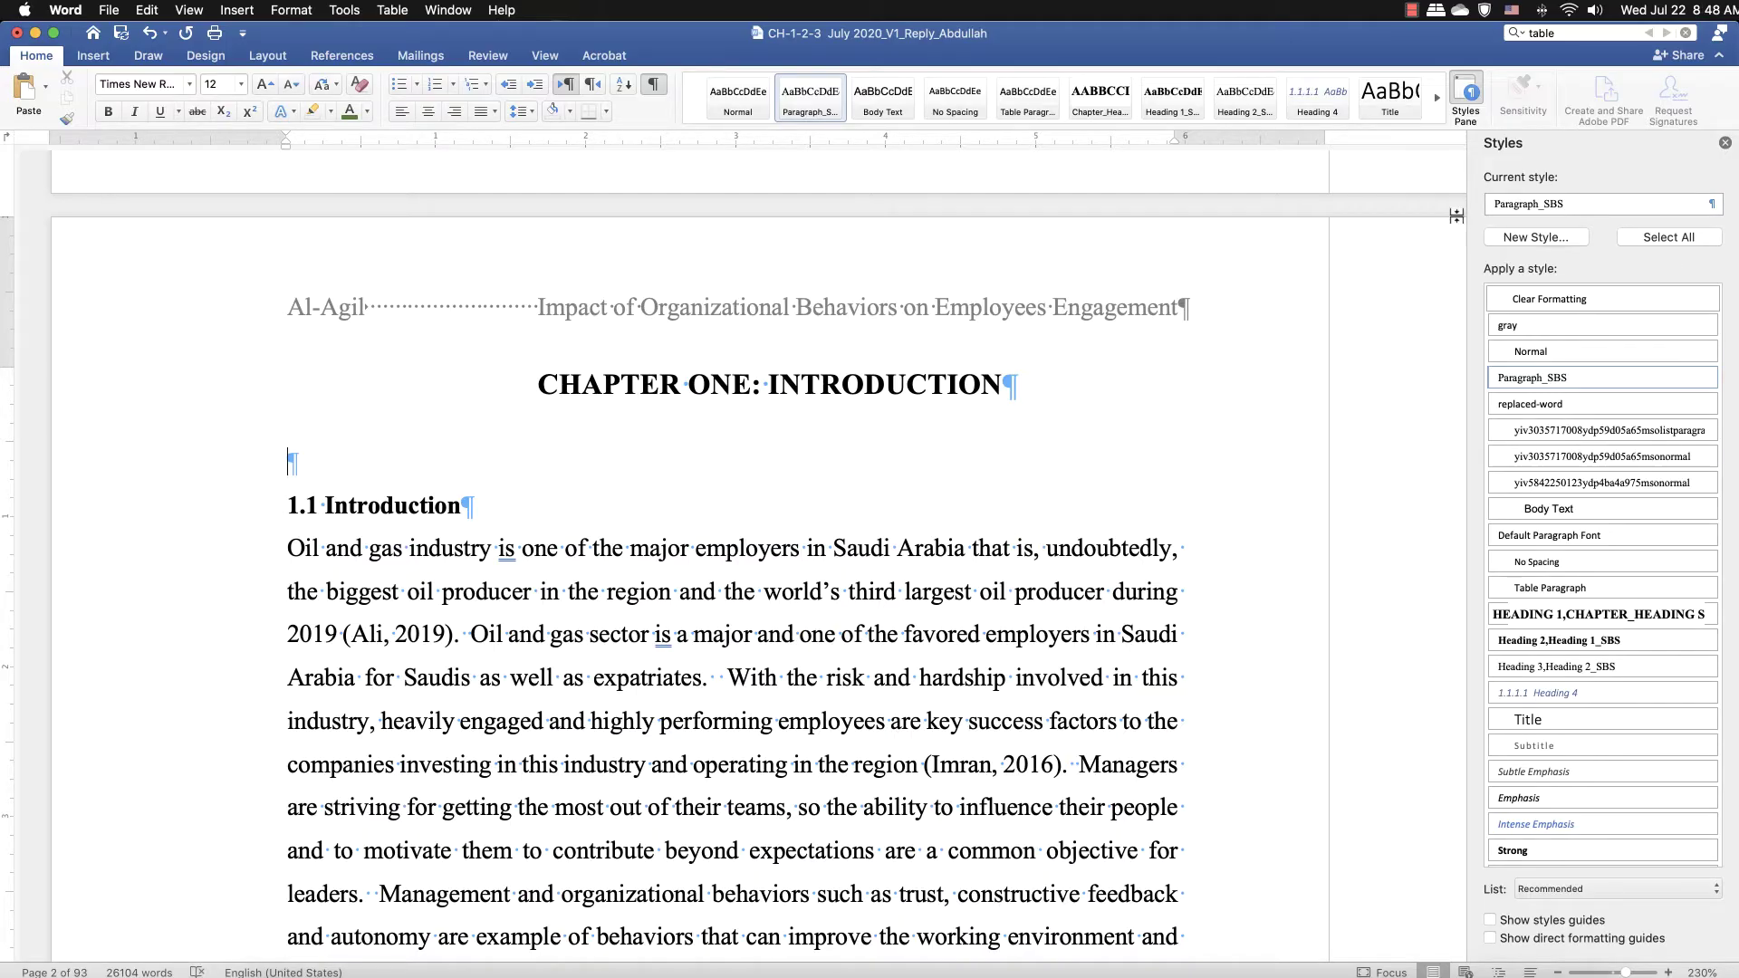
left_click(1724, 143)
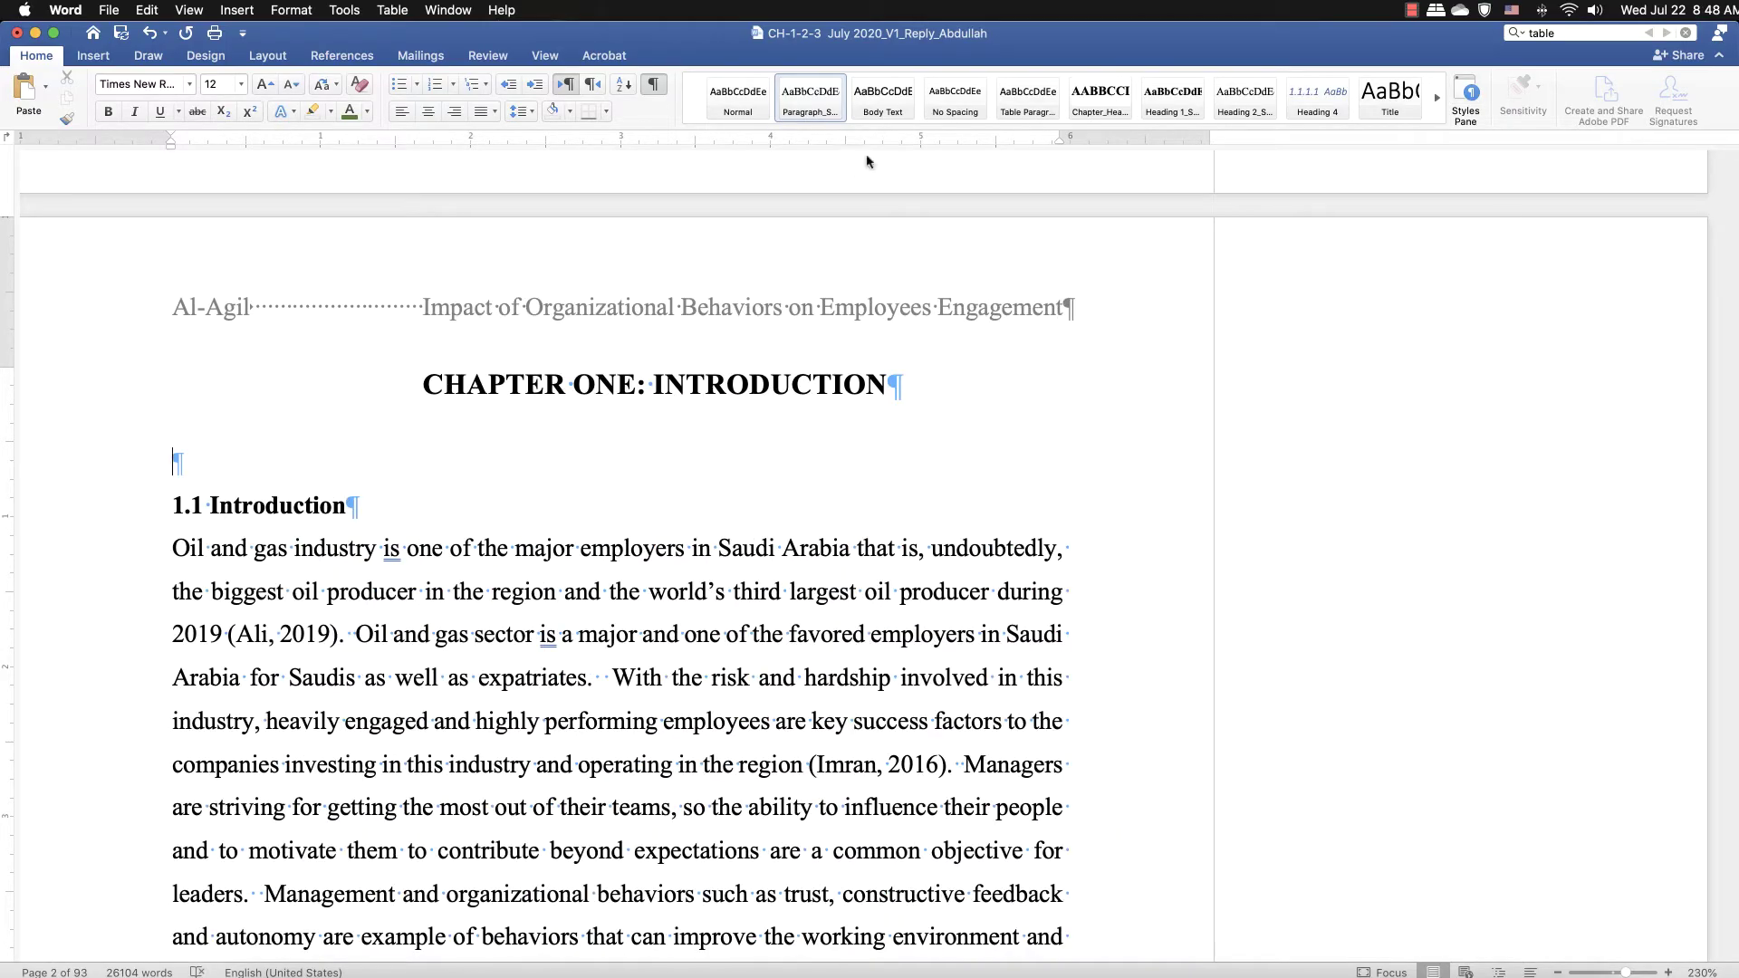
left_click(1467, 94)
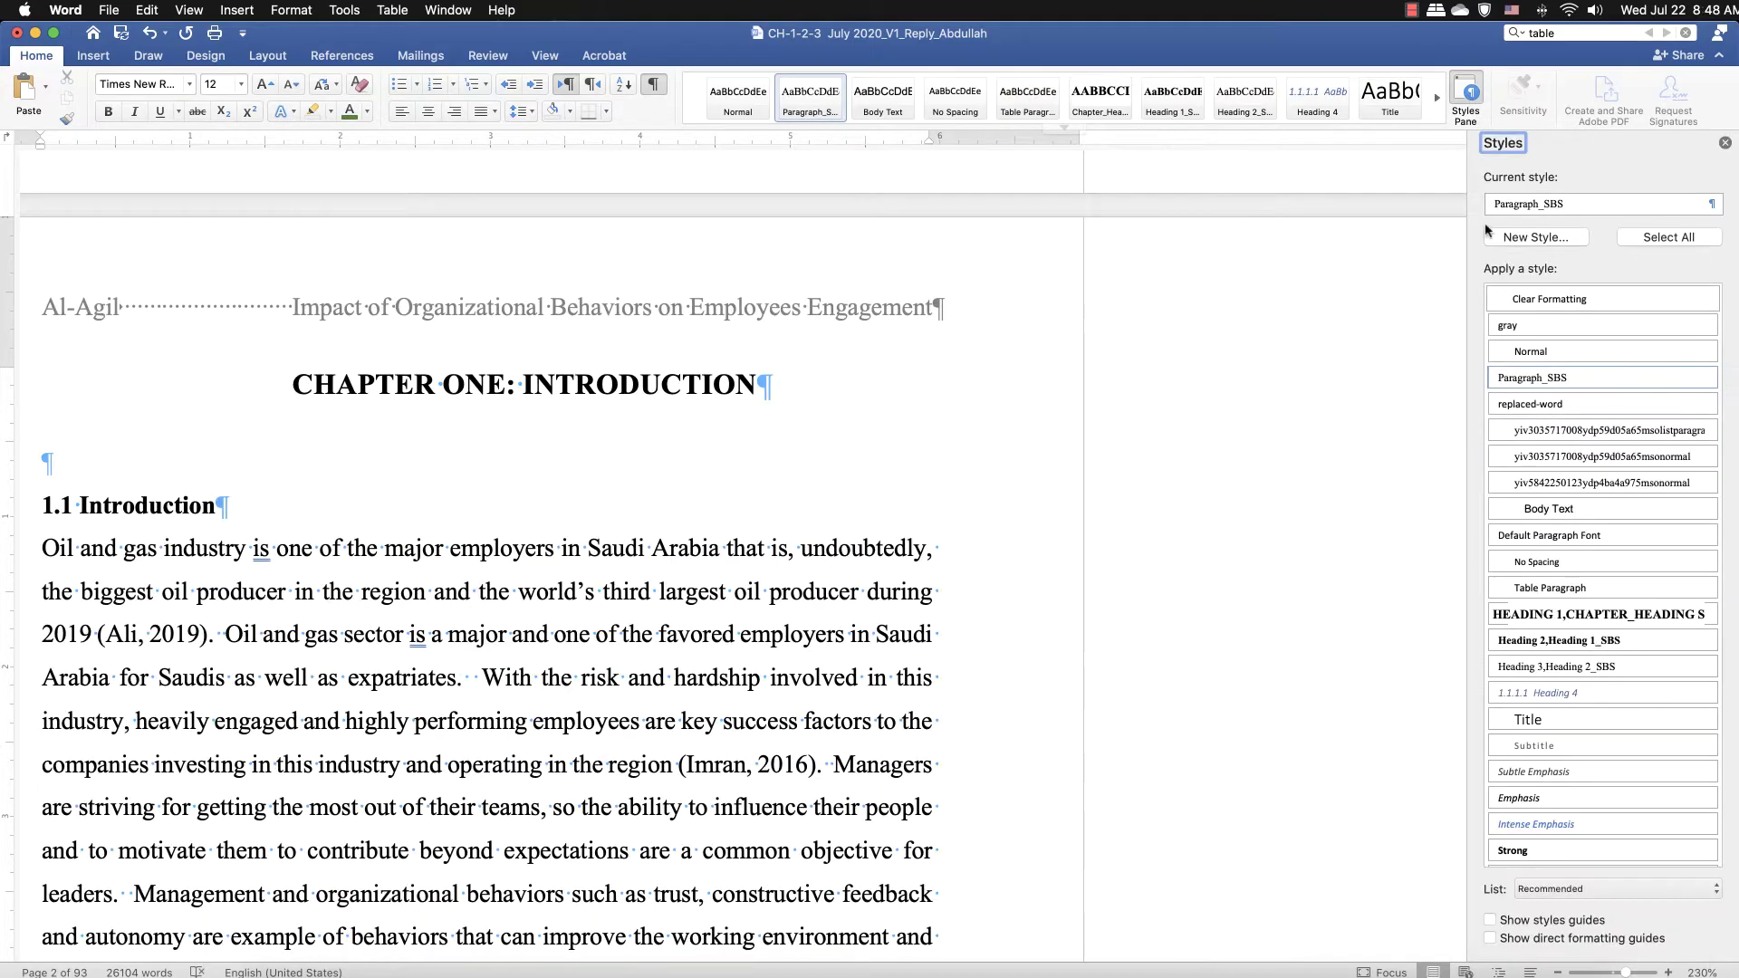
- Create a paragraph style named ChapterH, added to the template and automatically updated, and apply it to the empty paragraph below the chapter title
left_click(1535, 238)
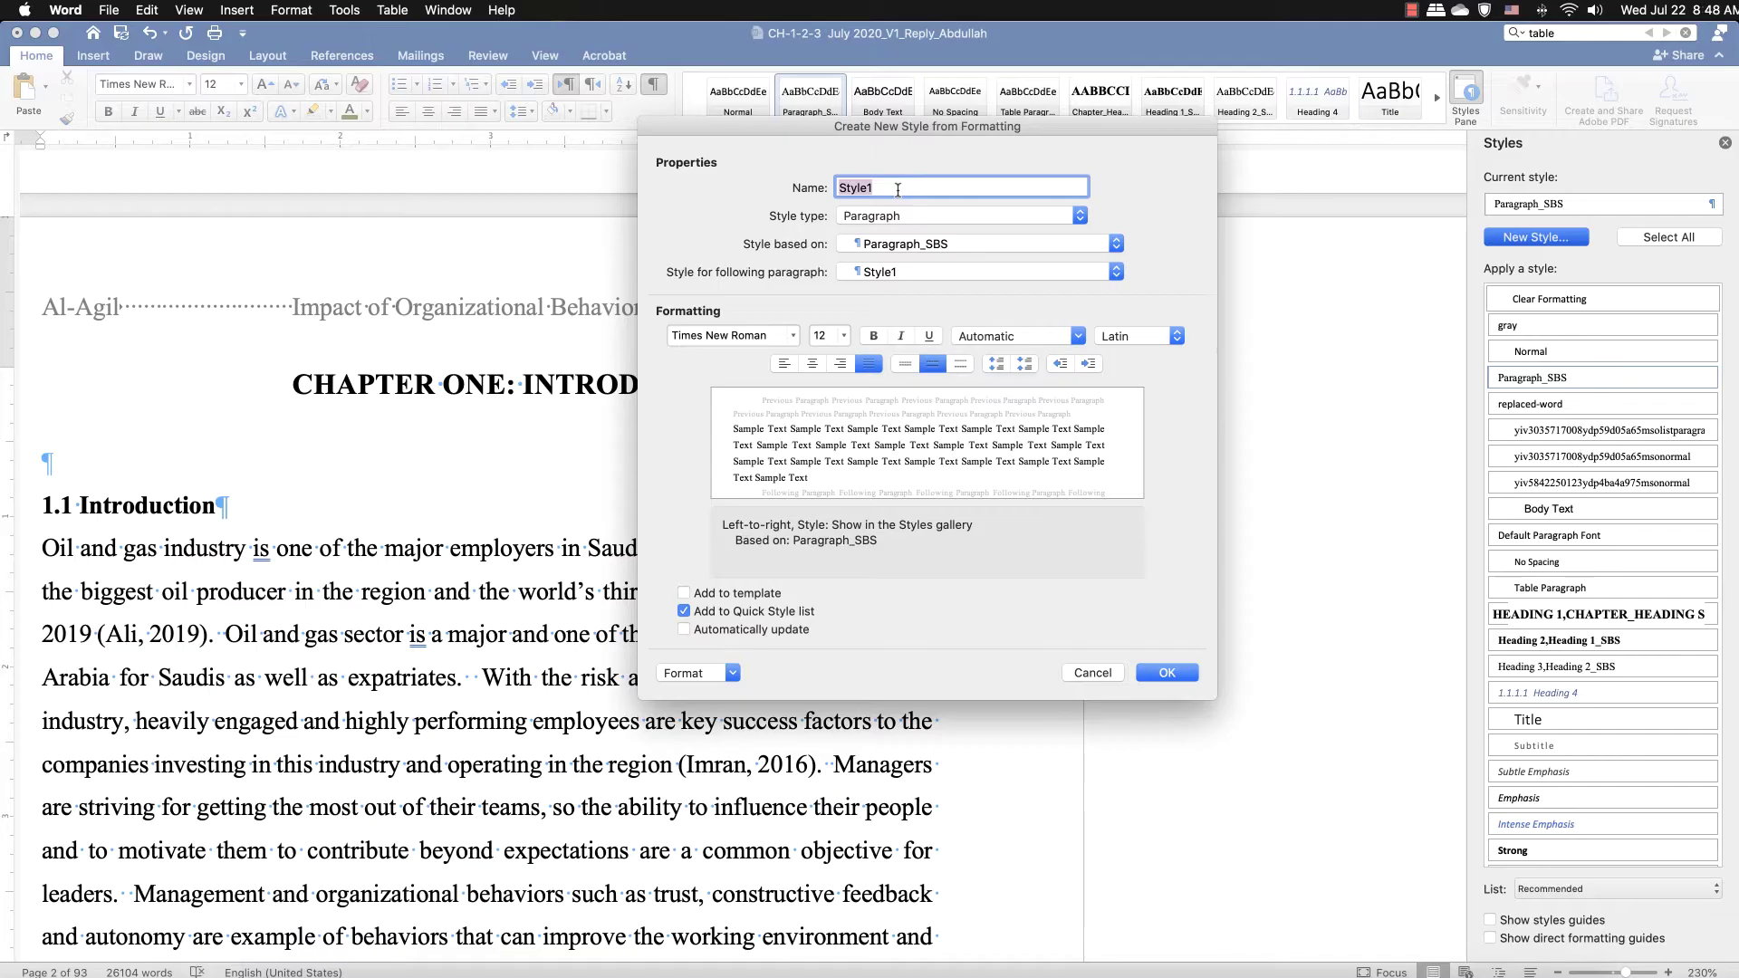
type("Chapter")
type("H")
left_click(682, 593)
left_click(683, 629)
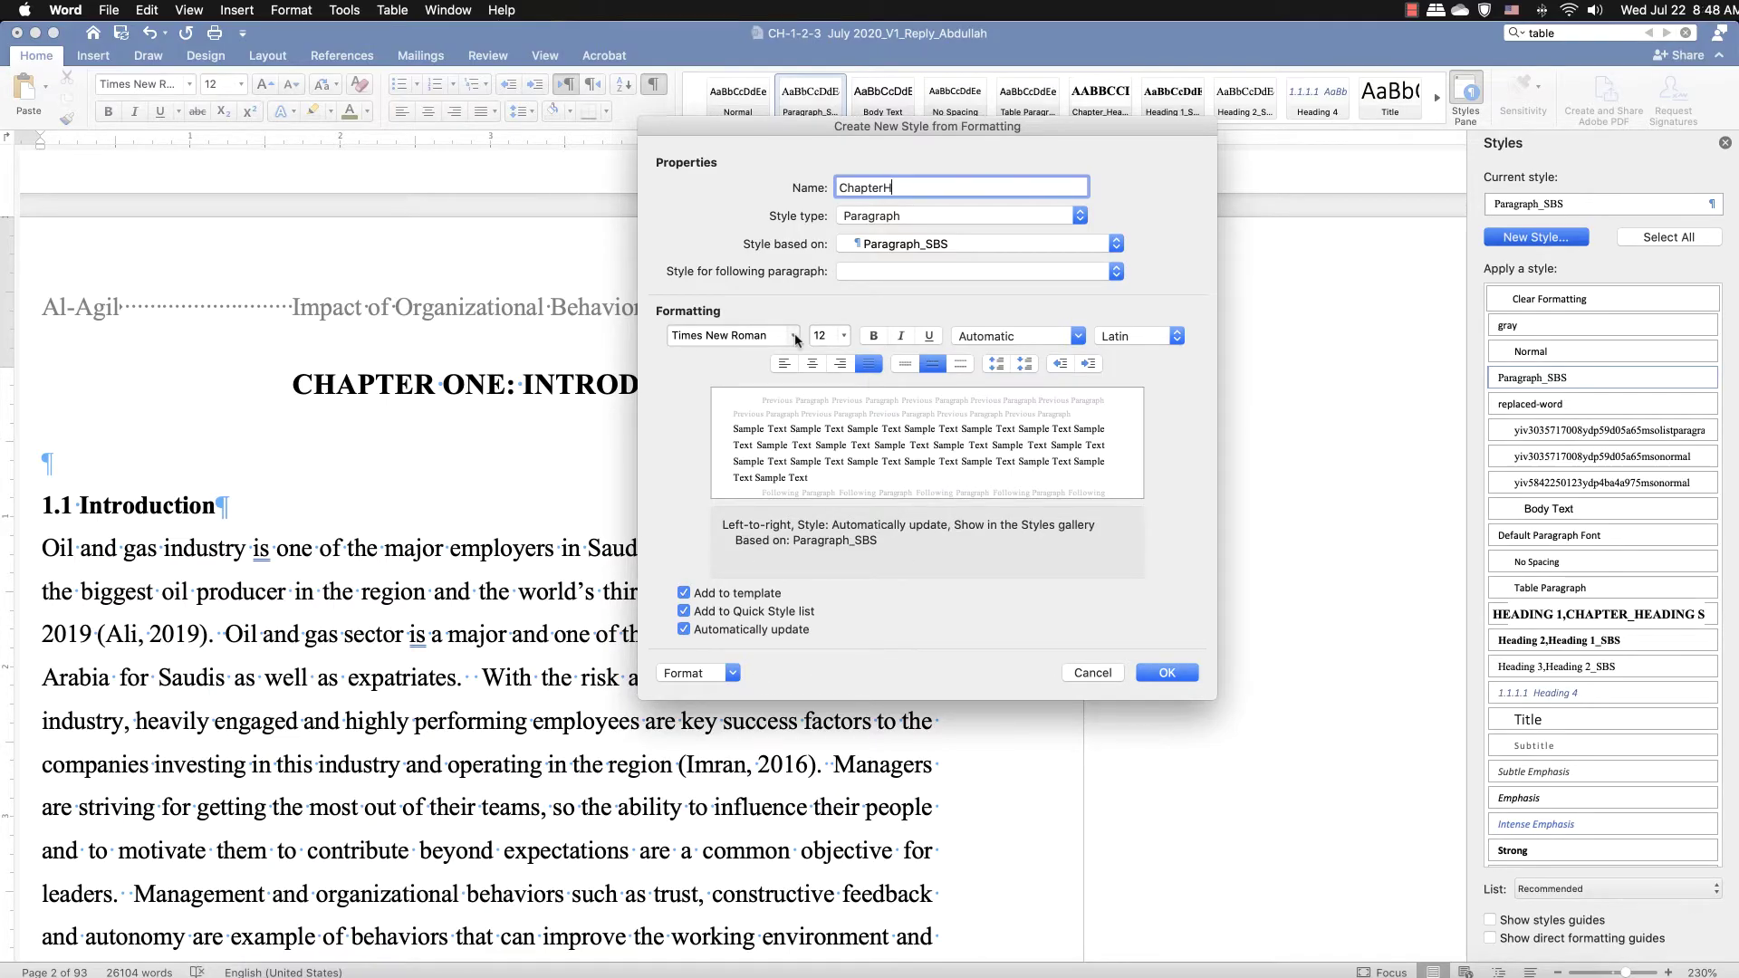
left_click(1167, 672)
left_click(1553, 328)
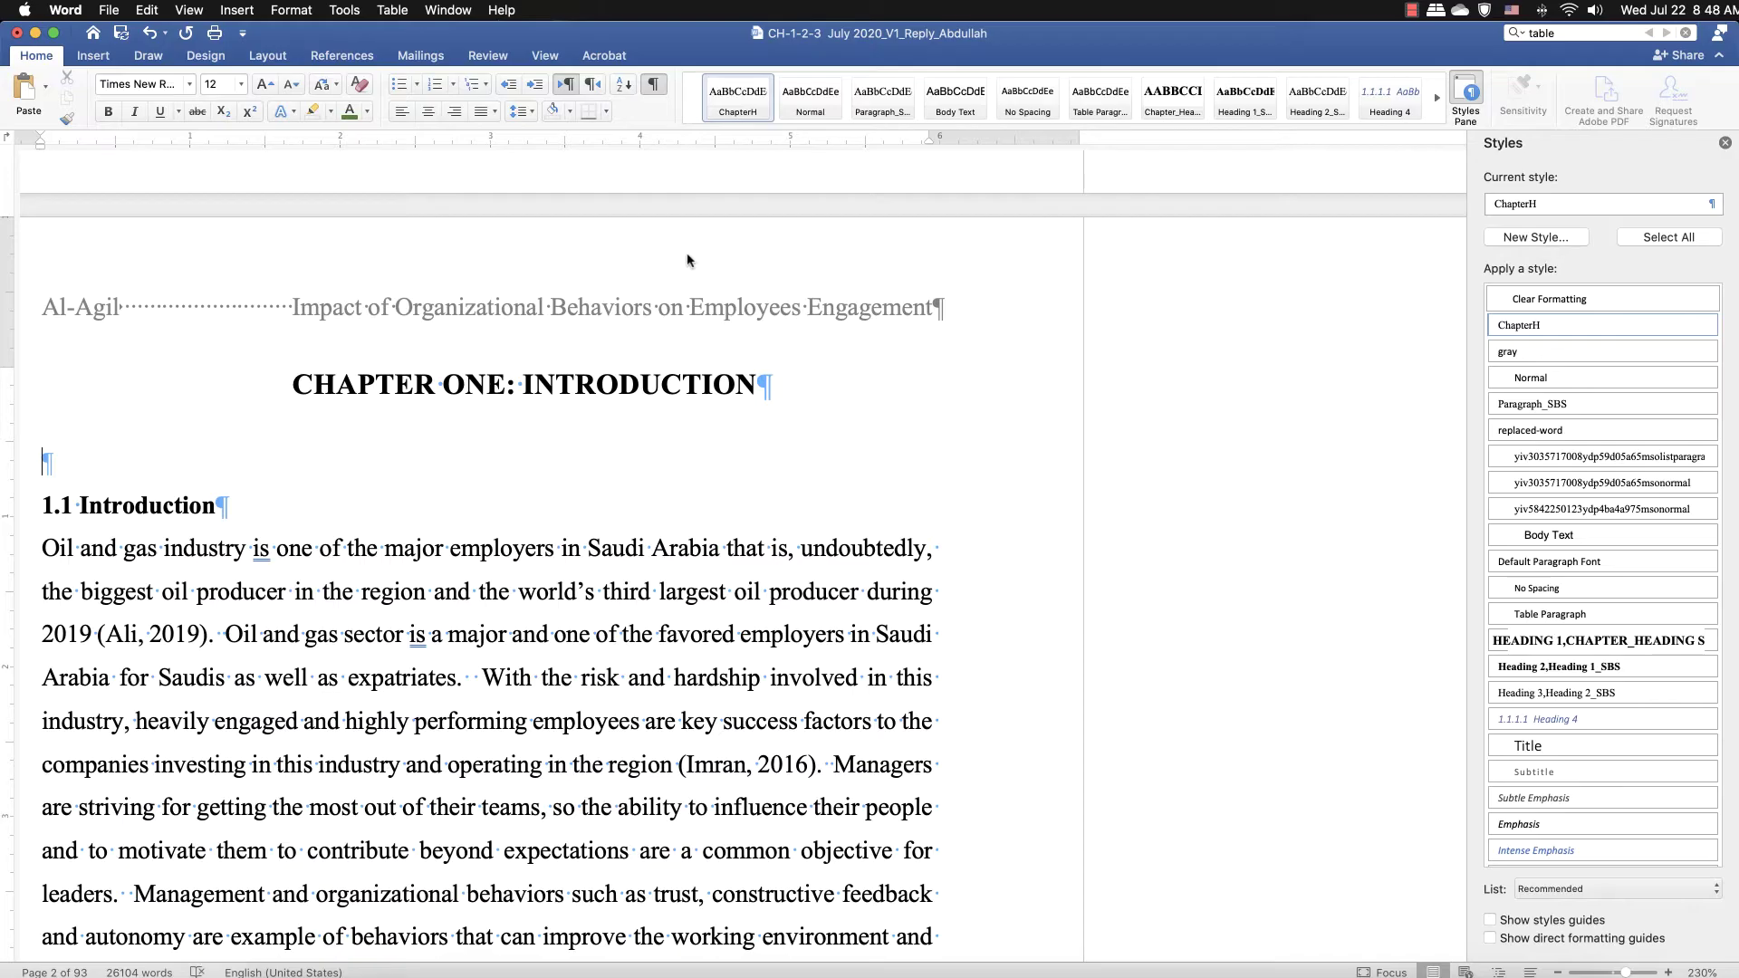
- Update the ChapterH style to match the formatting of the title "CHAPTER ONE: INTRODUCTION"
left_click(639, 384)
left_click_drag(742, 371, 339, 390)
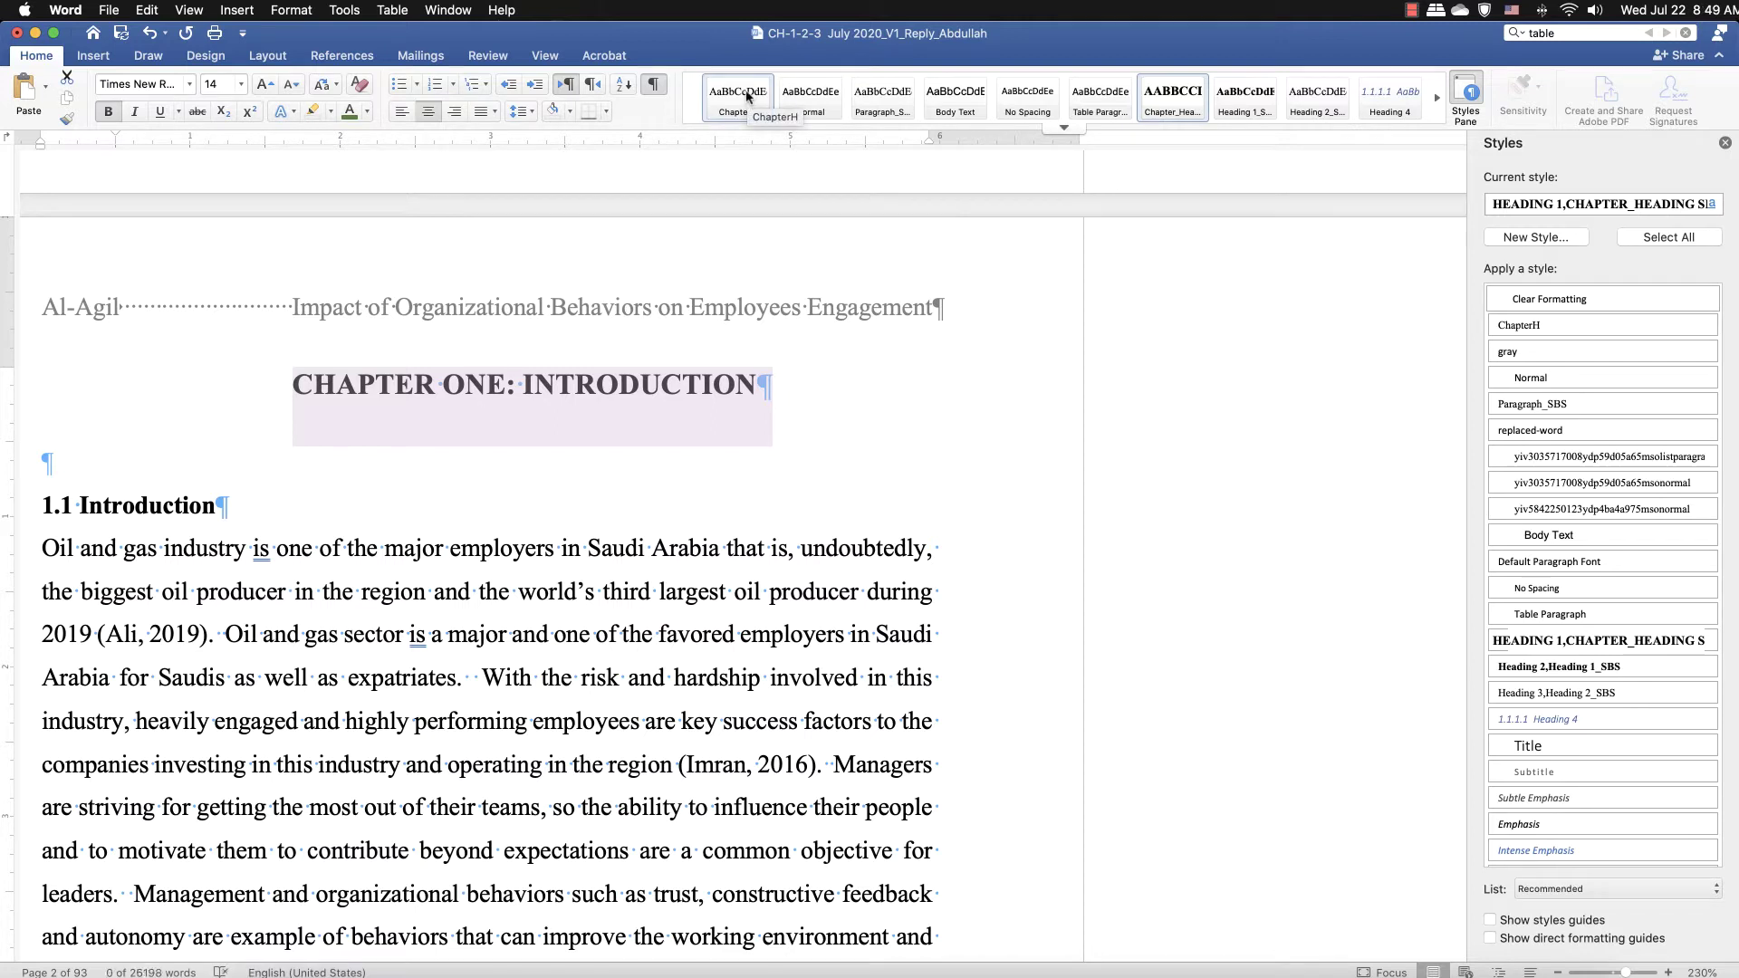
left_click(393, 394)
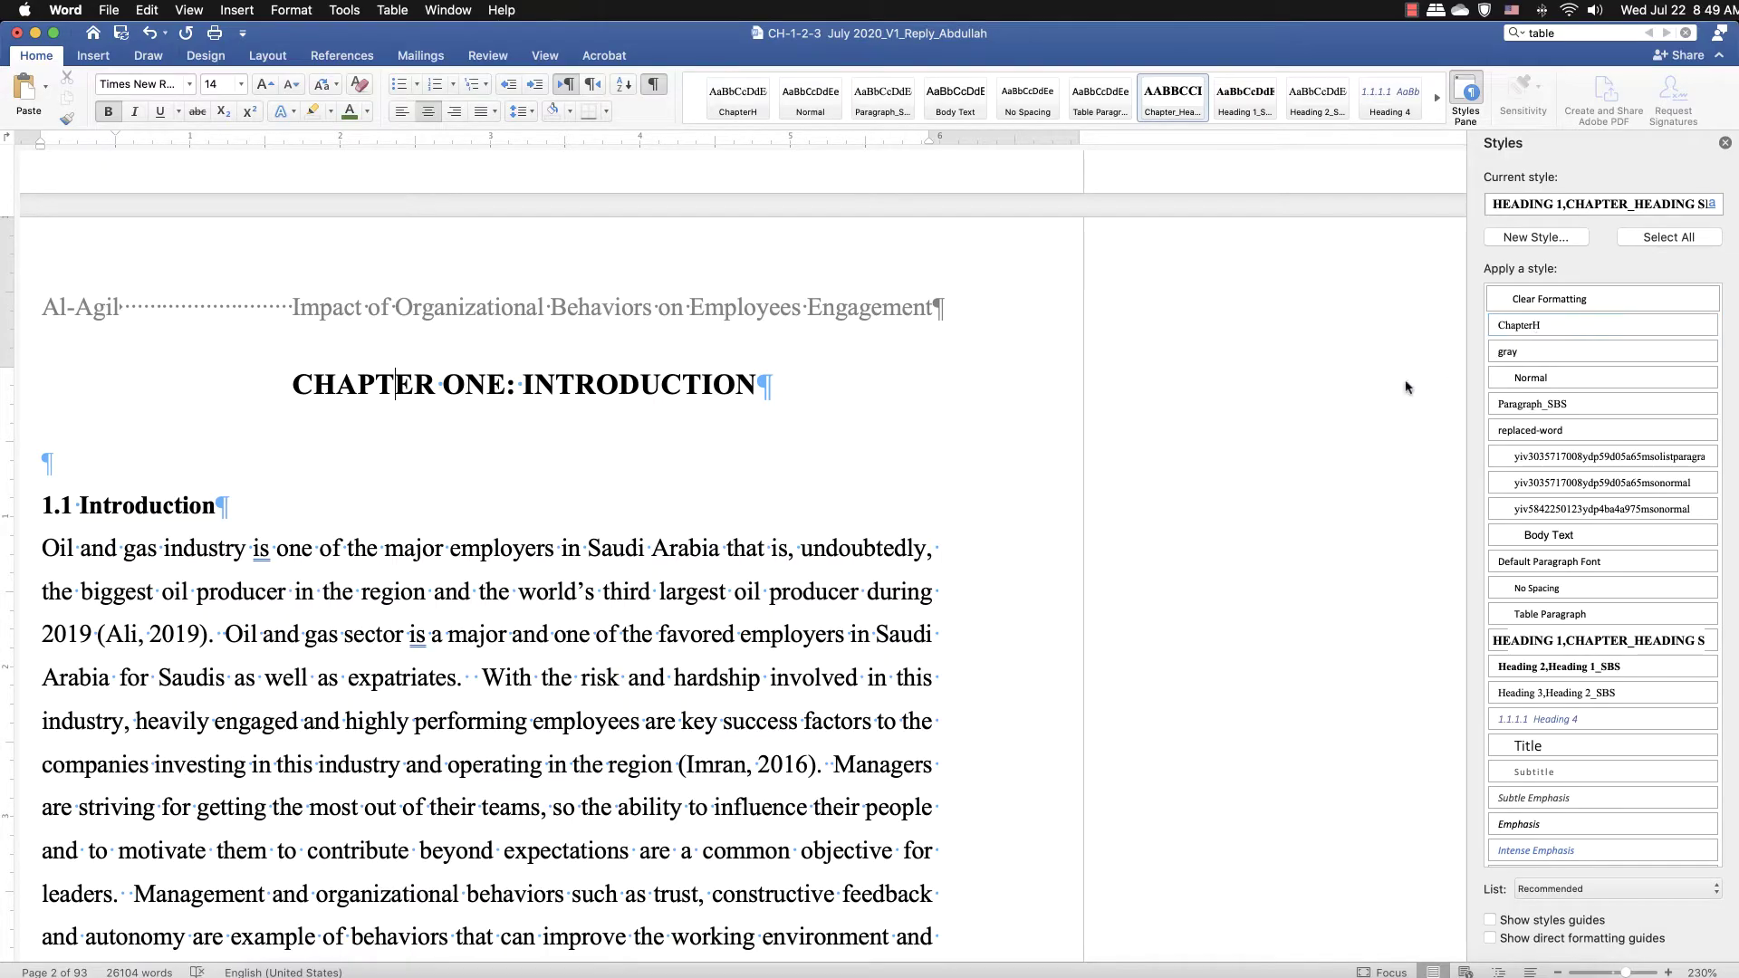
left_click_drag(287, 389, 815, 380)
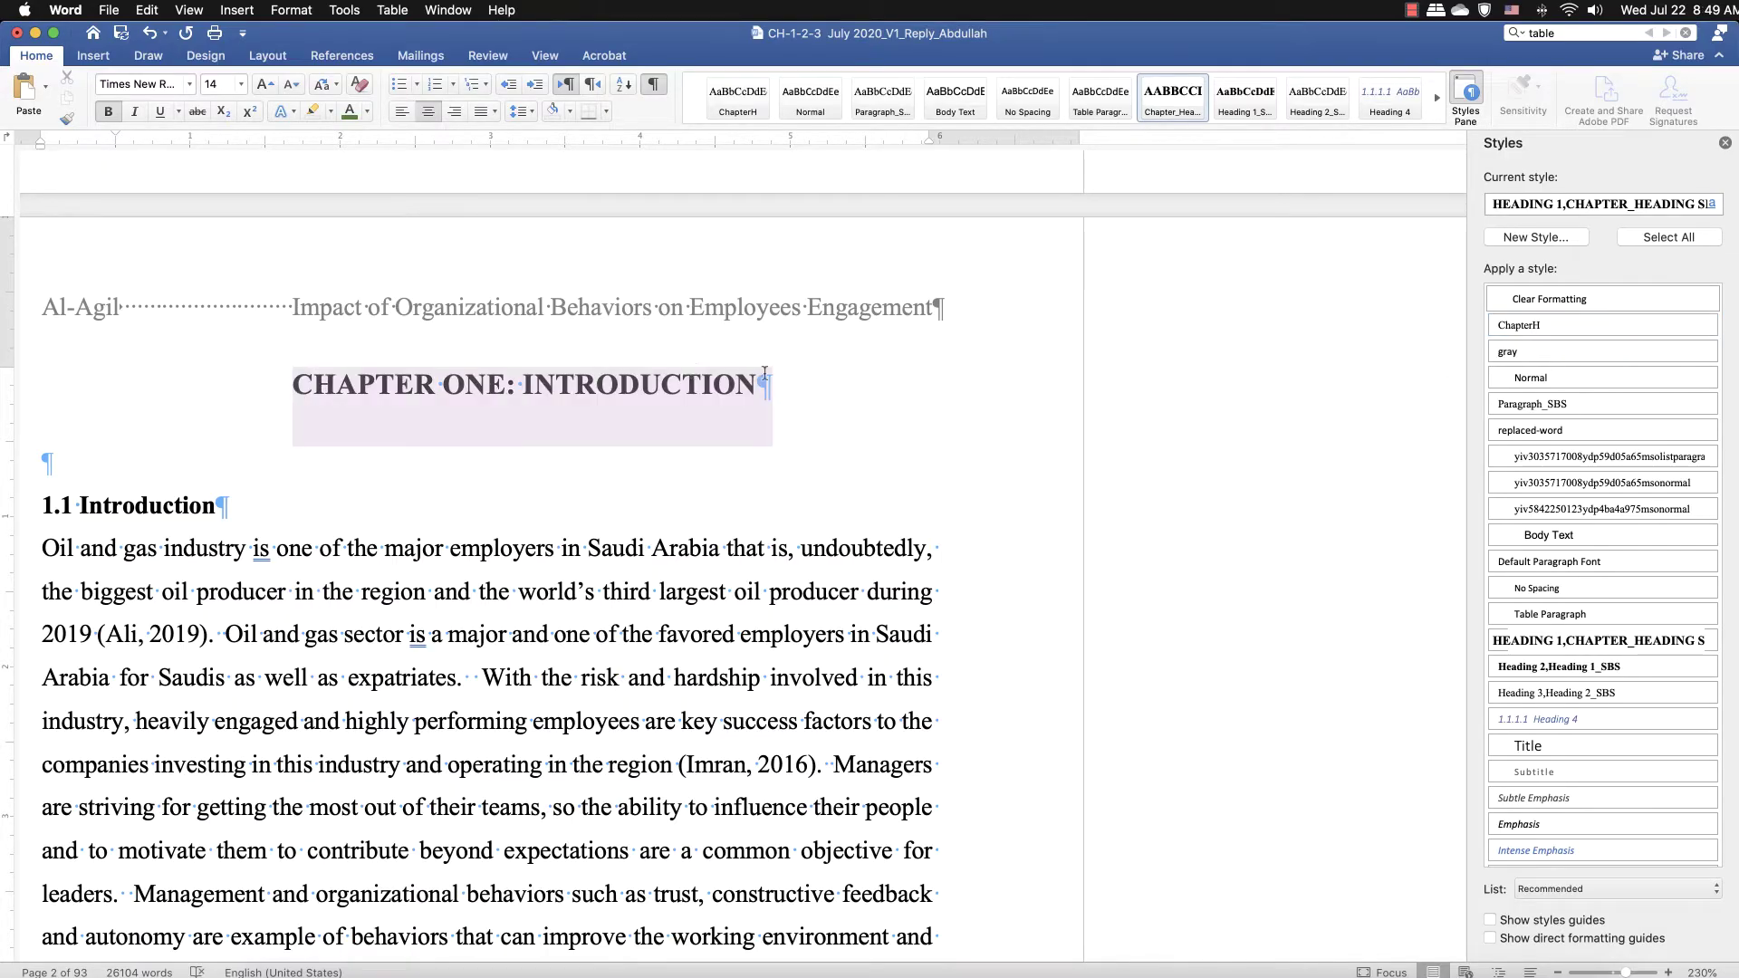
right_click(738, 106)
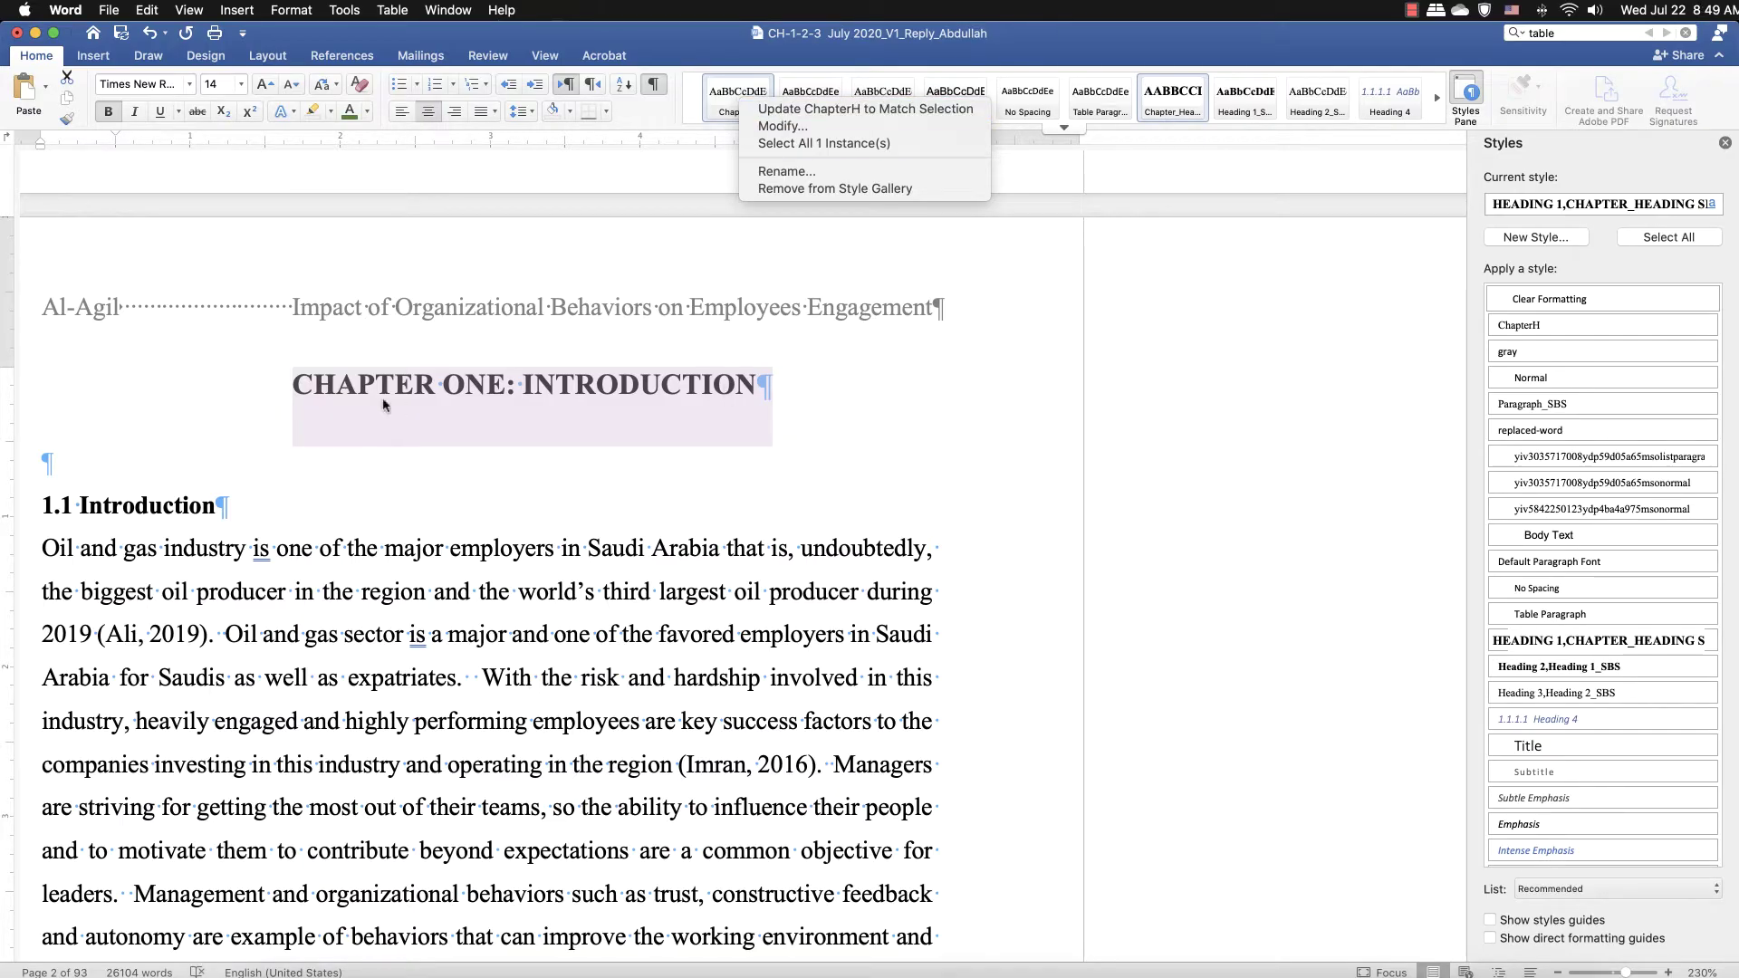
left_click(858, 109)
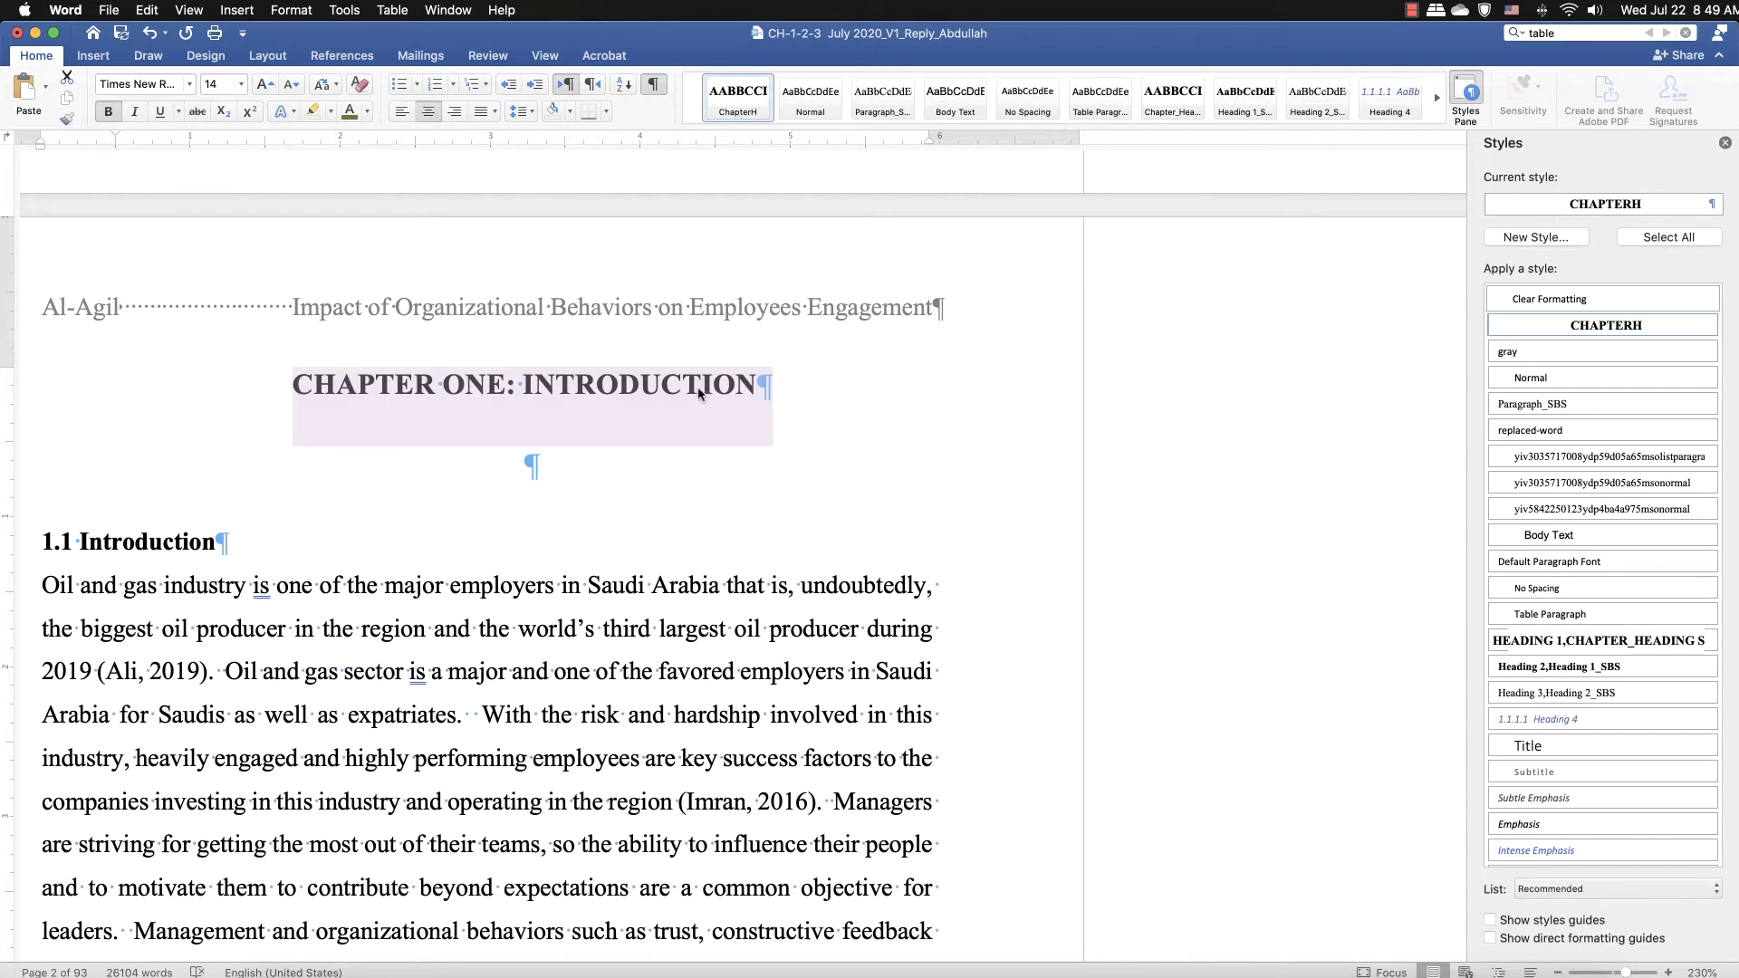
left_click(551, 492)
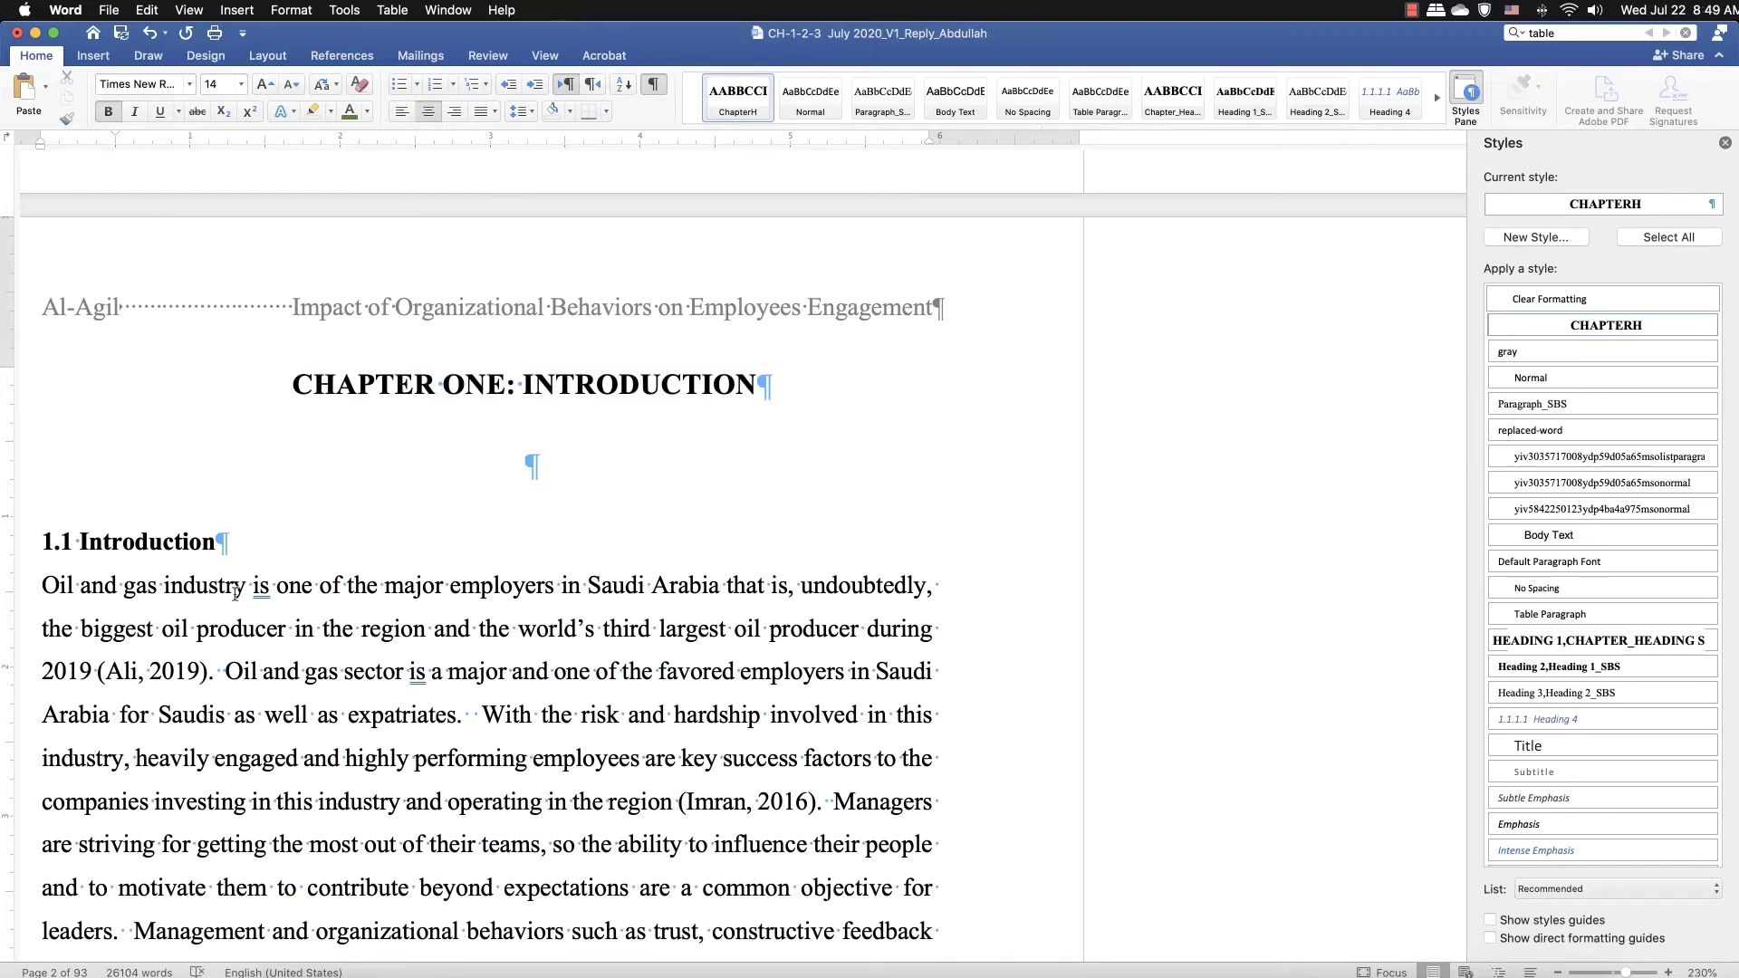
- Create a paragraph style named Heading1 from the "1.1 Introduction" heading, added to the template and automatically updated
left_click(112, 546)
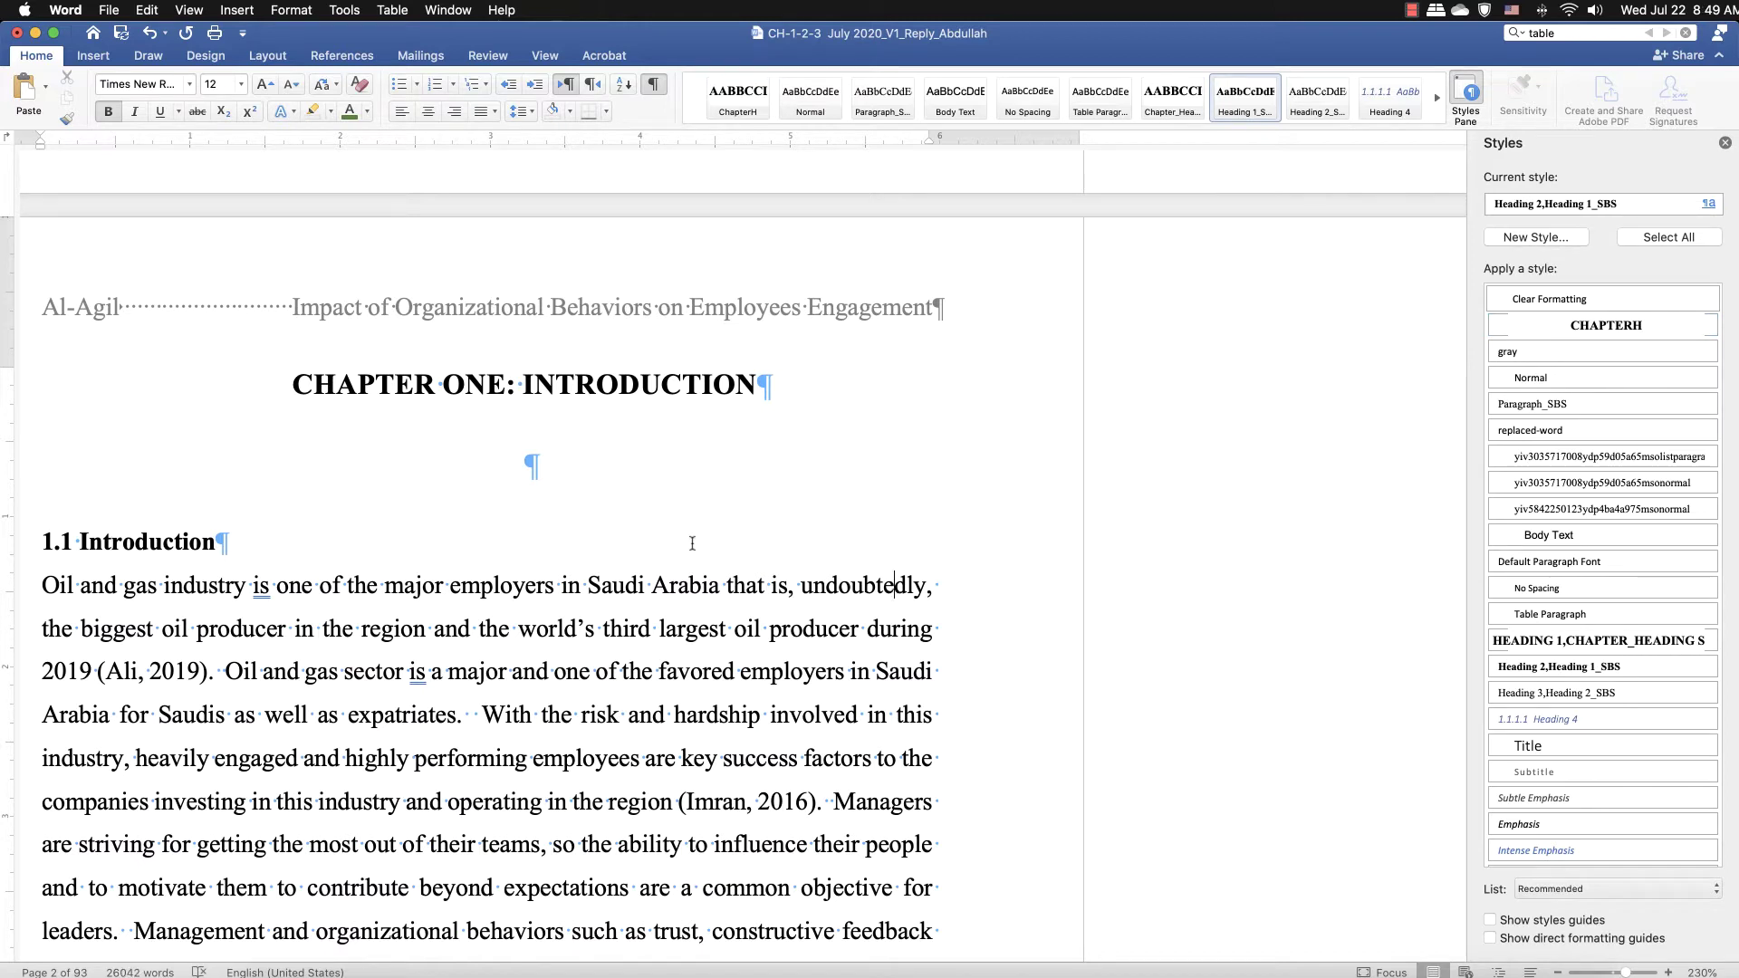
left_click(1519, 237)
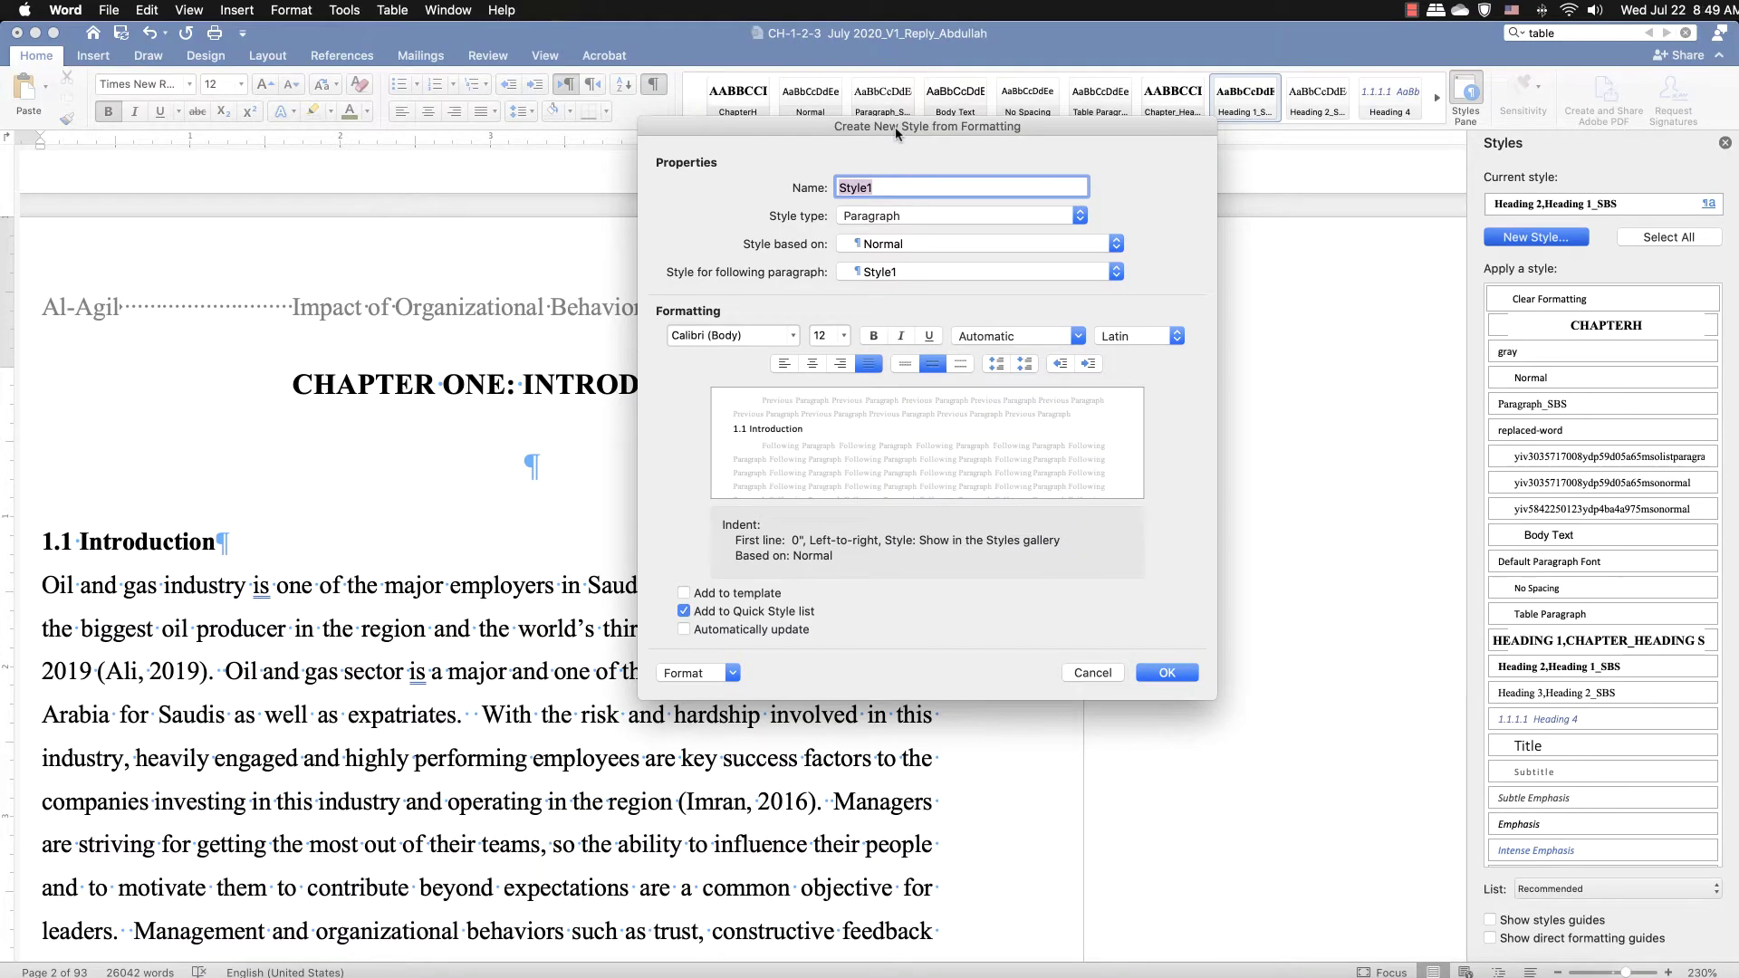
type("Heading1")
left_click(686, 594)
left_click(684, 630)
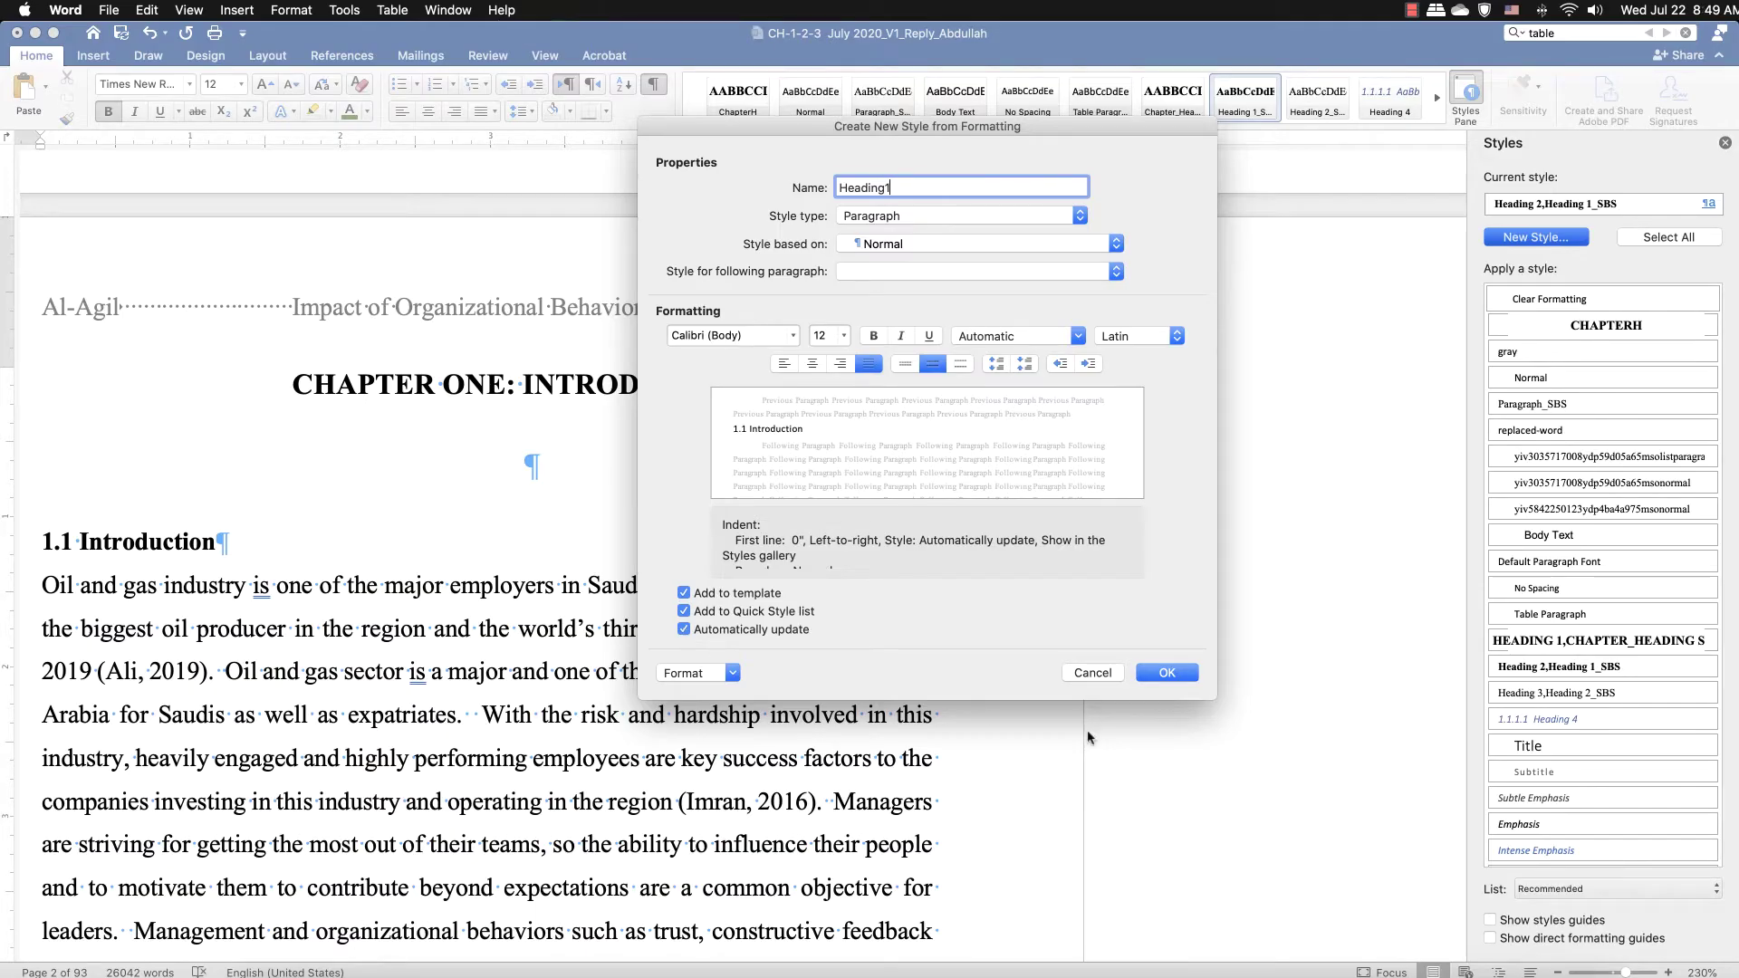
left_click(1172, 675)
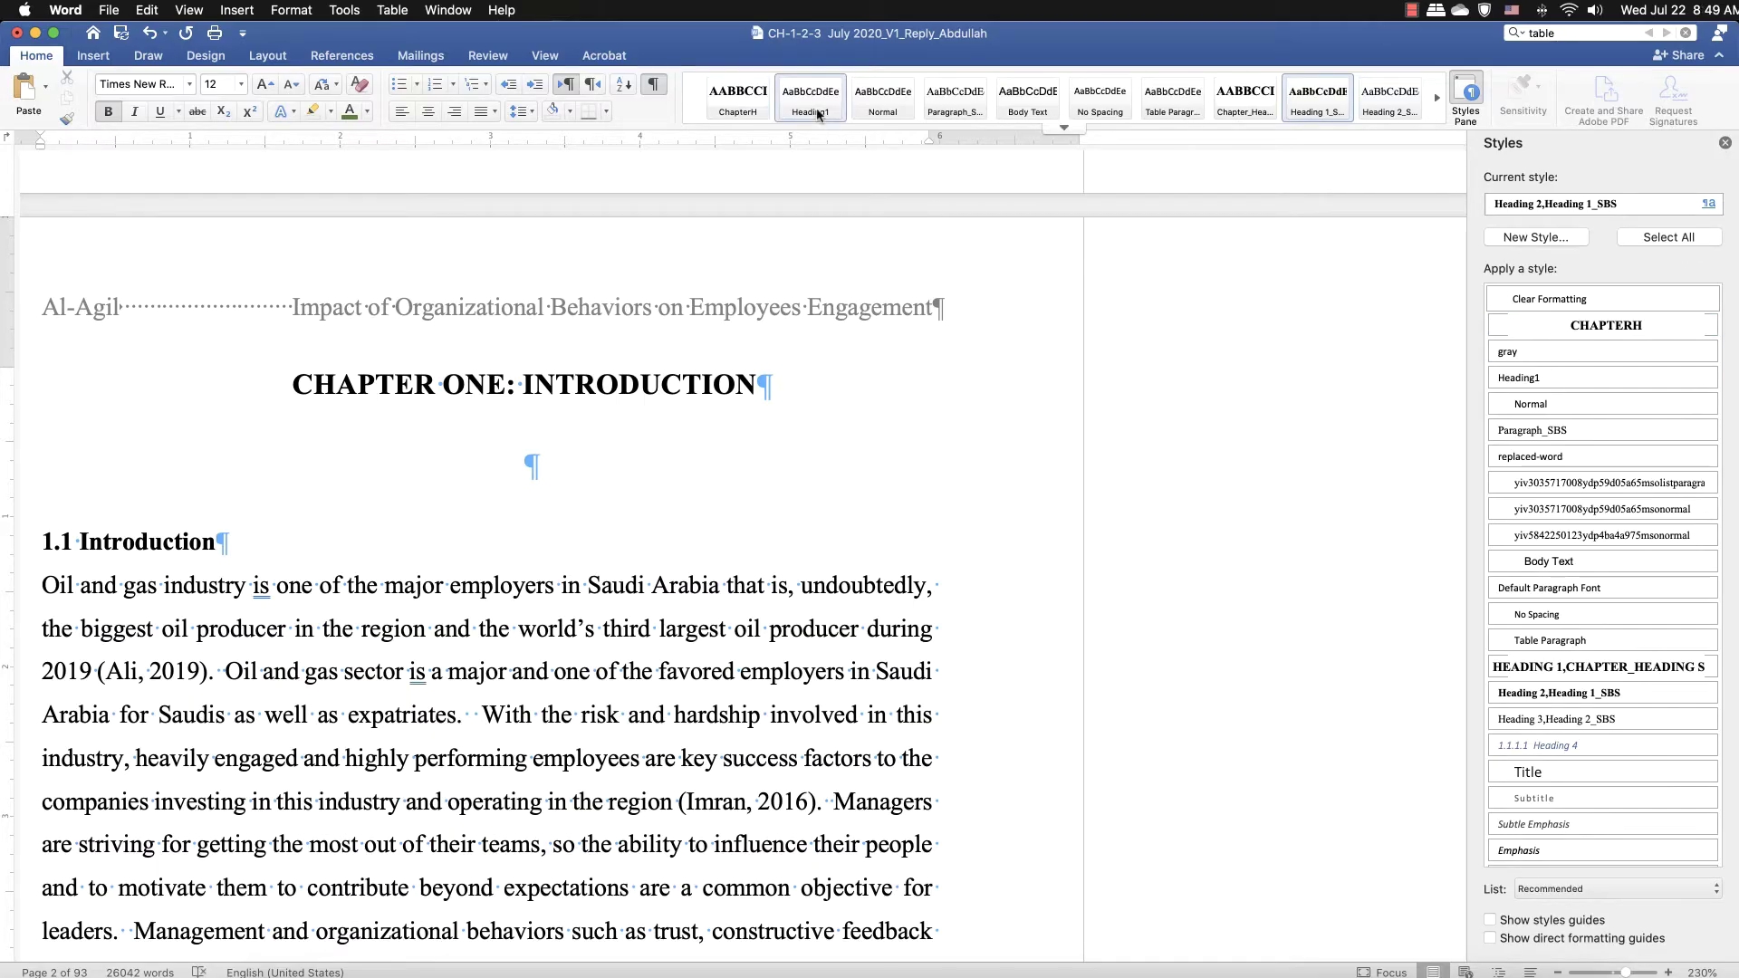
- Delete the number 1.1 and its space in front of the Introduction heading
left_click_drag(217, 543, 80, 544)
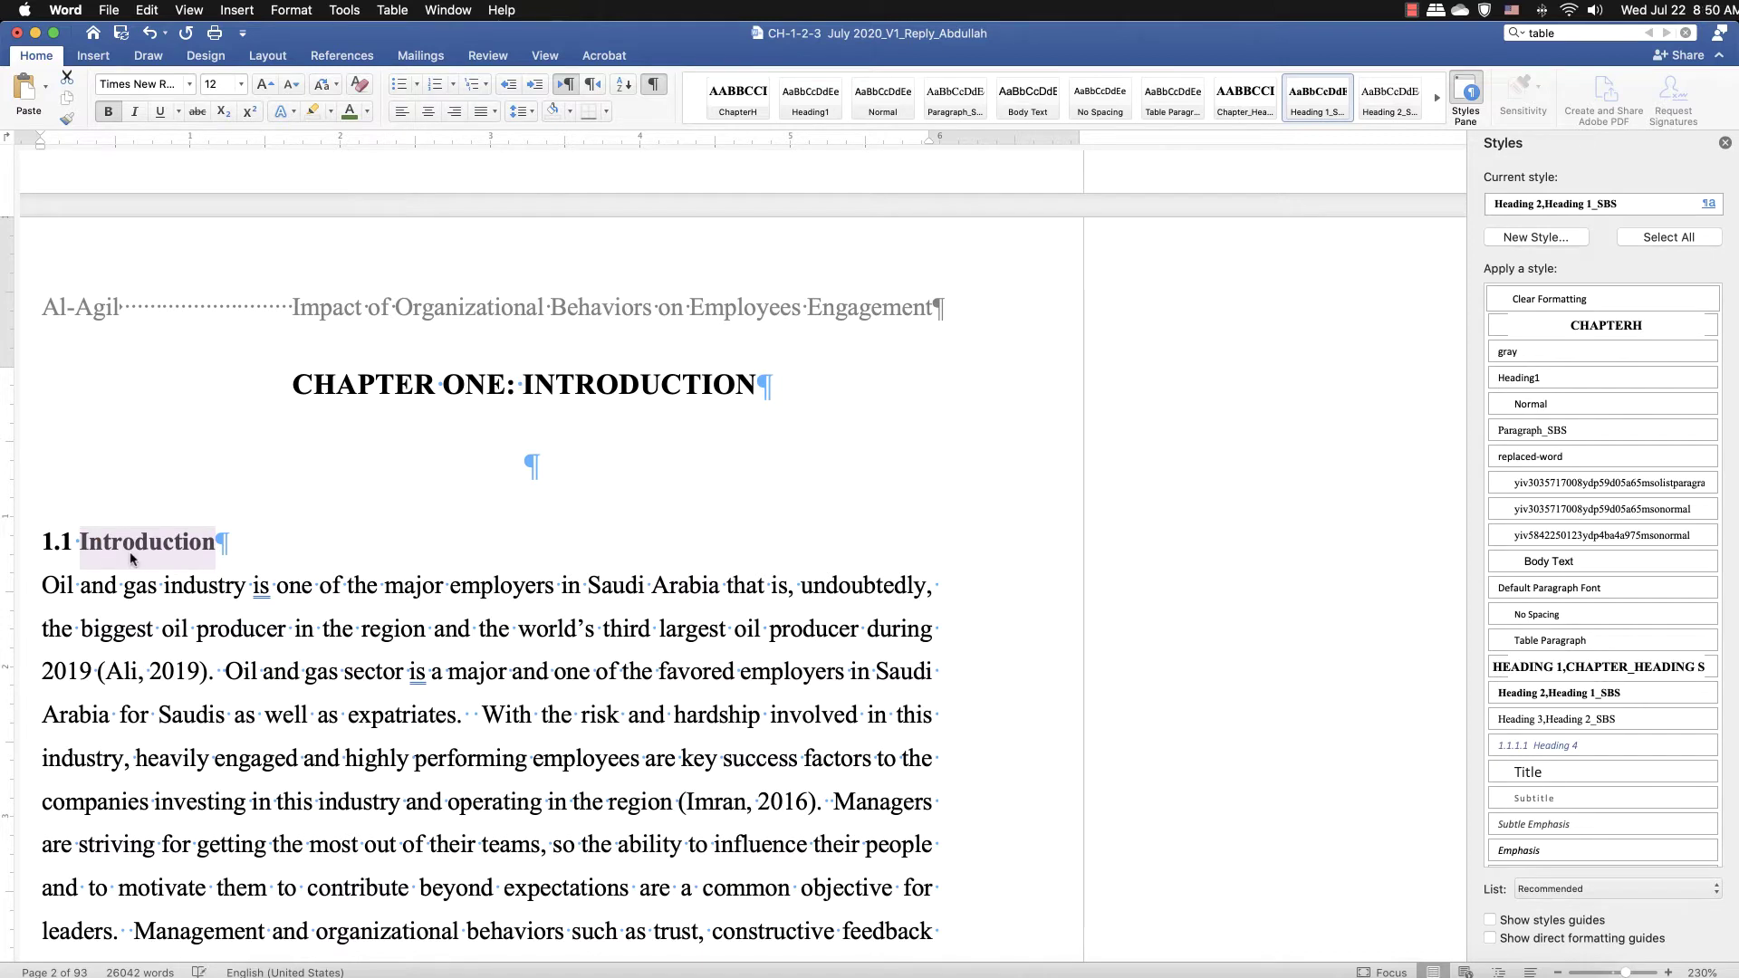
left_click(81, 547)
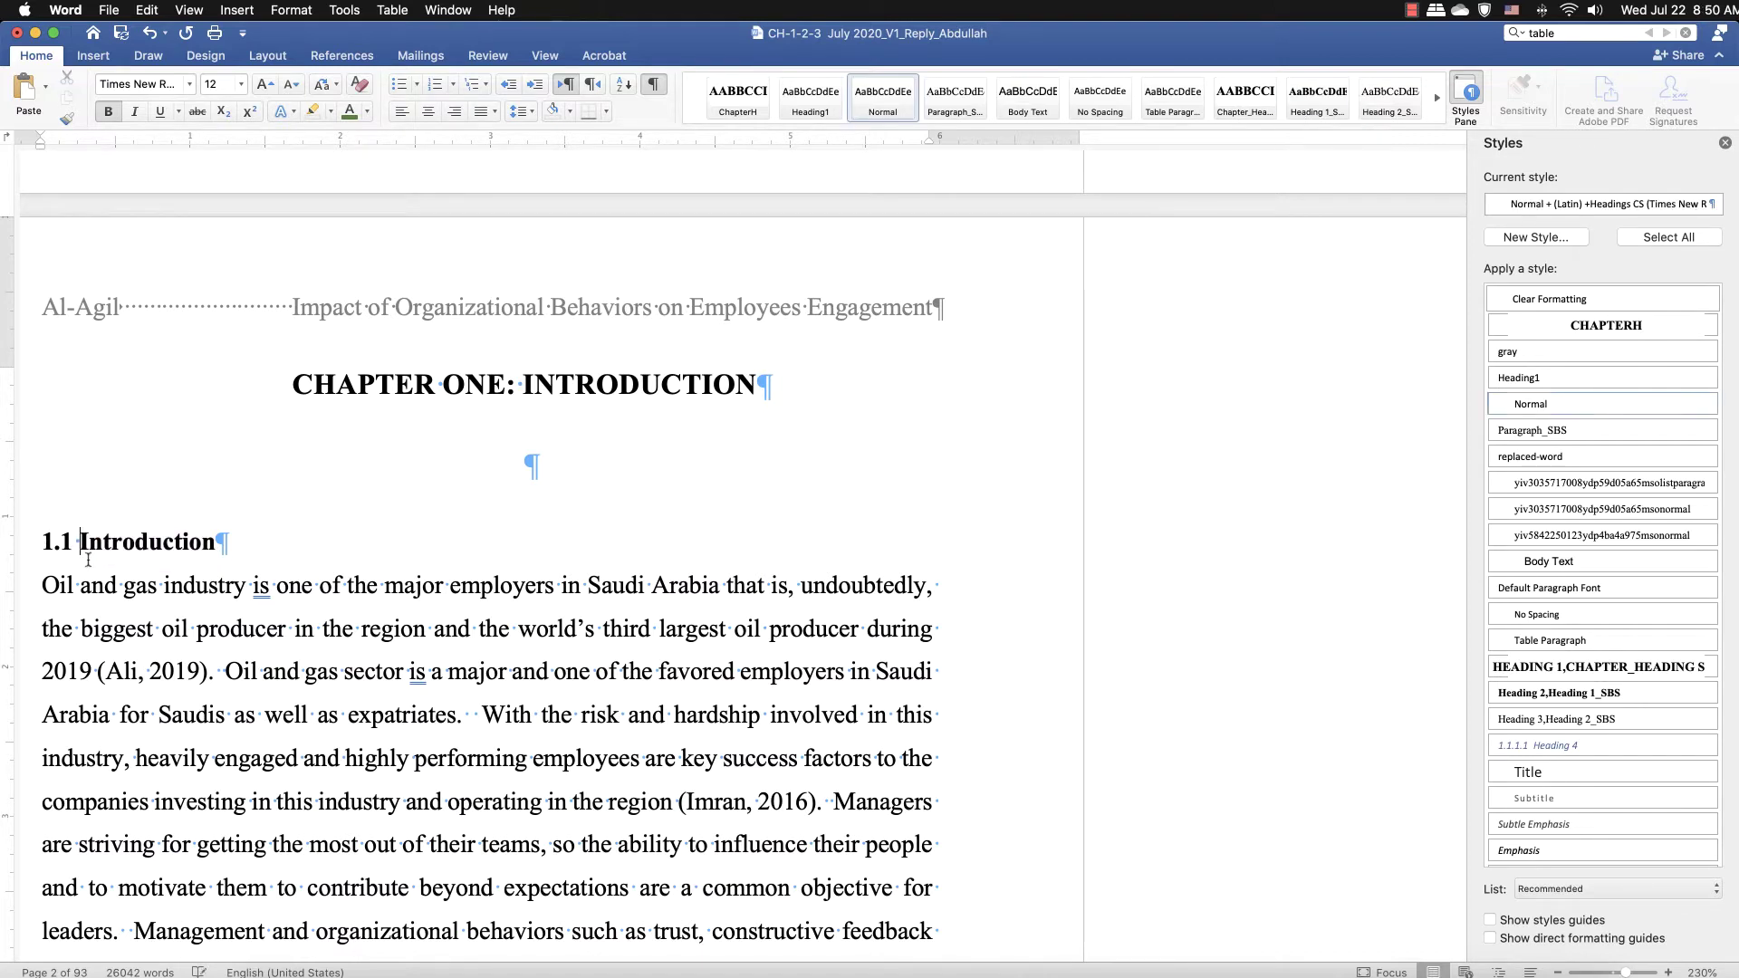
key("BackSpace")
key("BackSpace")
key("BackSpace")
key("BackSpace")
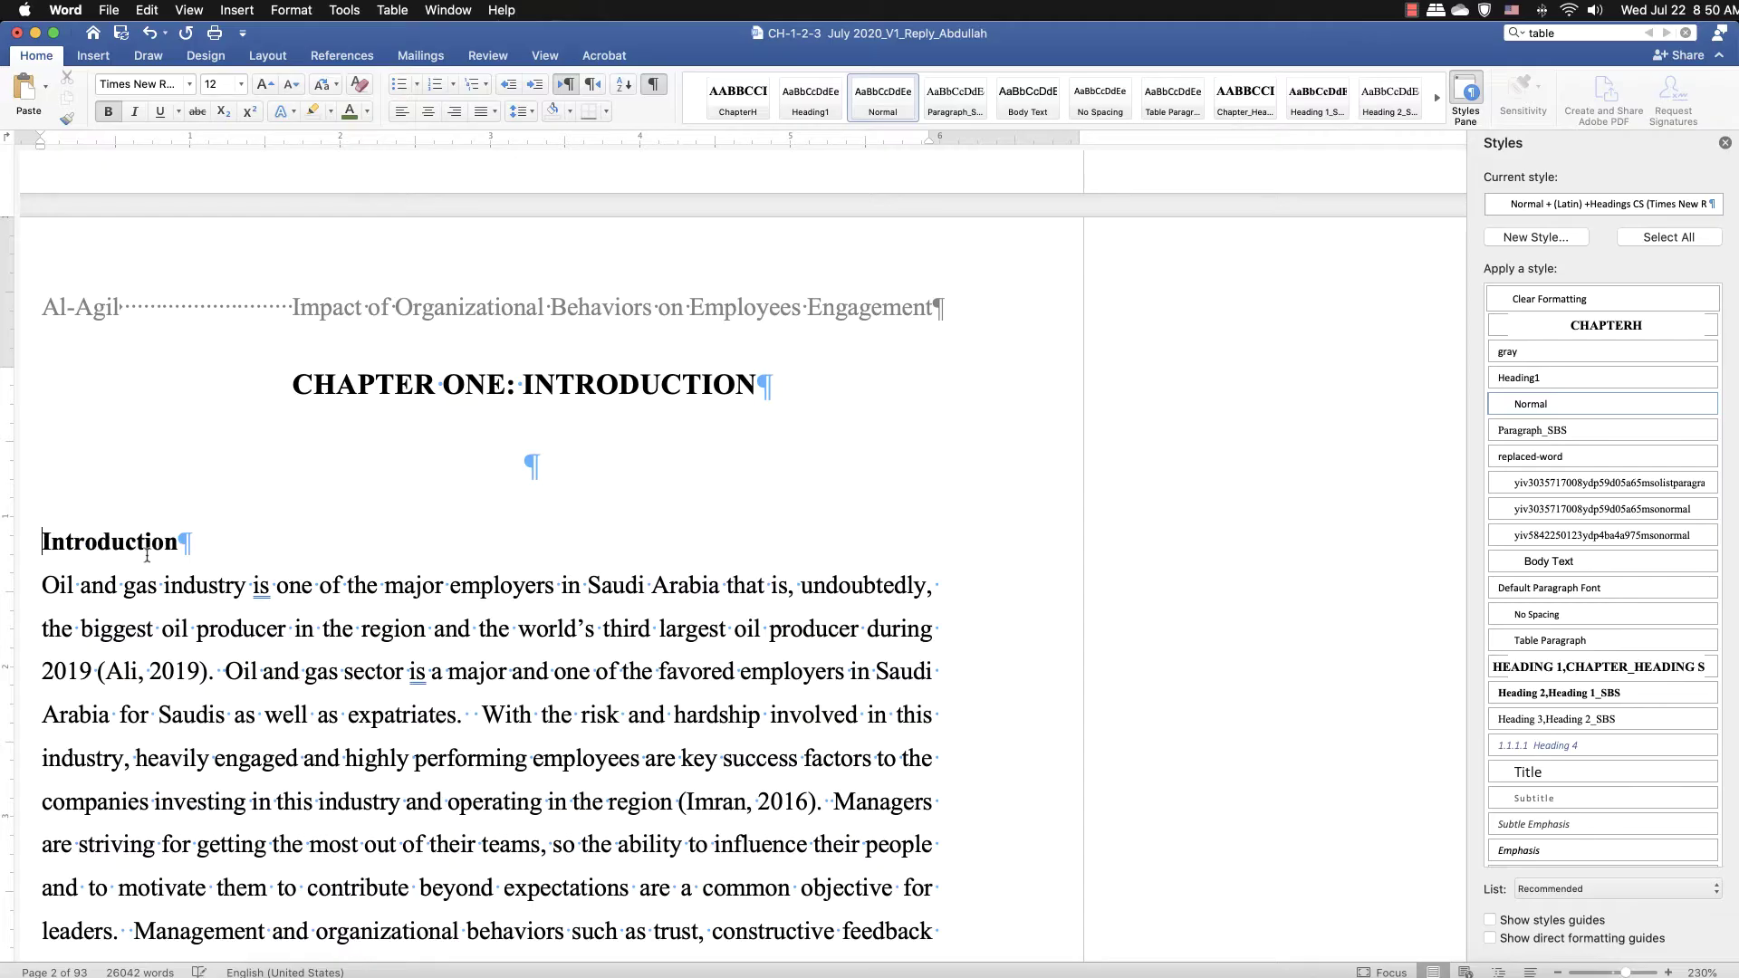
- Try twice to update the Heading1 style to match the Introduction heading, undoing each attempt
left_click_drag(187, 545, 38, 547)
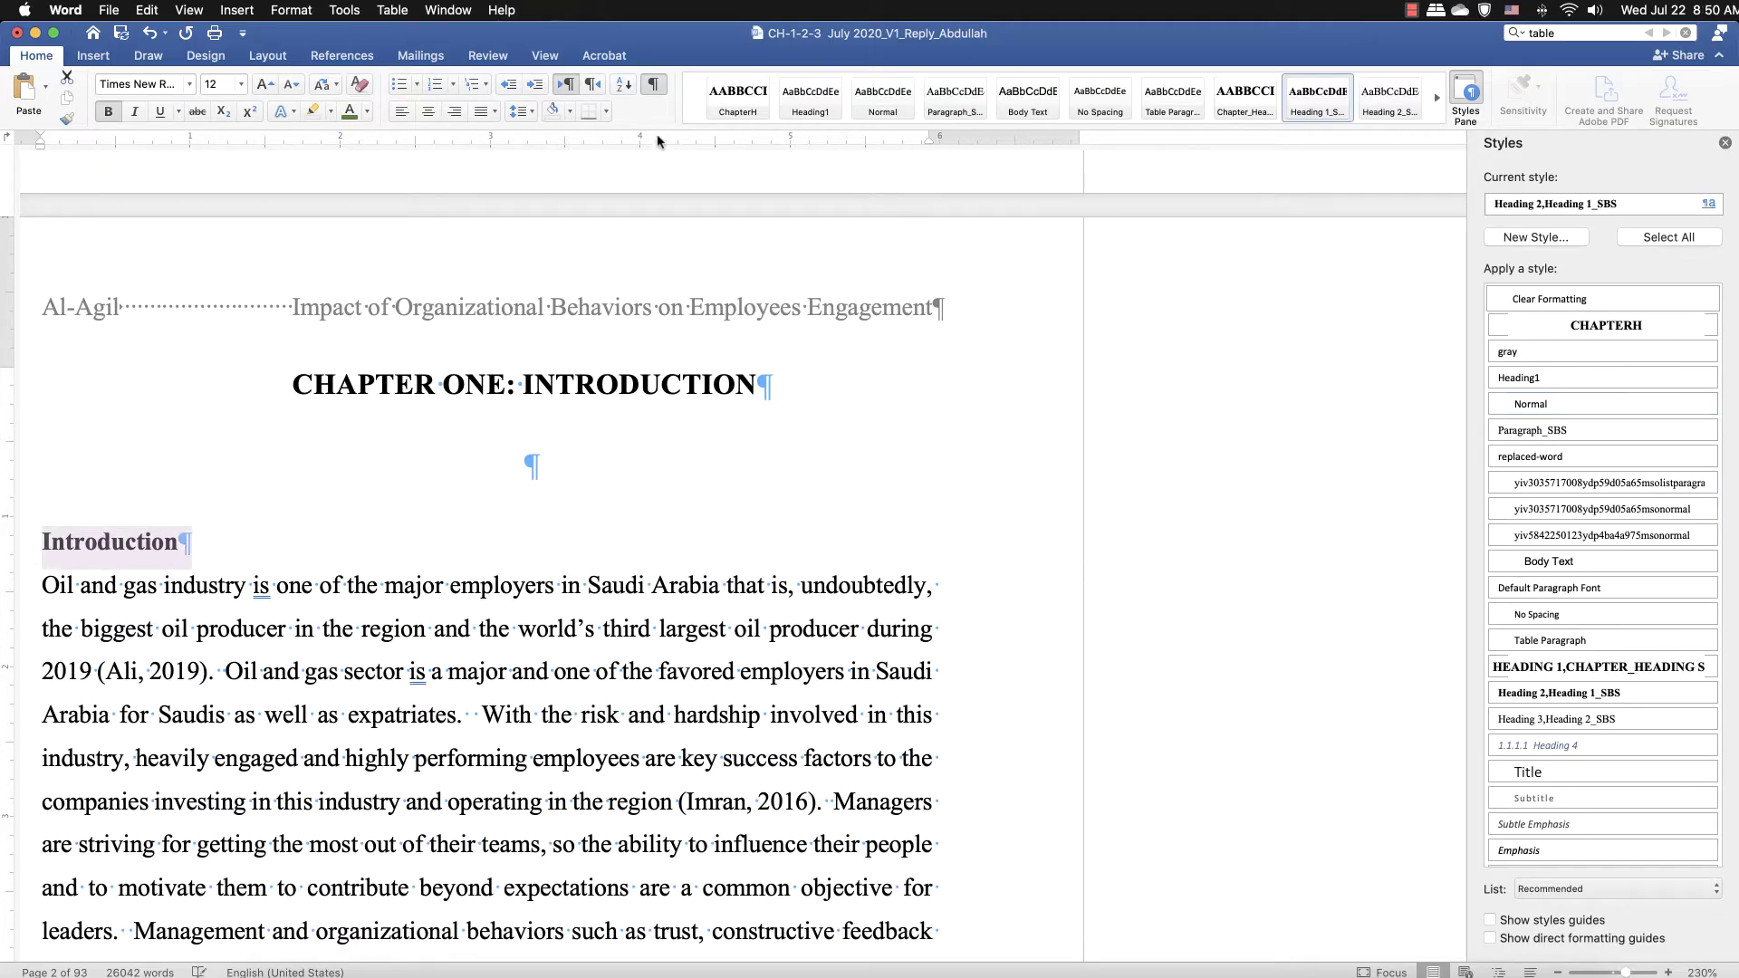
right_click(796, 100)
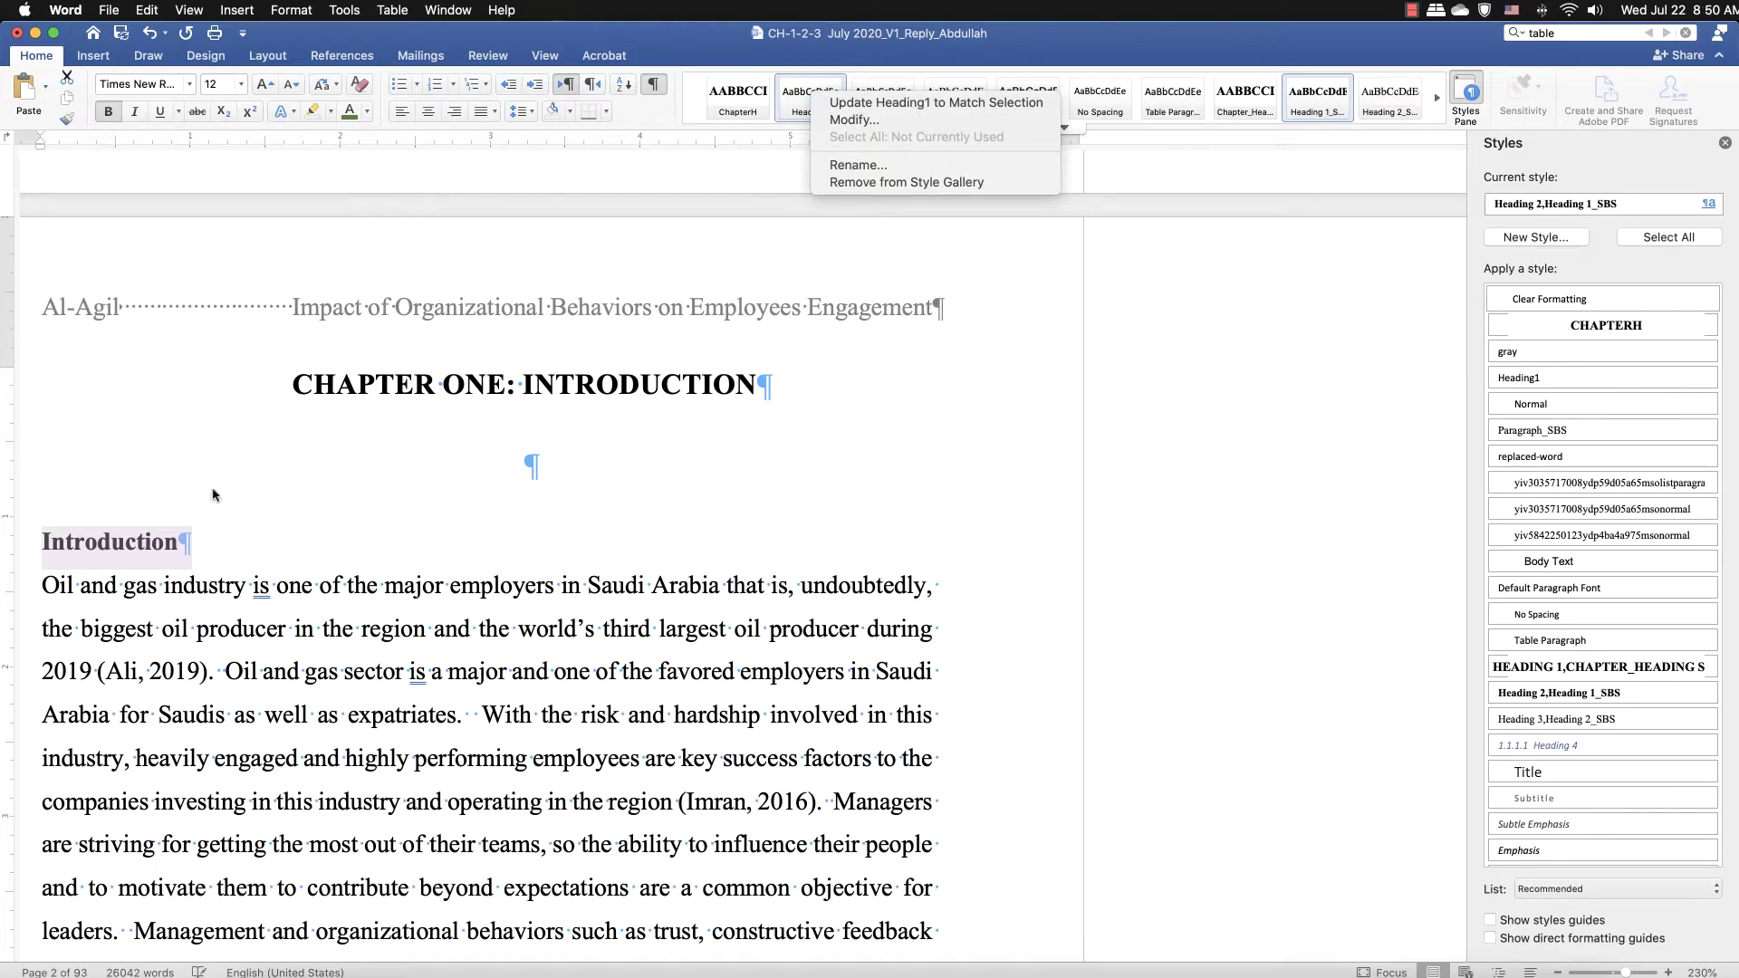
left_click(852, 107)
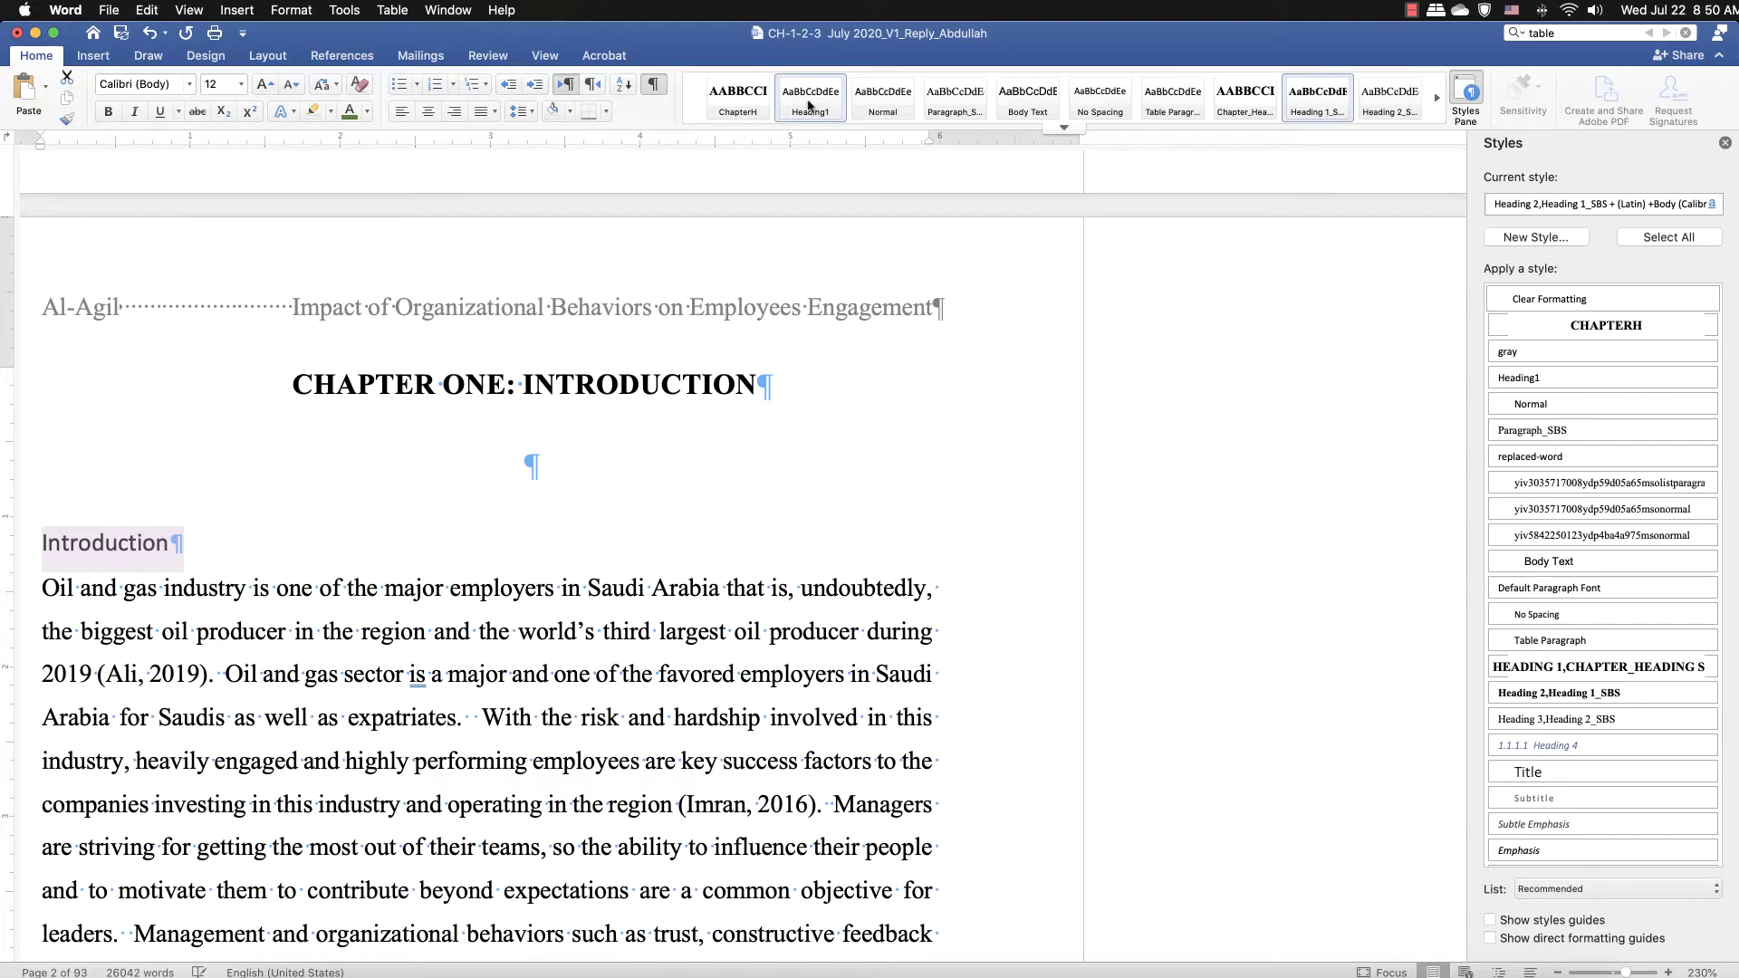
key("super+z")
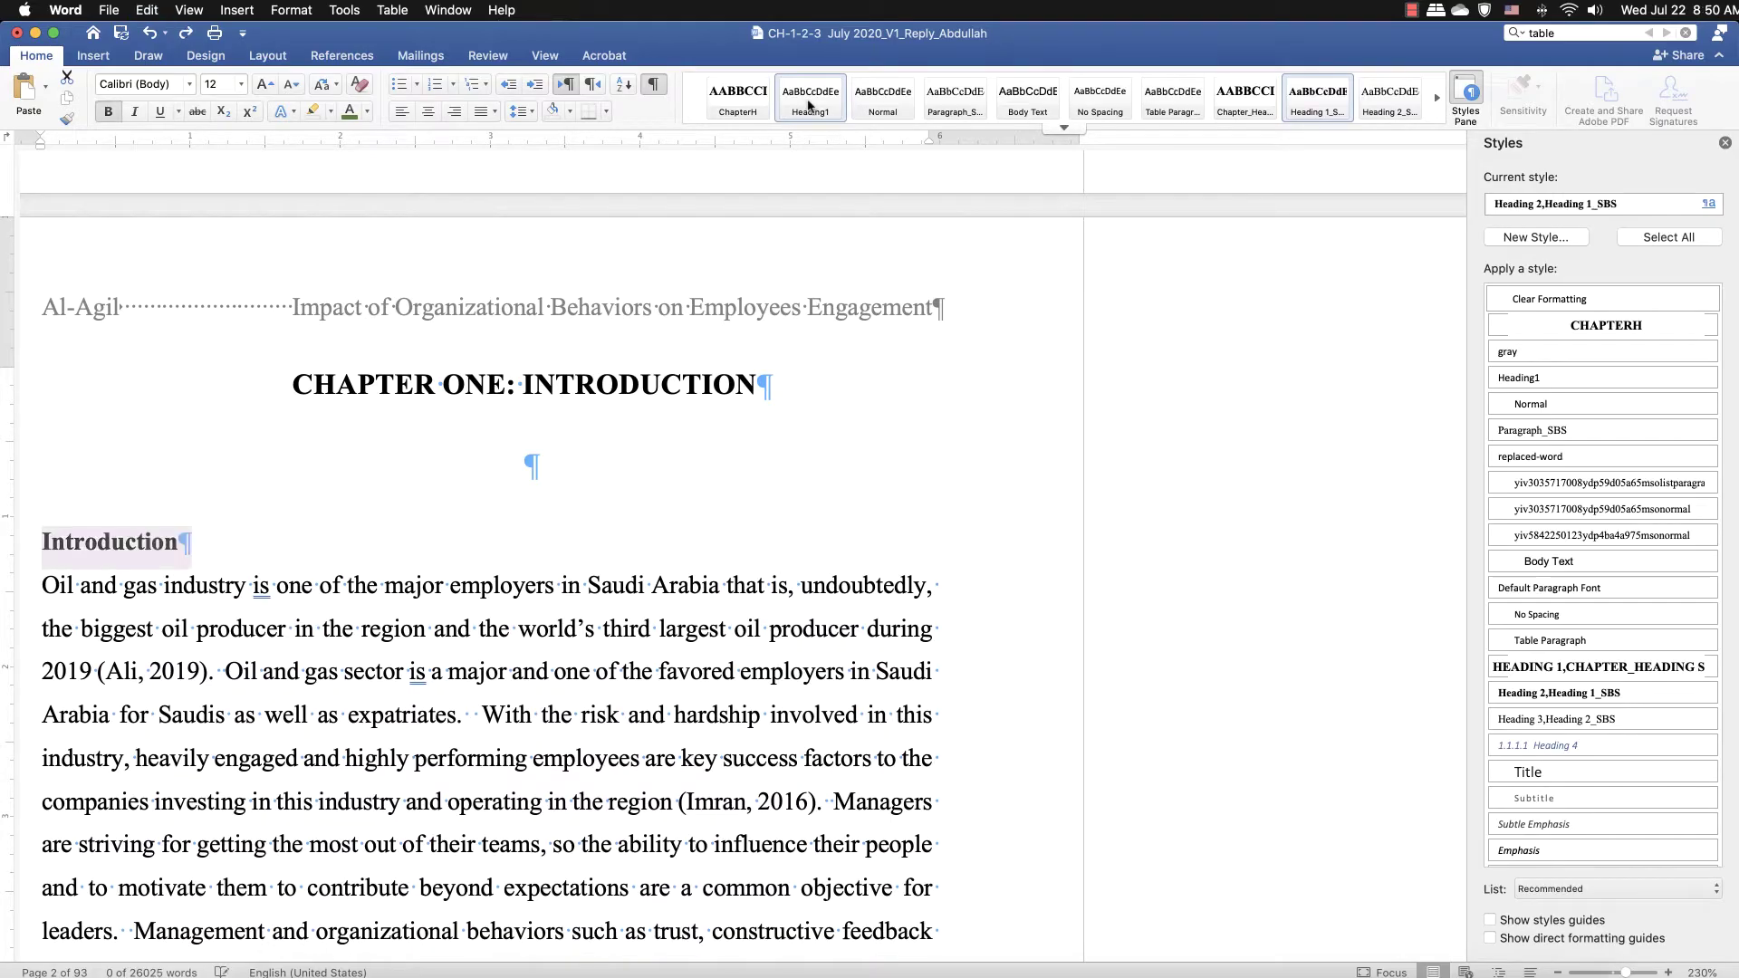
right_click(803, 113)
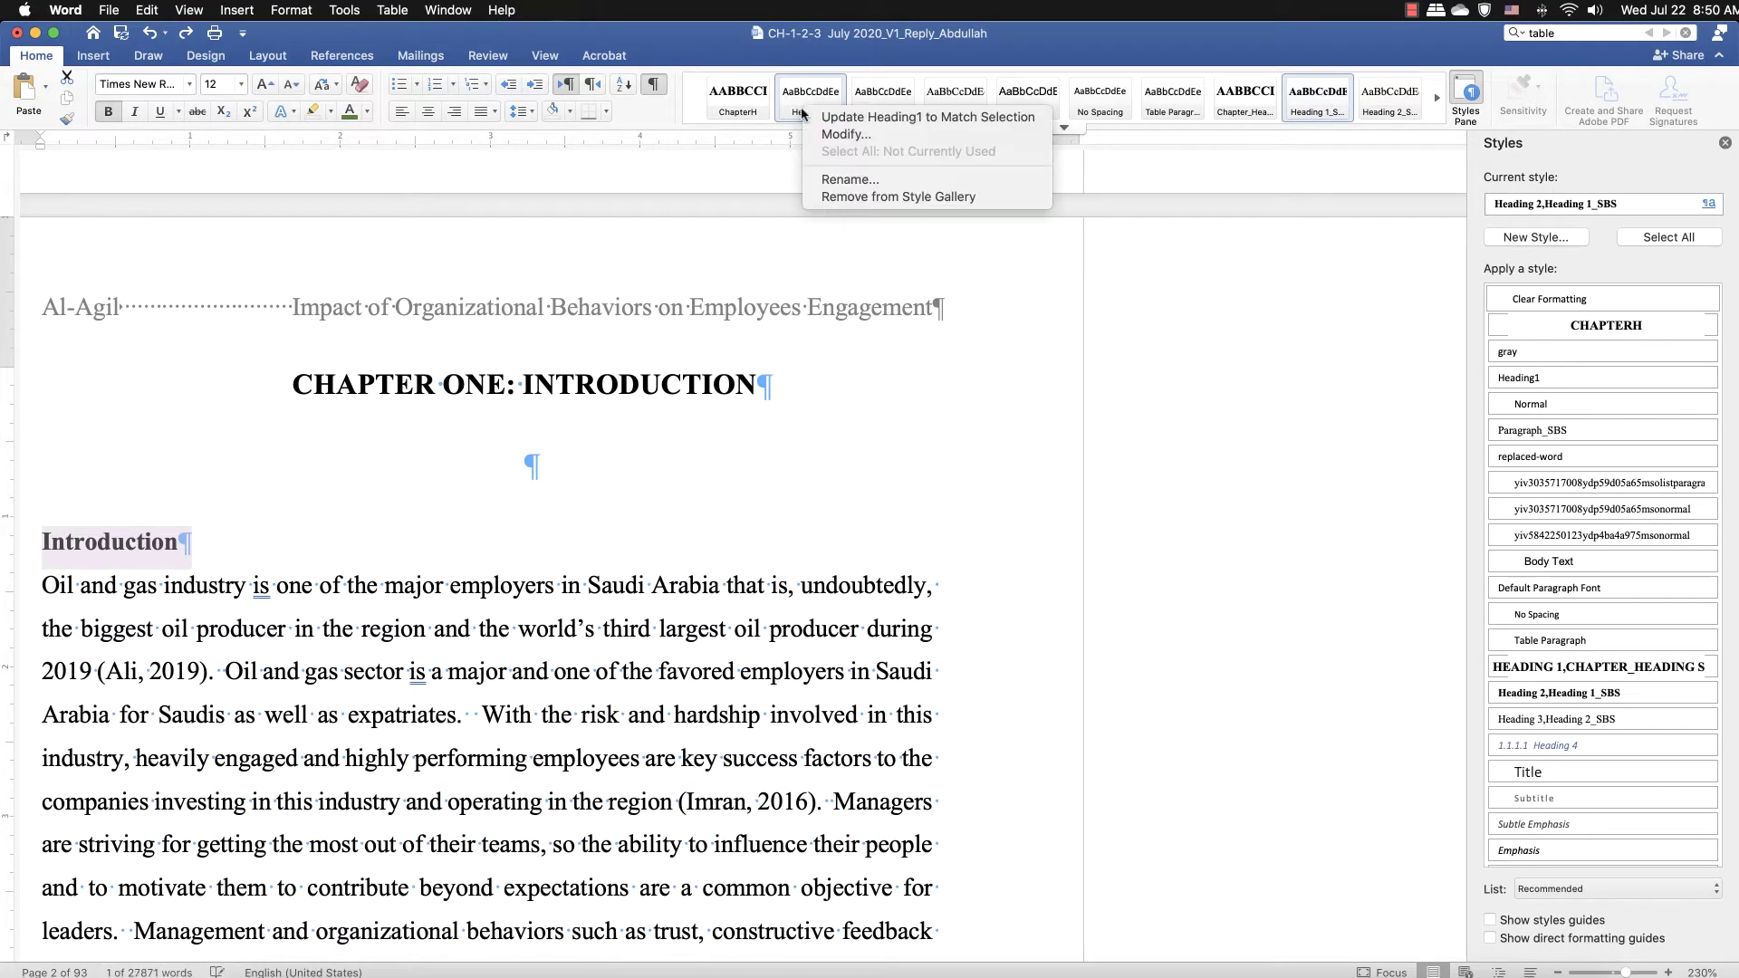
left_click(856, 117)
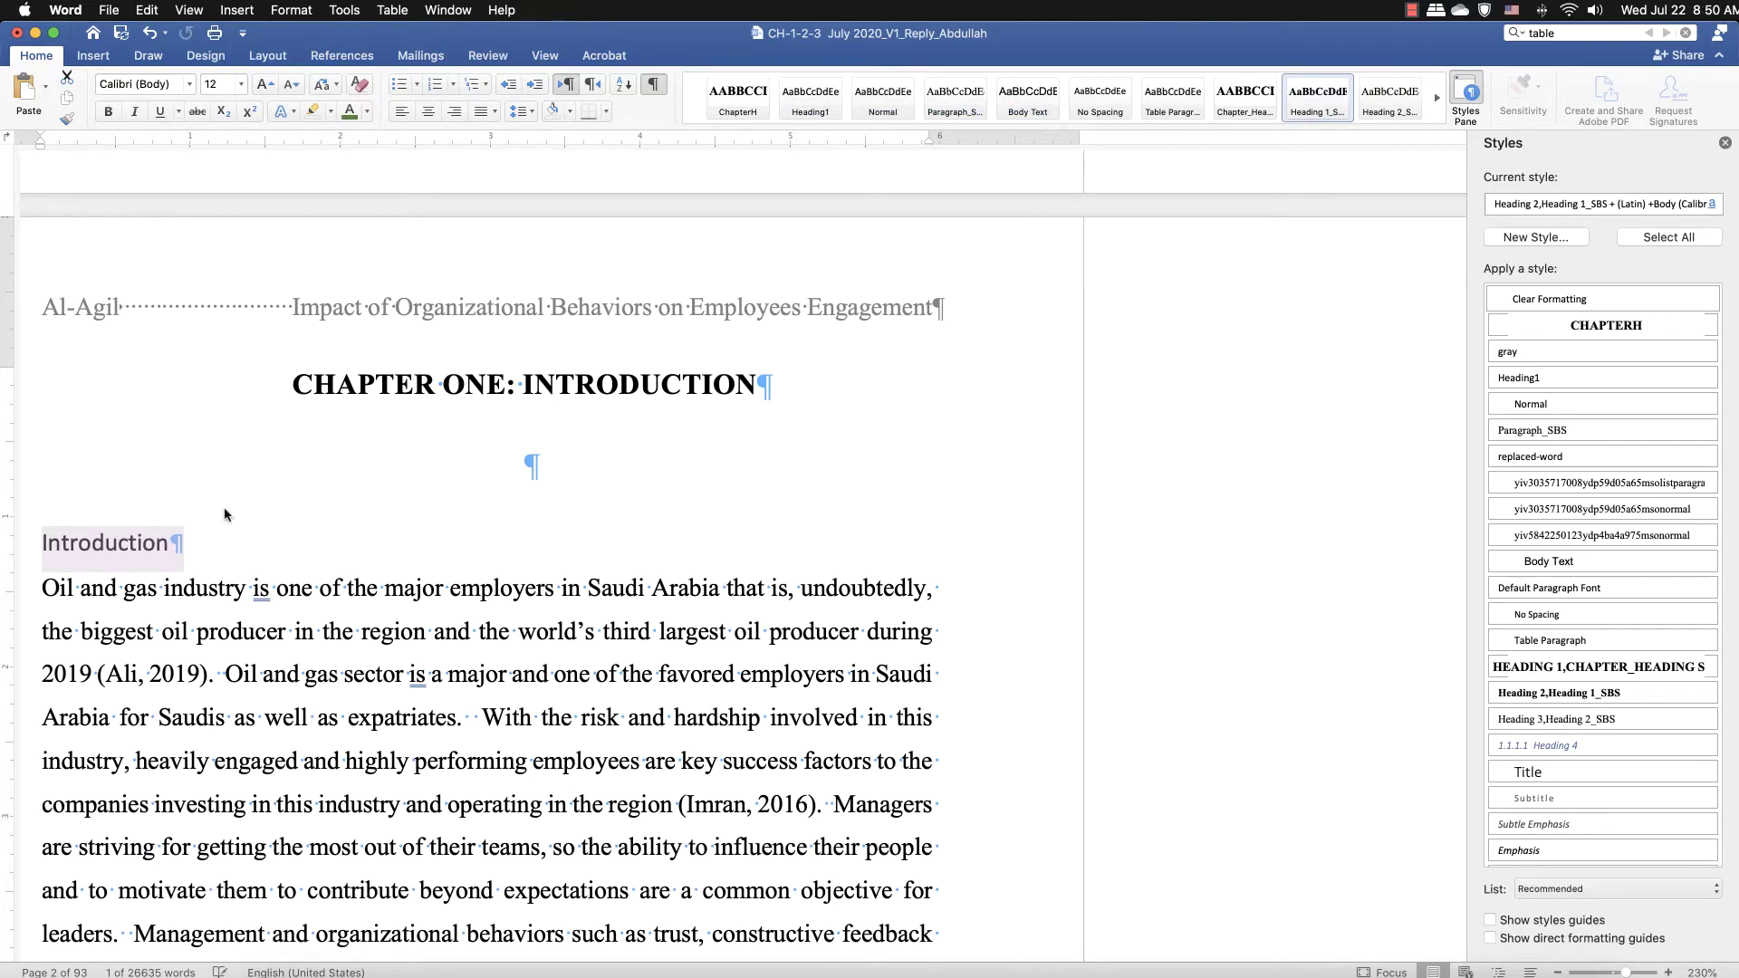
left_click(91, 548)
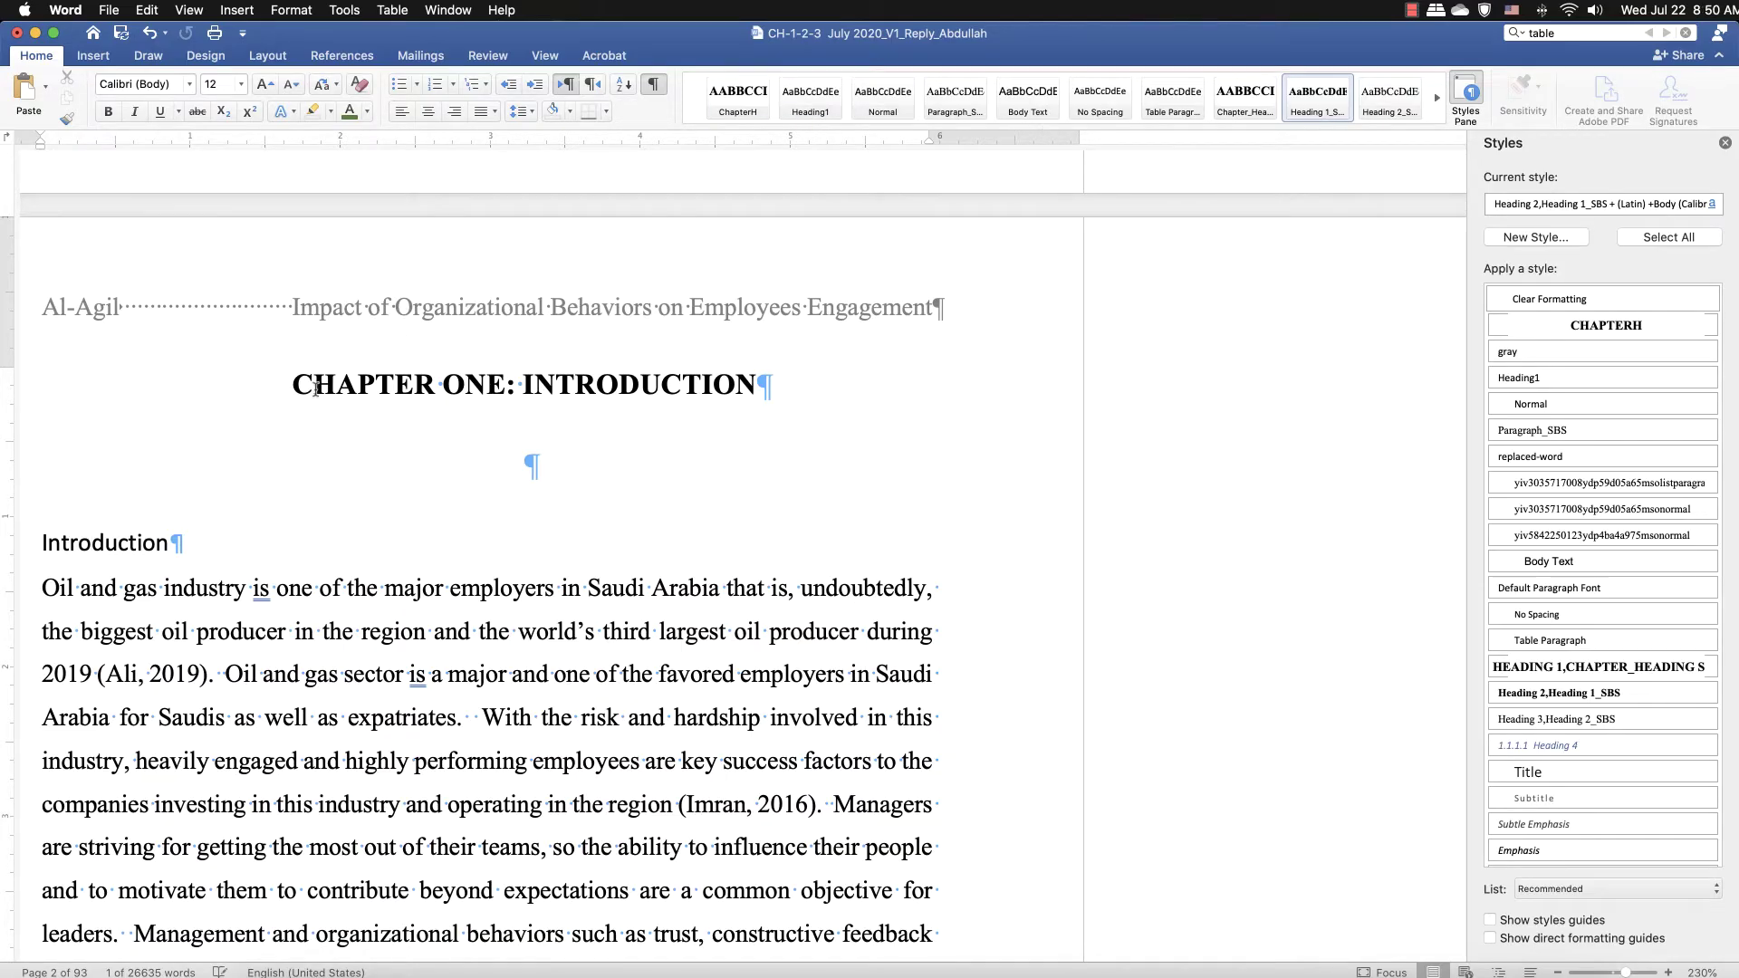
key("super+z")
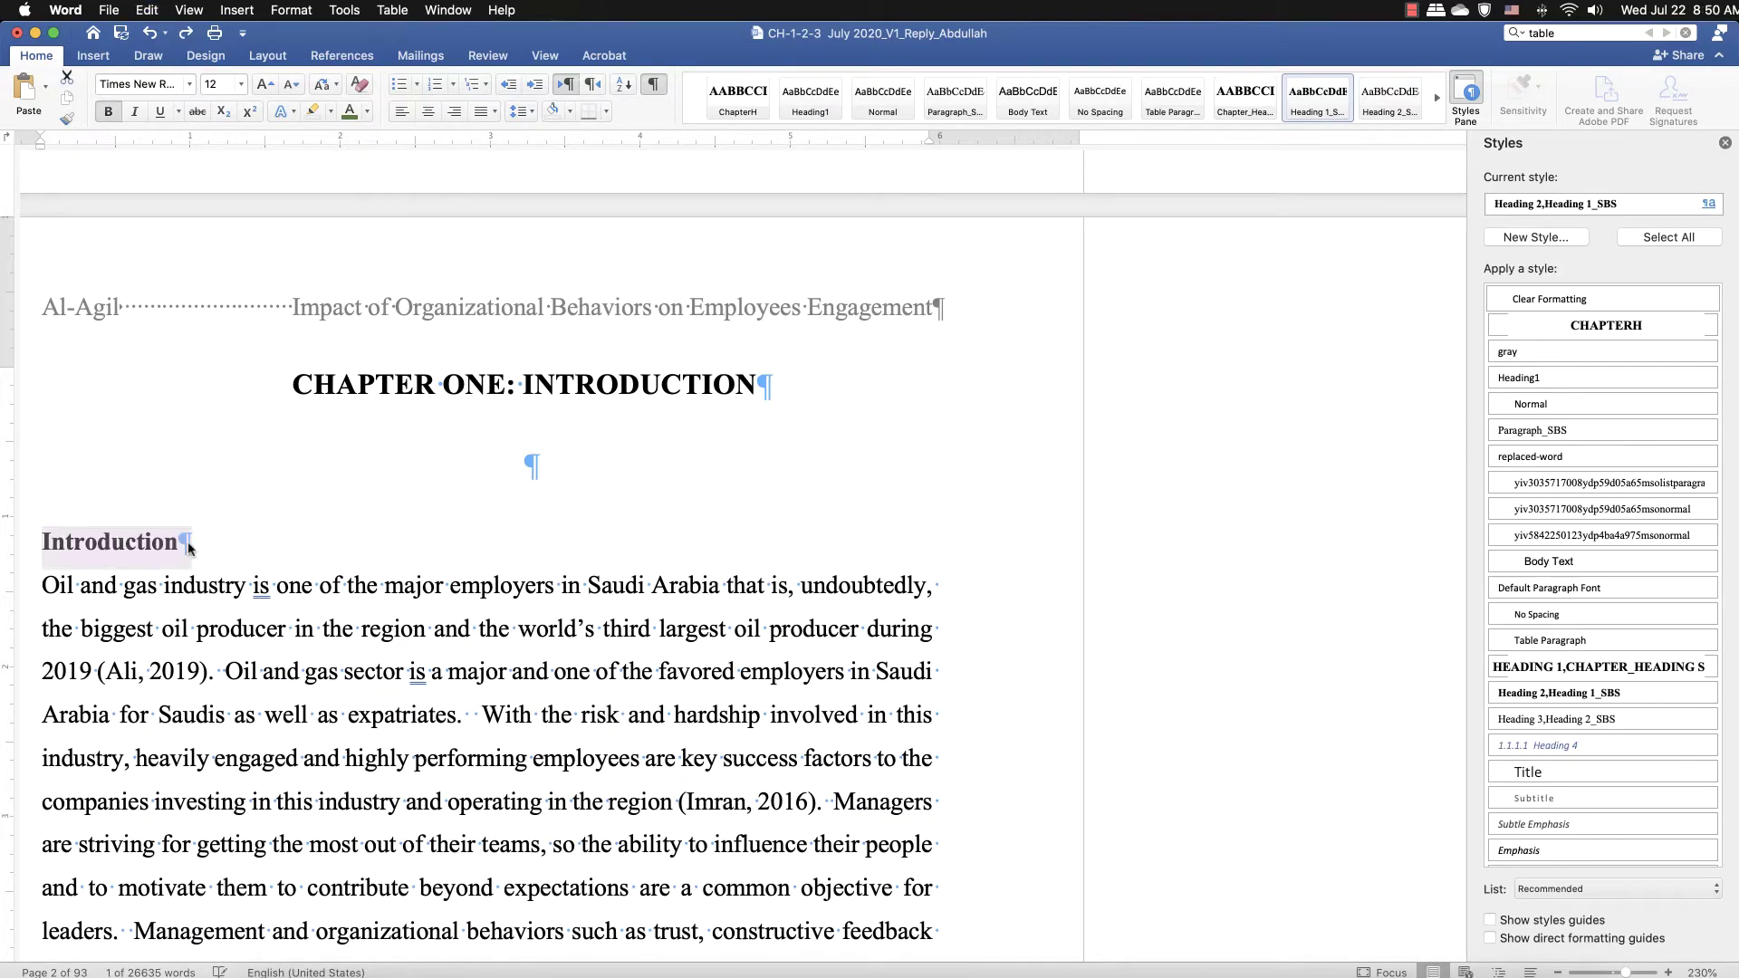
- Modify the Heading1 style to use the bold Times New Roman (Headings CS) font
right_click(797, 91)
key("Escape")
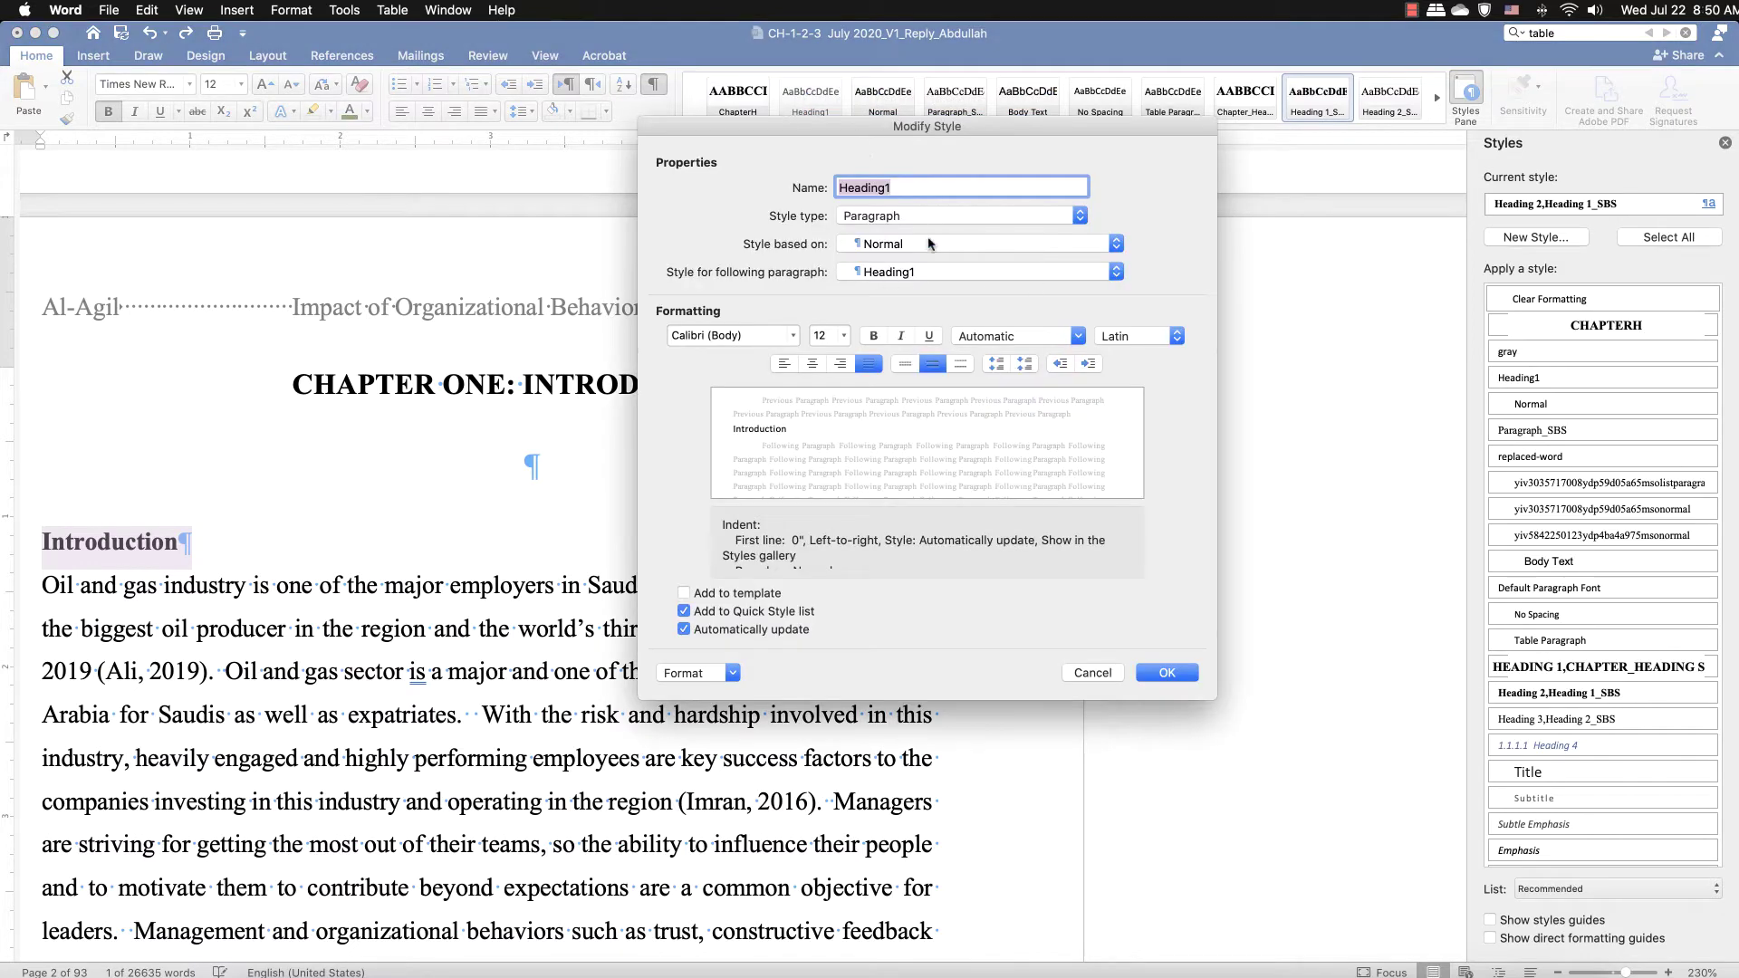
left_click(901, 218)
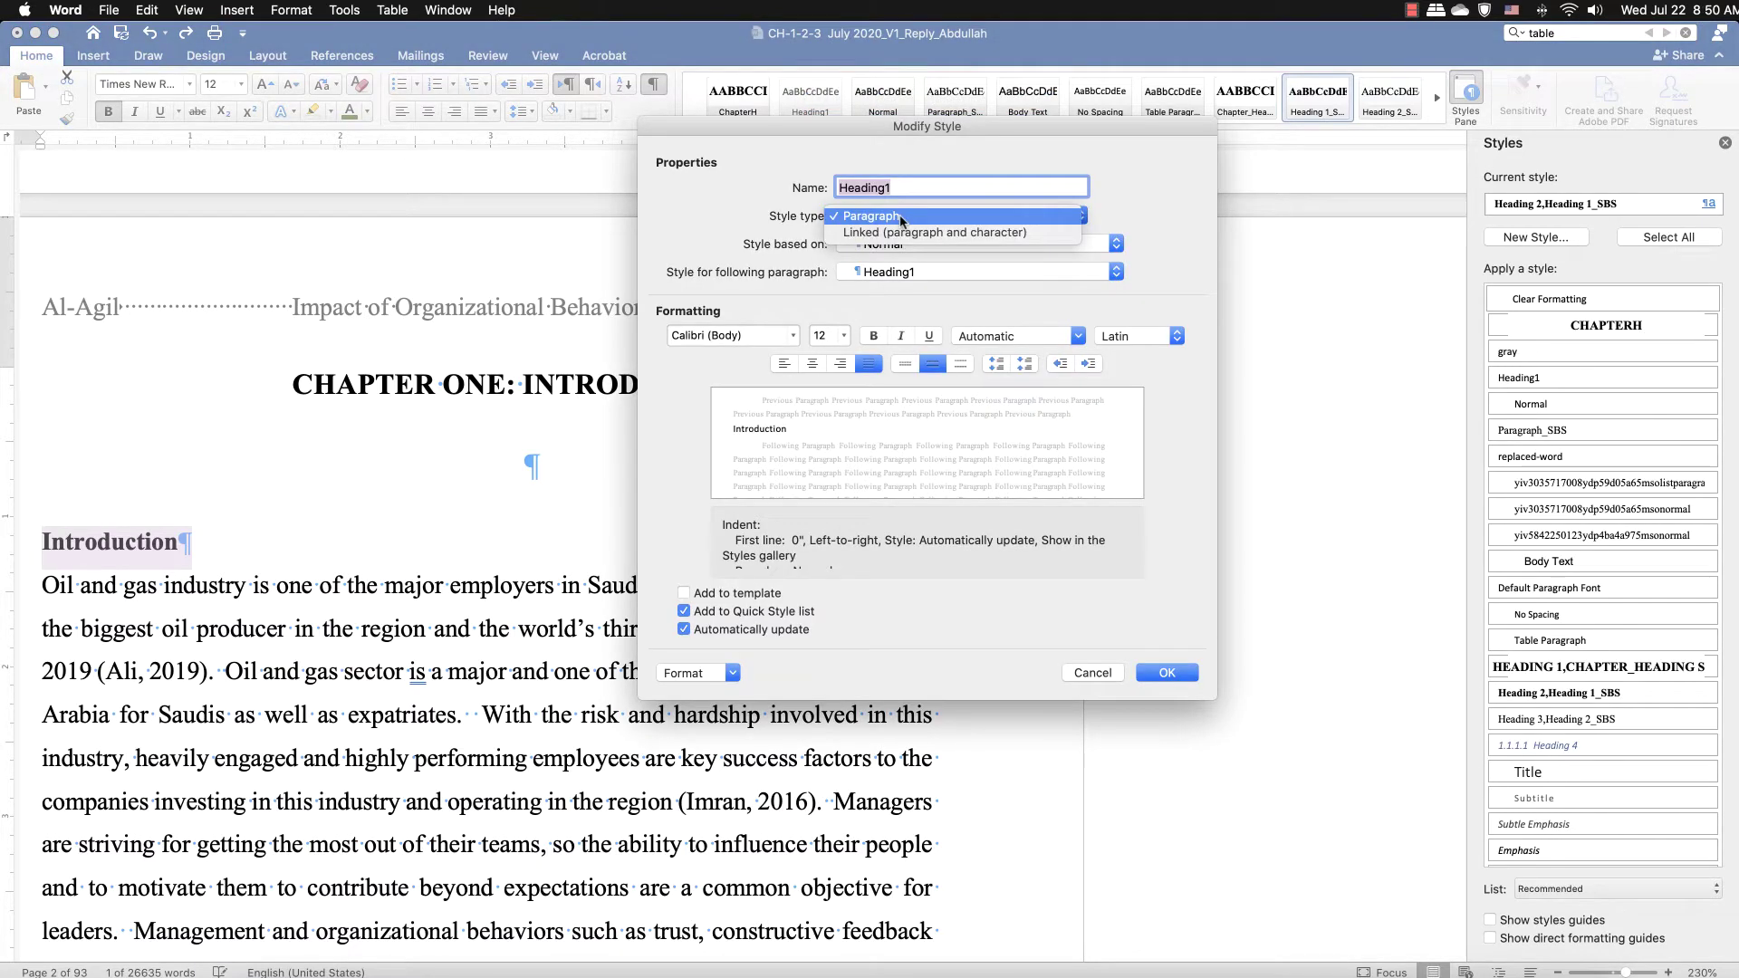
left_click(902, 219)
left_click(794, 336)
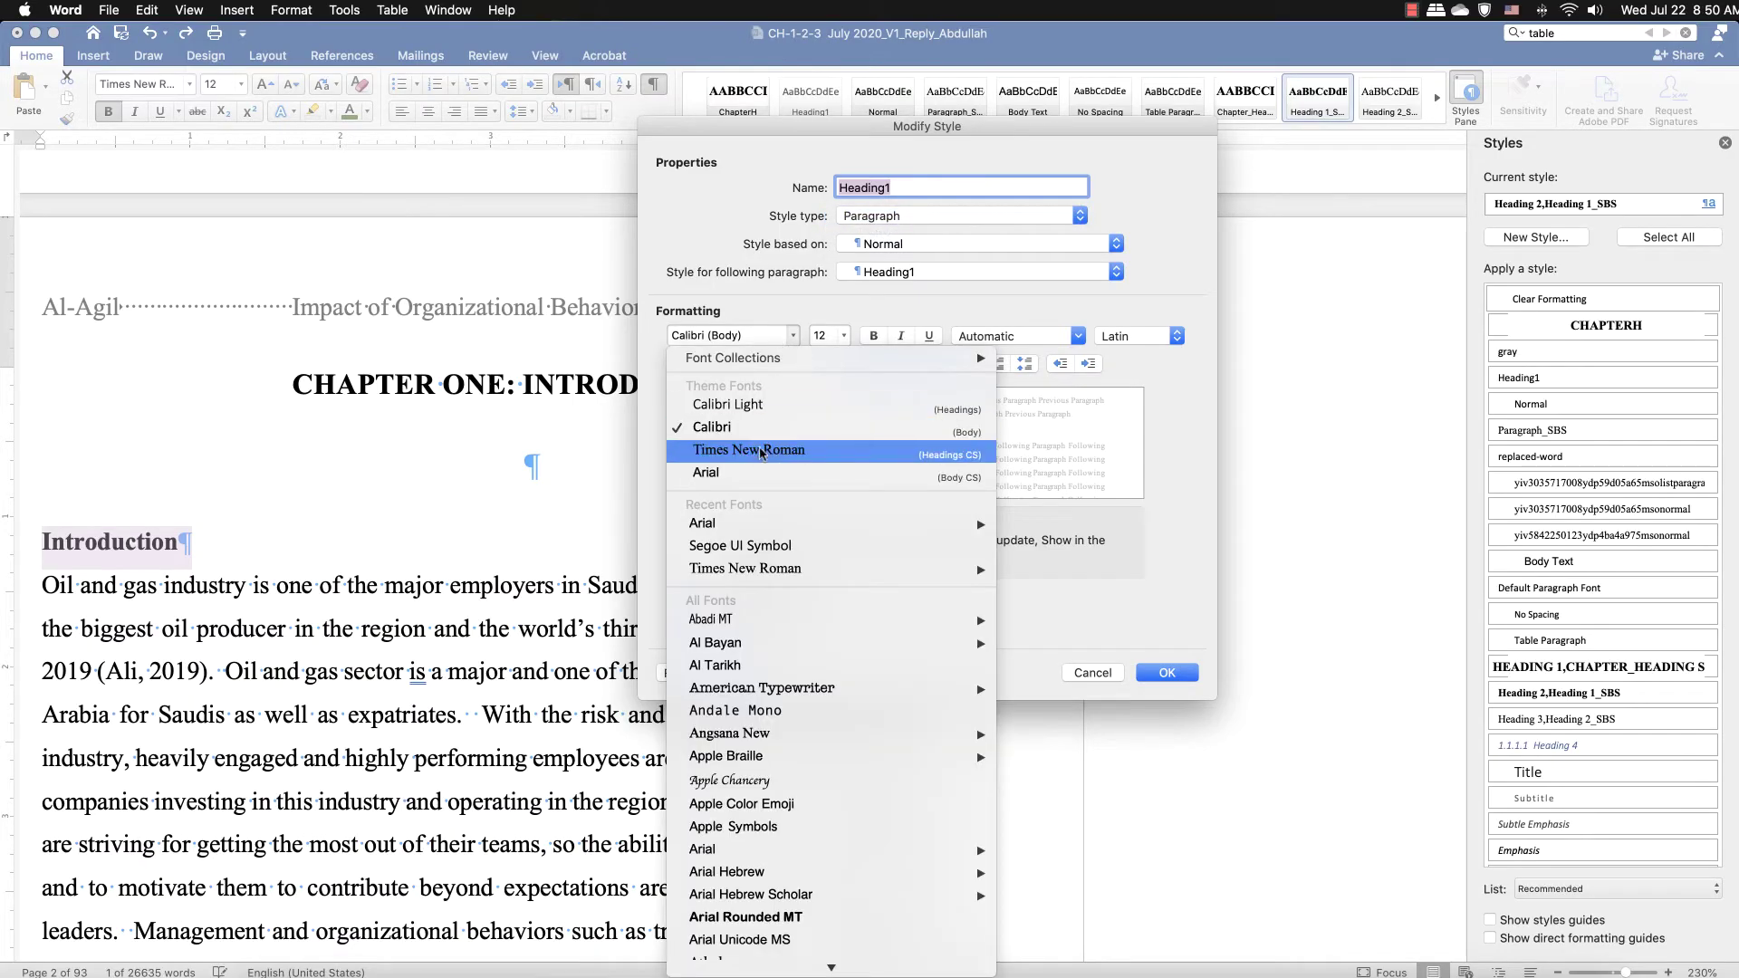
left_click(763, 451)
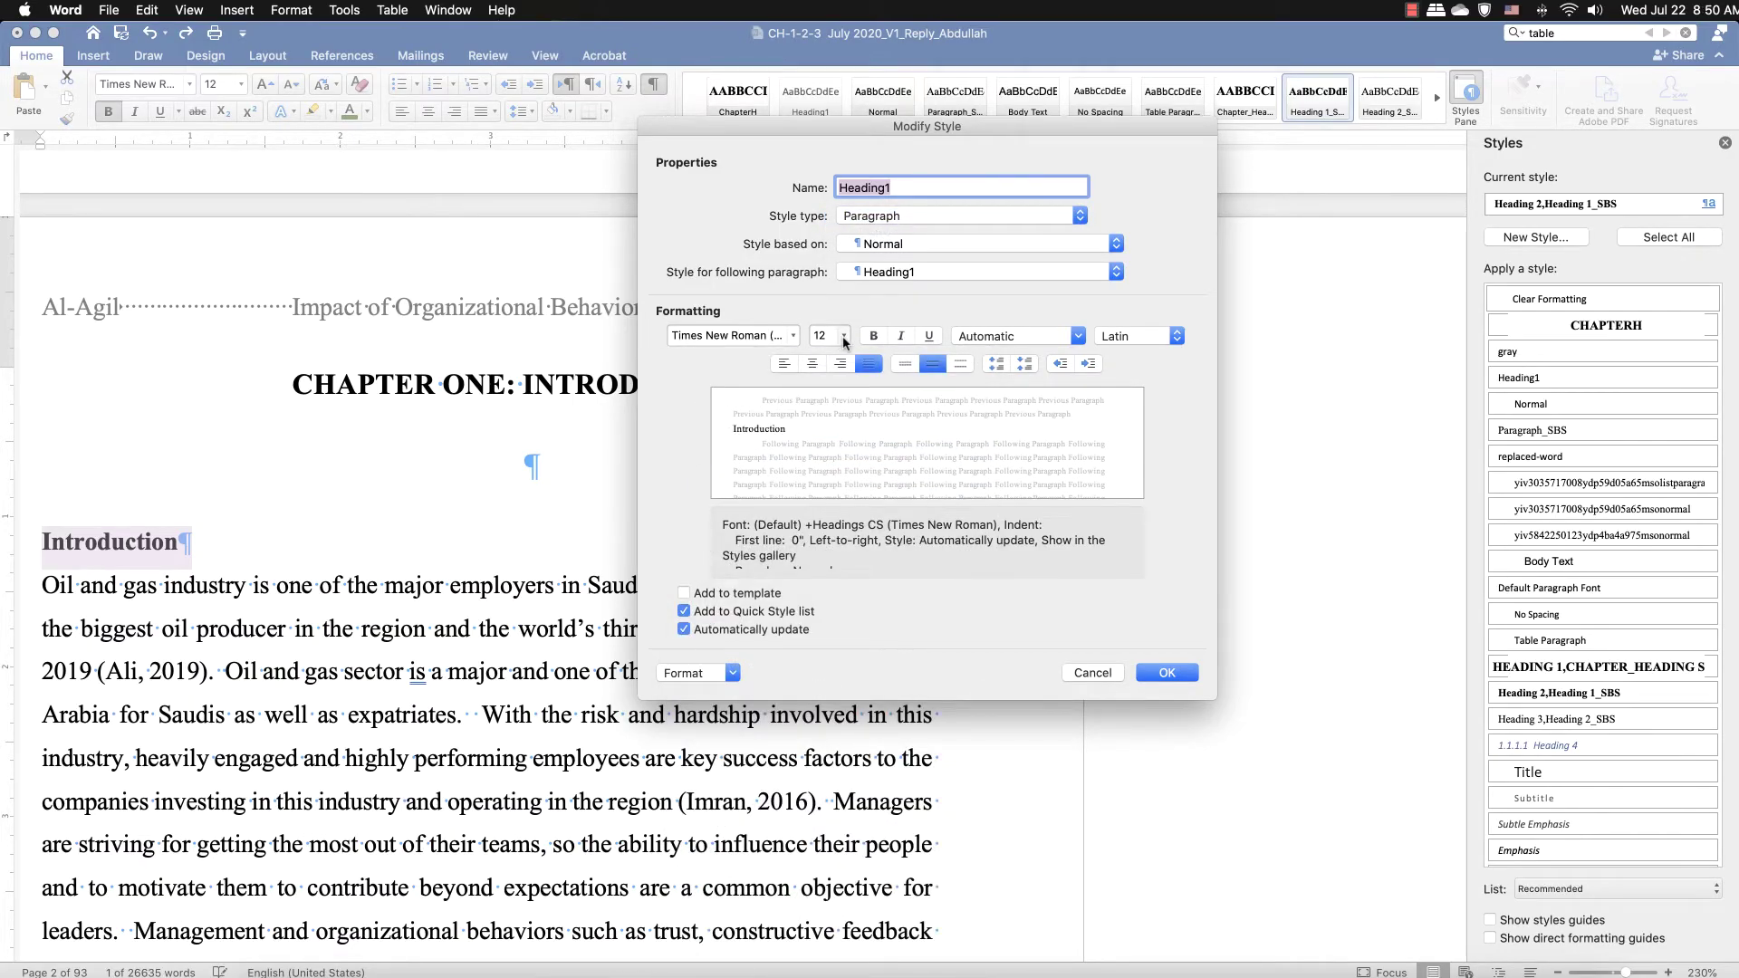
left_click(873, 336)
left_click(1167, 676)
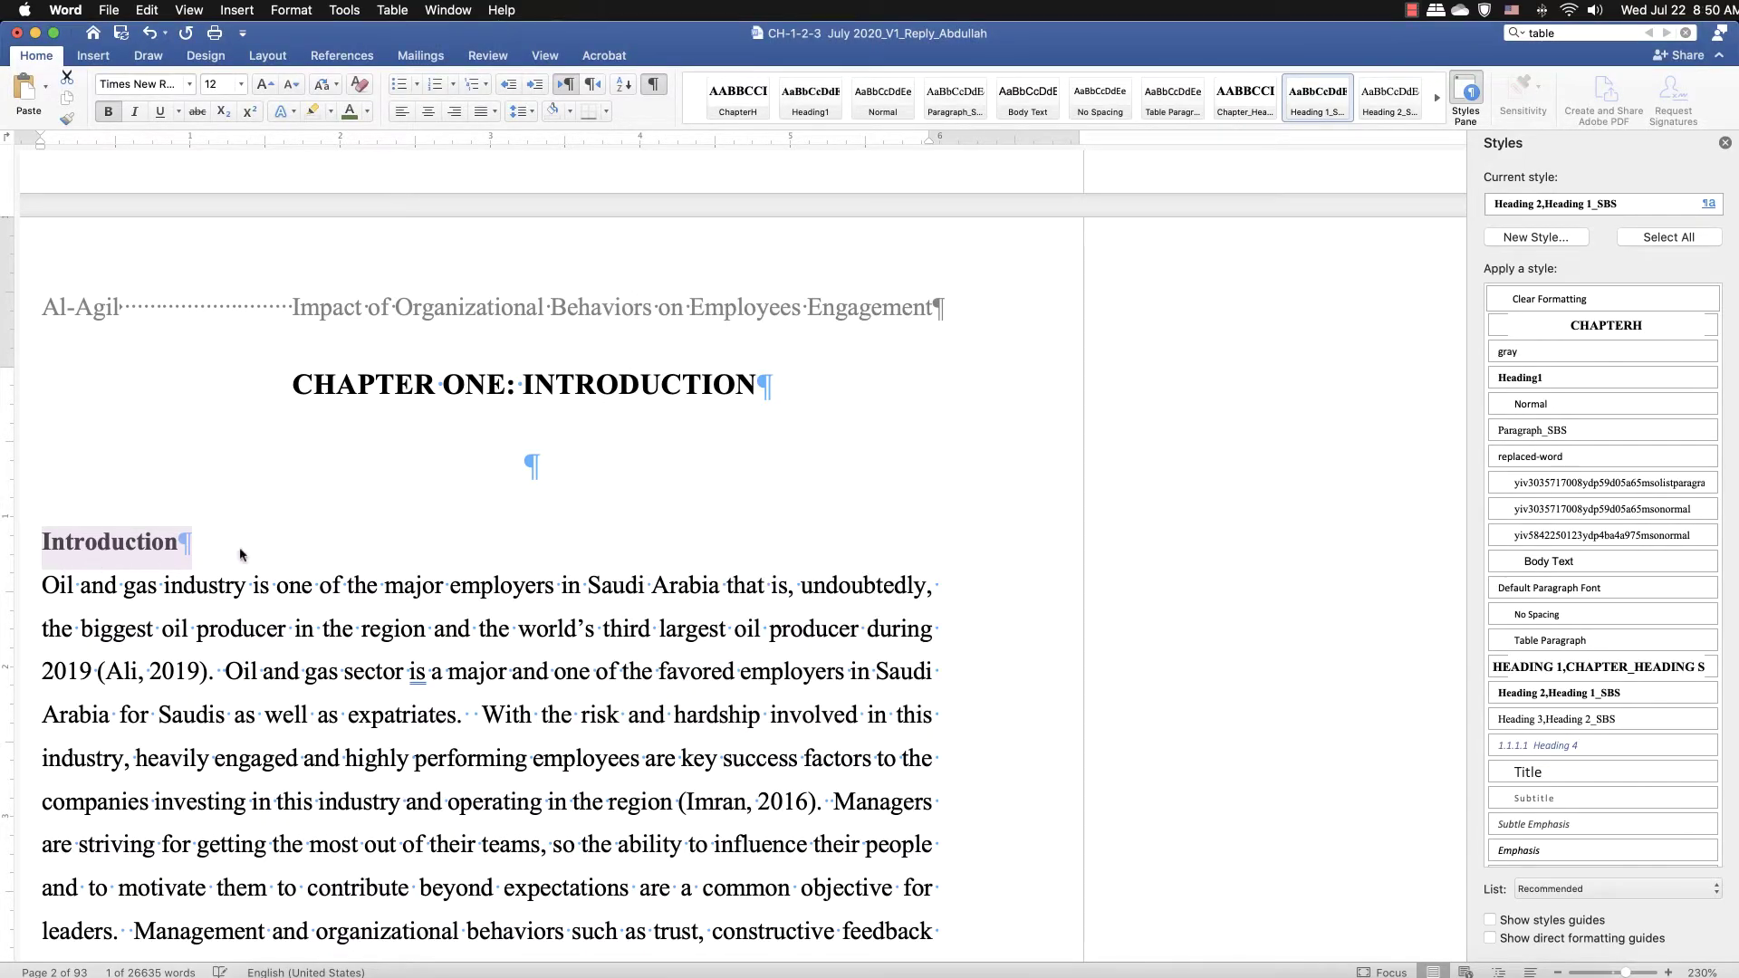
- Set up a new paragraph style named Heading 2 in Times New Roman (Headings CS), added to the template and automatically updated
left_click(241, 552)
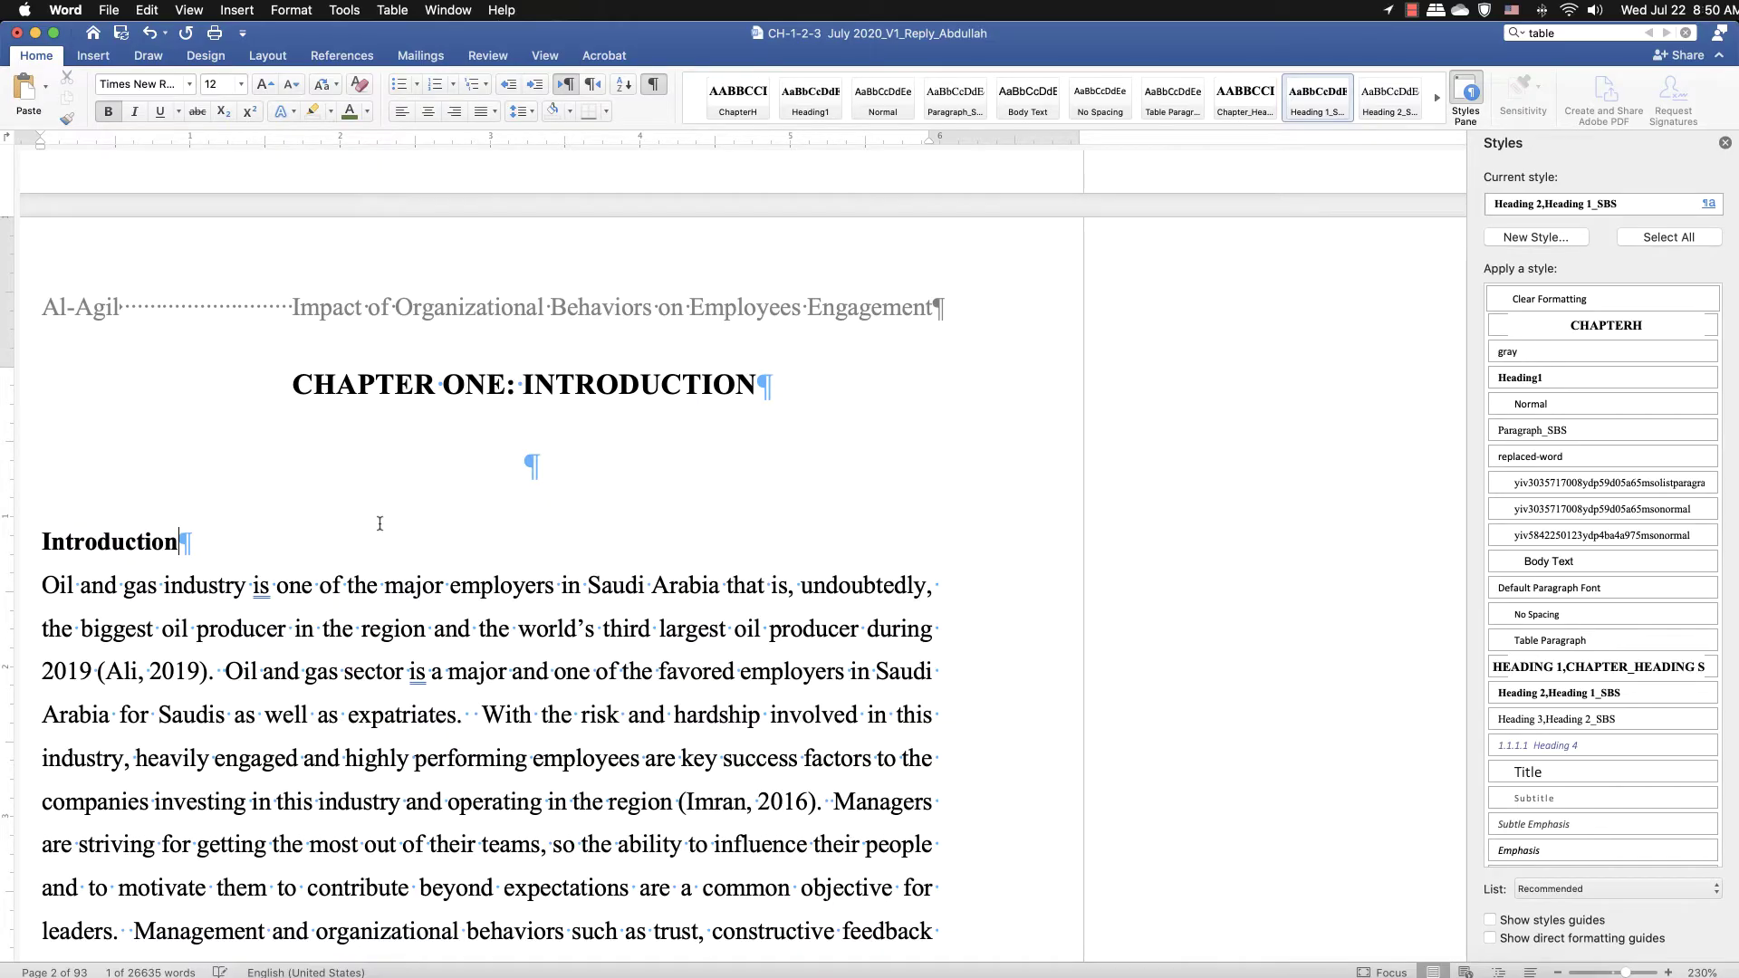
left_click(1527, 237)
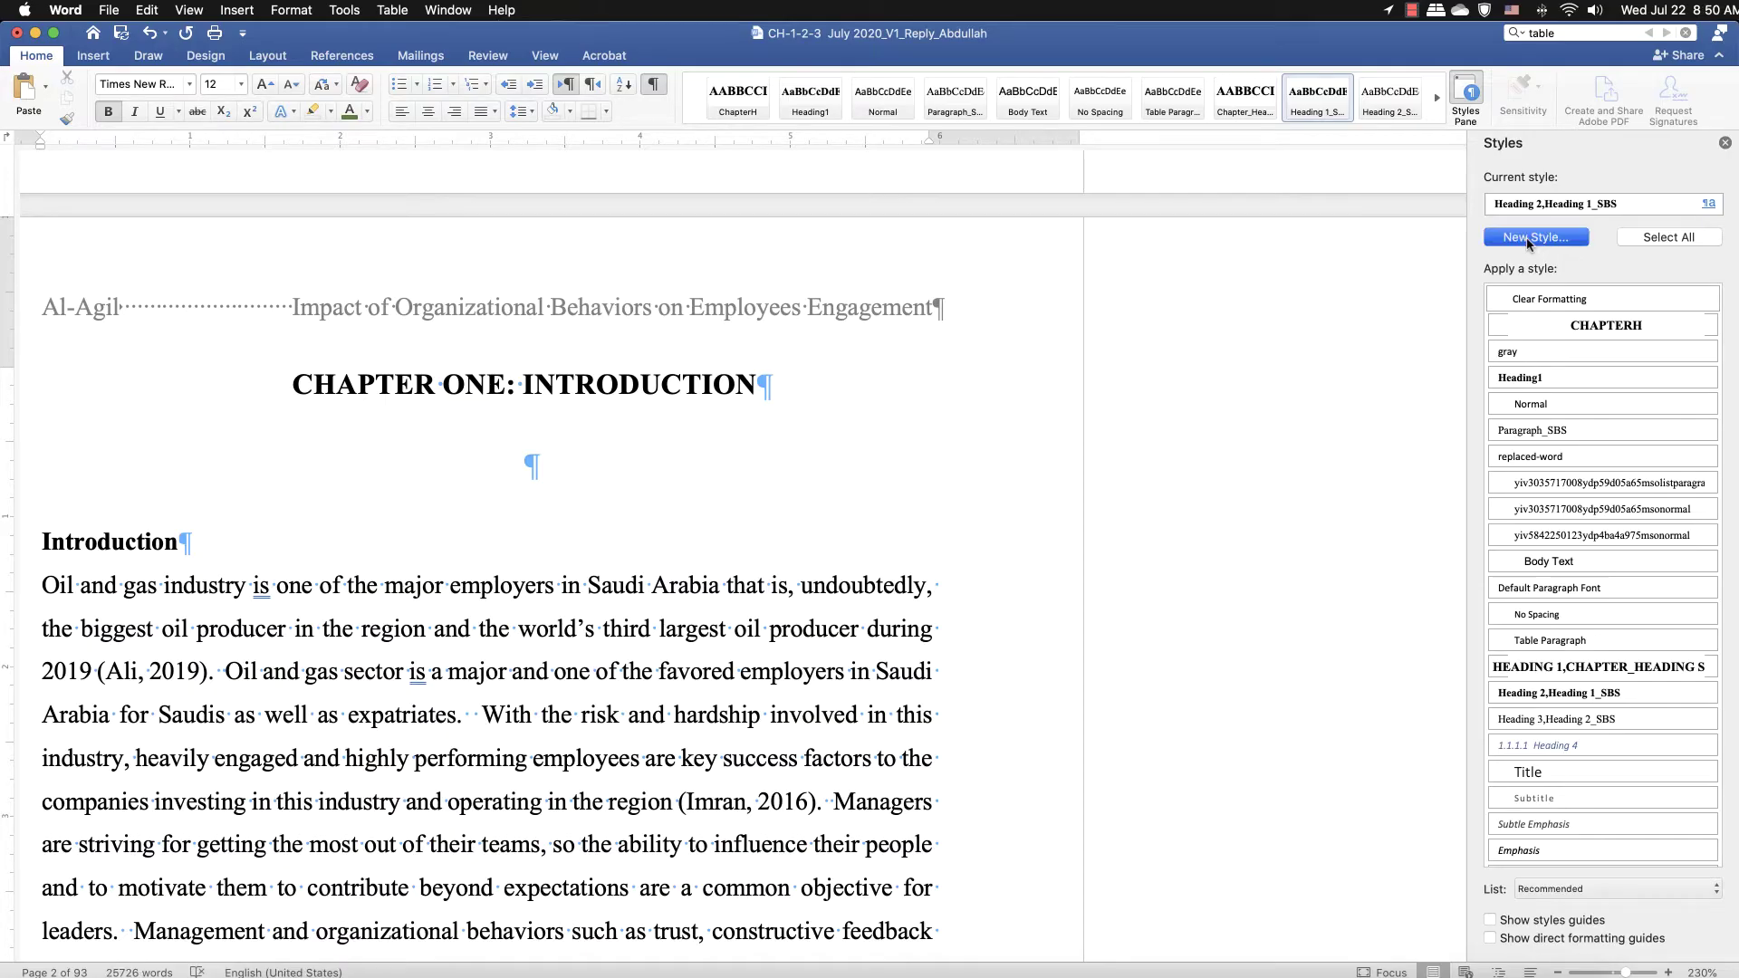
type("Heading 2")
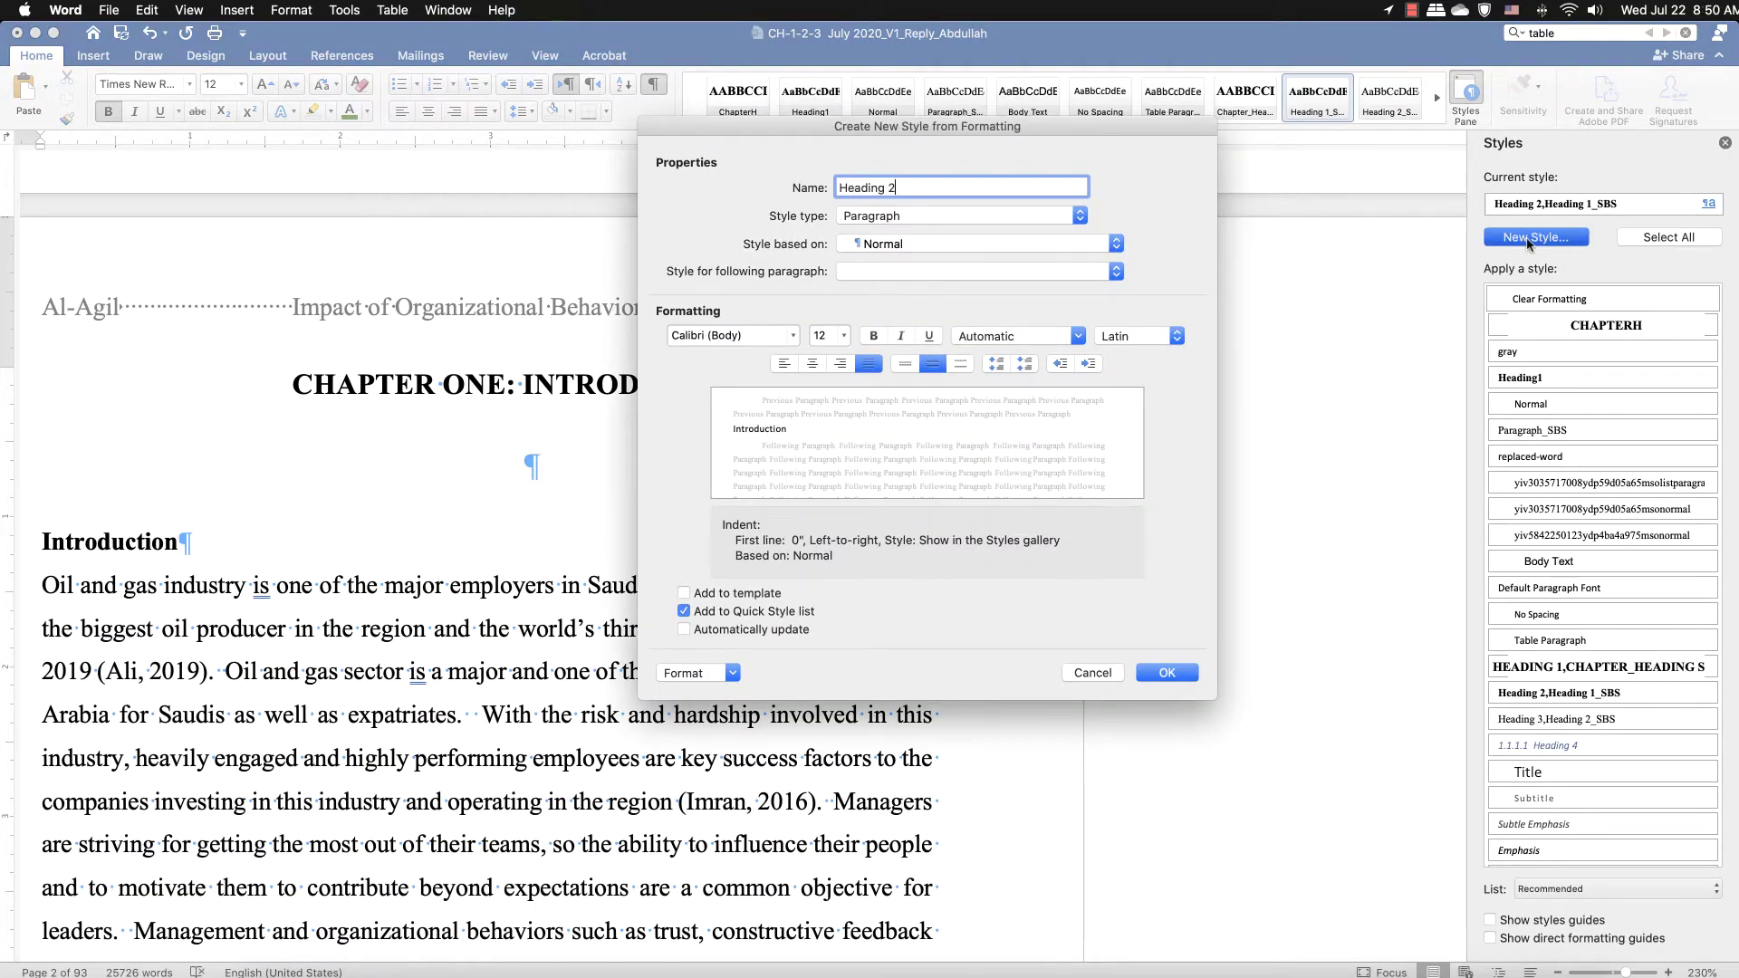
left_click(794, 341)
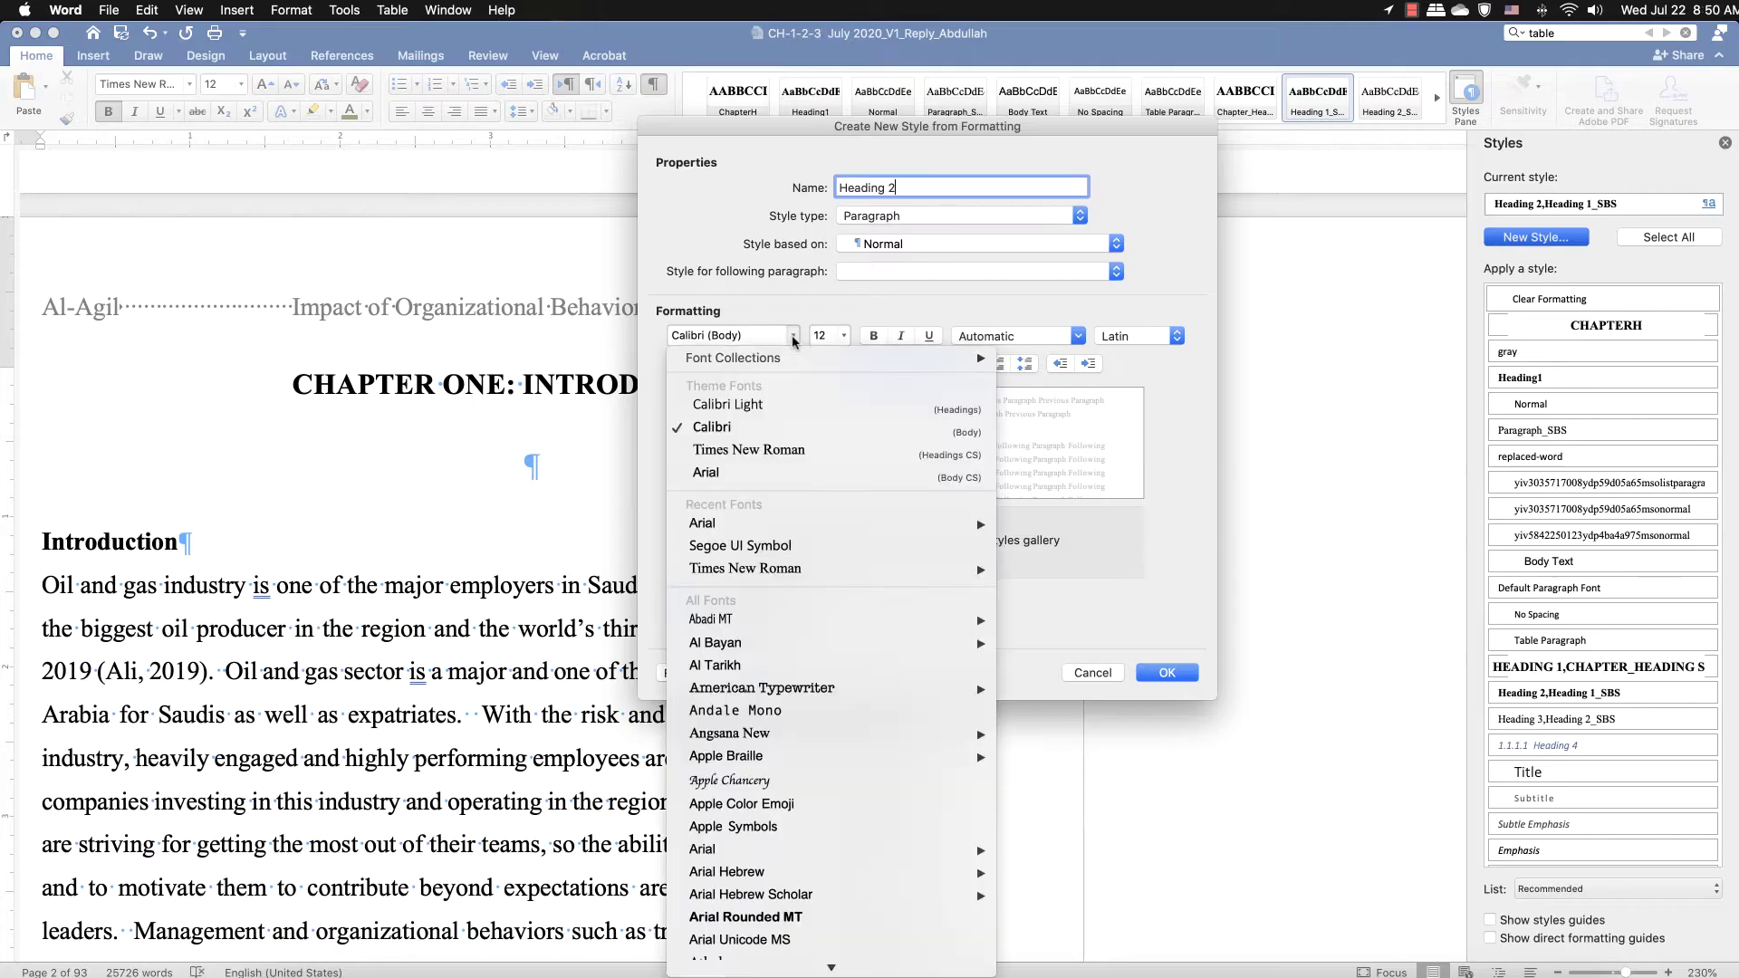
left_click(784, 450)
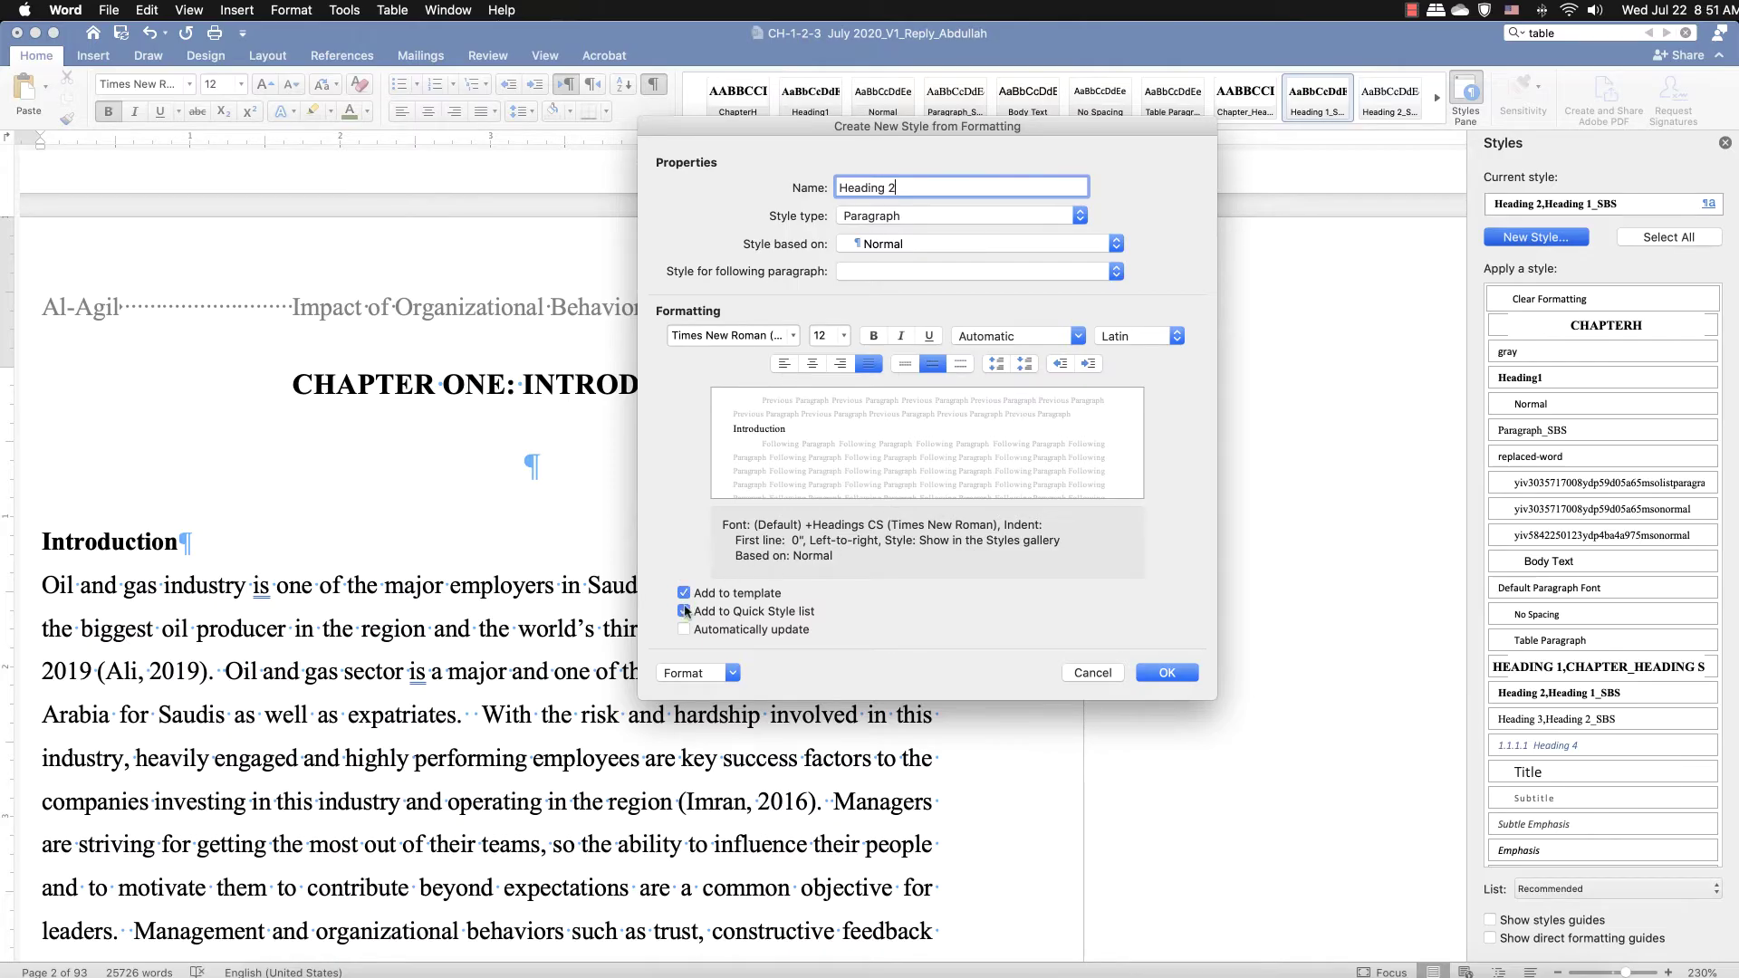
left_click(685, 629)
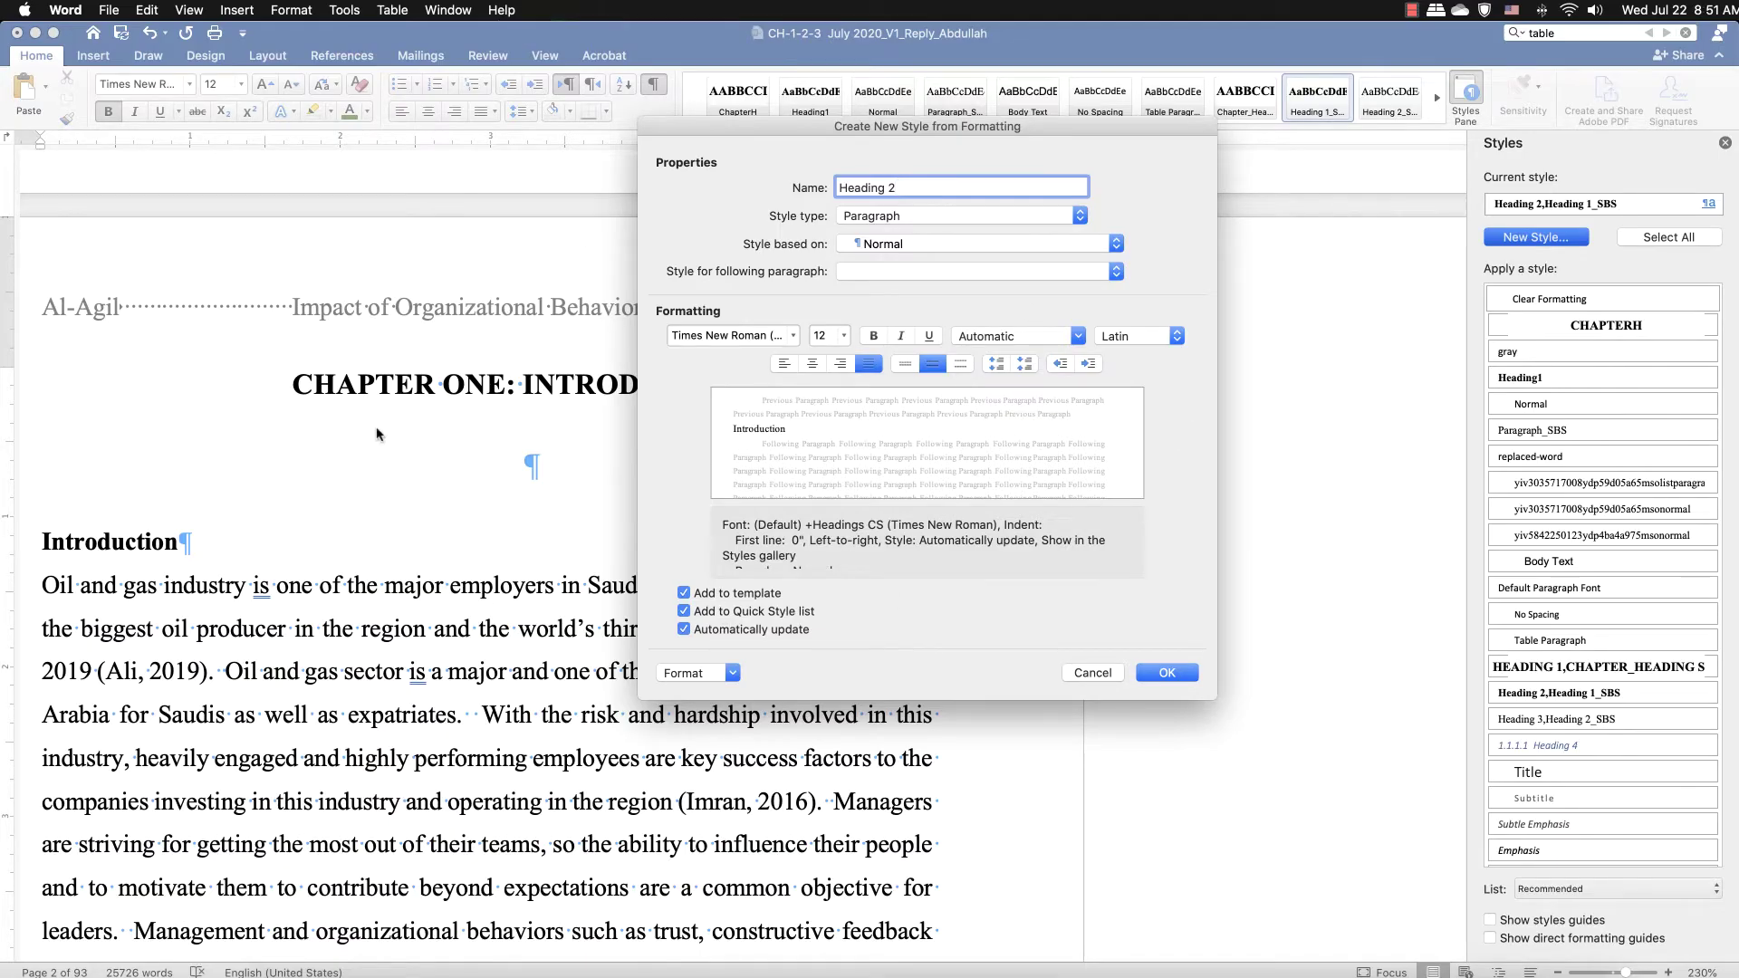
left_click(1170, 682)
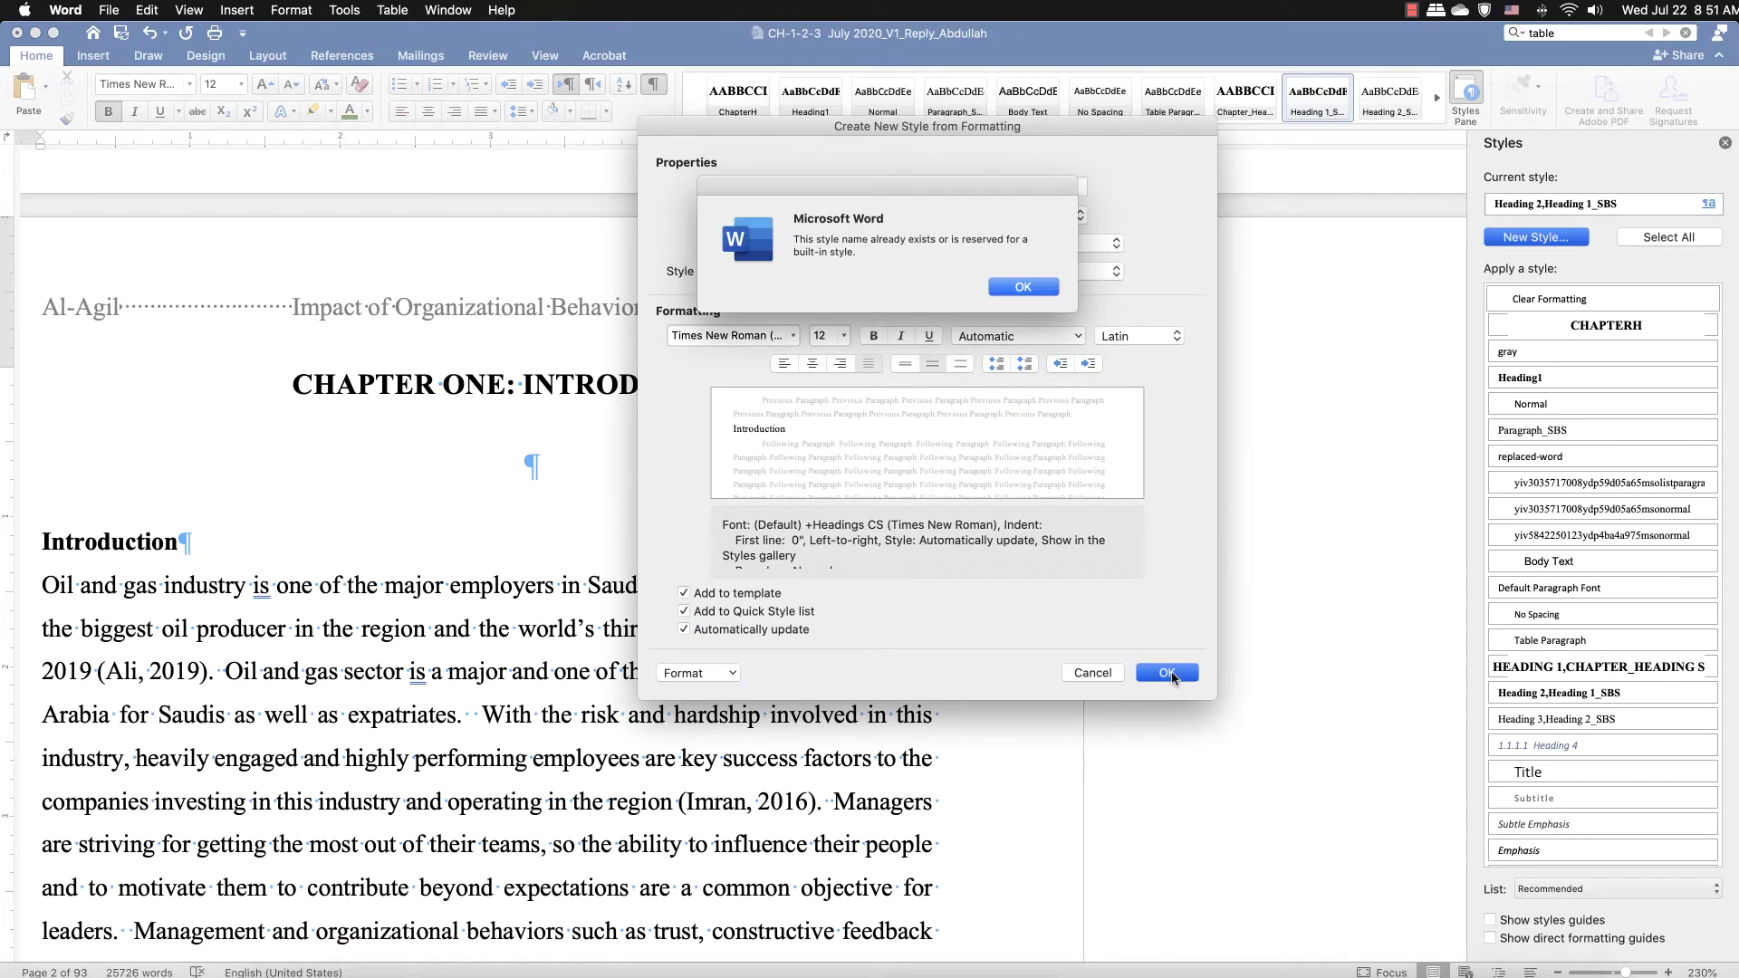
- Change the new style's name to Heading 2.1 and create it
left_click(1010, 288)
left_click(1023, 287)
left_click(925, 188)
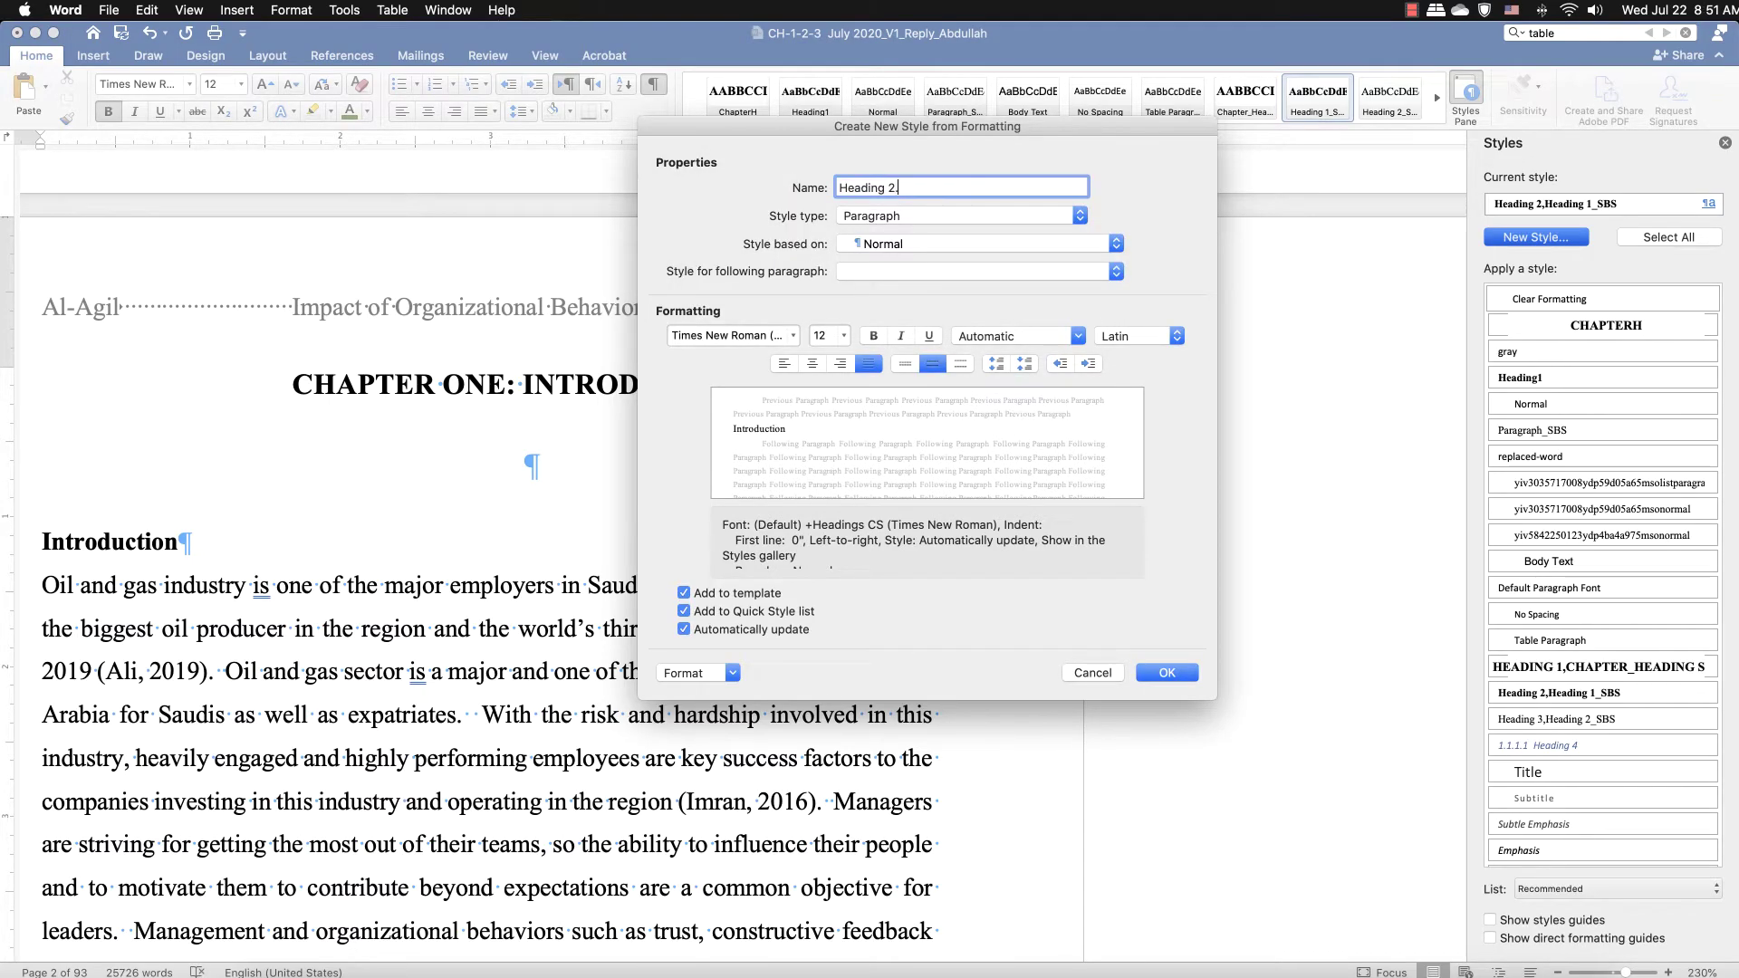
type(".1")
left_click(1162, 675)
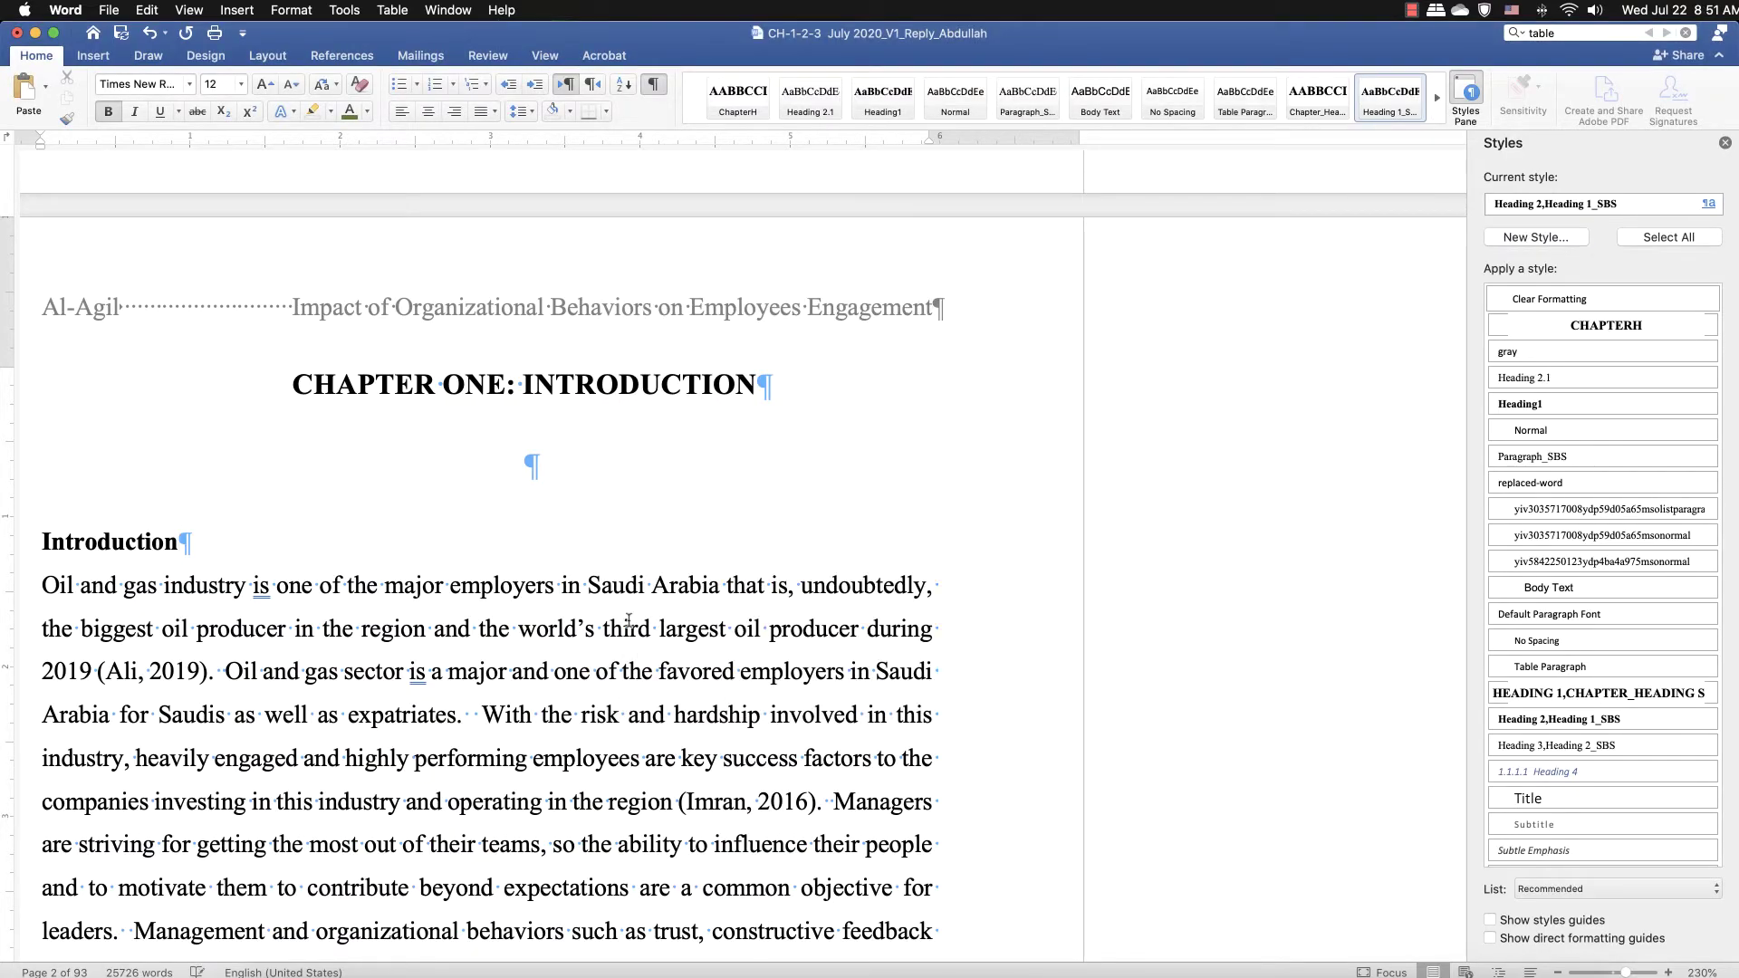
- Apply the current multilevel list (1 Heading 1, 1.1 Heading 2, 1.1.1 Heading 3) to the Introduction heading
scroll(417, 541, "down", 5)
scroll(409, 543, "up", 5)
scroll(409, 541, "up", 2)
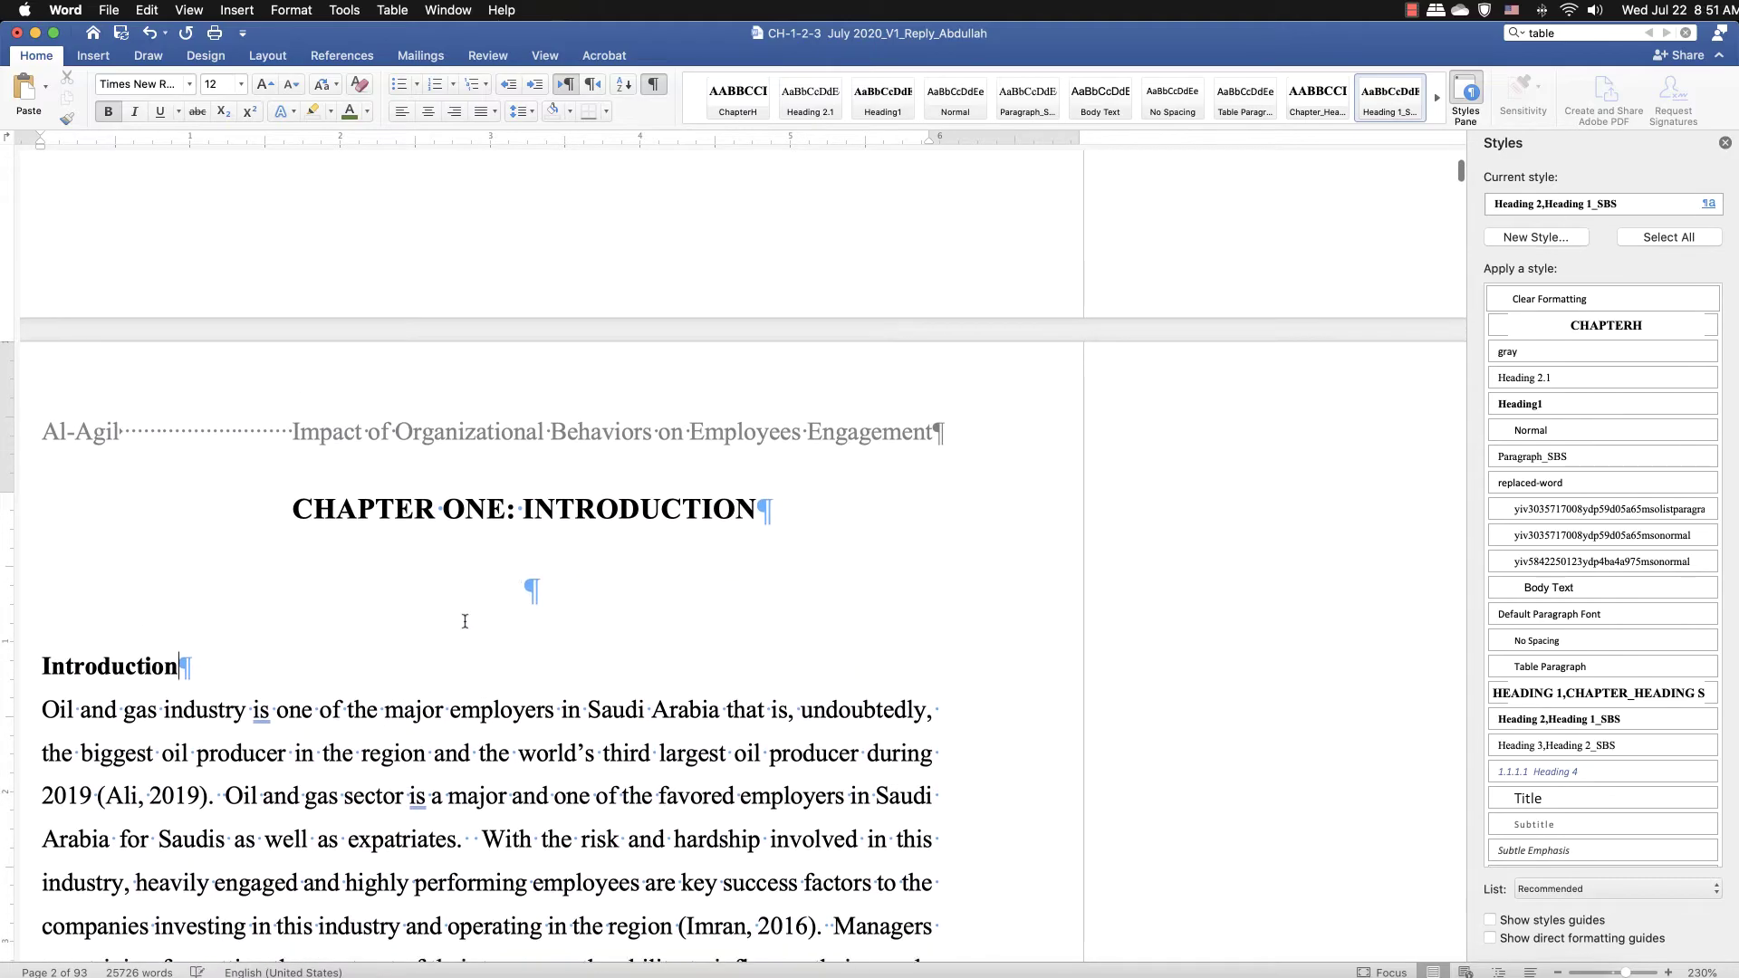
left_click(481, 86)
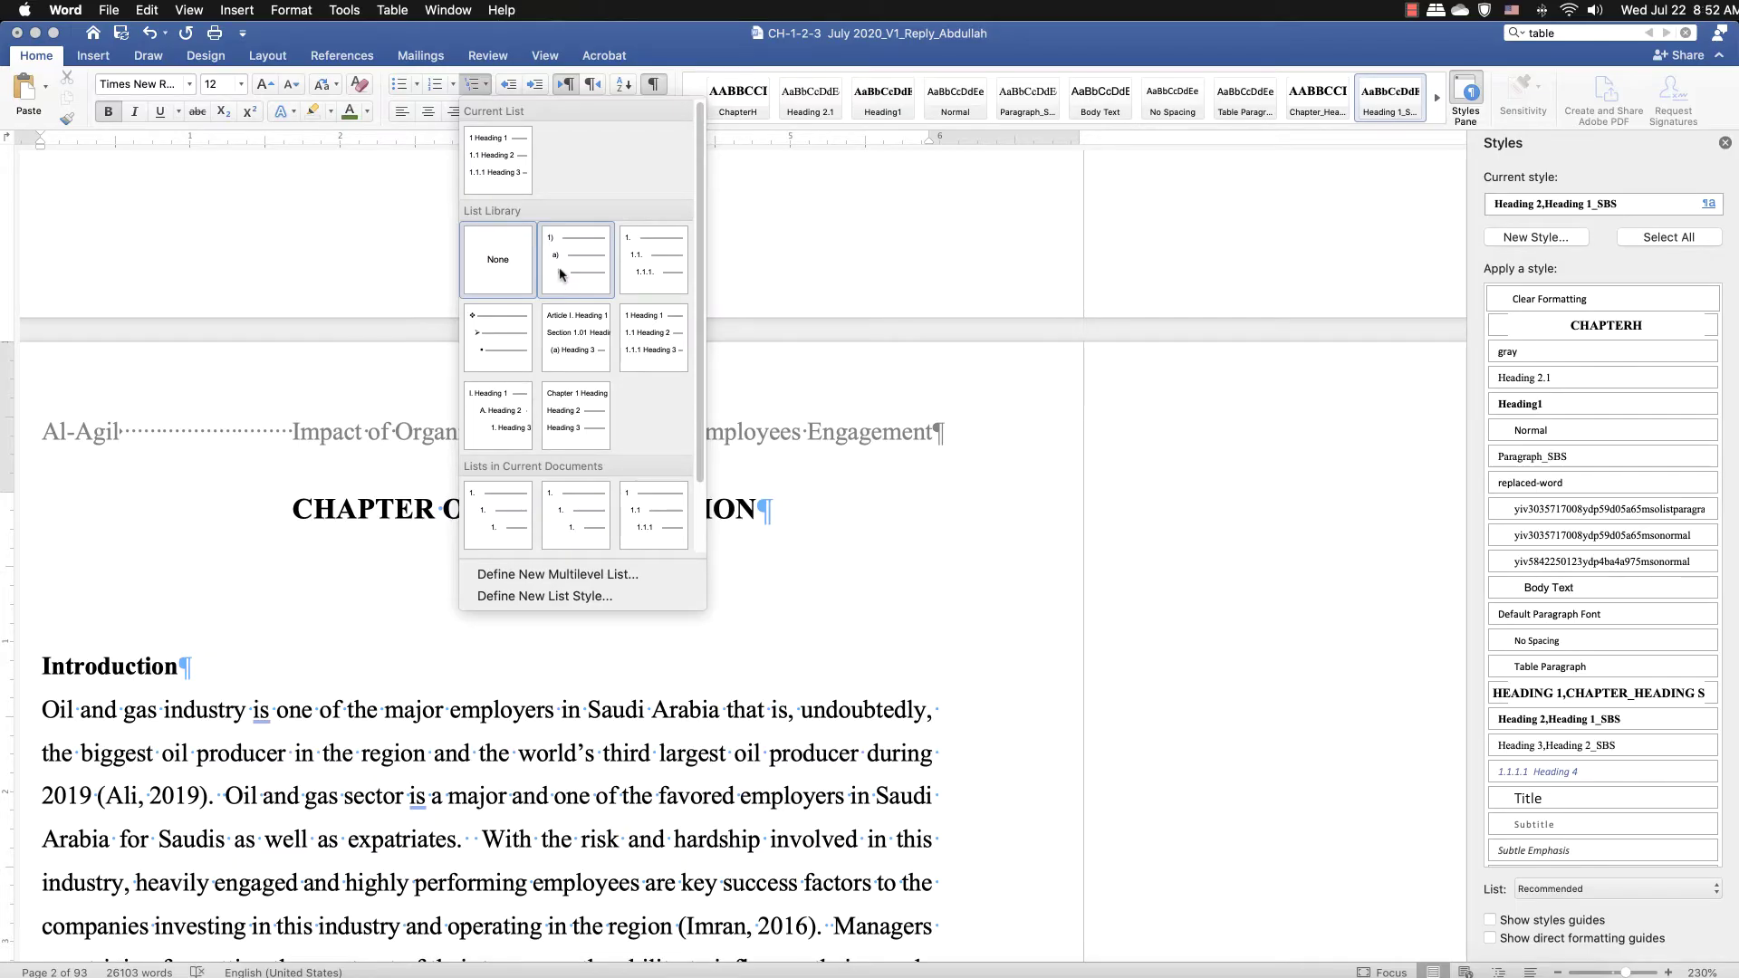
left_click(494, 163)
- Apply the Heading 2,Heading 1_SBS style to the "1.3 Research Problem Statement" heading
scroll(1040, 547, "up", 12)
scroll(1040, 547, "down", 4)
scroll(1039, 547, "down", 1)
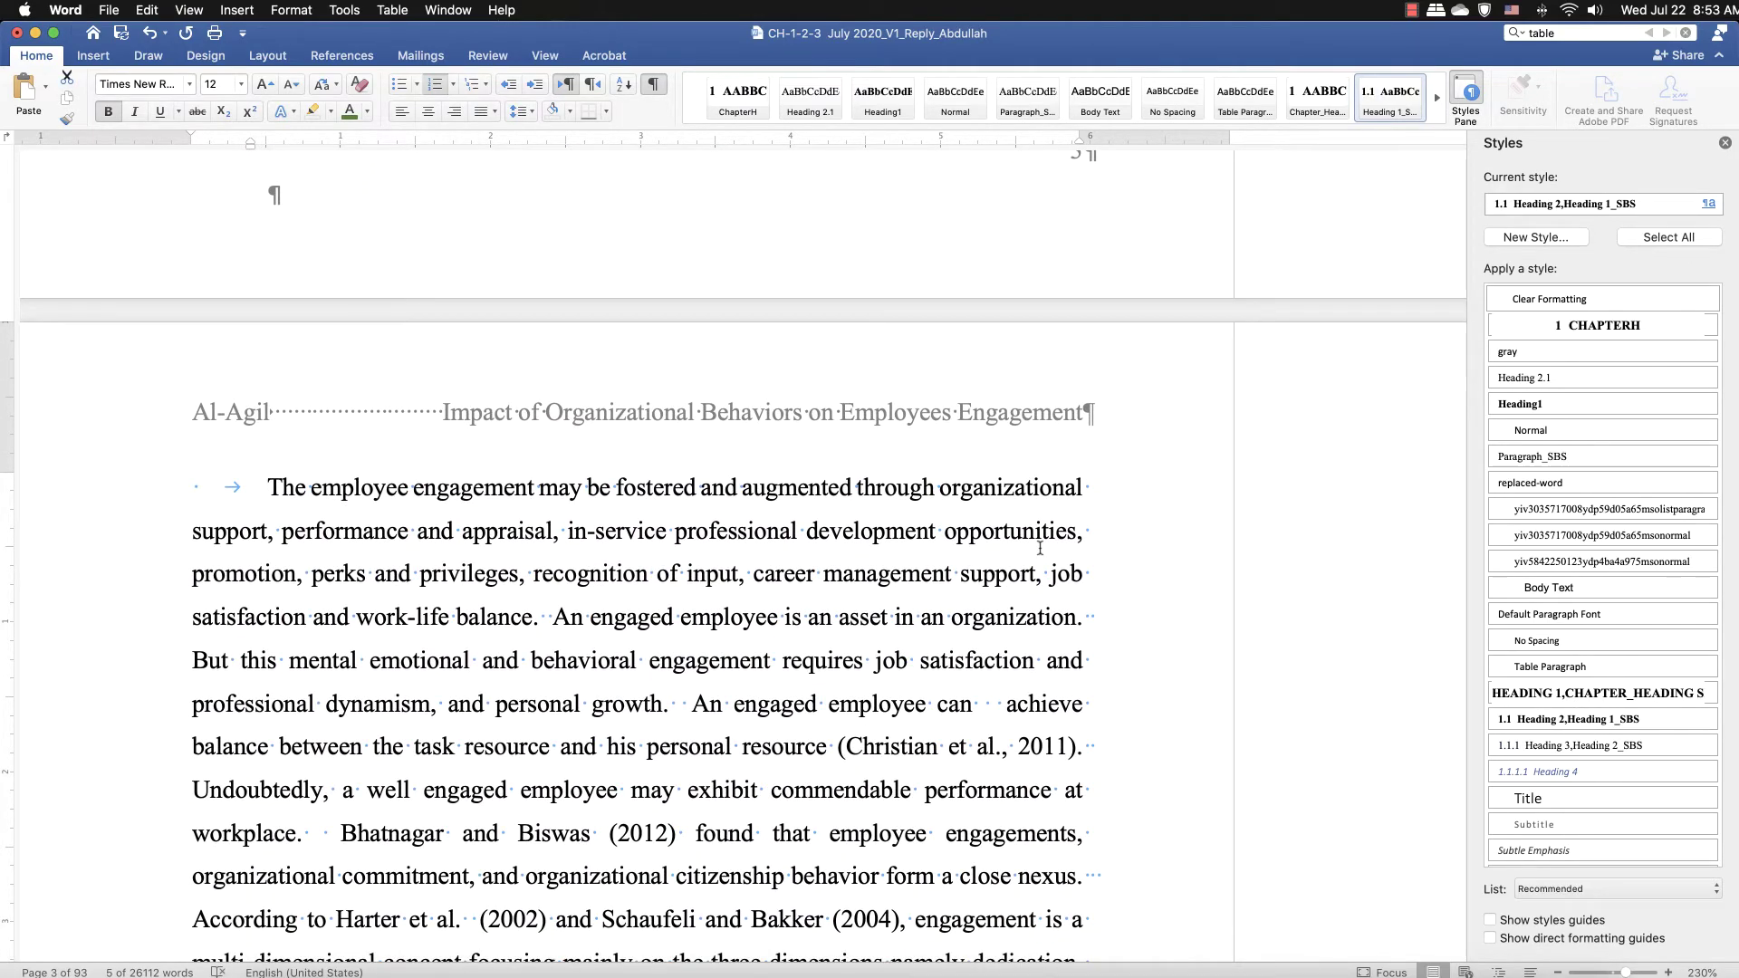
scroll(1040, 547, "down", 15)
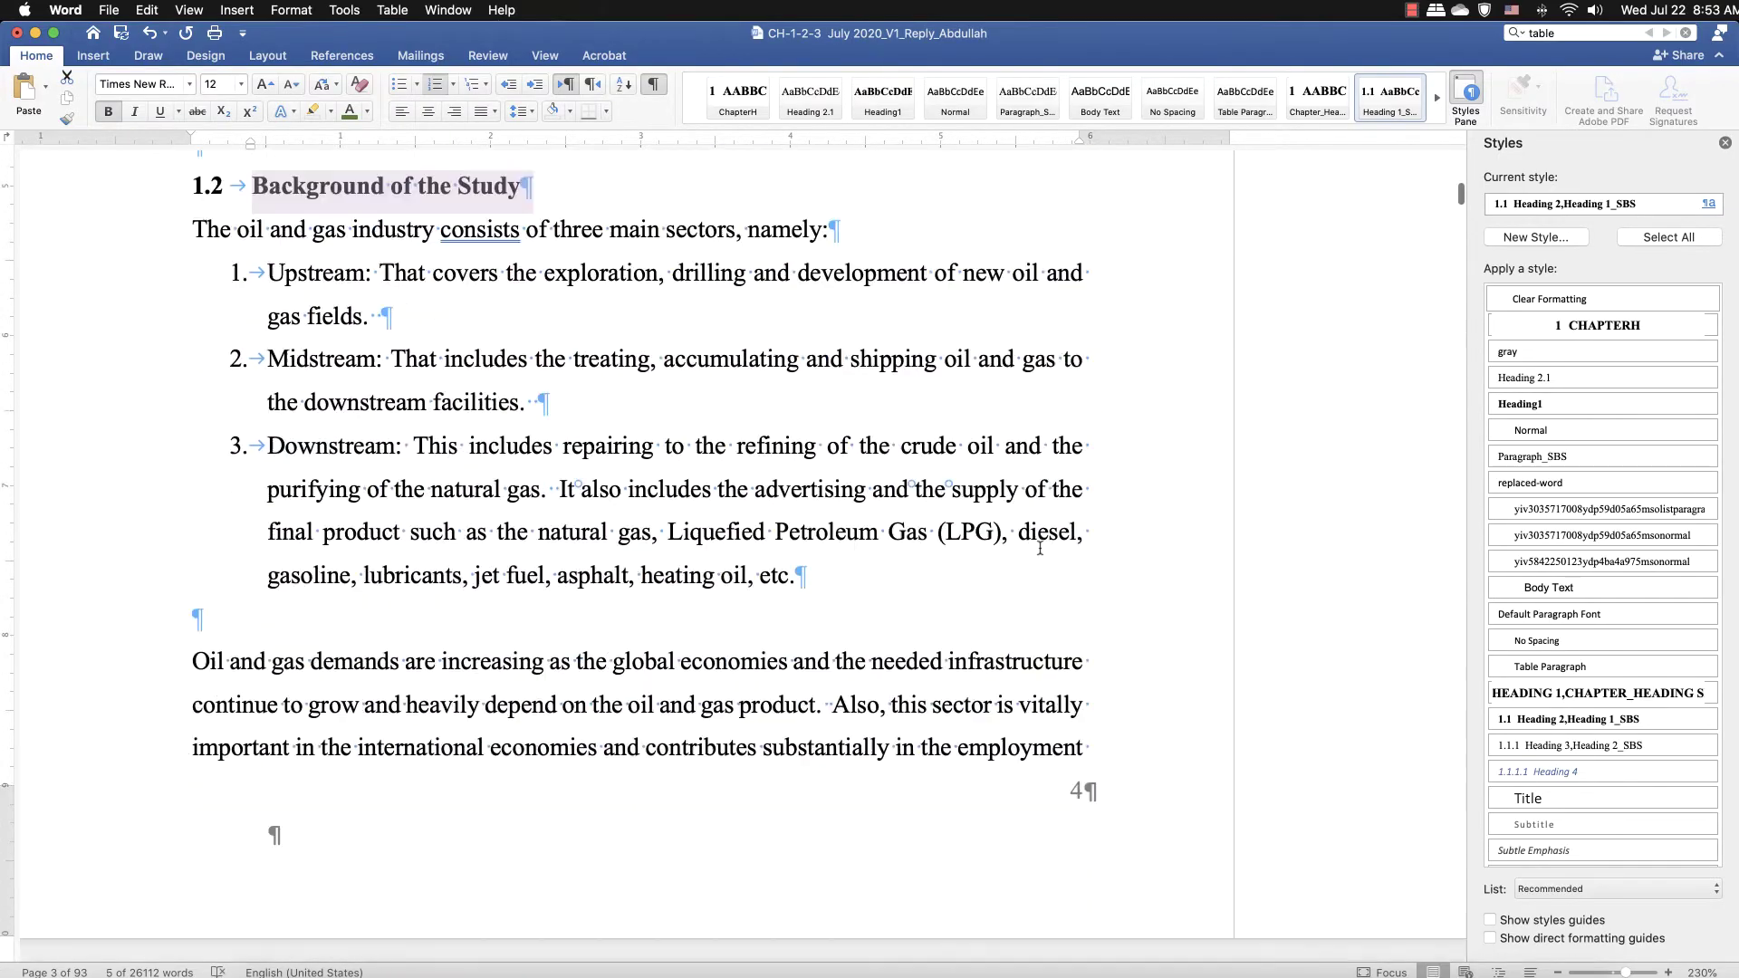
scroll(1040, 550, "down", 20)
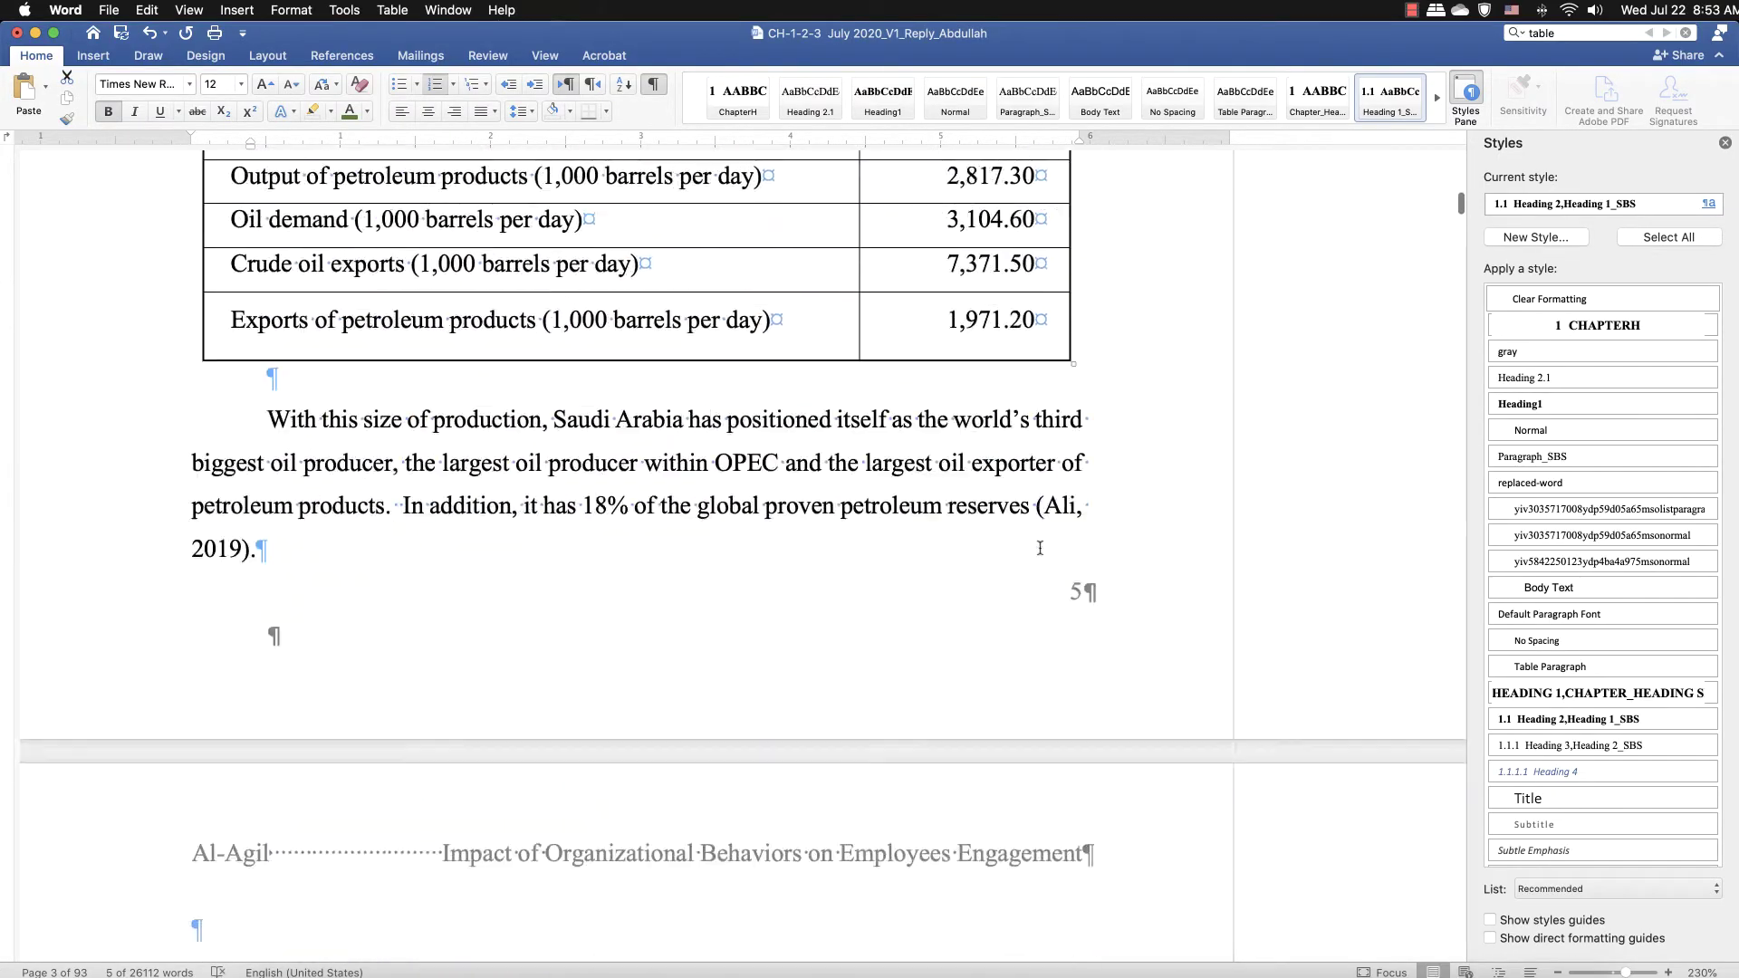
scroll(1039, 547, "down", 10)
scroll(1040, 547, "up", 11)
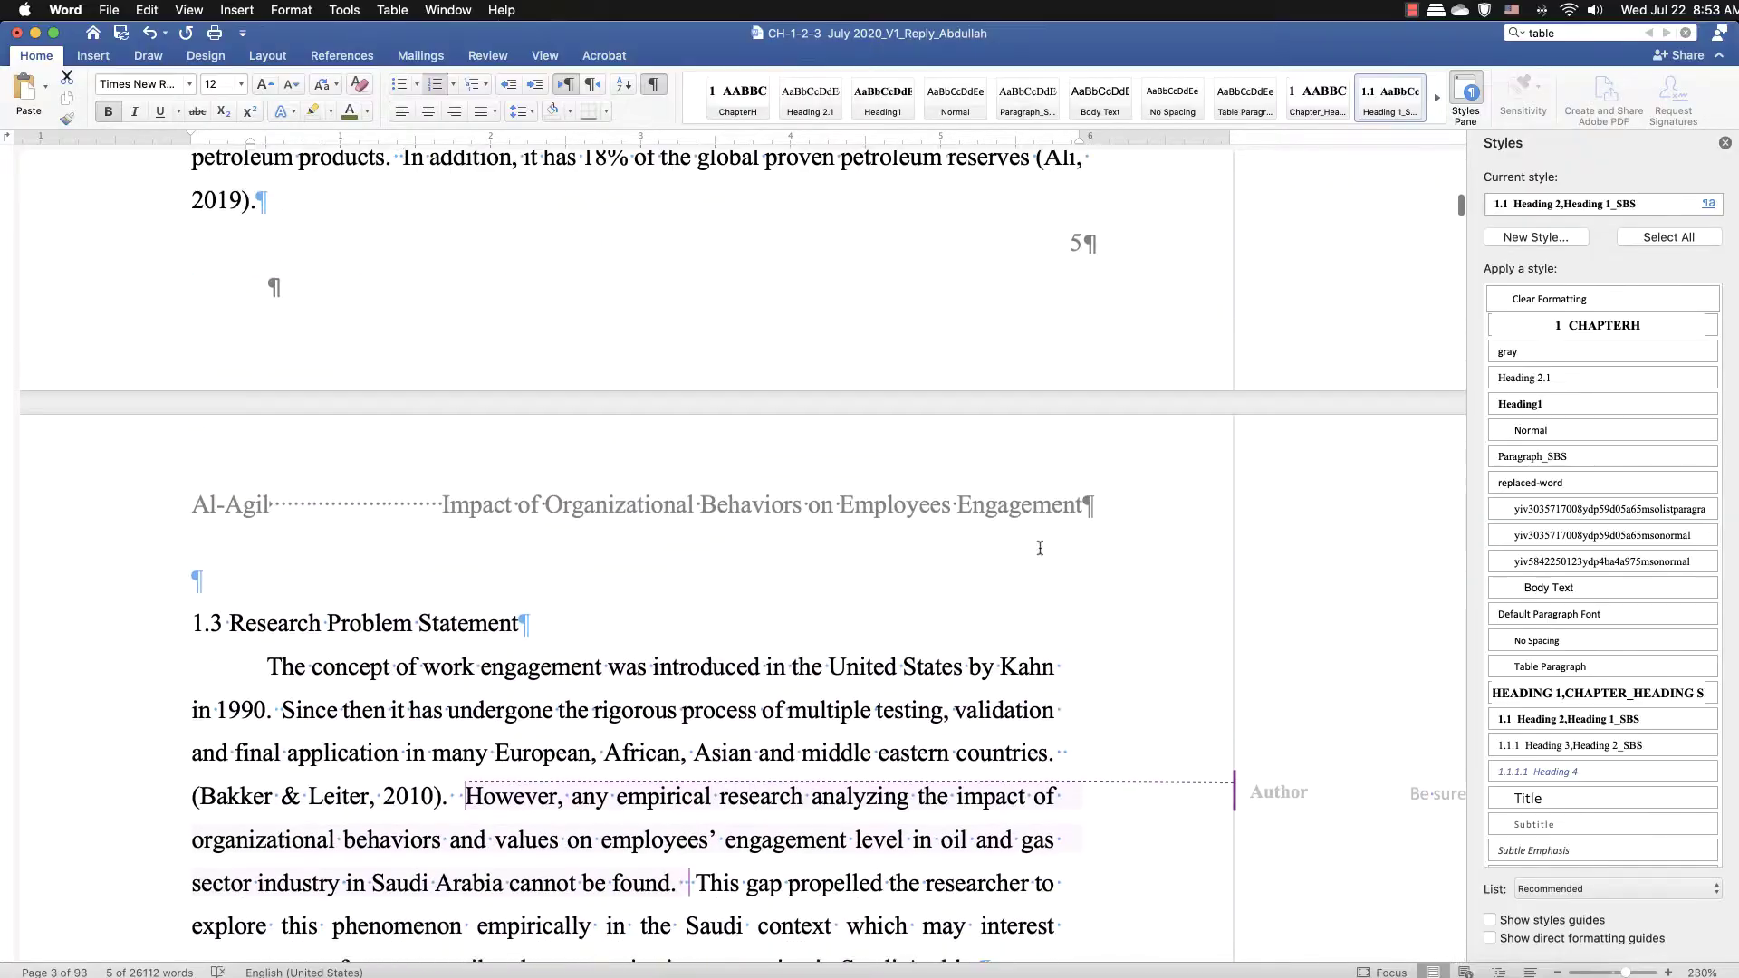
triple_click(419, 640)
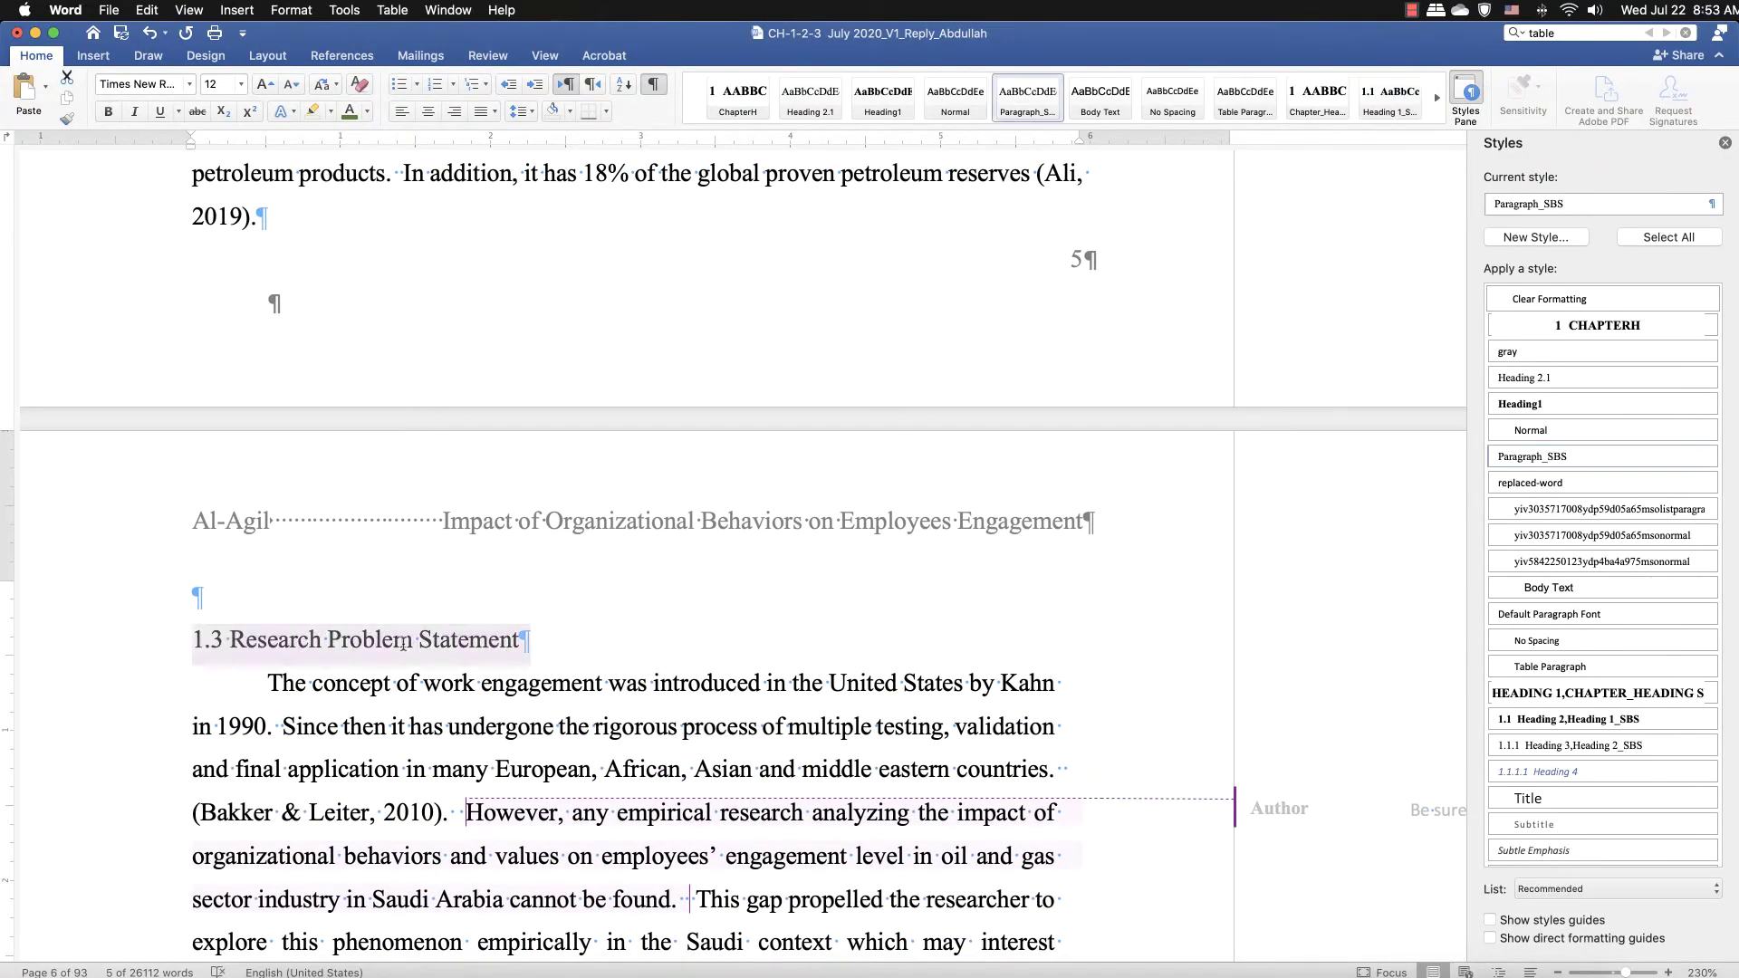
left_click(1561, 725)
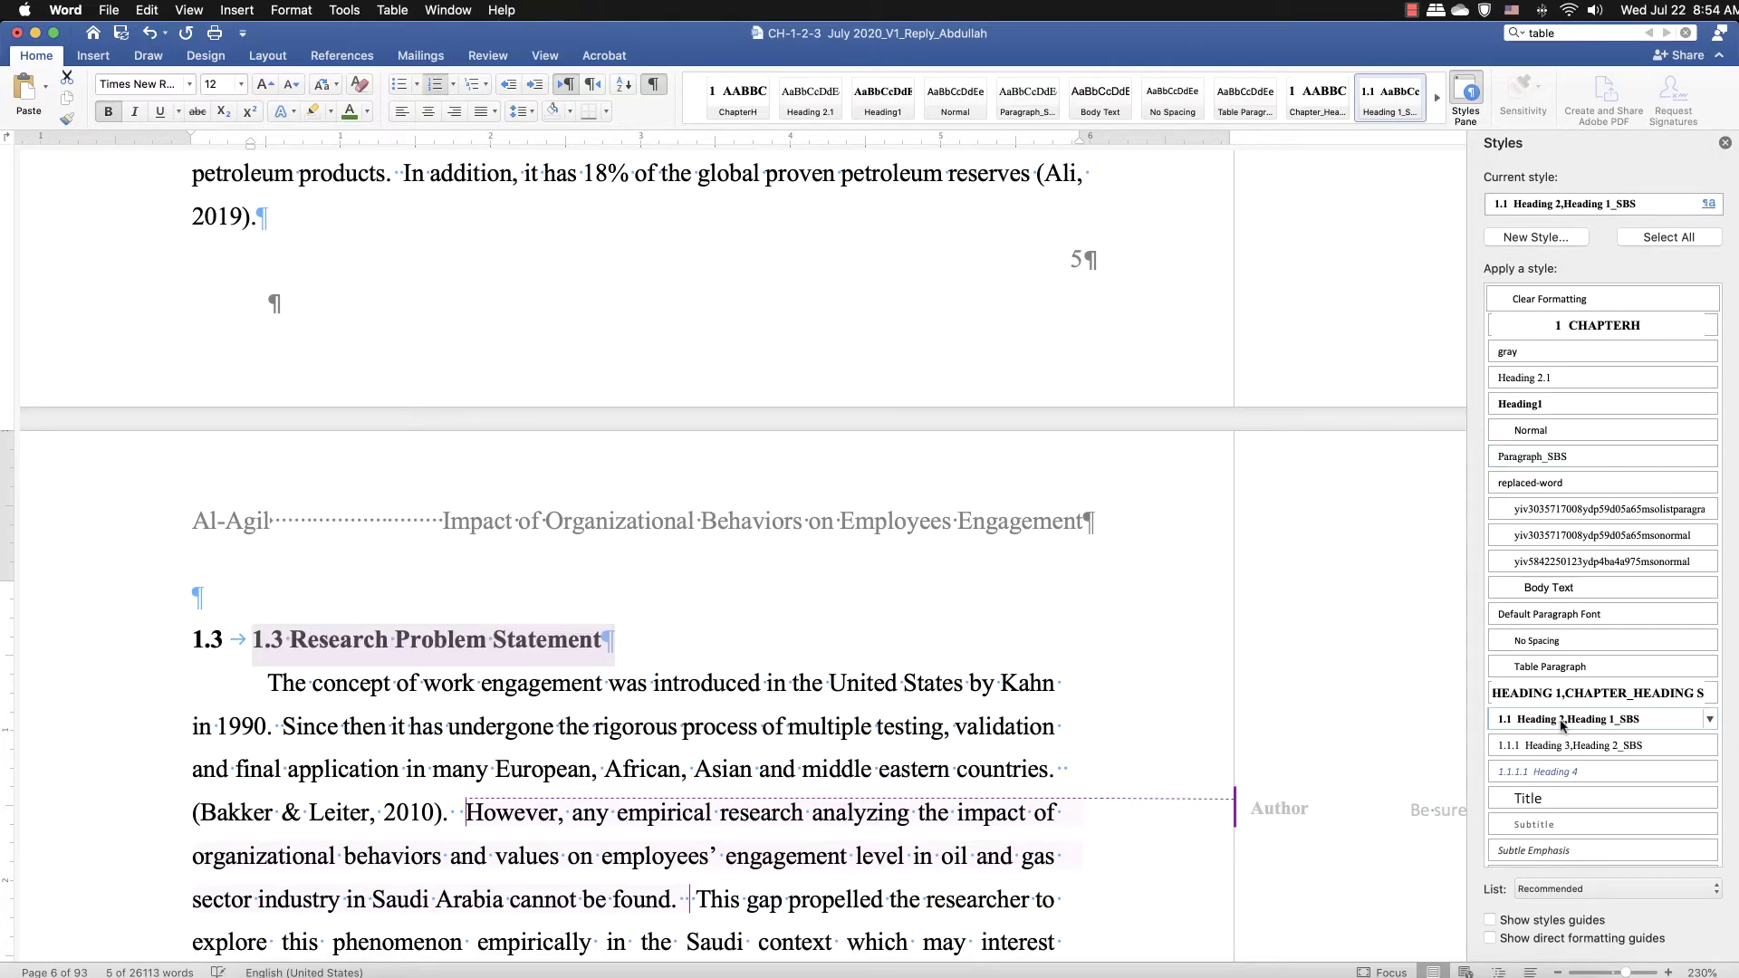
- Delete the manually typed 1.3 and its space in front of the Research Problem Statement heading
left_click(271, 640)
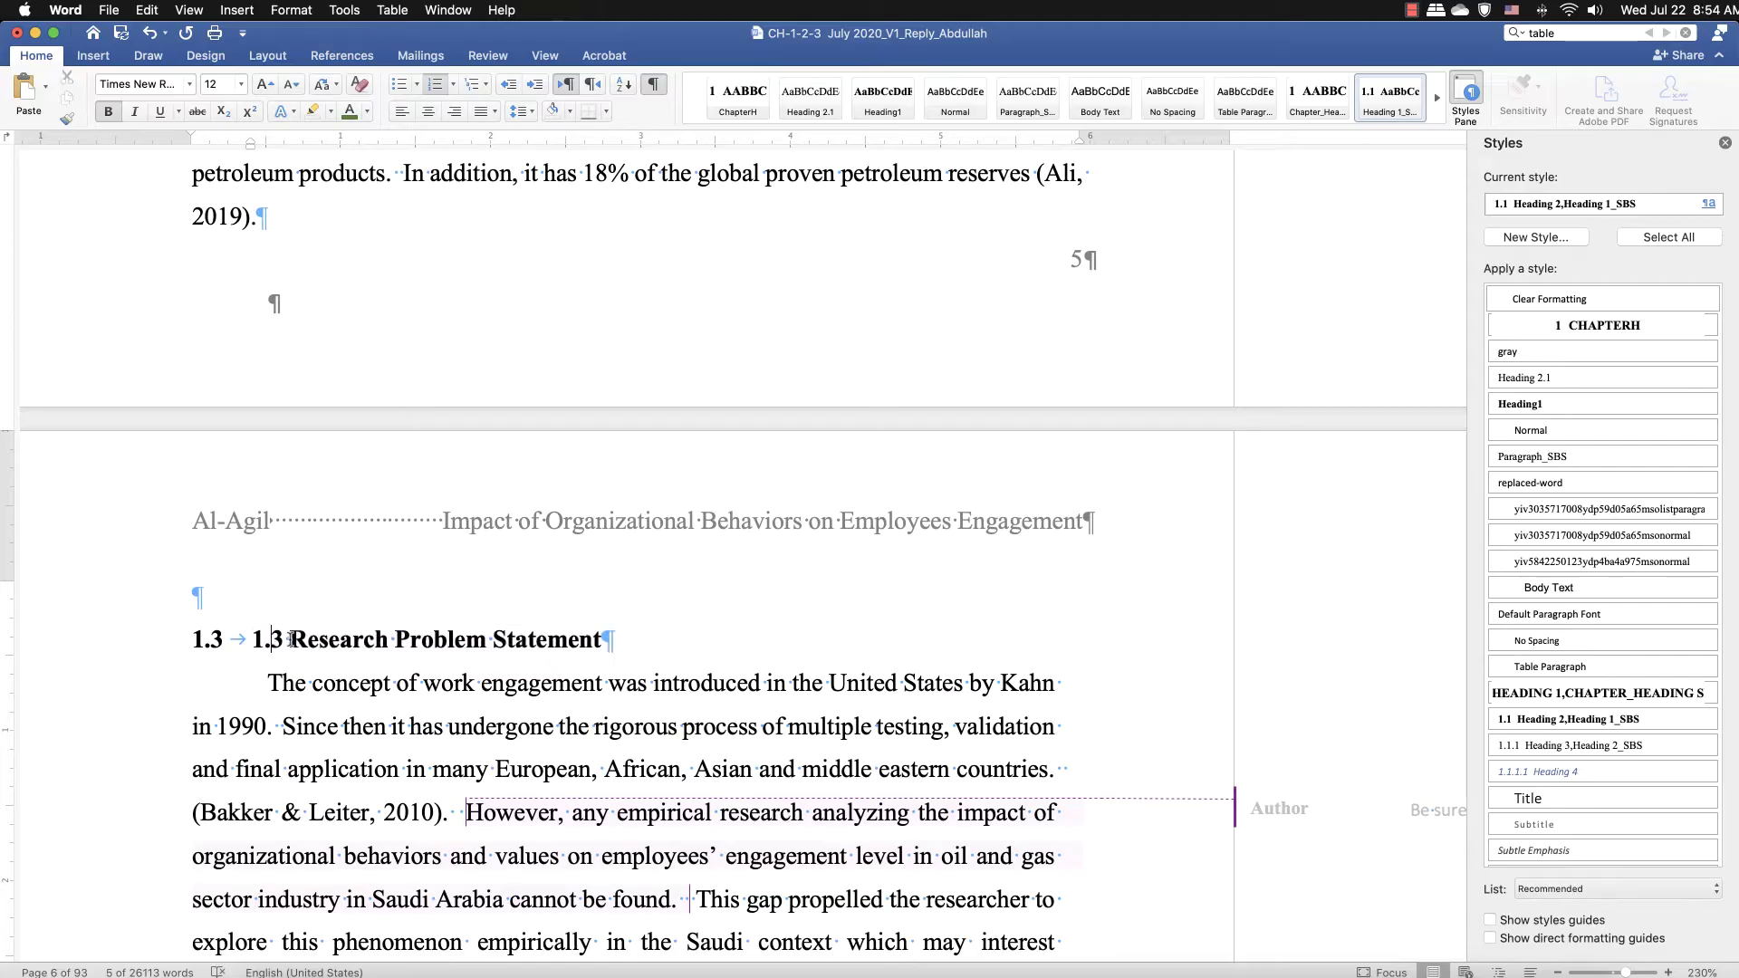
key("BackSpace")
key("BackSpace")
key("BackSpace")
key("BackSpace")
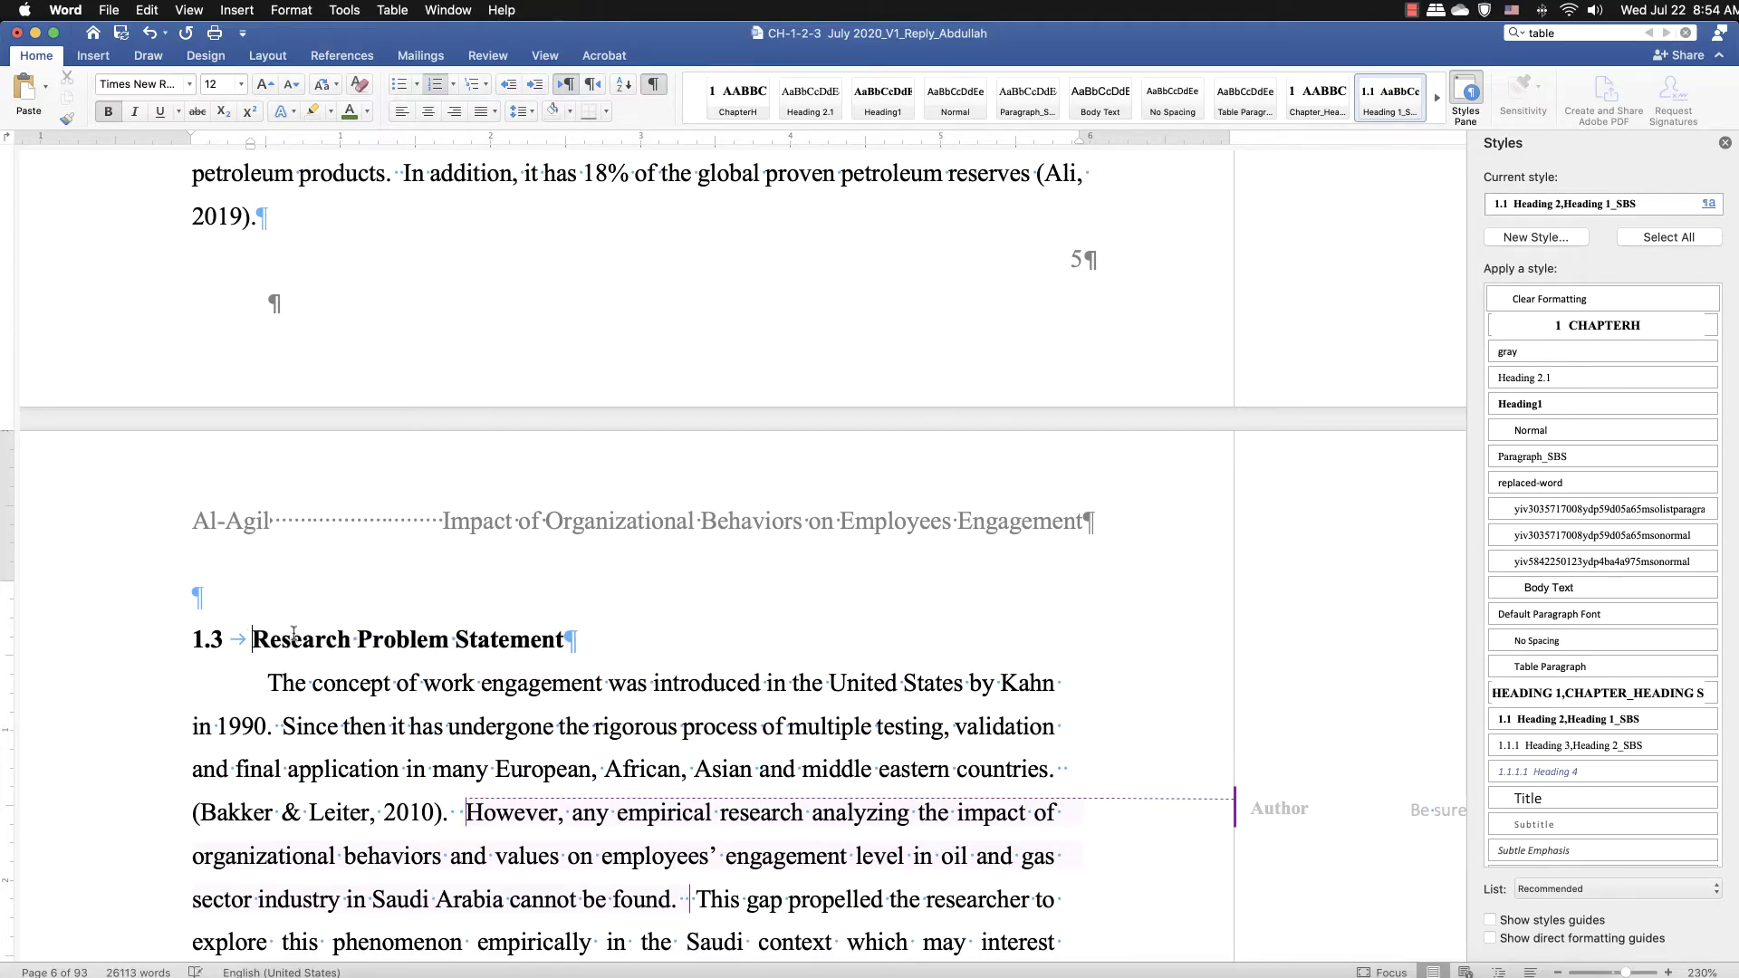
key("BackSpace")
- Apply the Heading 2,Heading 1_SBS style to the Research Objectives heading
scroll(563, 677, "down", 20)
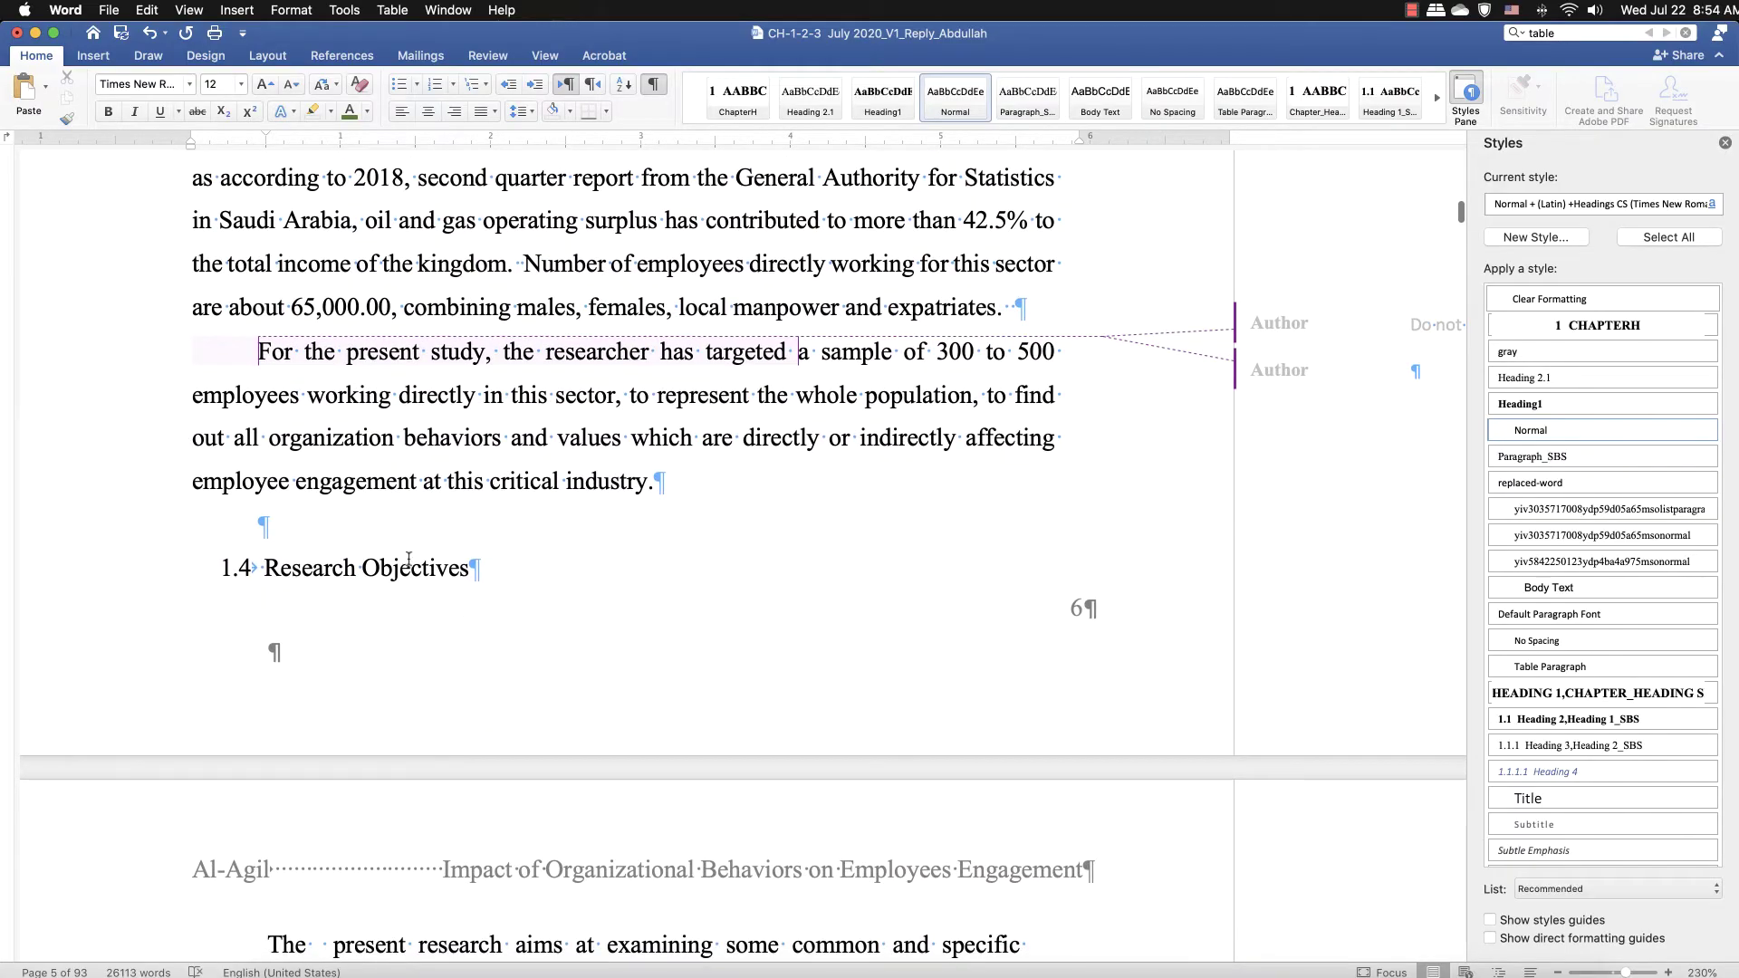
triple_click(403, 586)
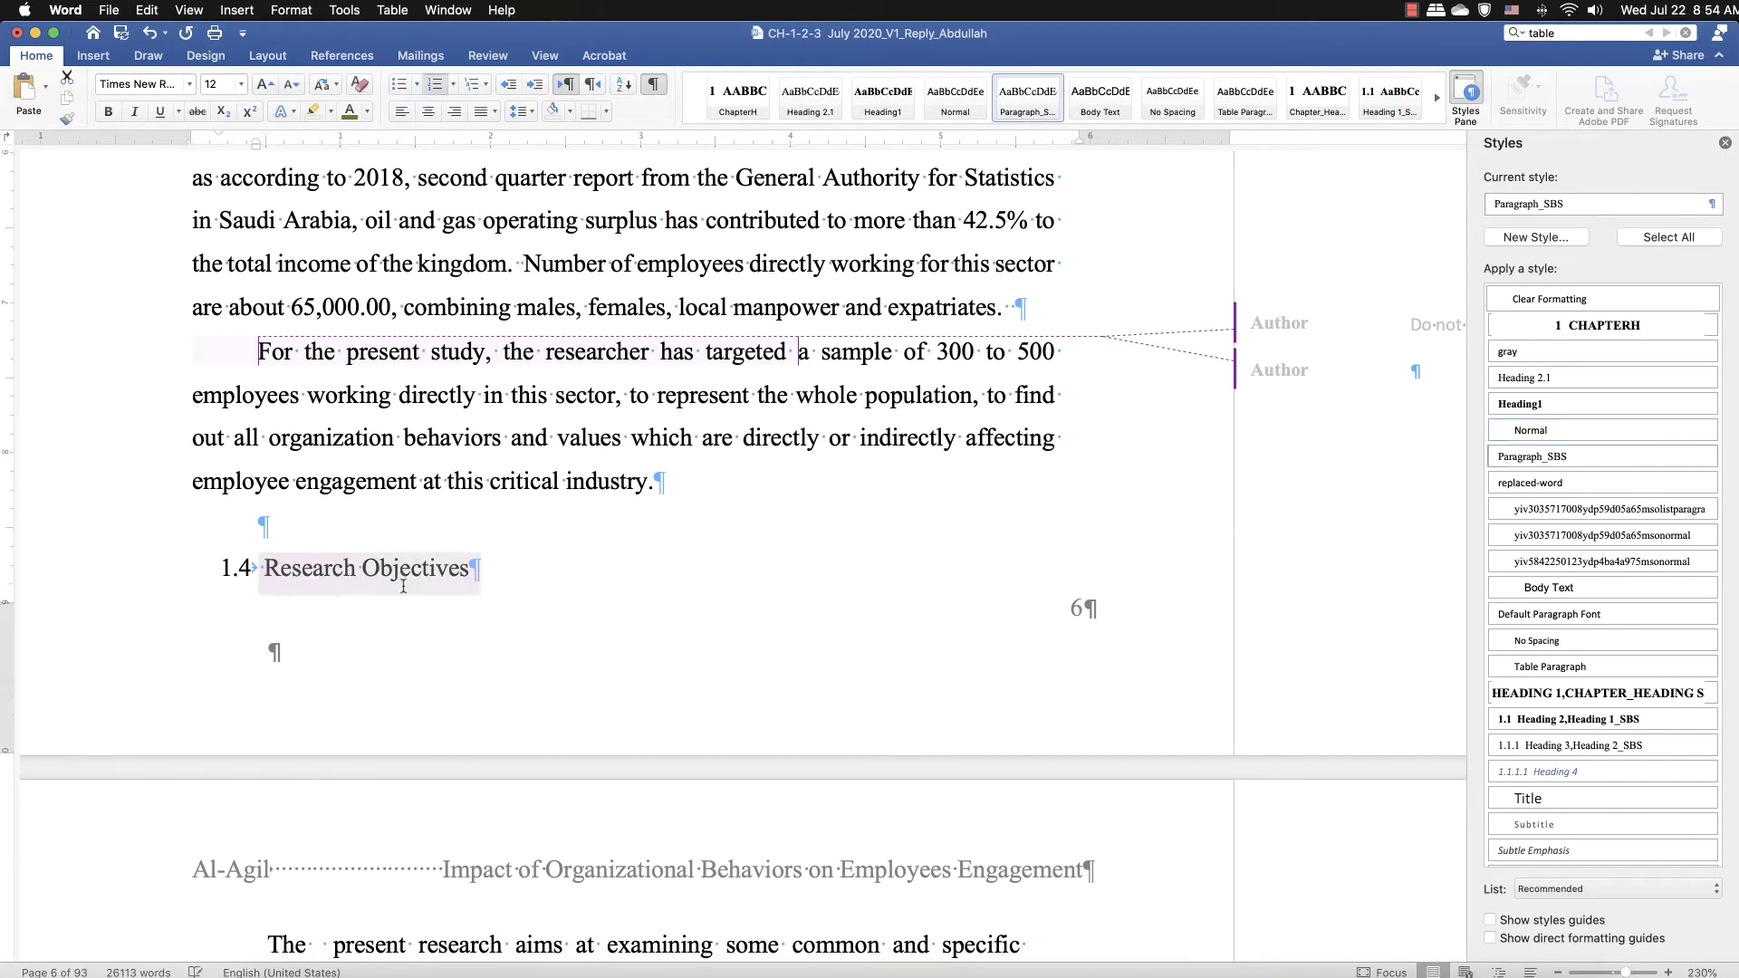
left_click(256, 568)
left_click(257, 567)
triple_click(352, 568)
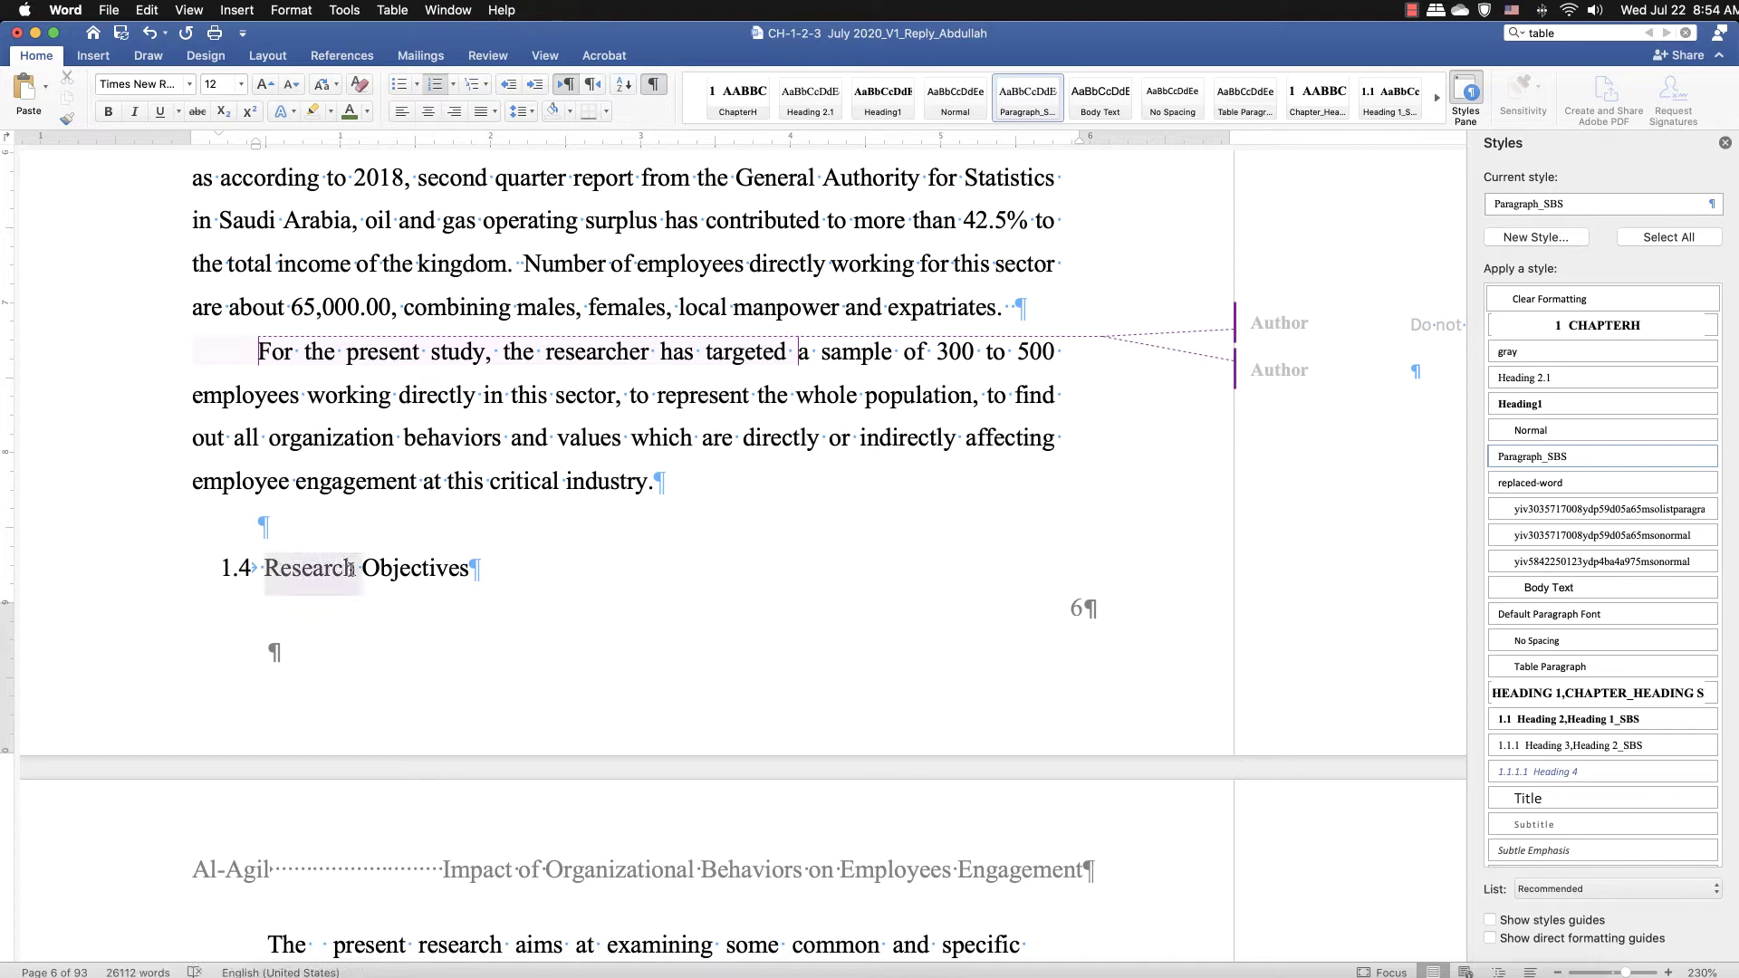
left_click(1581, 720)
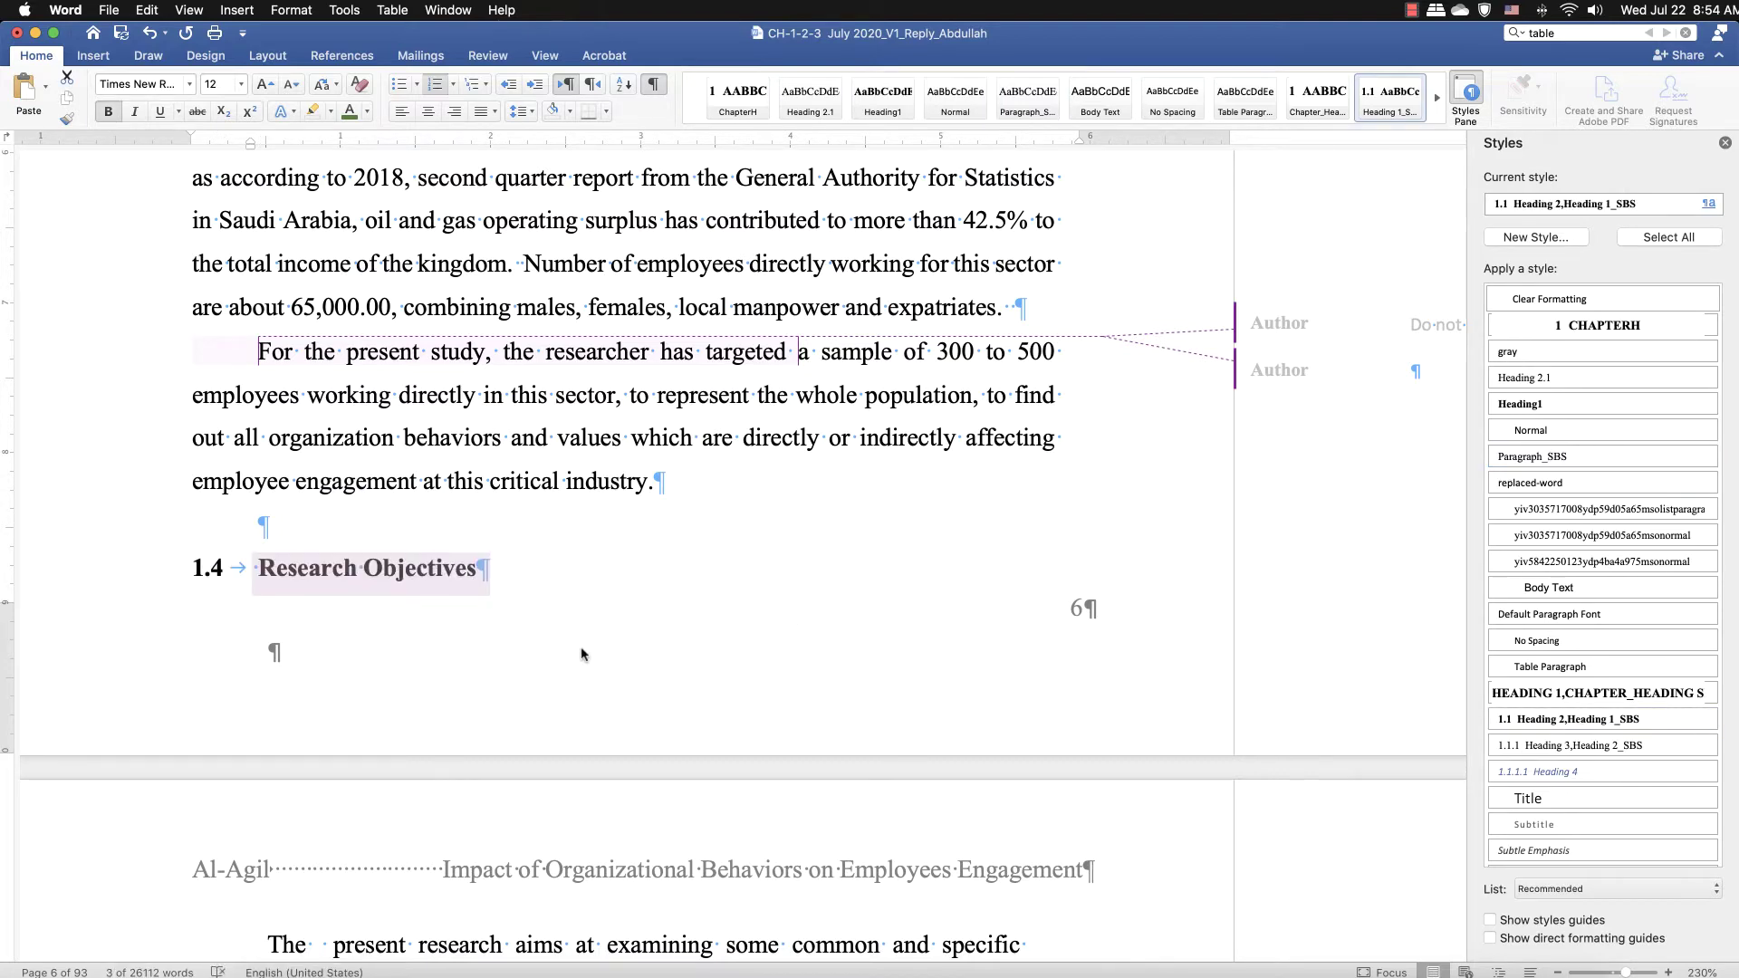
- Reset the Employee Empowerment heading to the Normal style and reapply the Heading 3,Heading 2_SBS style to it
scroll(581, 649, "down", 5)
scroll(581, 649, "down", 10)
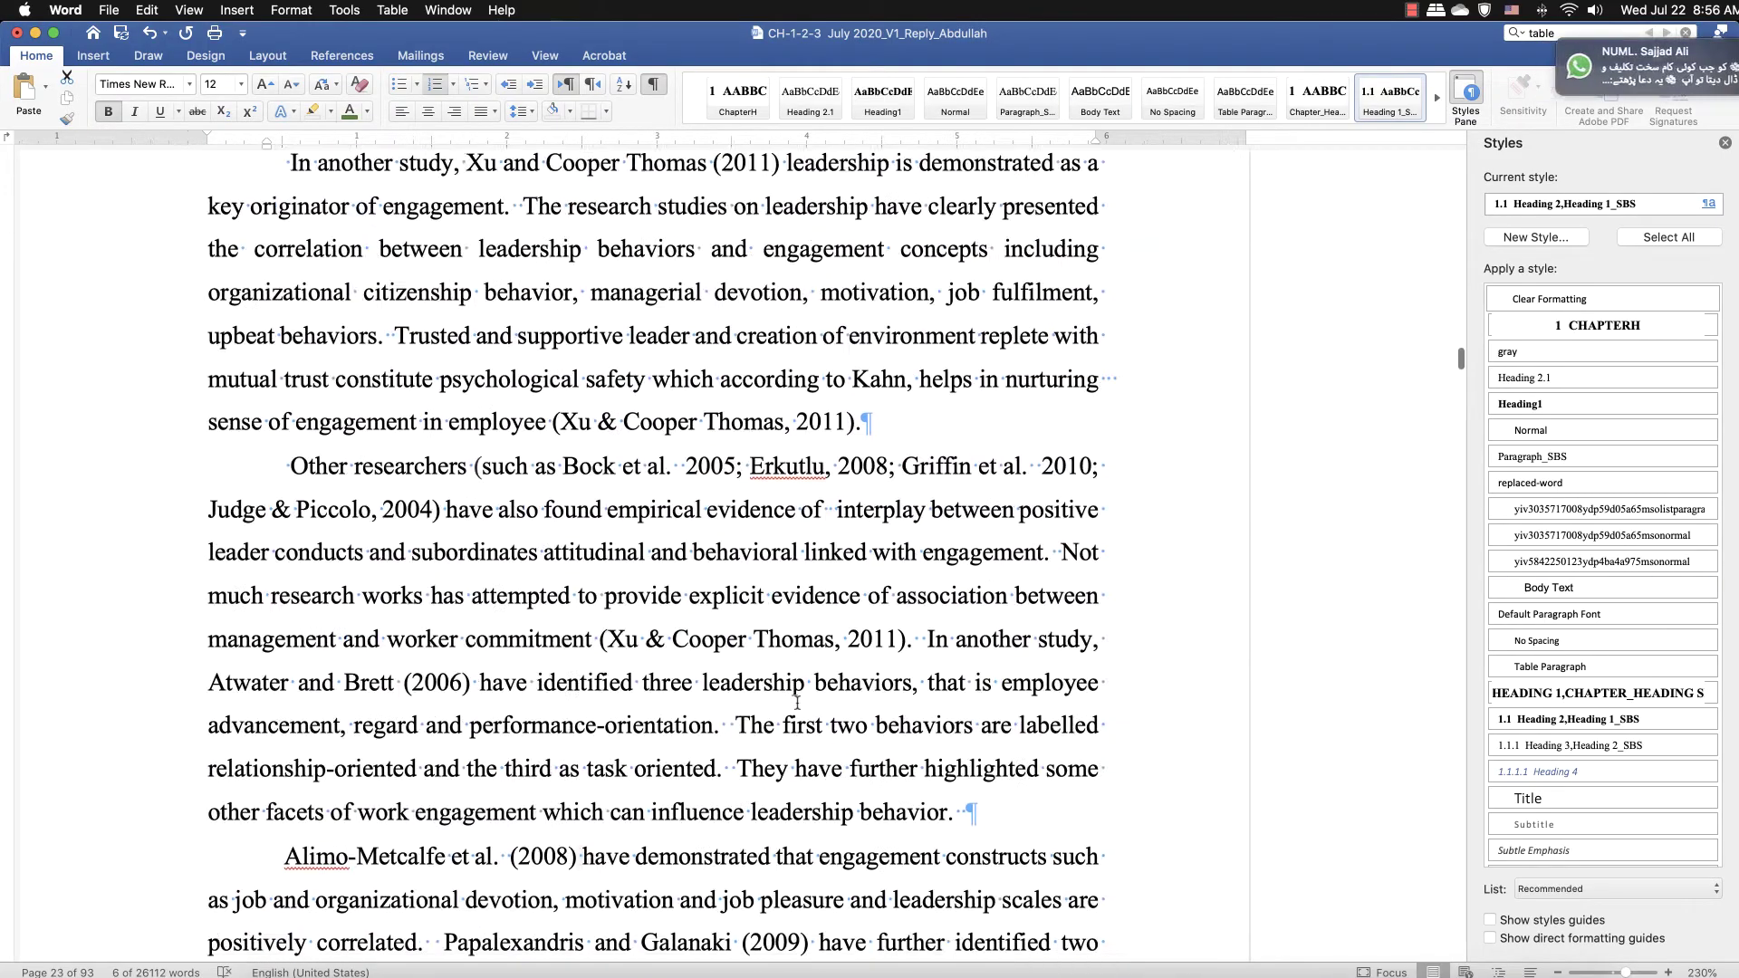
scroll(796, 703, "down", 10)
scroll(797, 703, "down", 5)
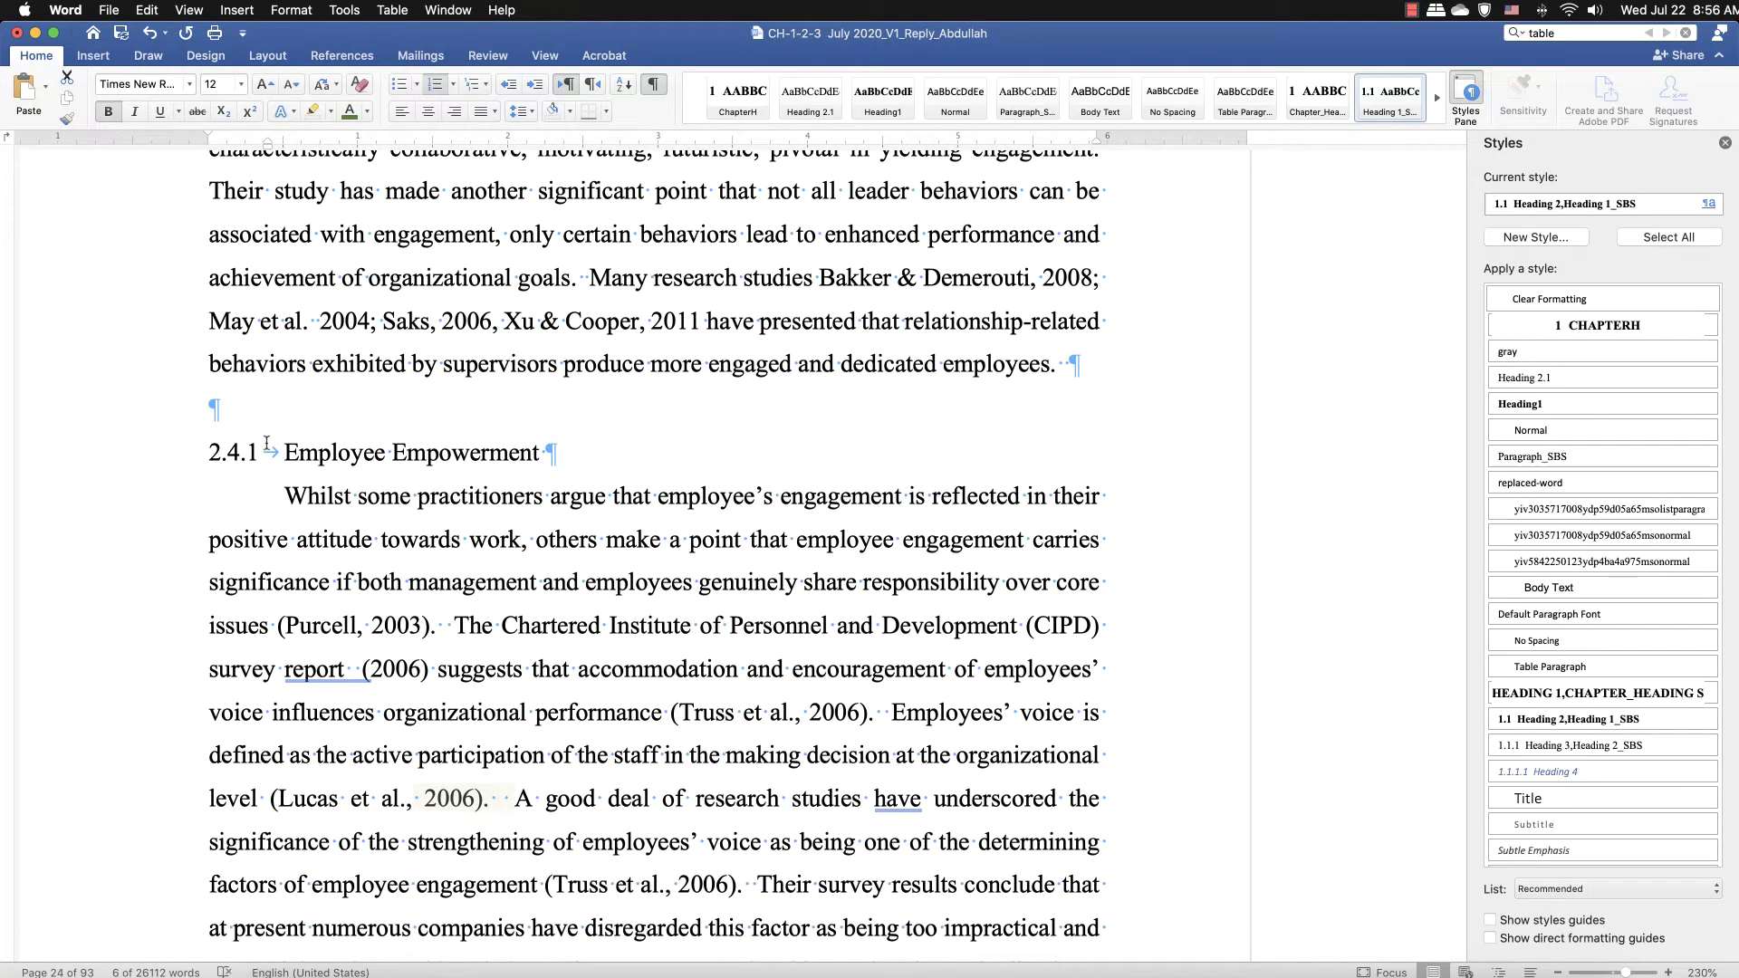
left_click(282, 452)
key("super+shift+n")
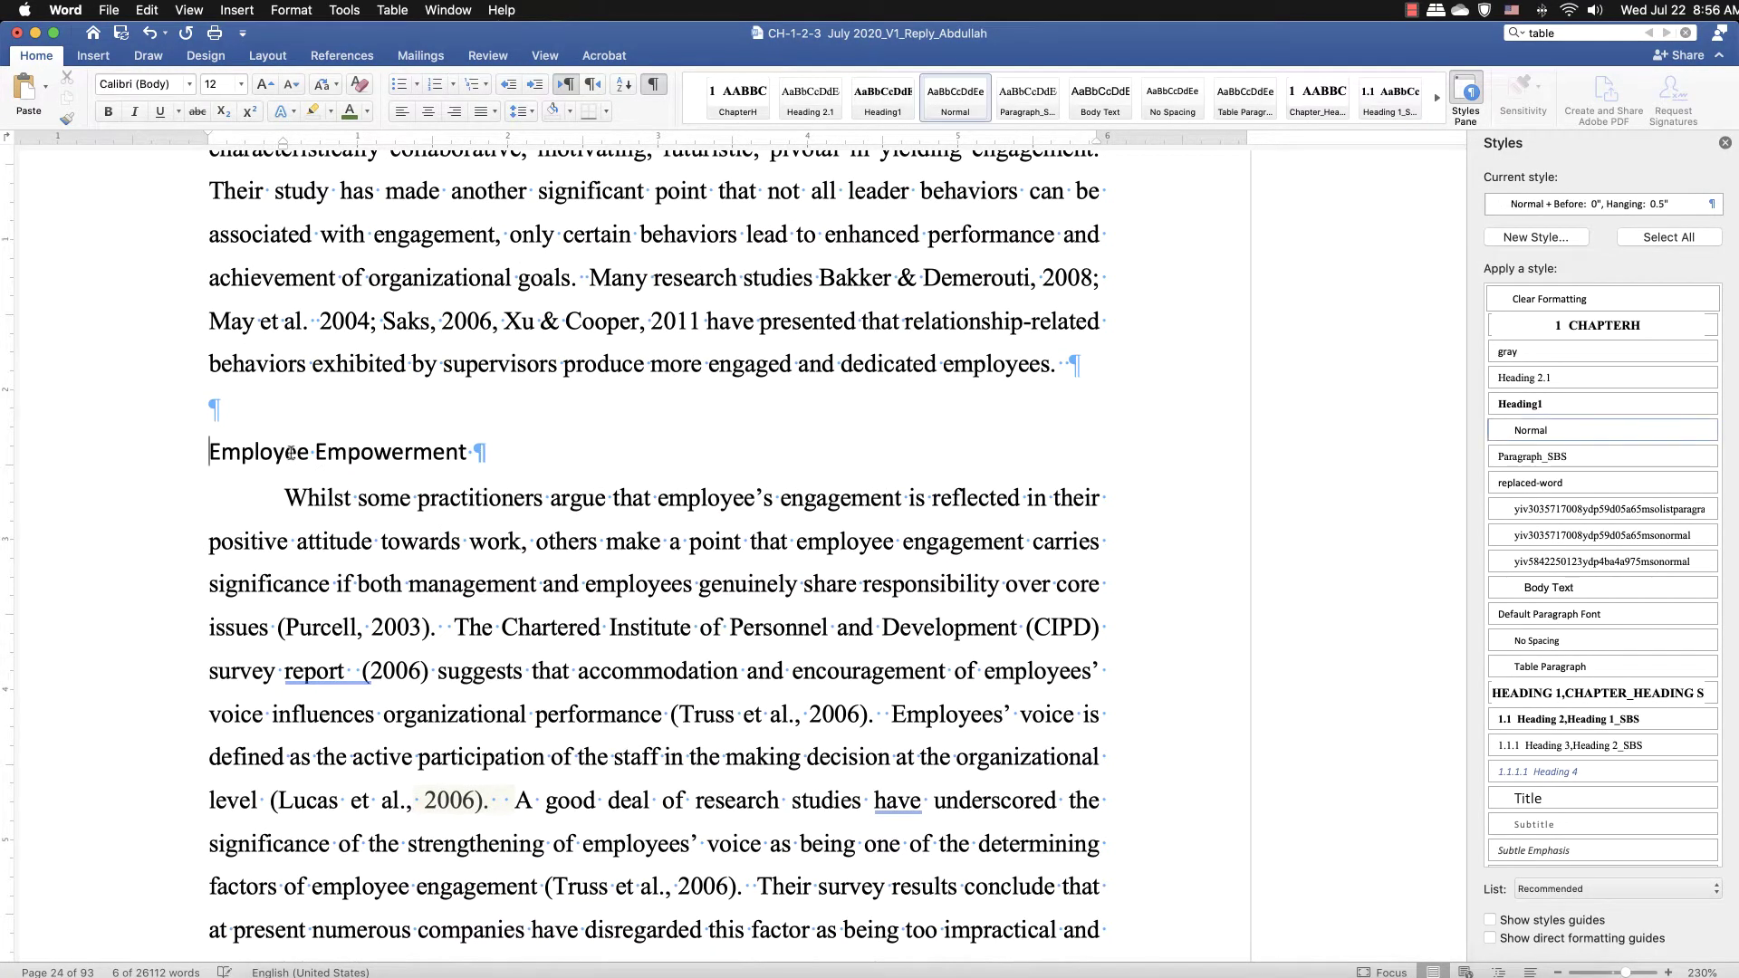
triple_click(290, 453)
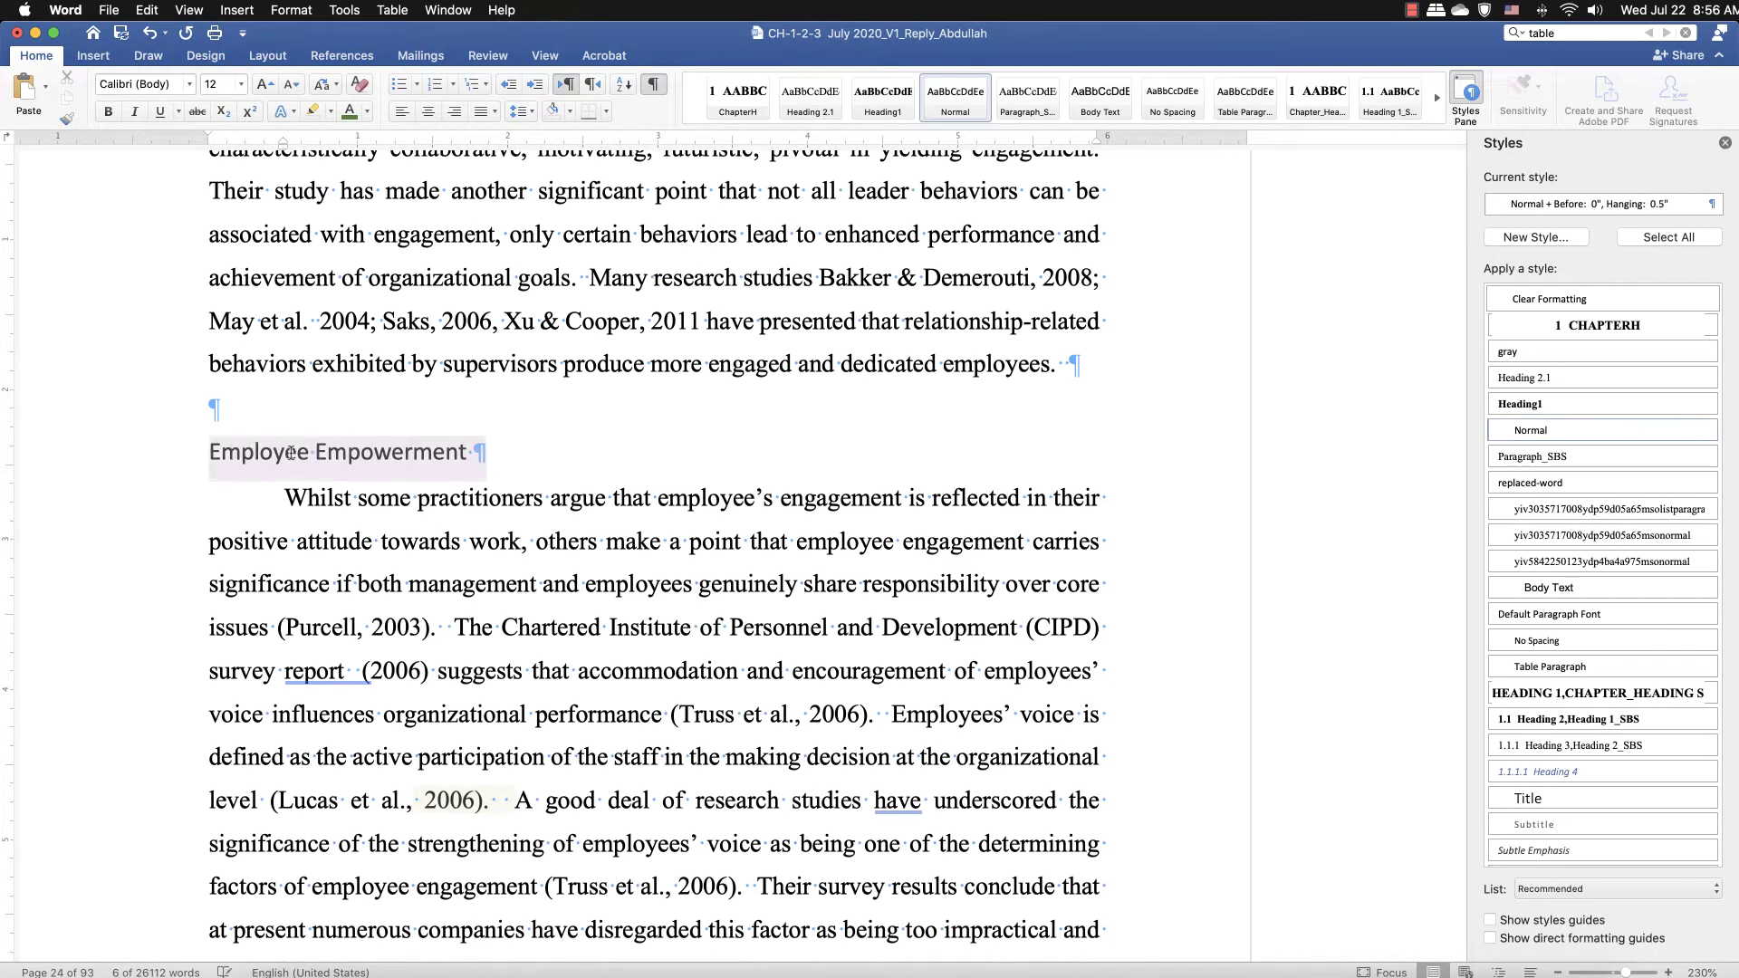
left_click(1587, 748)
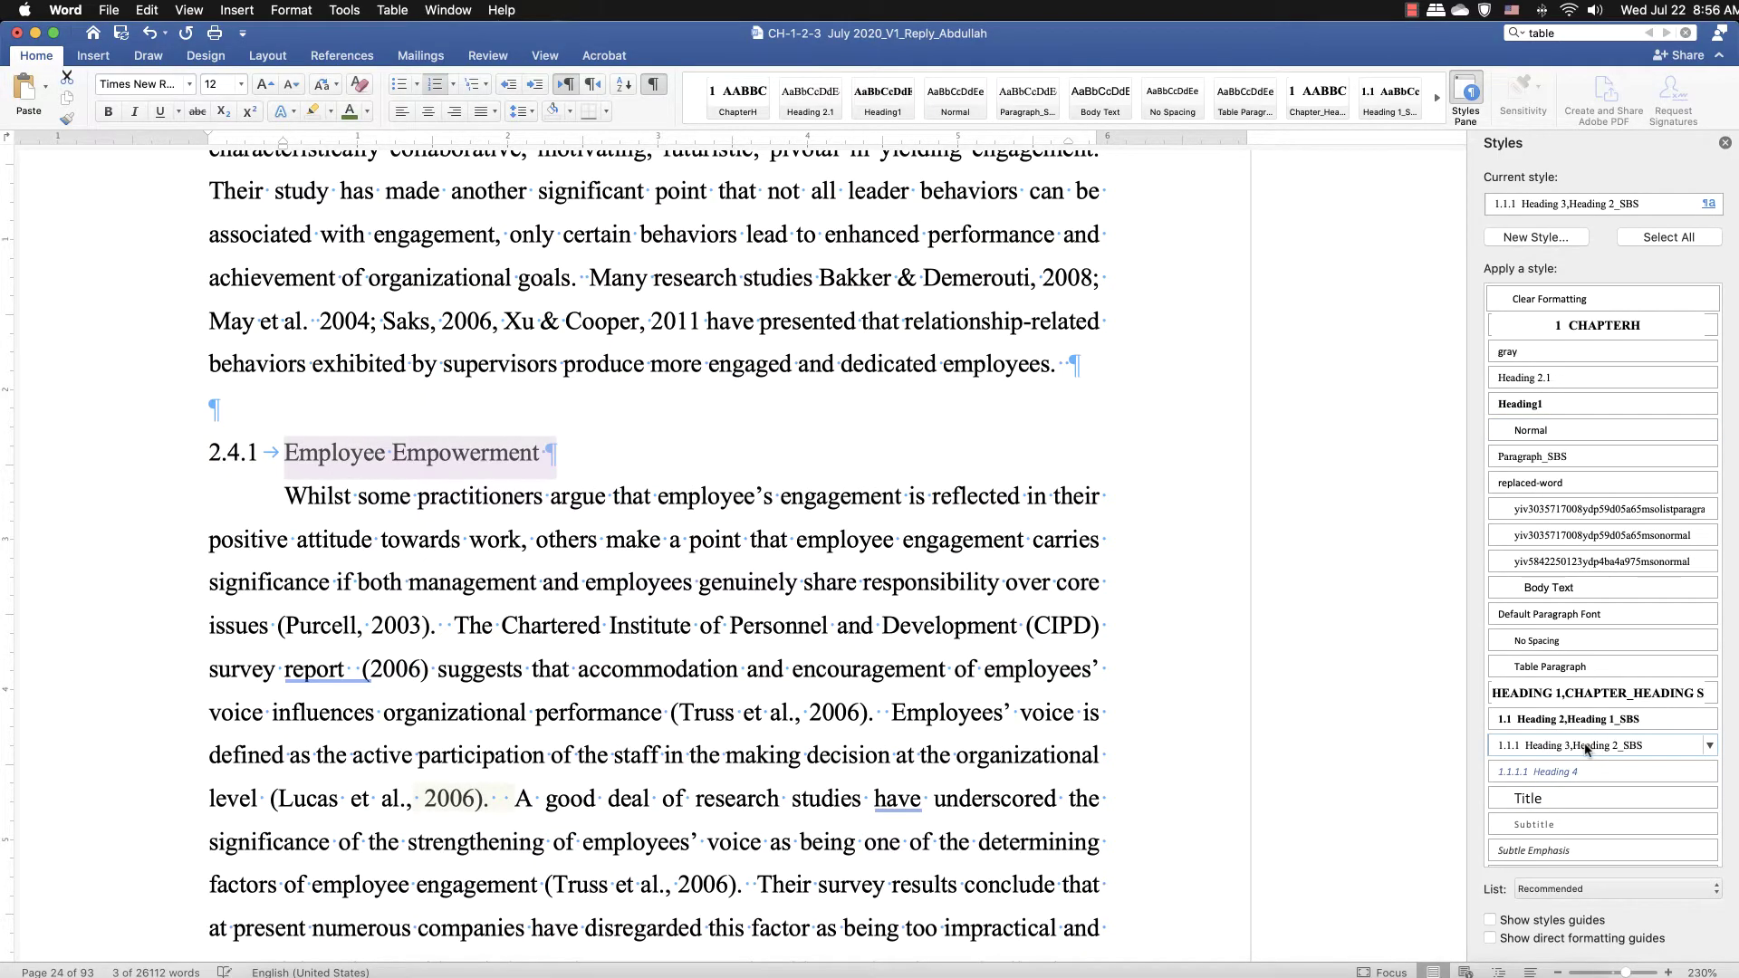
- Examine the properties and formatting of the Heading 3,Heading 2_SBS style without changing them
scroll(342, 494, "down", 20)
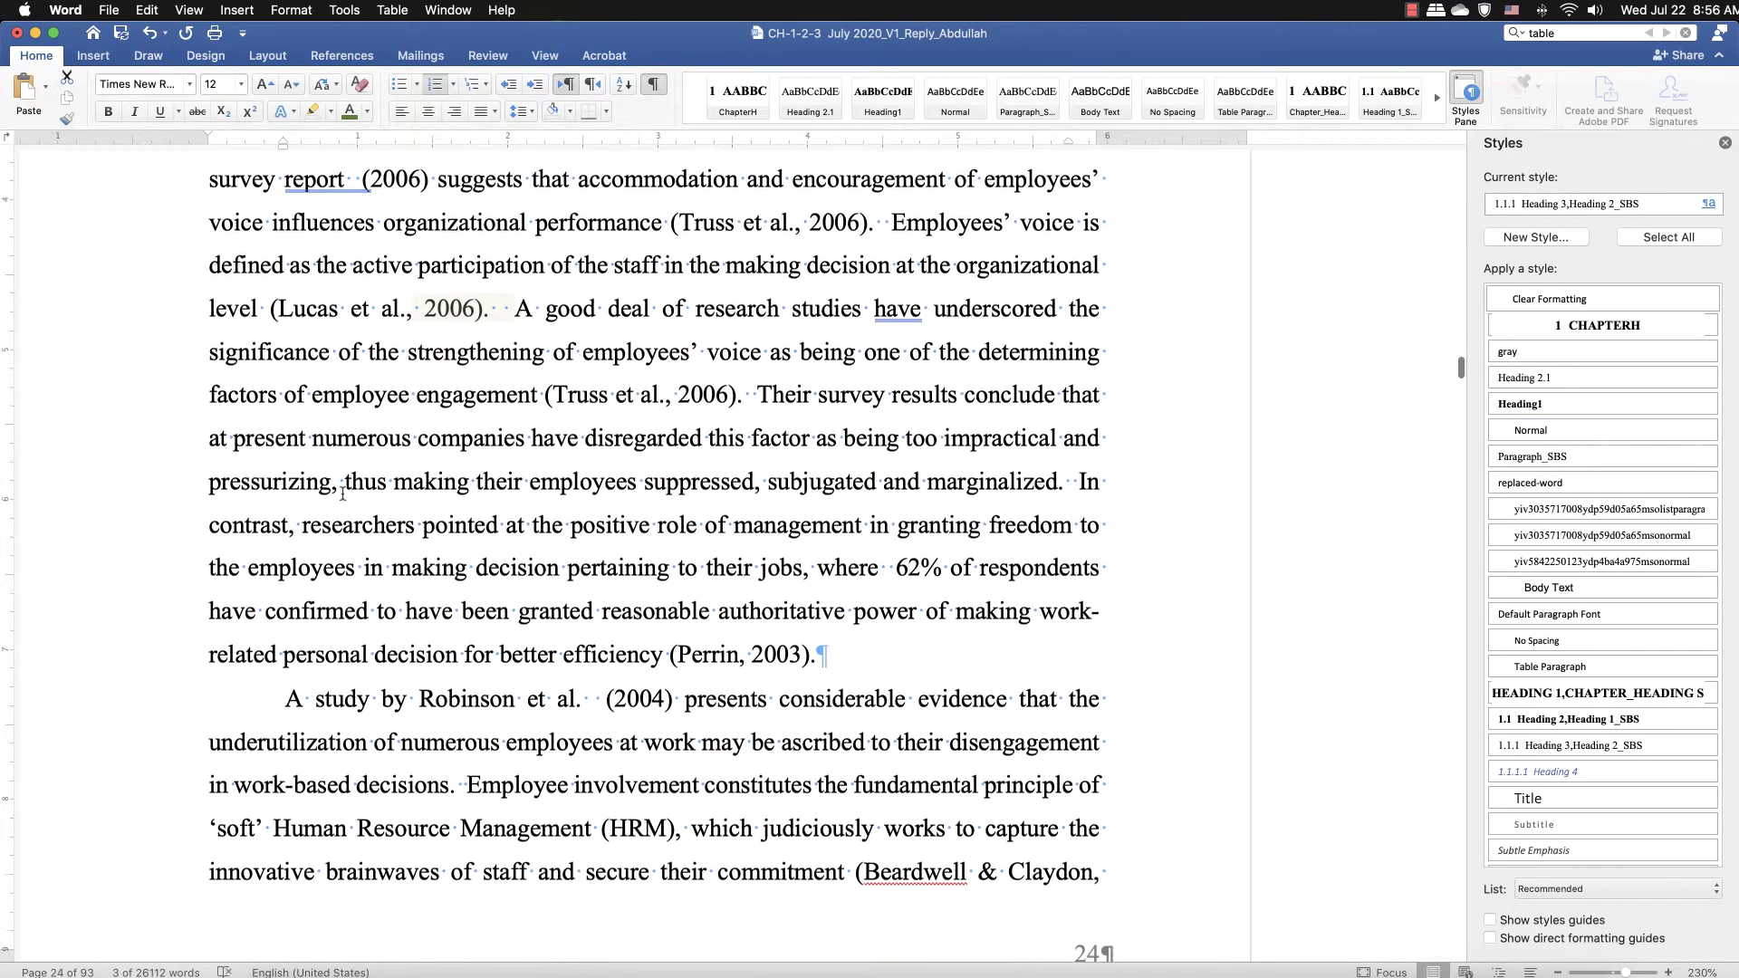
scroll(343, 494, "down", 20)
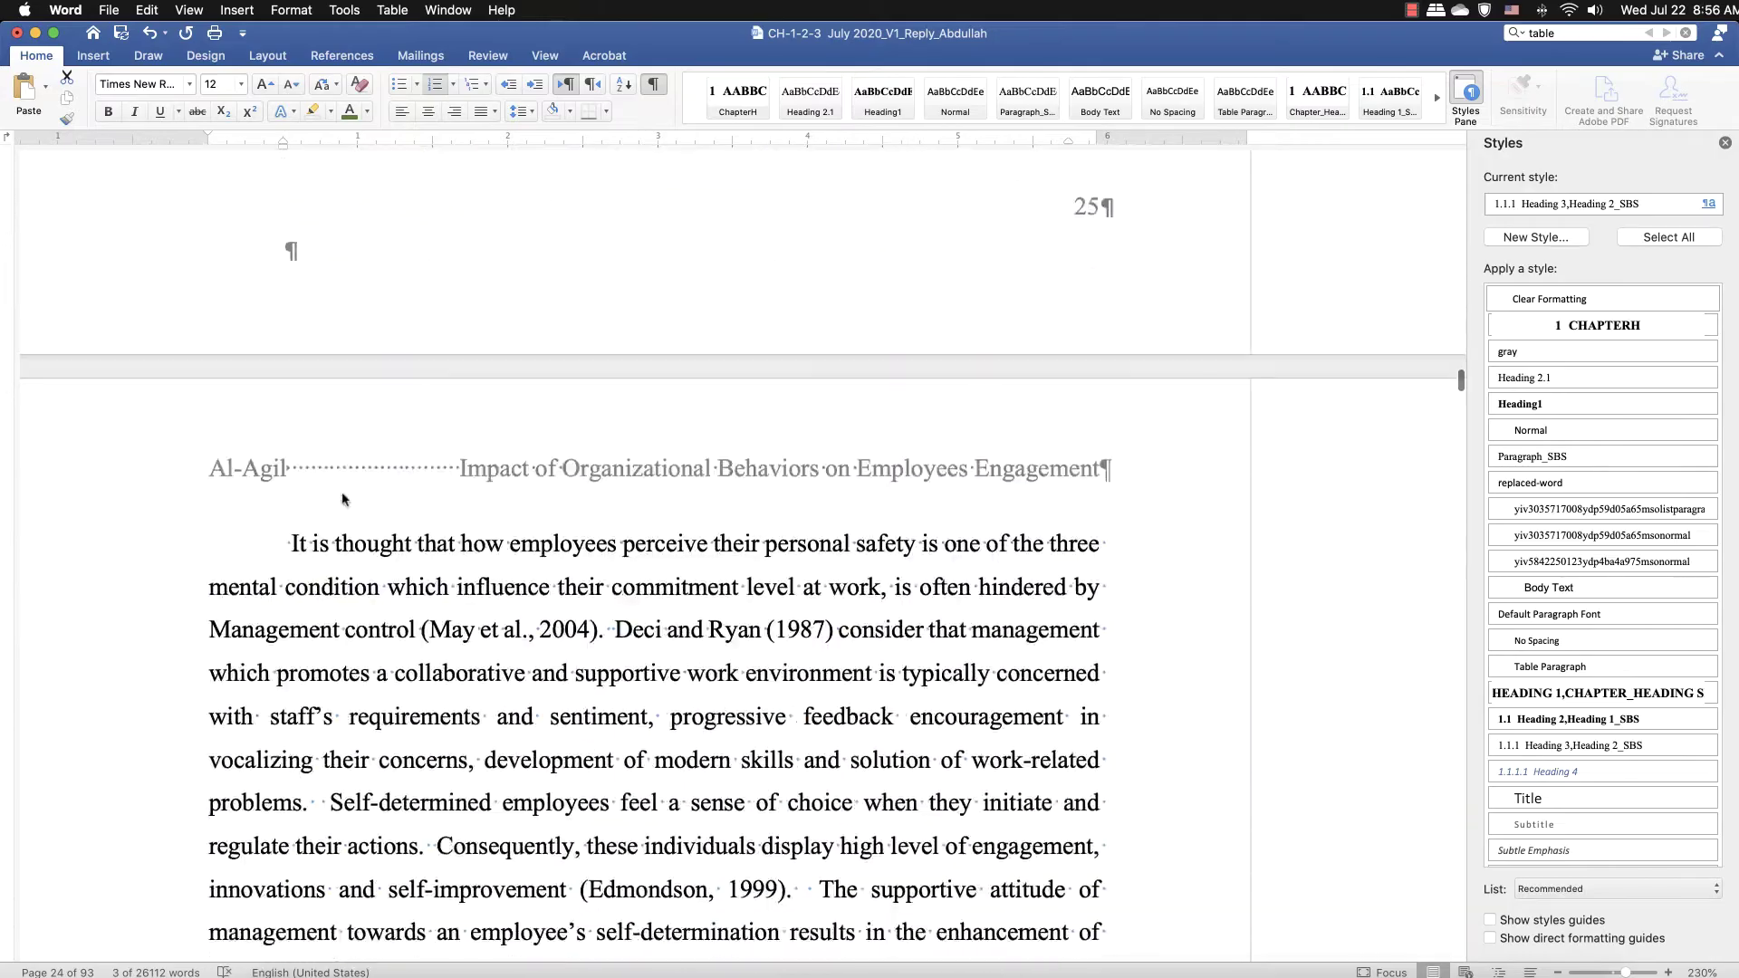
scroll(342, 496, "down", 20)
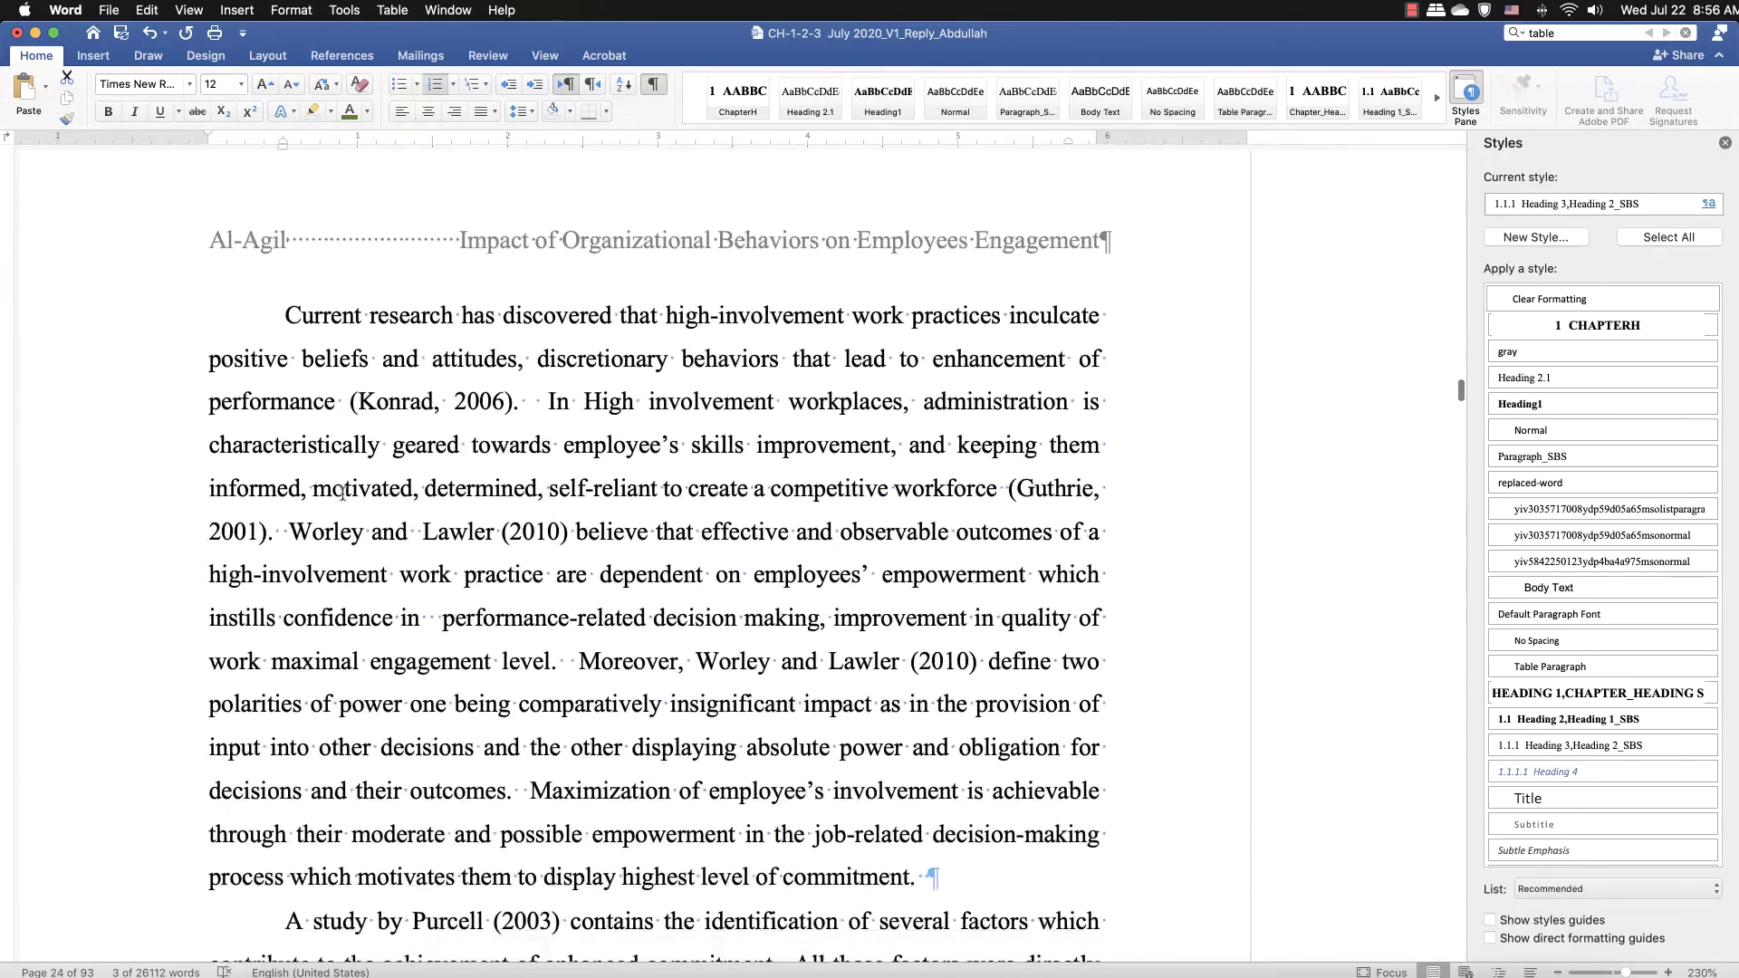
scroll(342, 493, "down", 12)
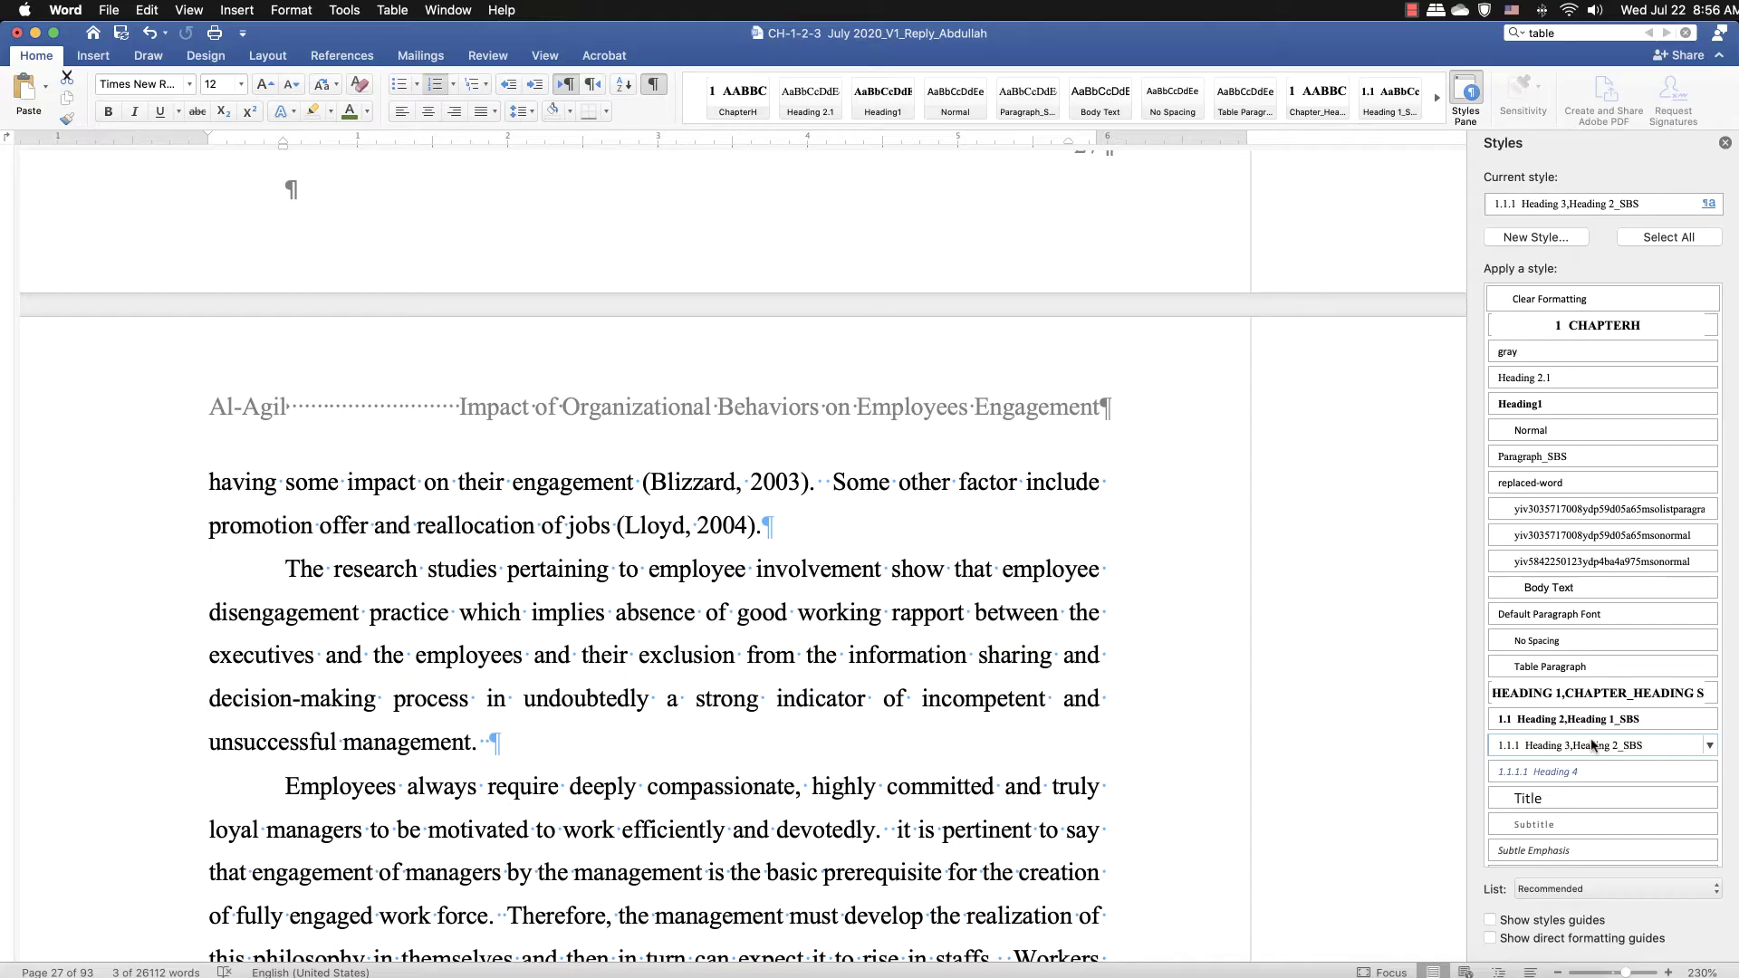
left_click(1709, 746)
left_click(1599, 794)
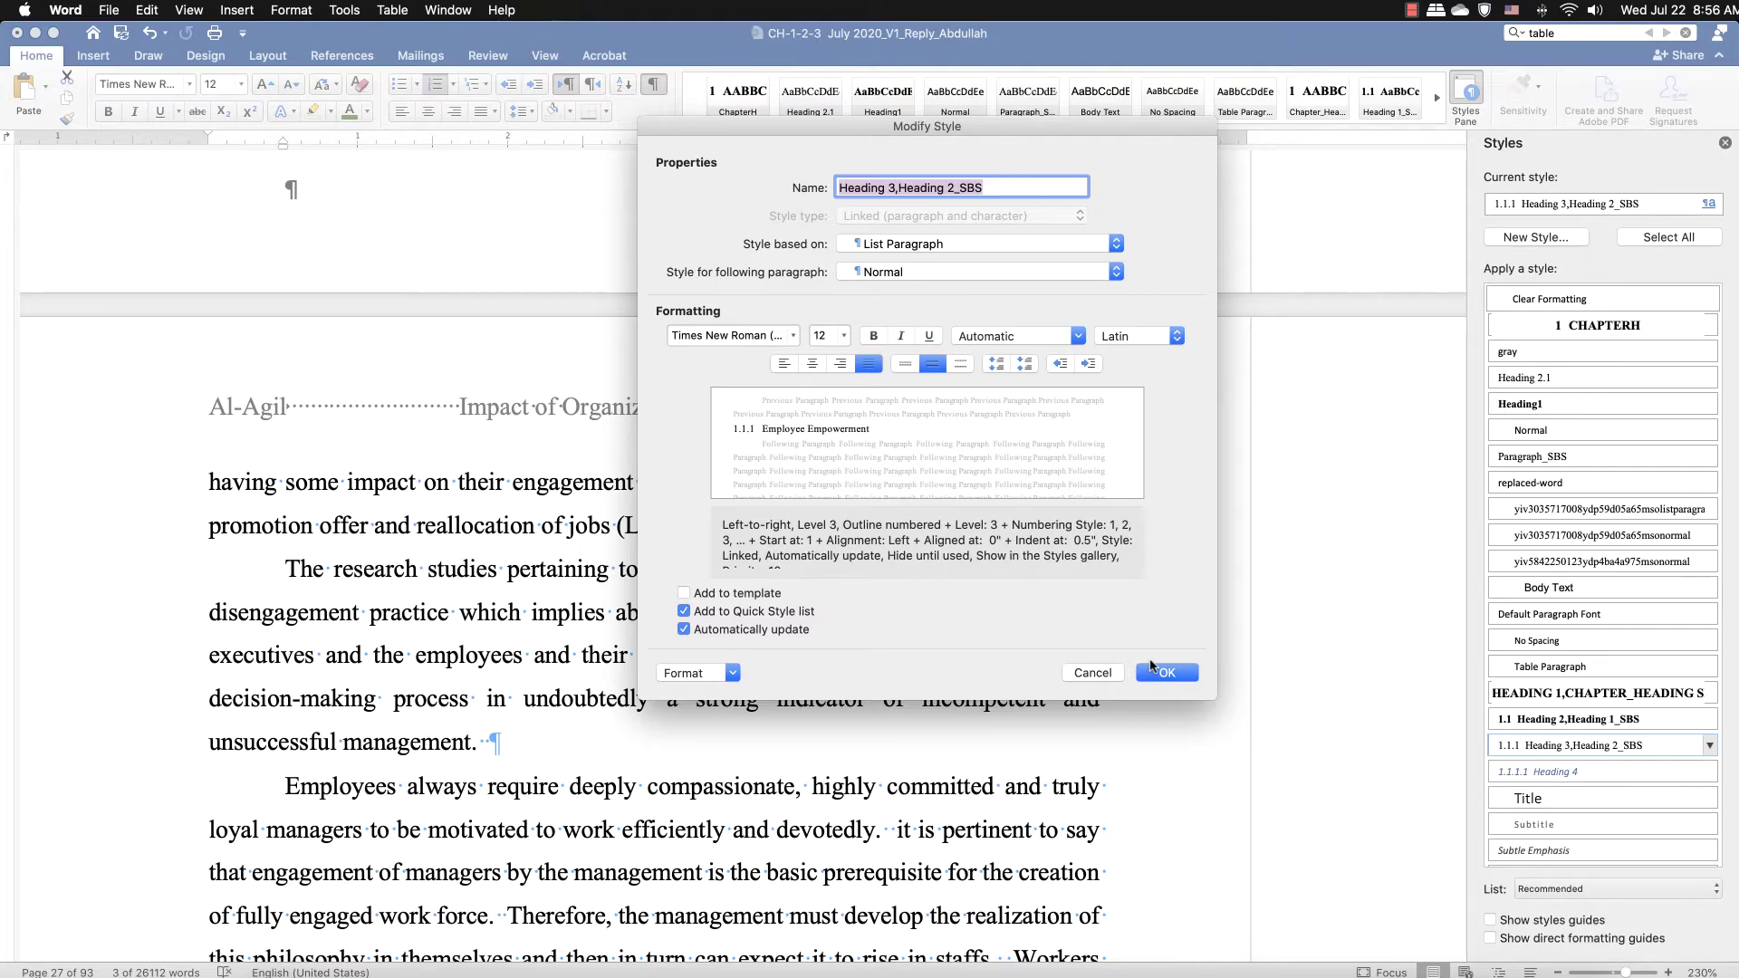
left_click(1093, 674)
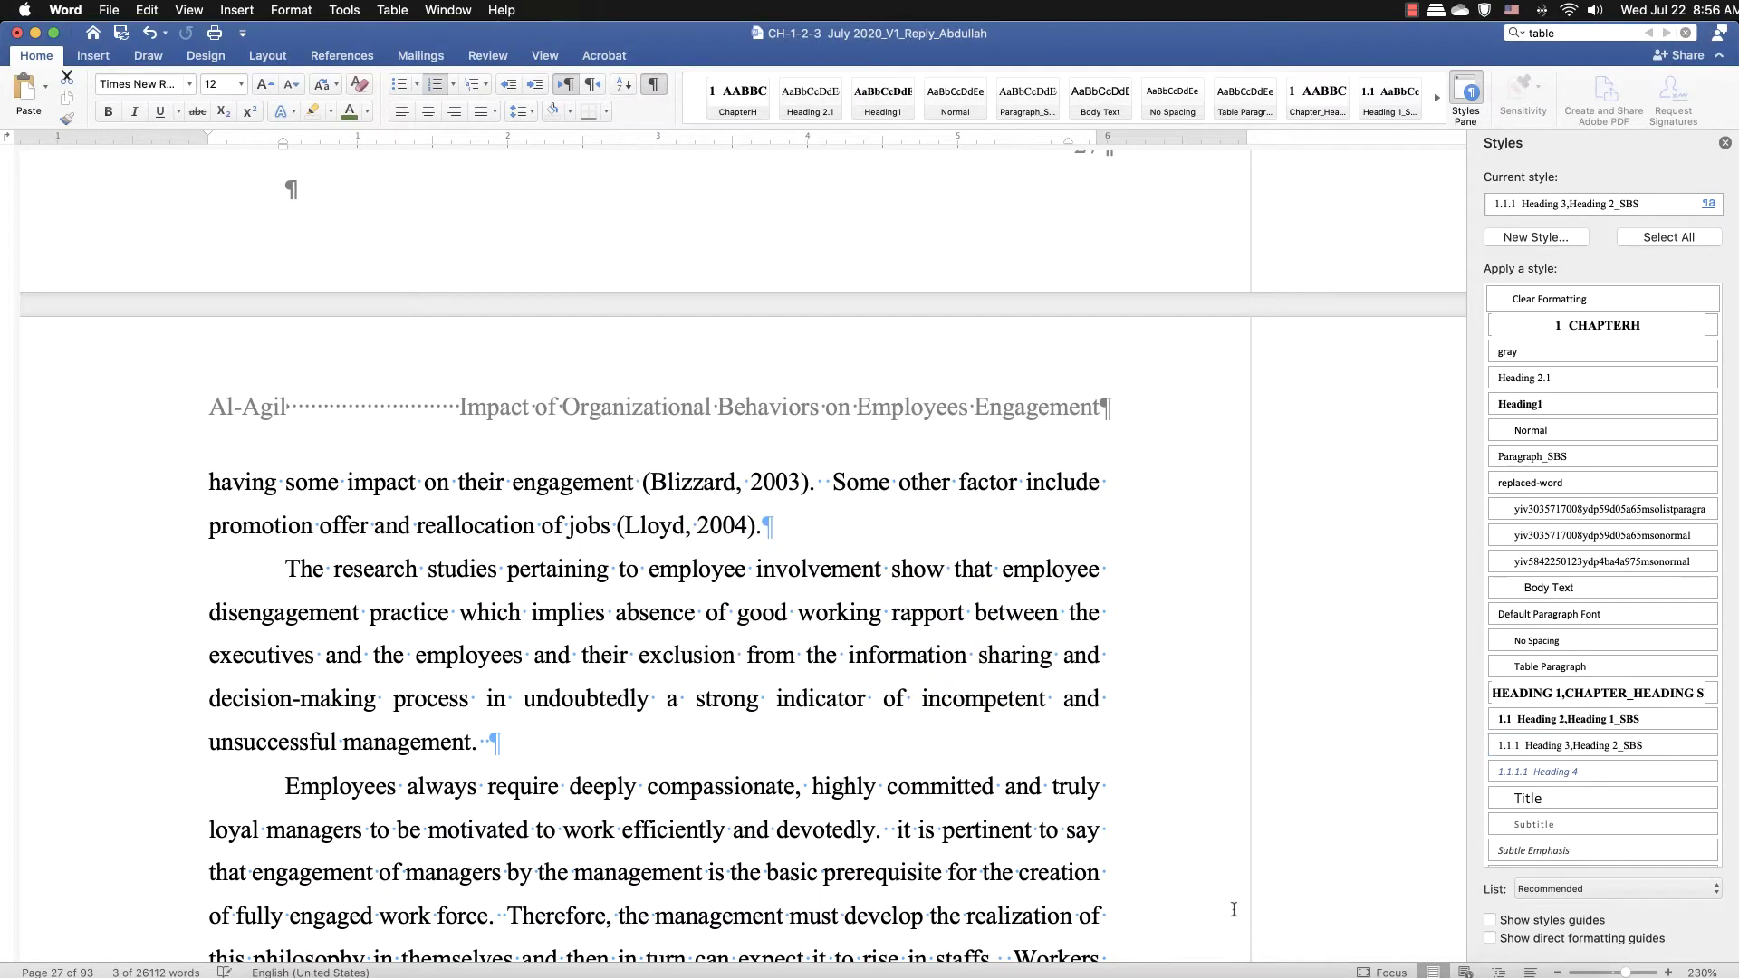
left_click(1411, 11)
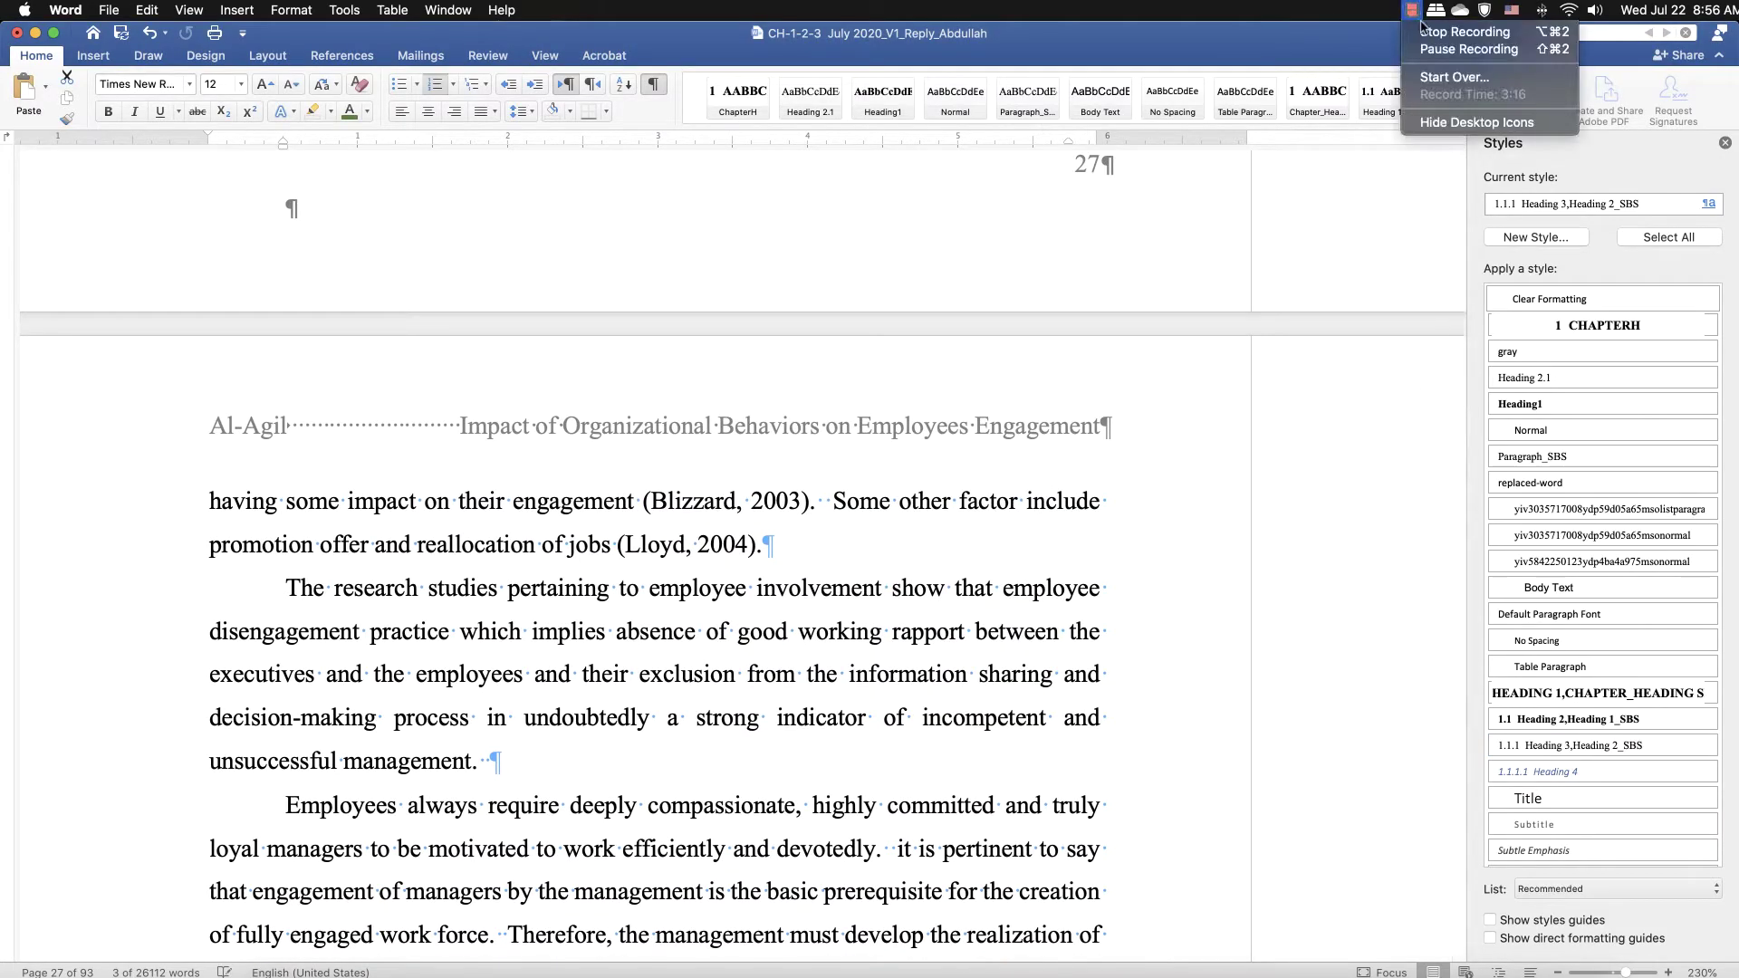
left_click(1467, 49)
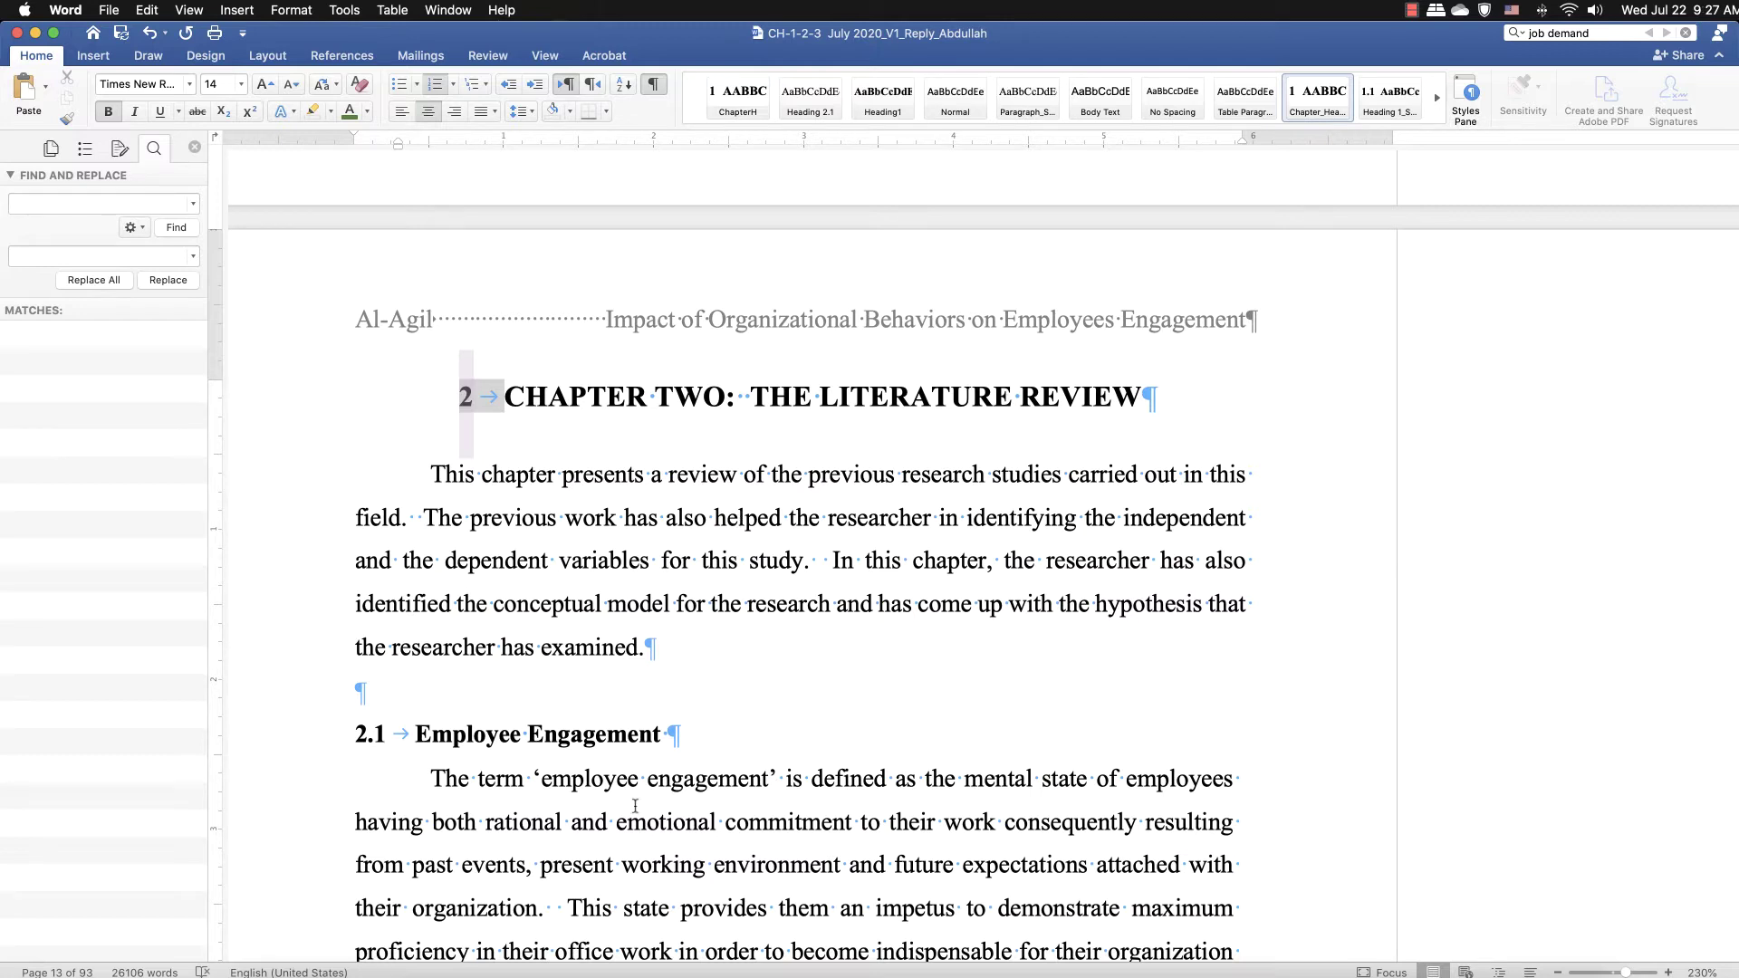
- Set the font color of the automatic number before the CHAPTER TWO: THE LITERATURE REVIEW title to white
left_click(578, 475)
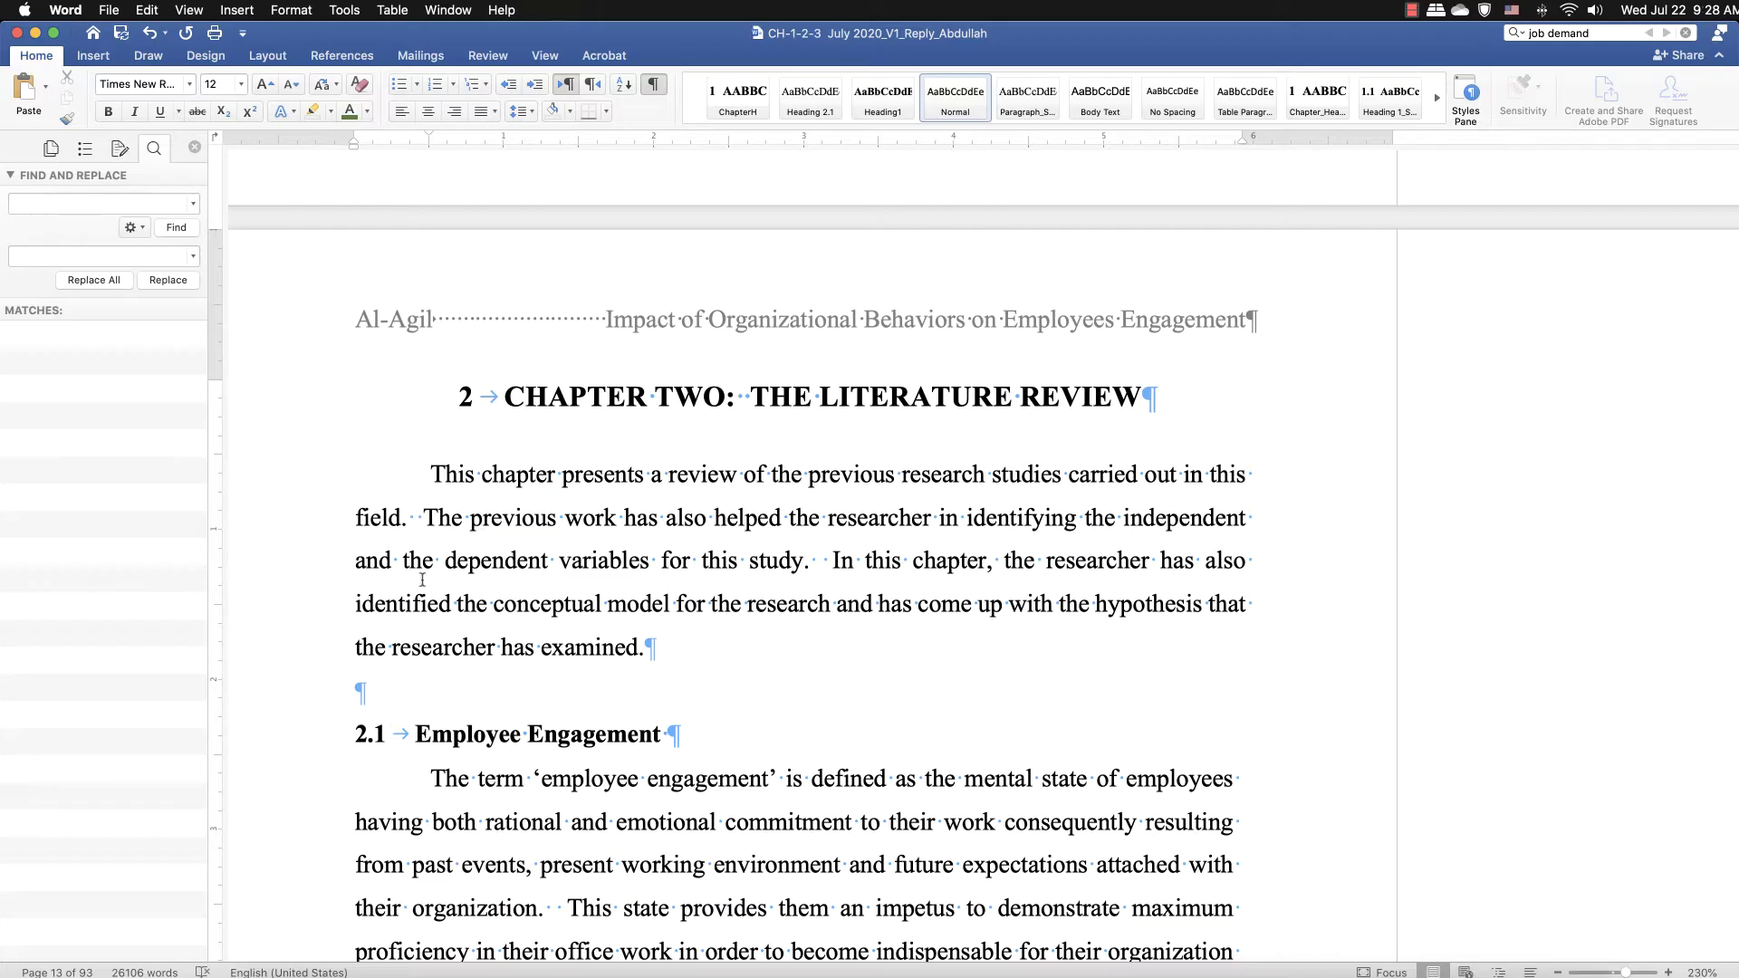
left_click(466, 397)
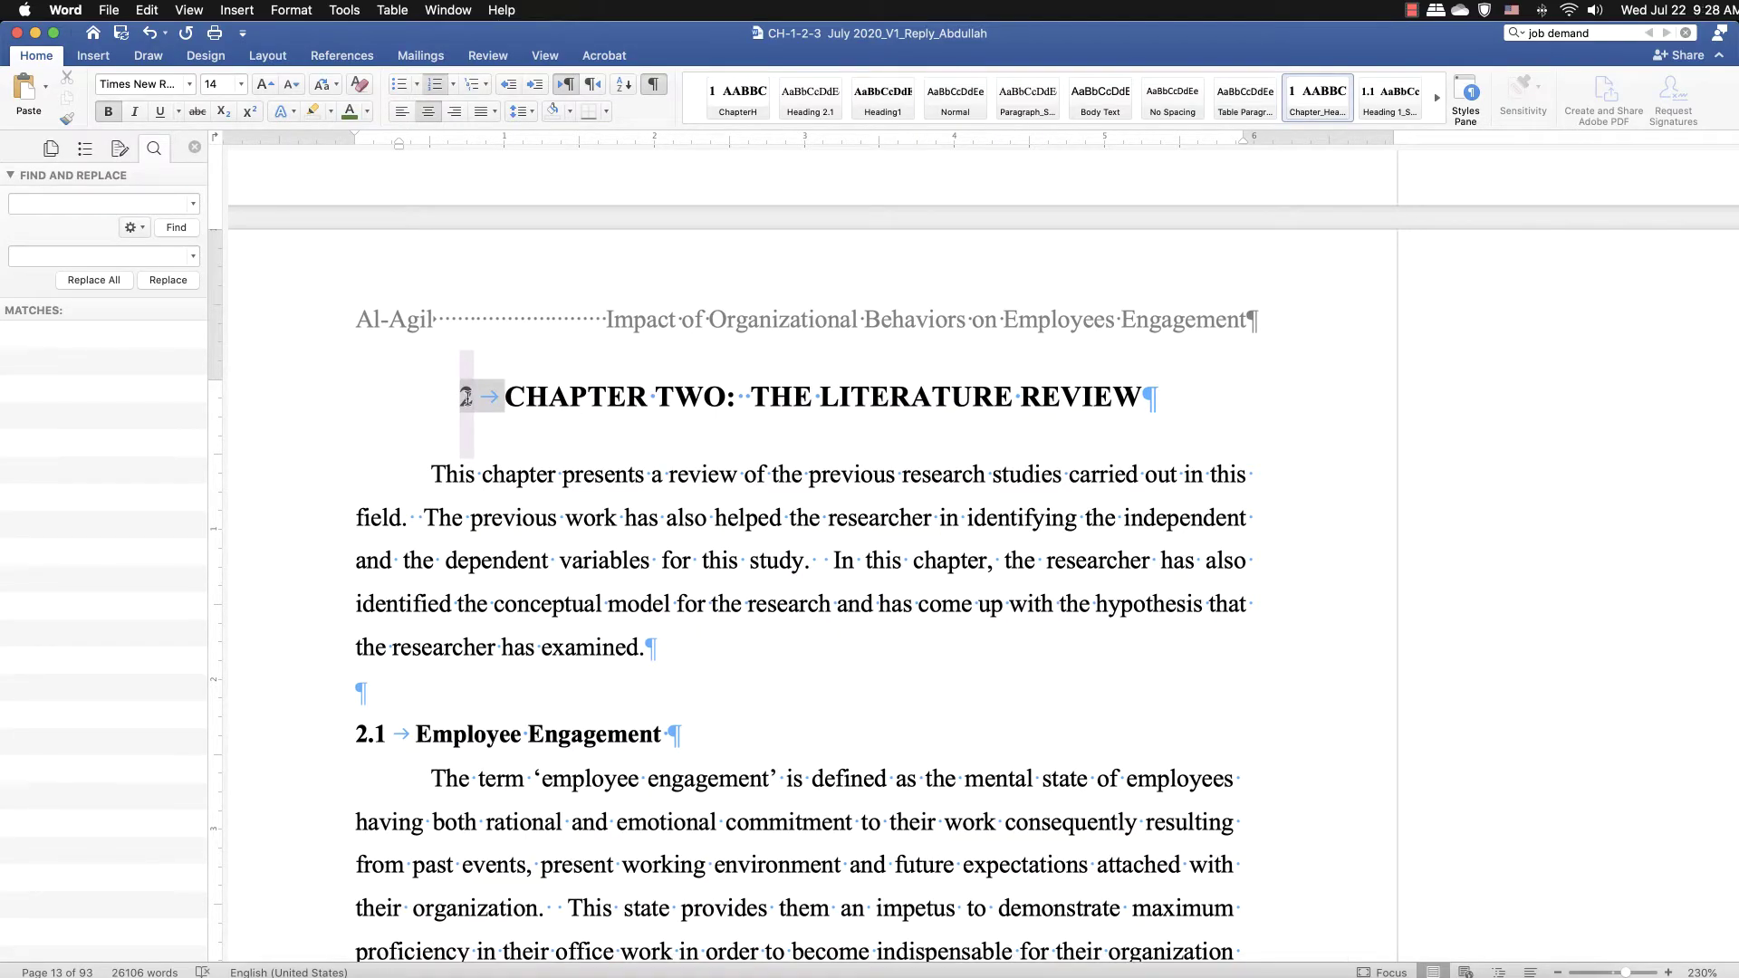
left_click(368, 113)
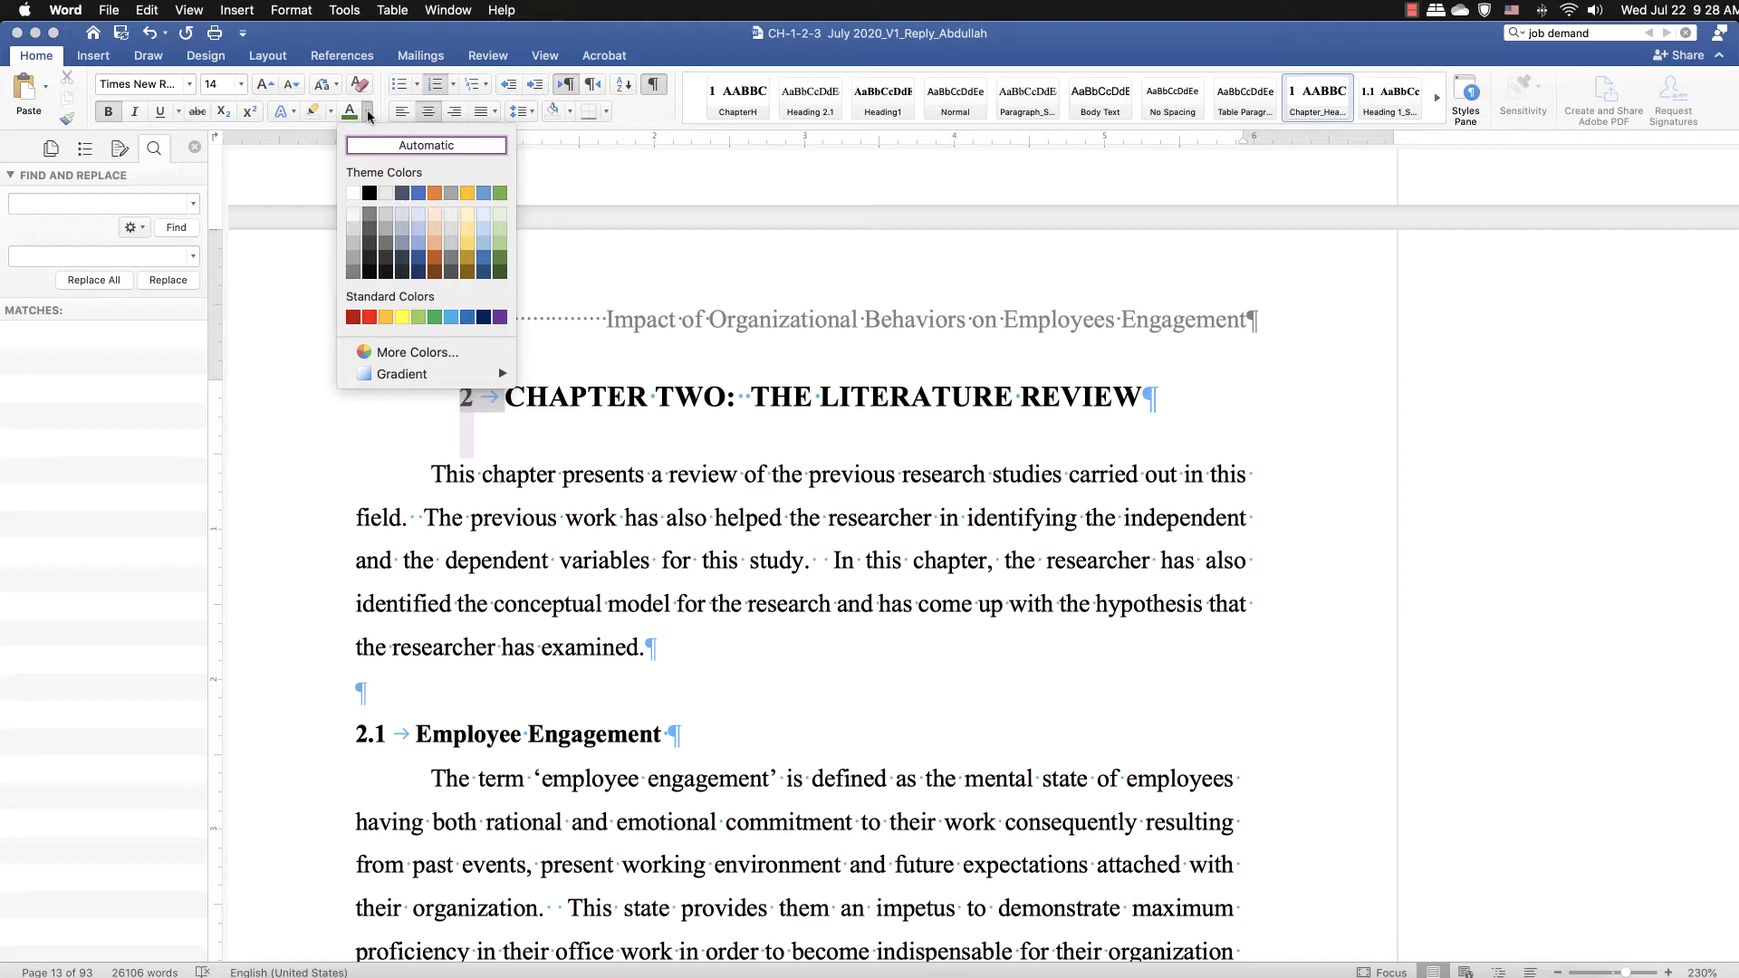
left_click(352, 193)
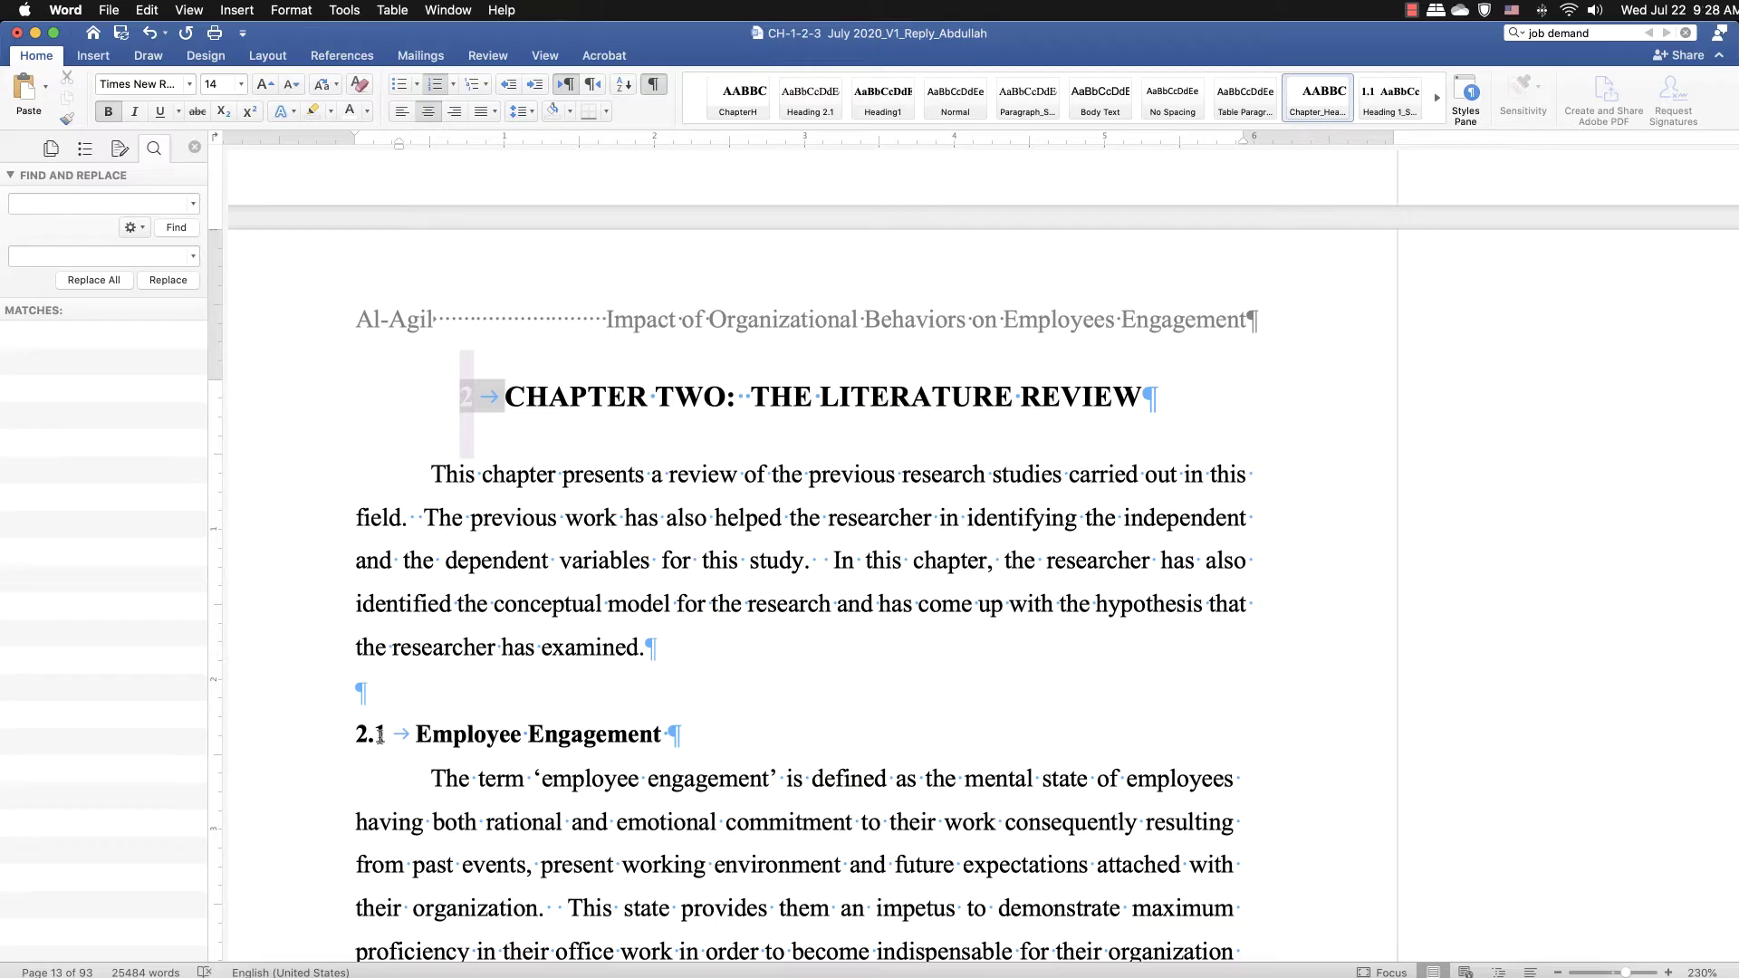
left_click(748, 685)
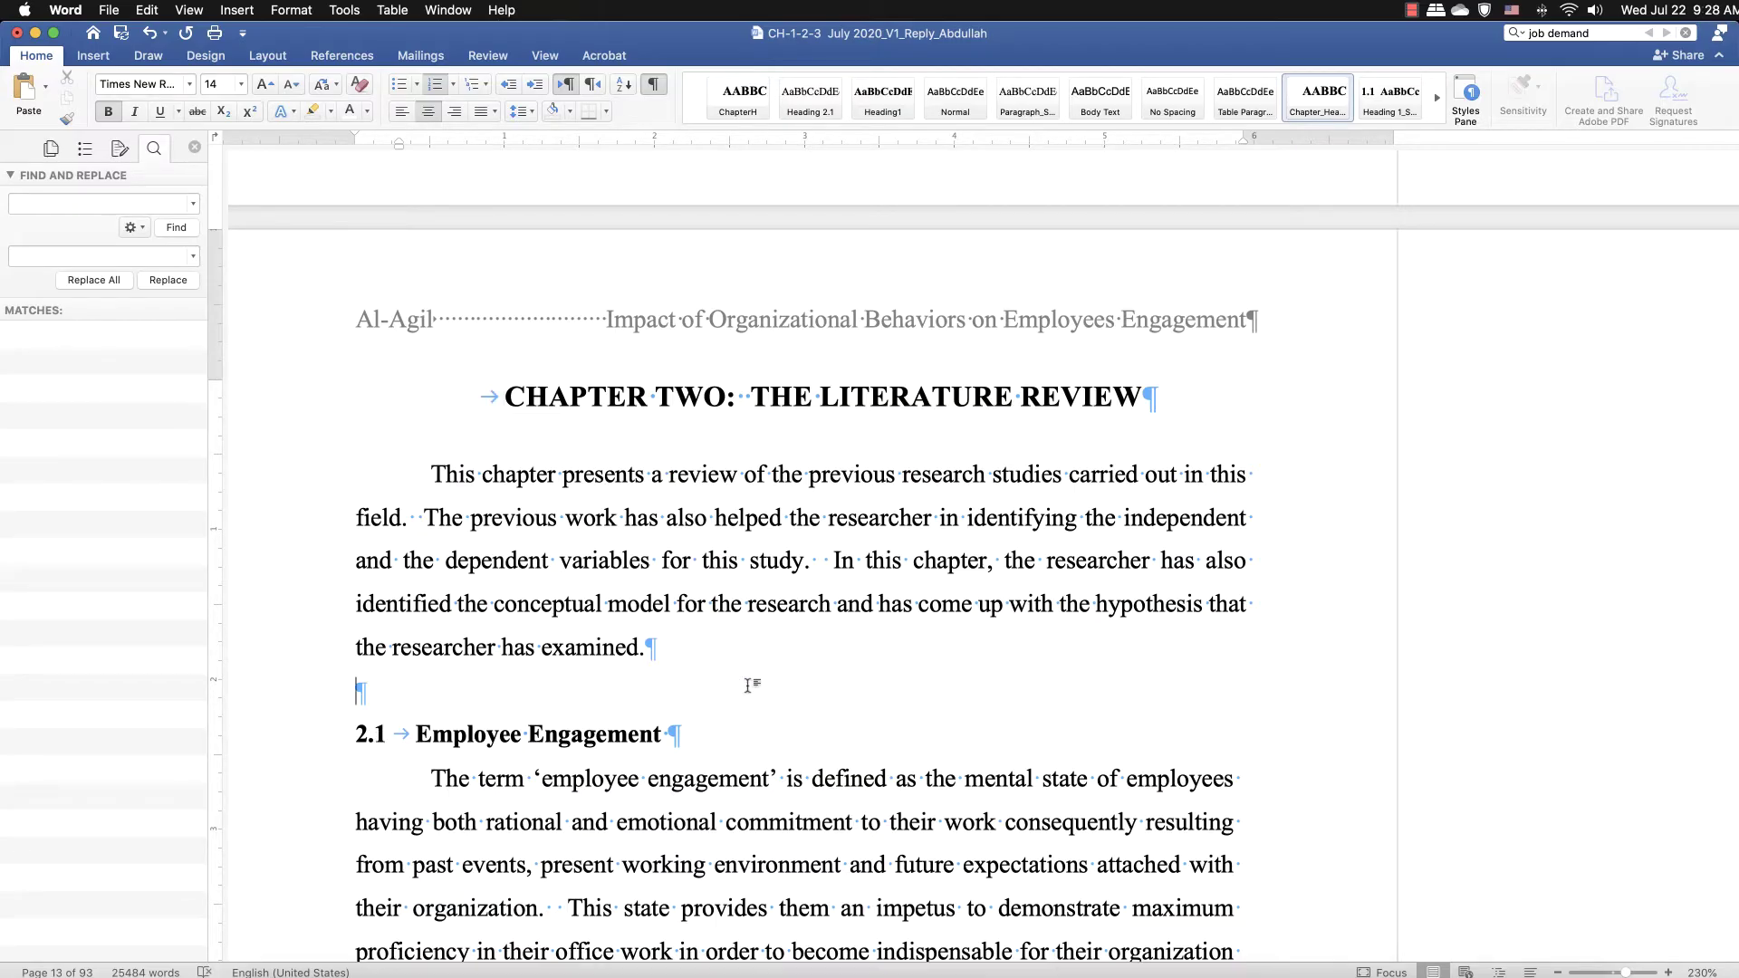
- Examine the chapter titles and the numbered headings below them throughout chapters one and two
scroll(748, 686, "up", 20)
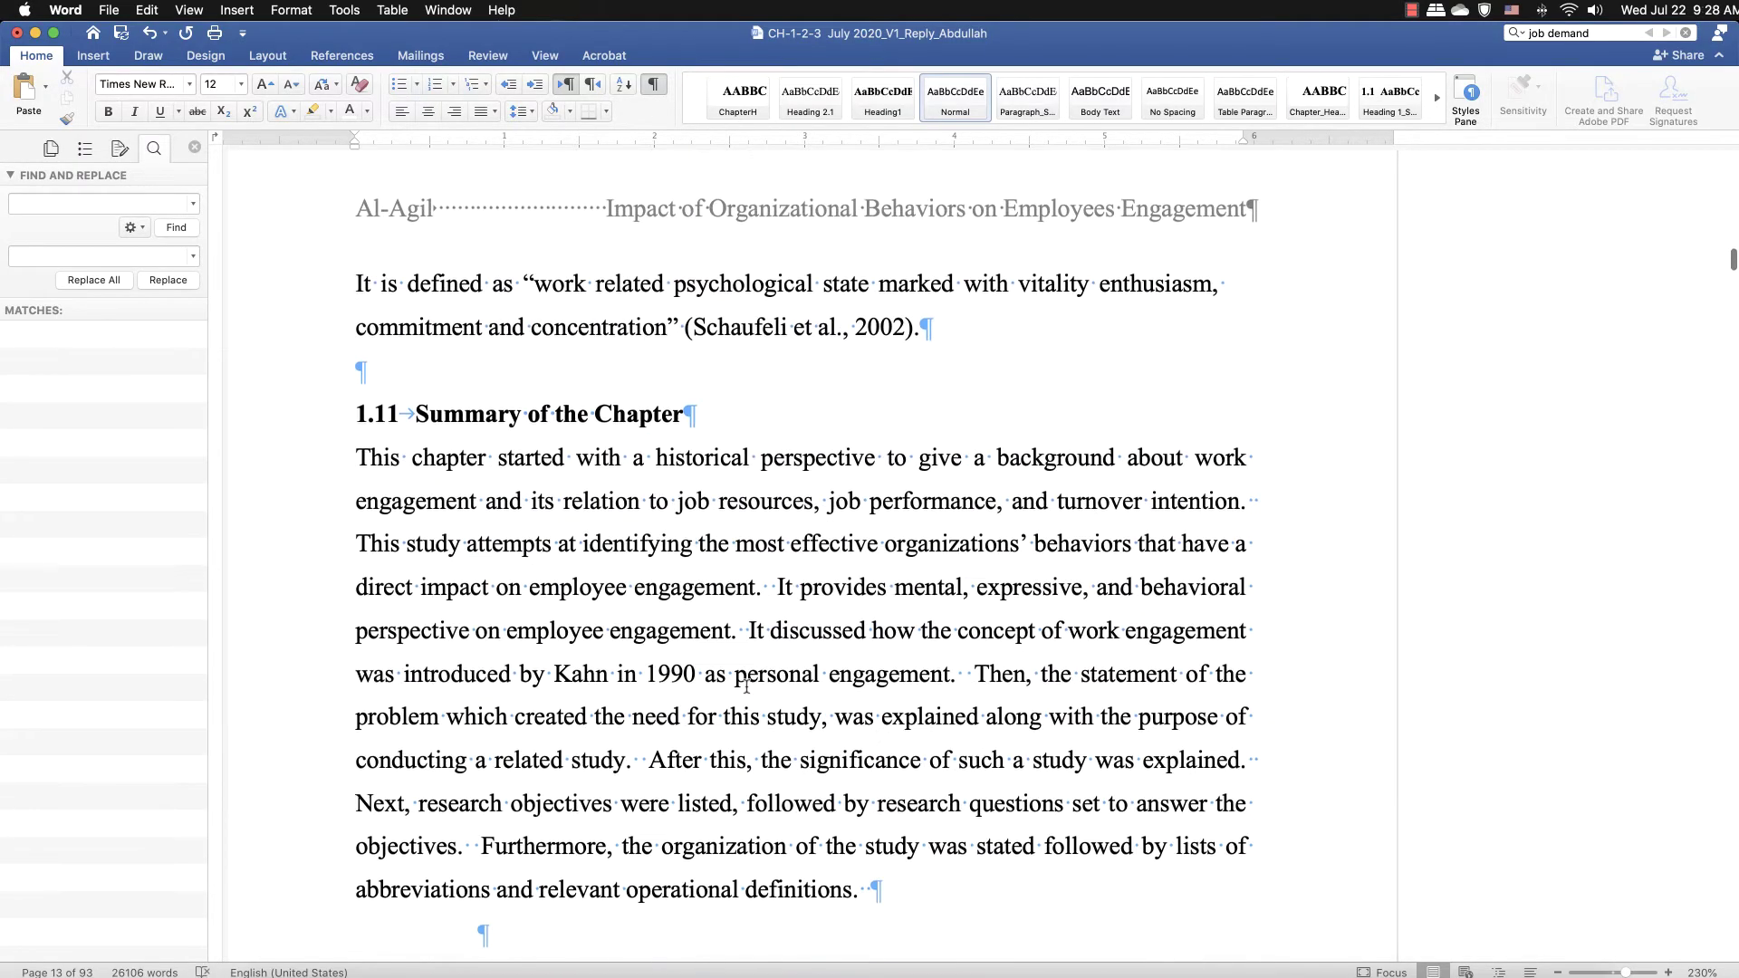
scroll(746, 686, "up", 20)
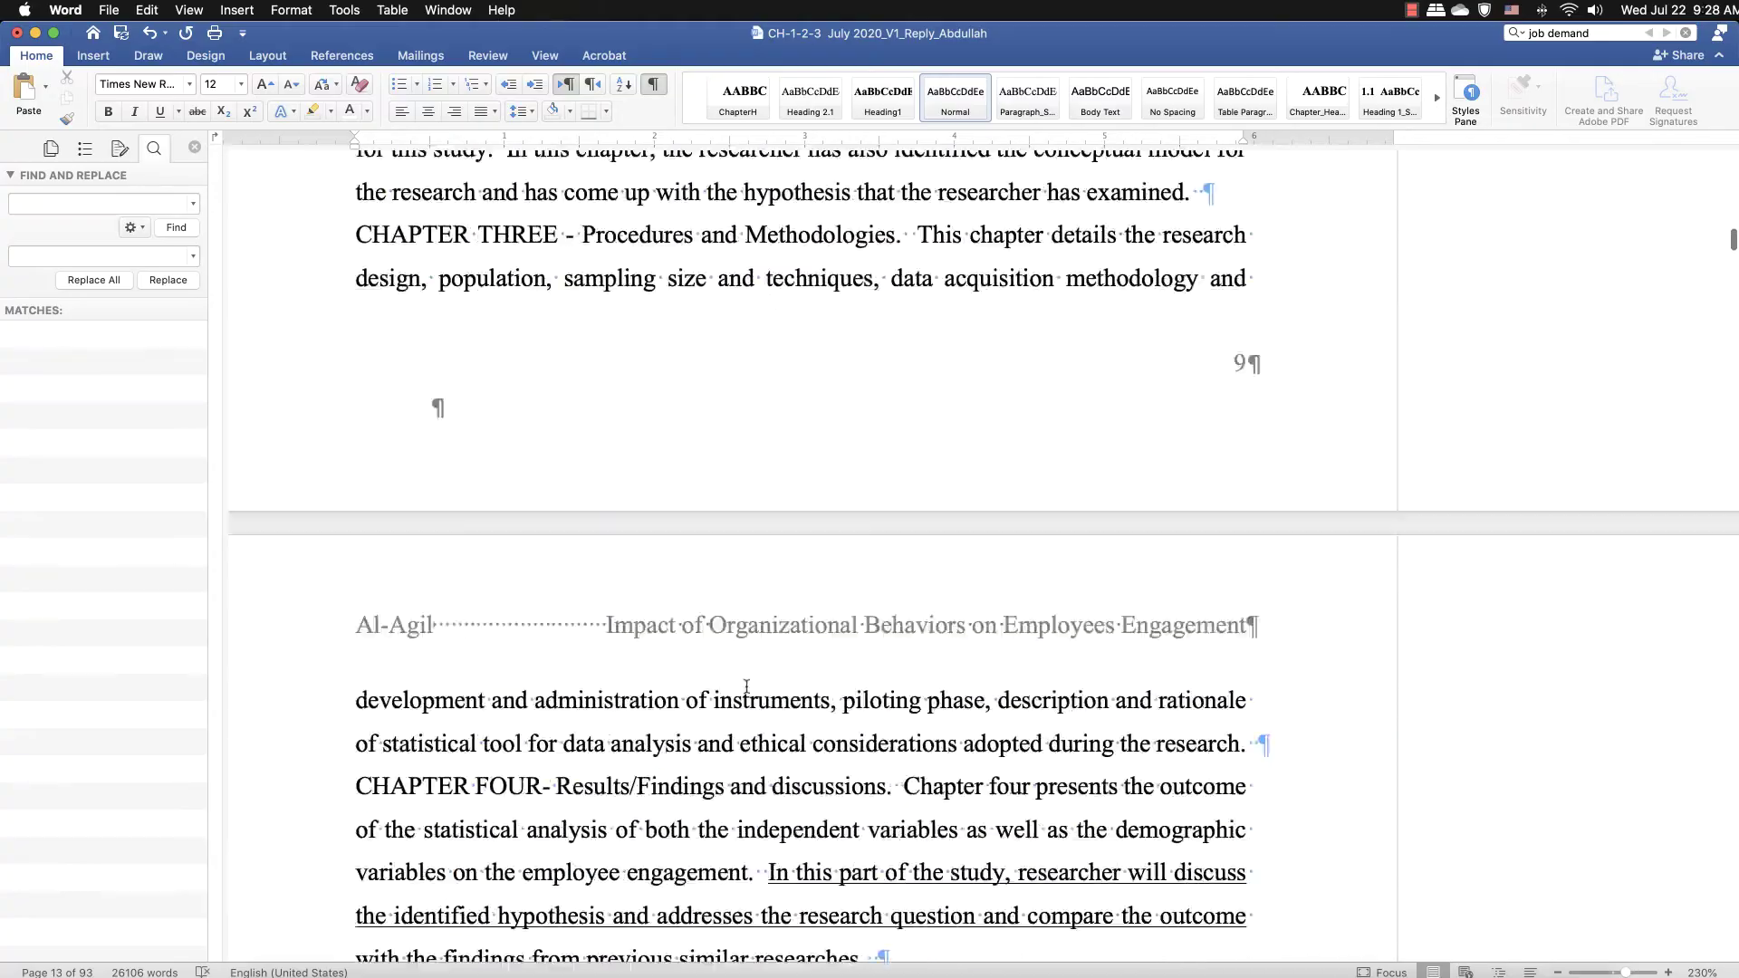
scroll(746, 686, "up", 20)
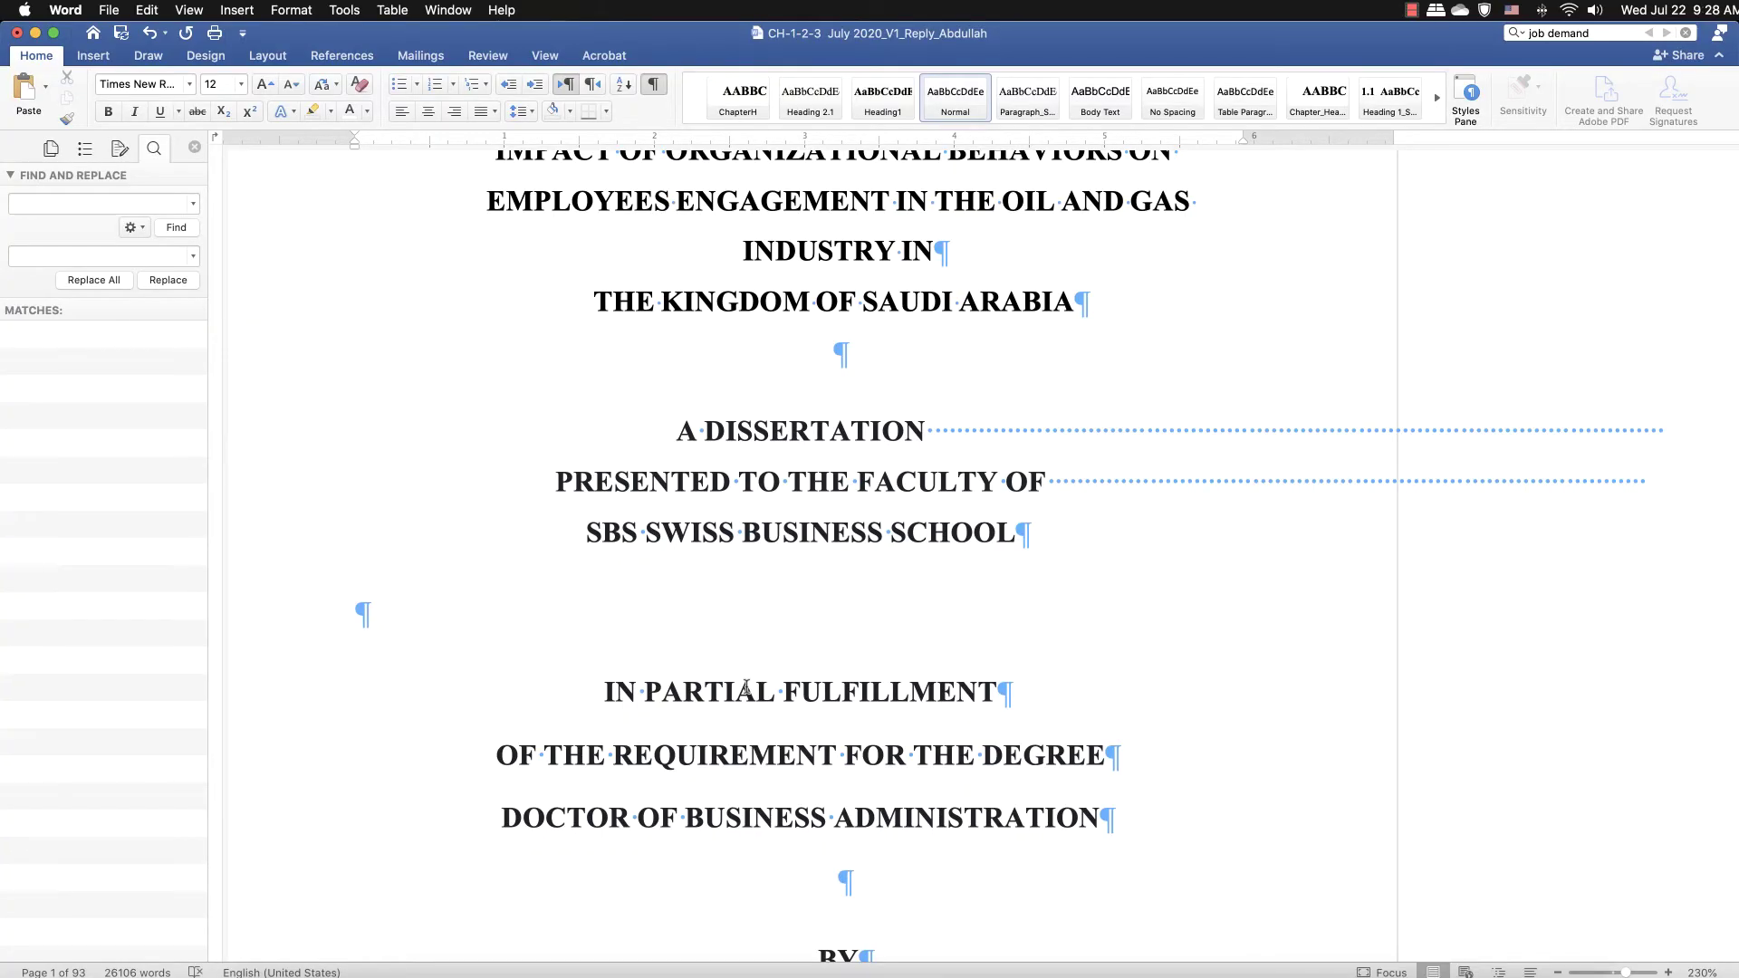
scroll(746, 688, "down", 20)
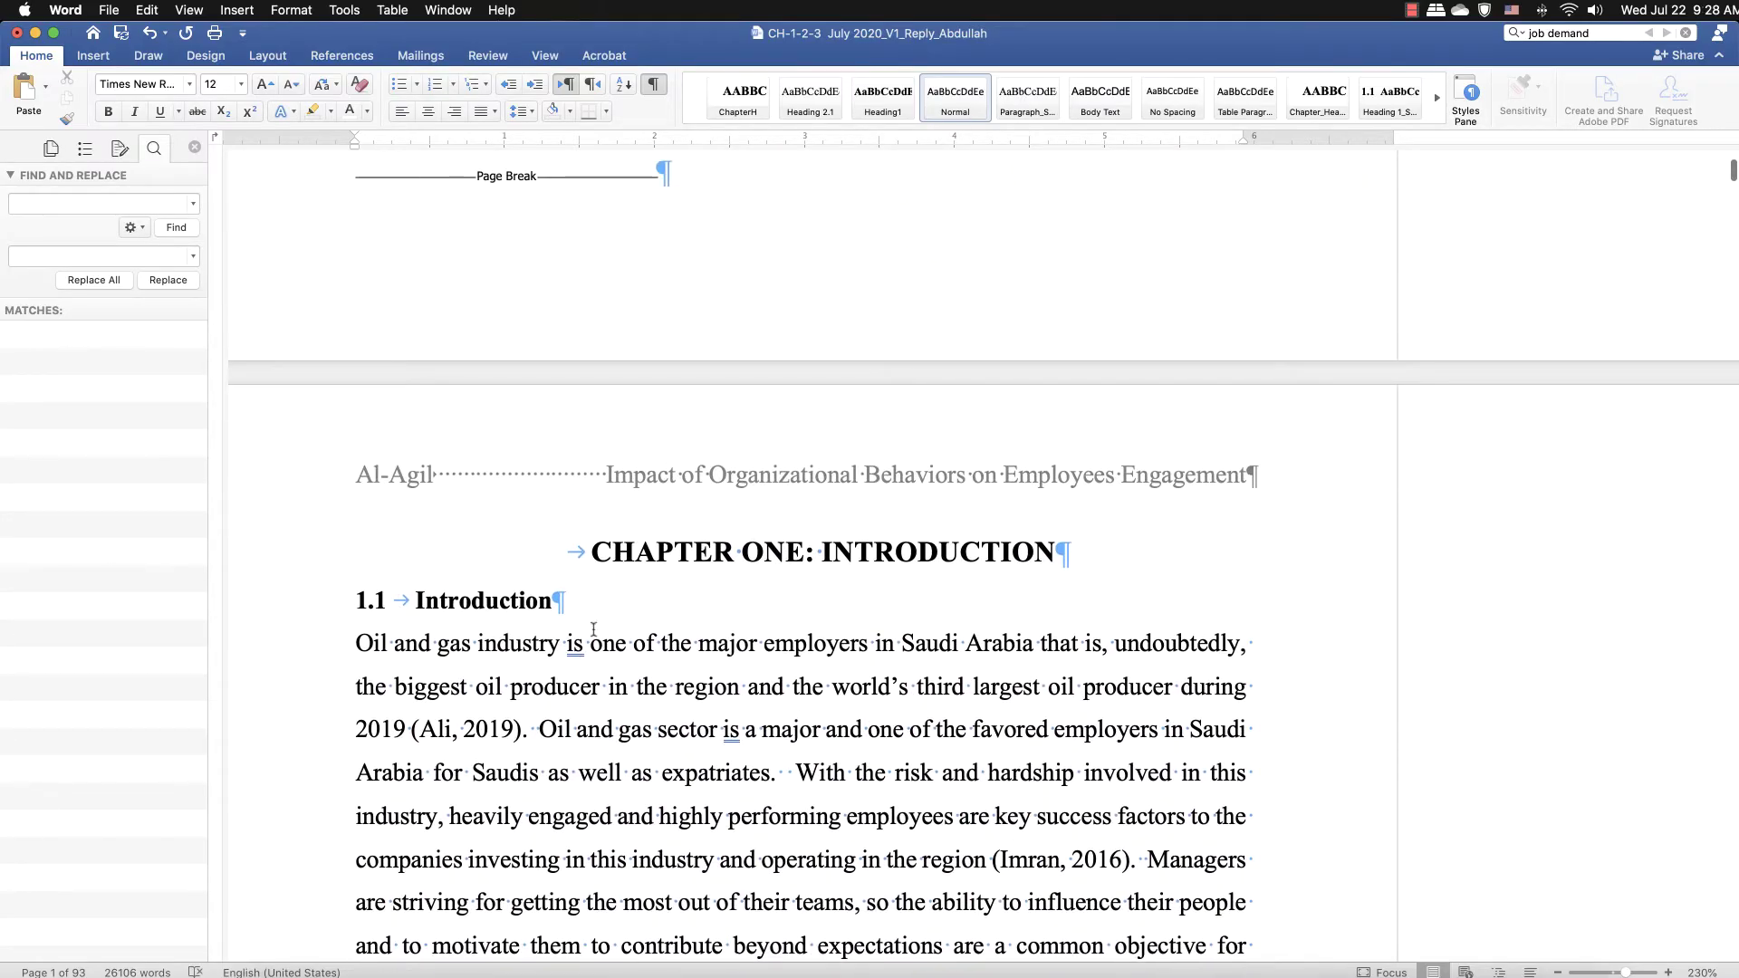
scroll(781, 783, "down", 20)
scroll(780, 782, "down", 20)
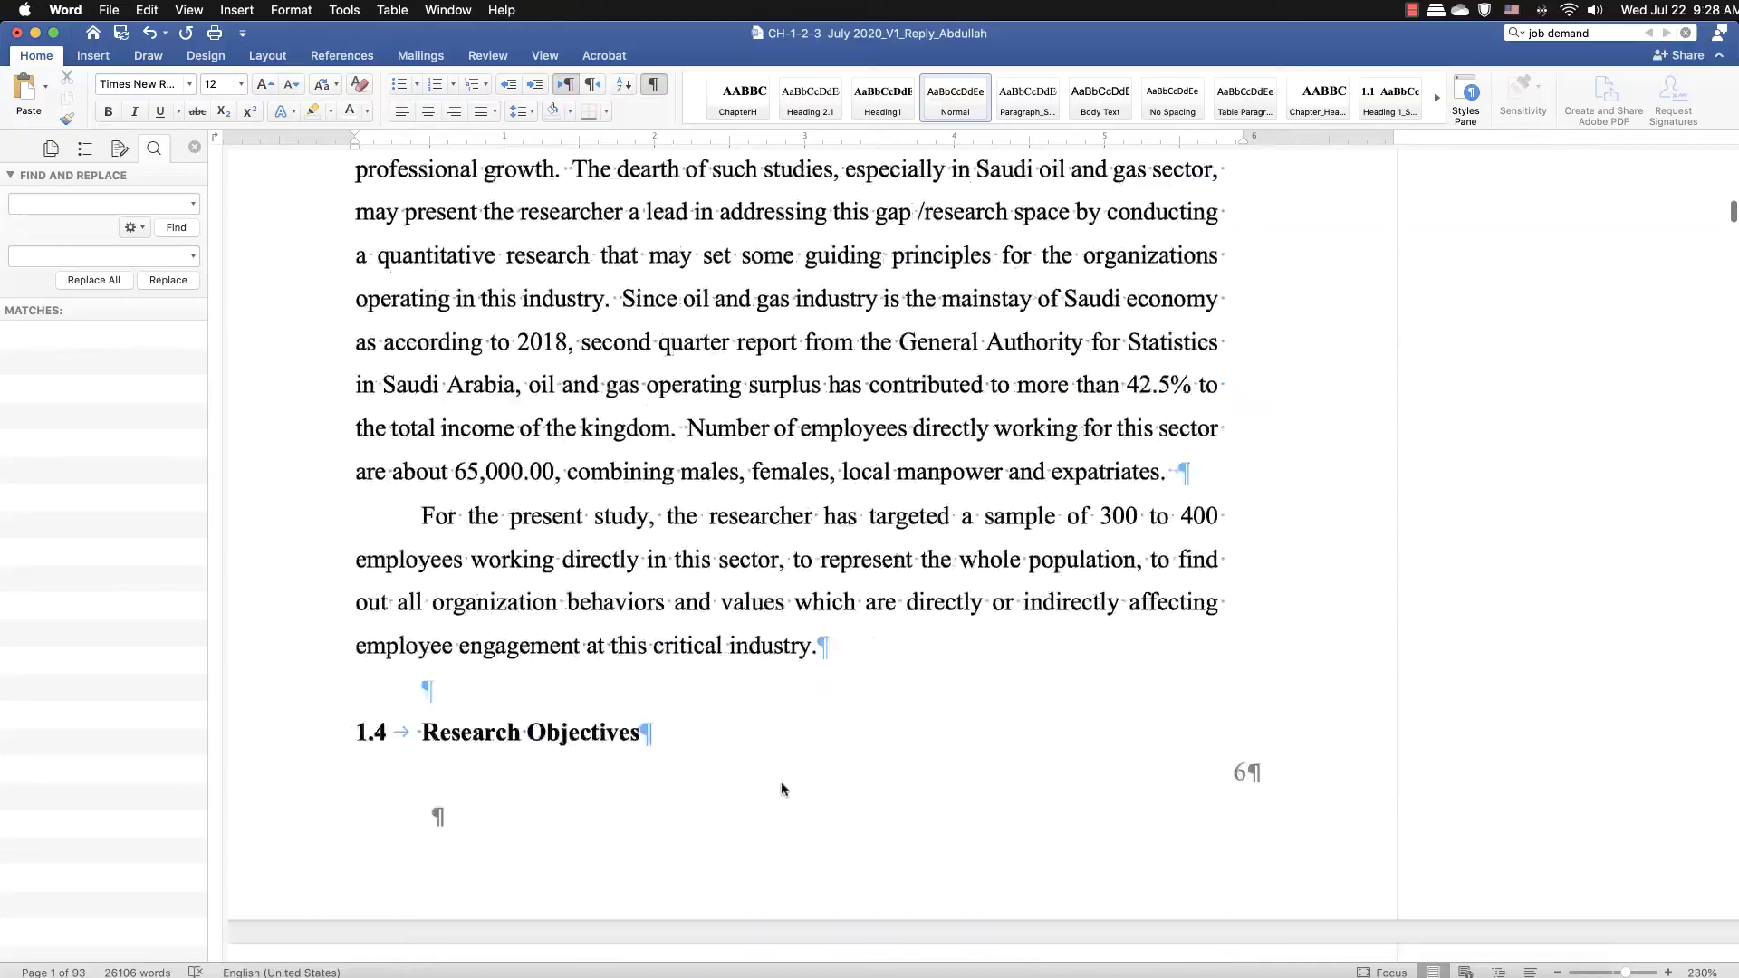
scroll(781, 782, "up", 20)
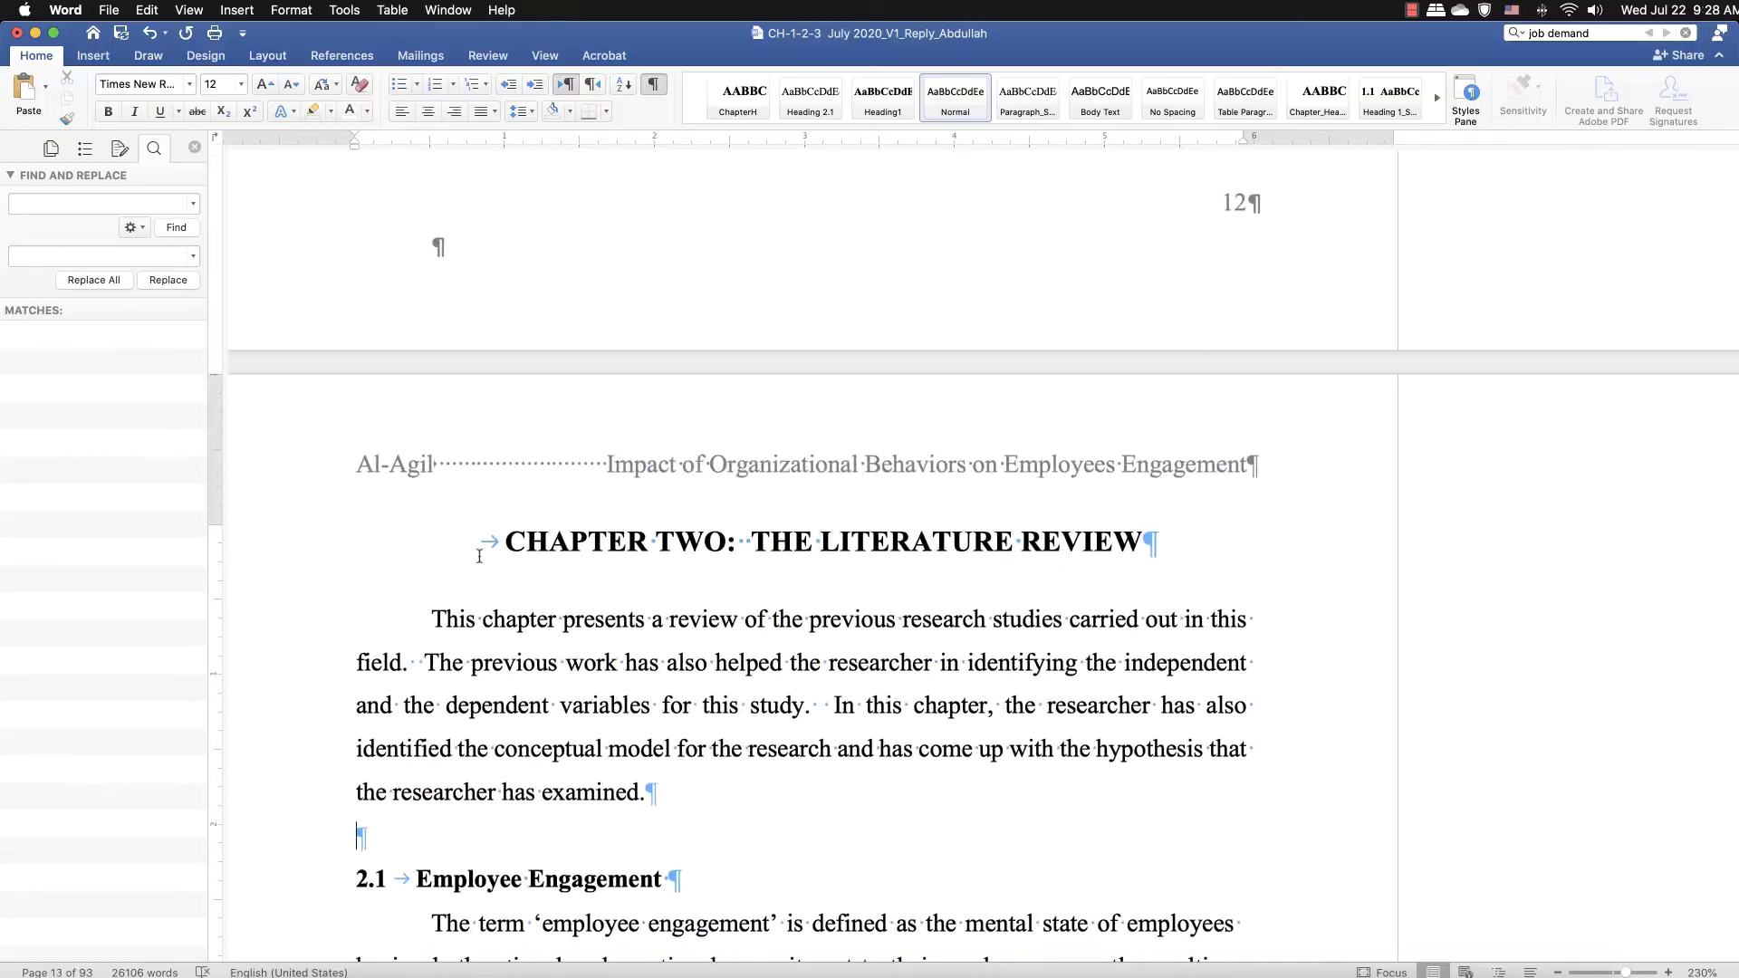
left_click(380, 855)
scroll(655, 645, "up", 10)
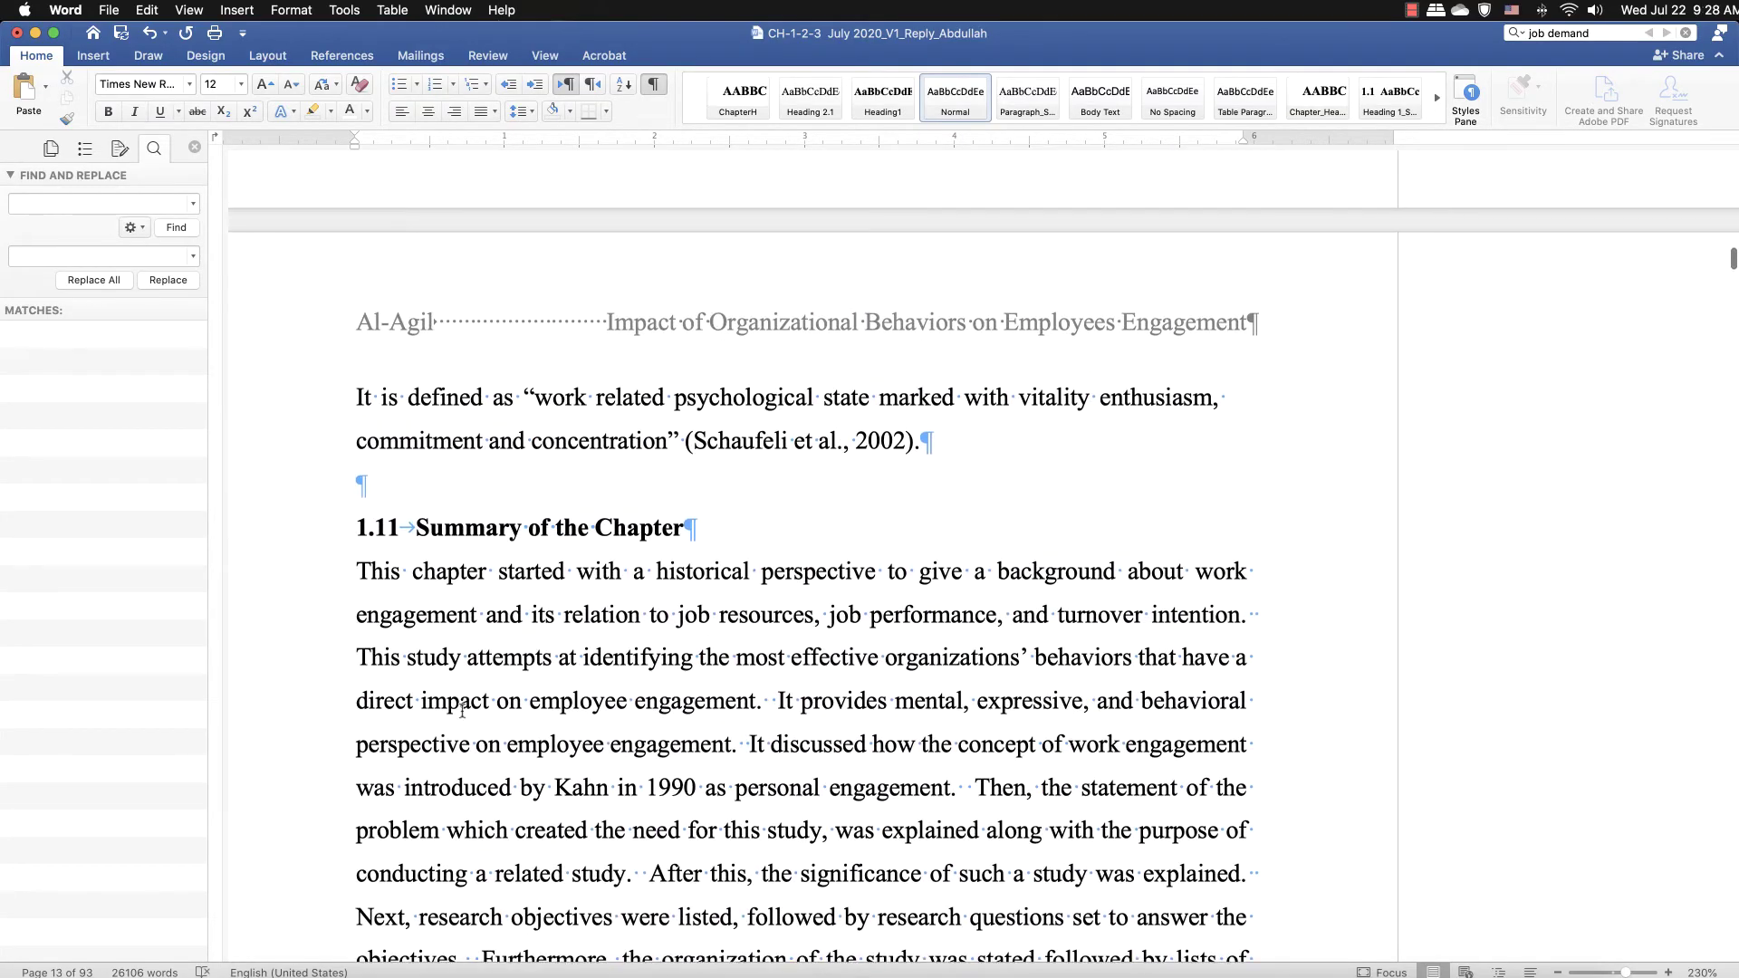
scroll(462, 711, "down", 10)
scroll(462, 711, "down", 2)
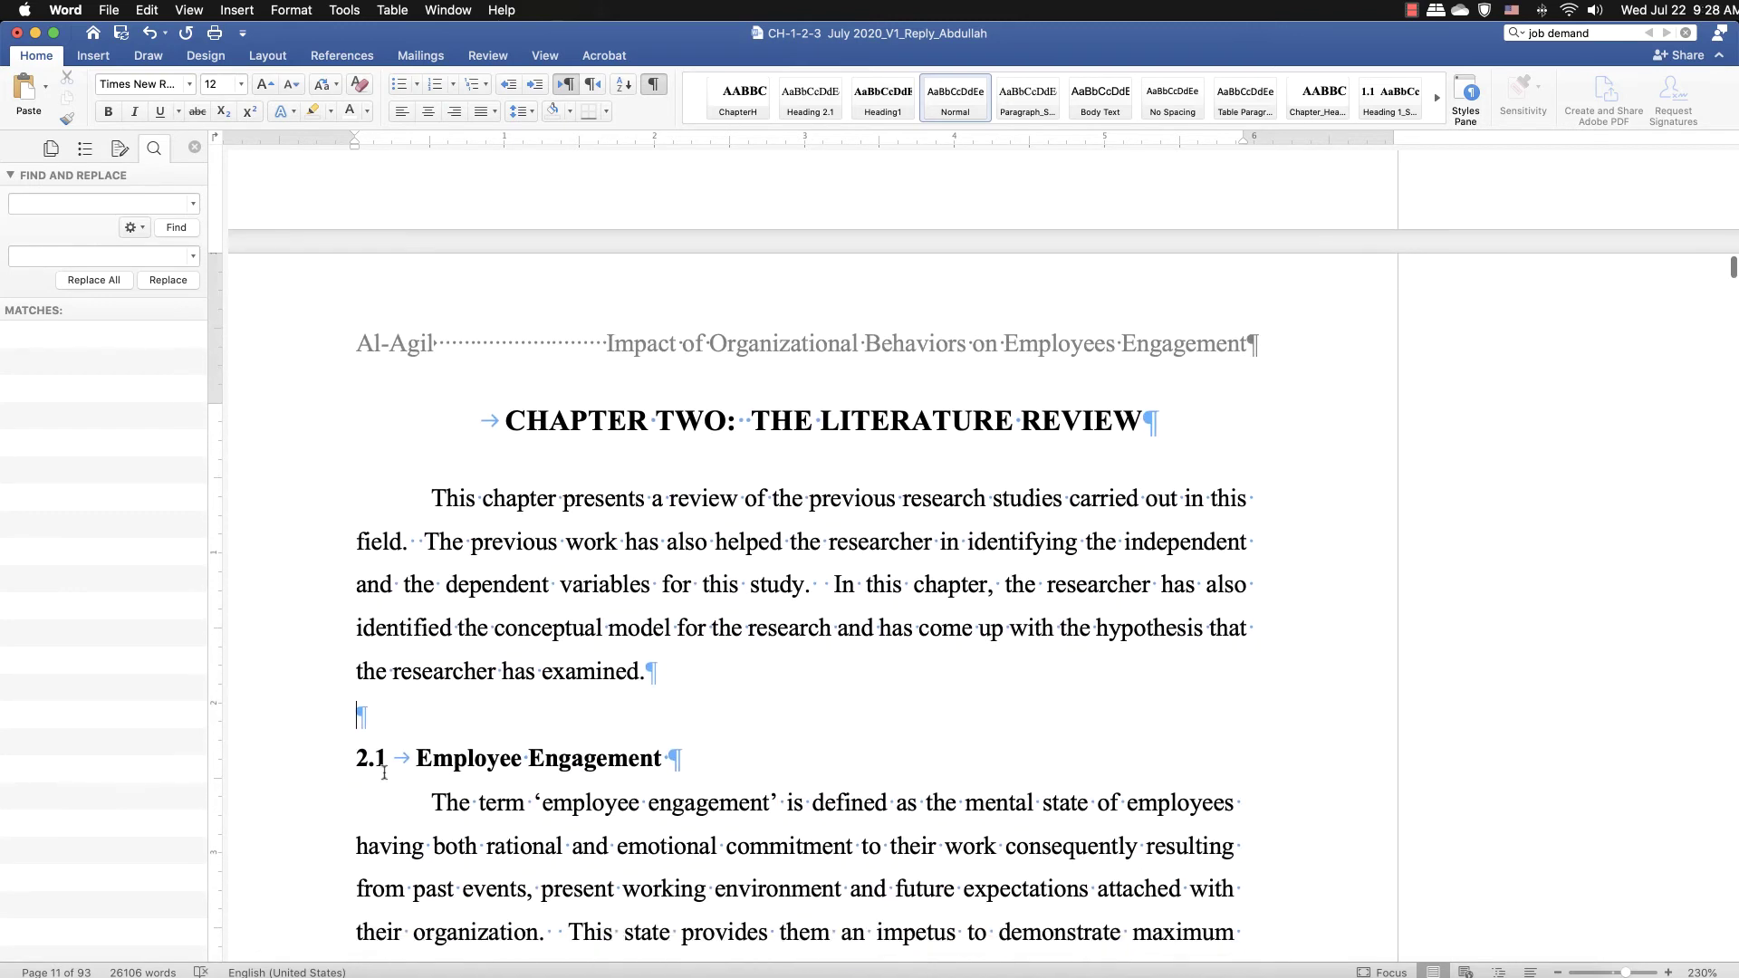
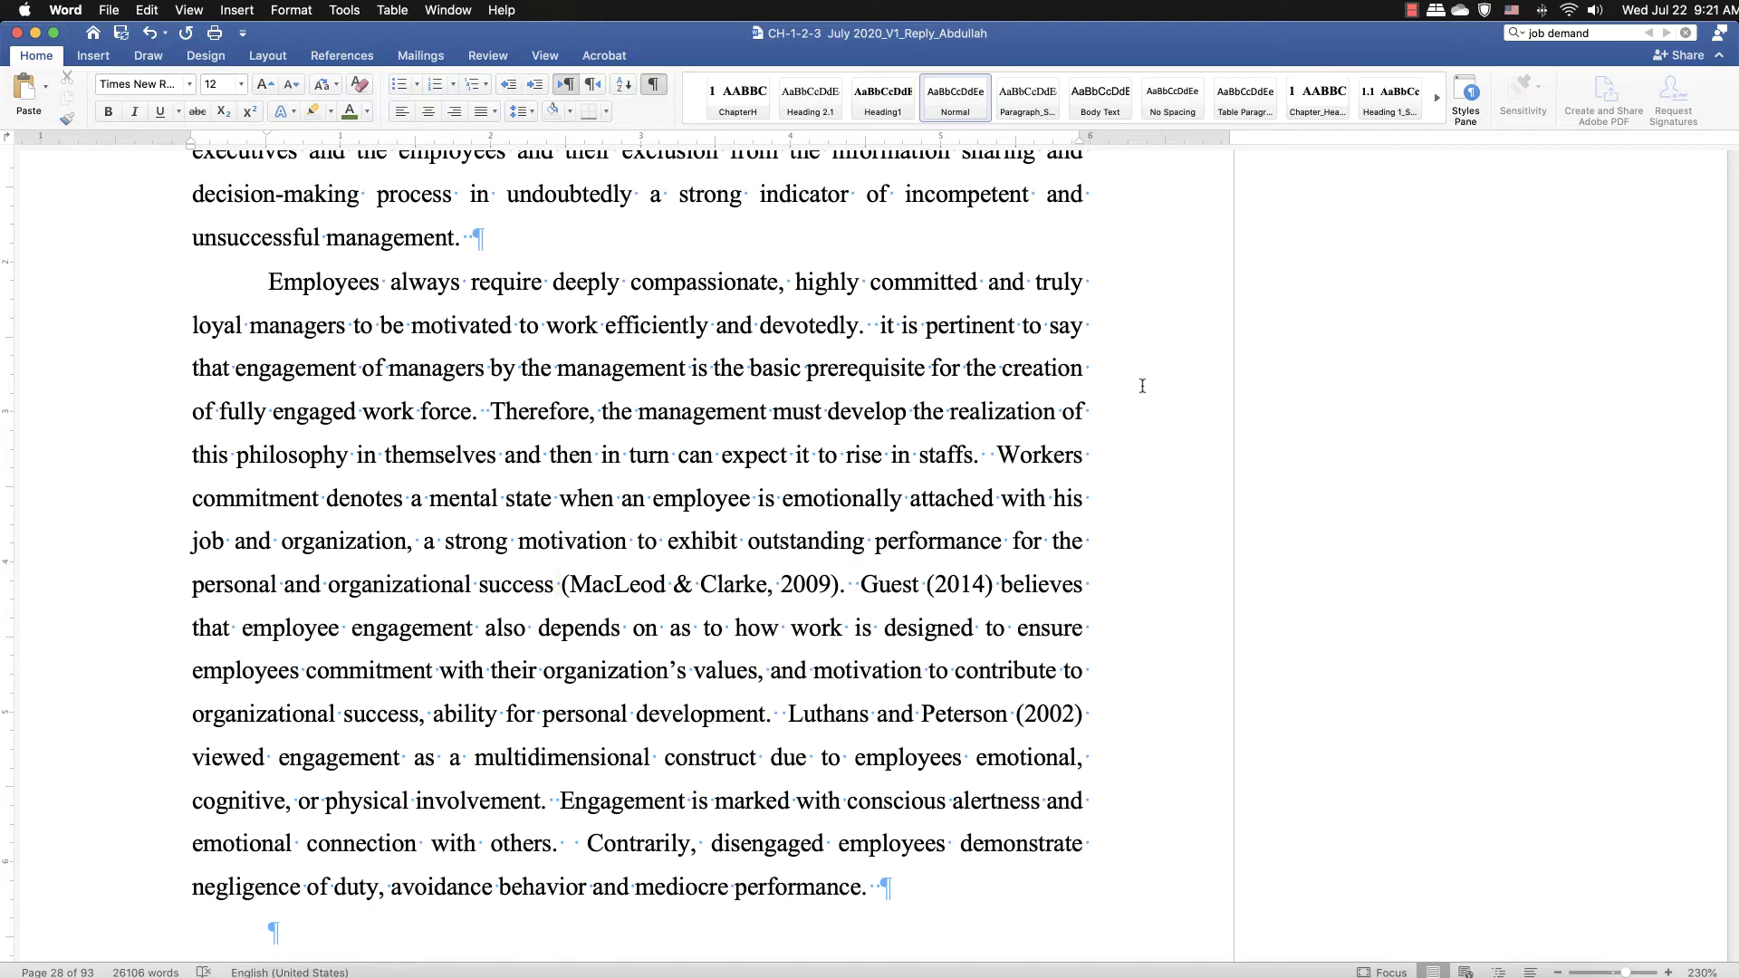
- Open the advanced find-and-replace options for replacing text and enter Job Demand as the text to find
key("ctrl+h")
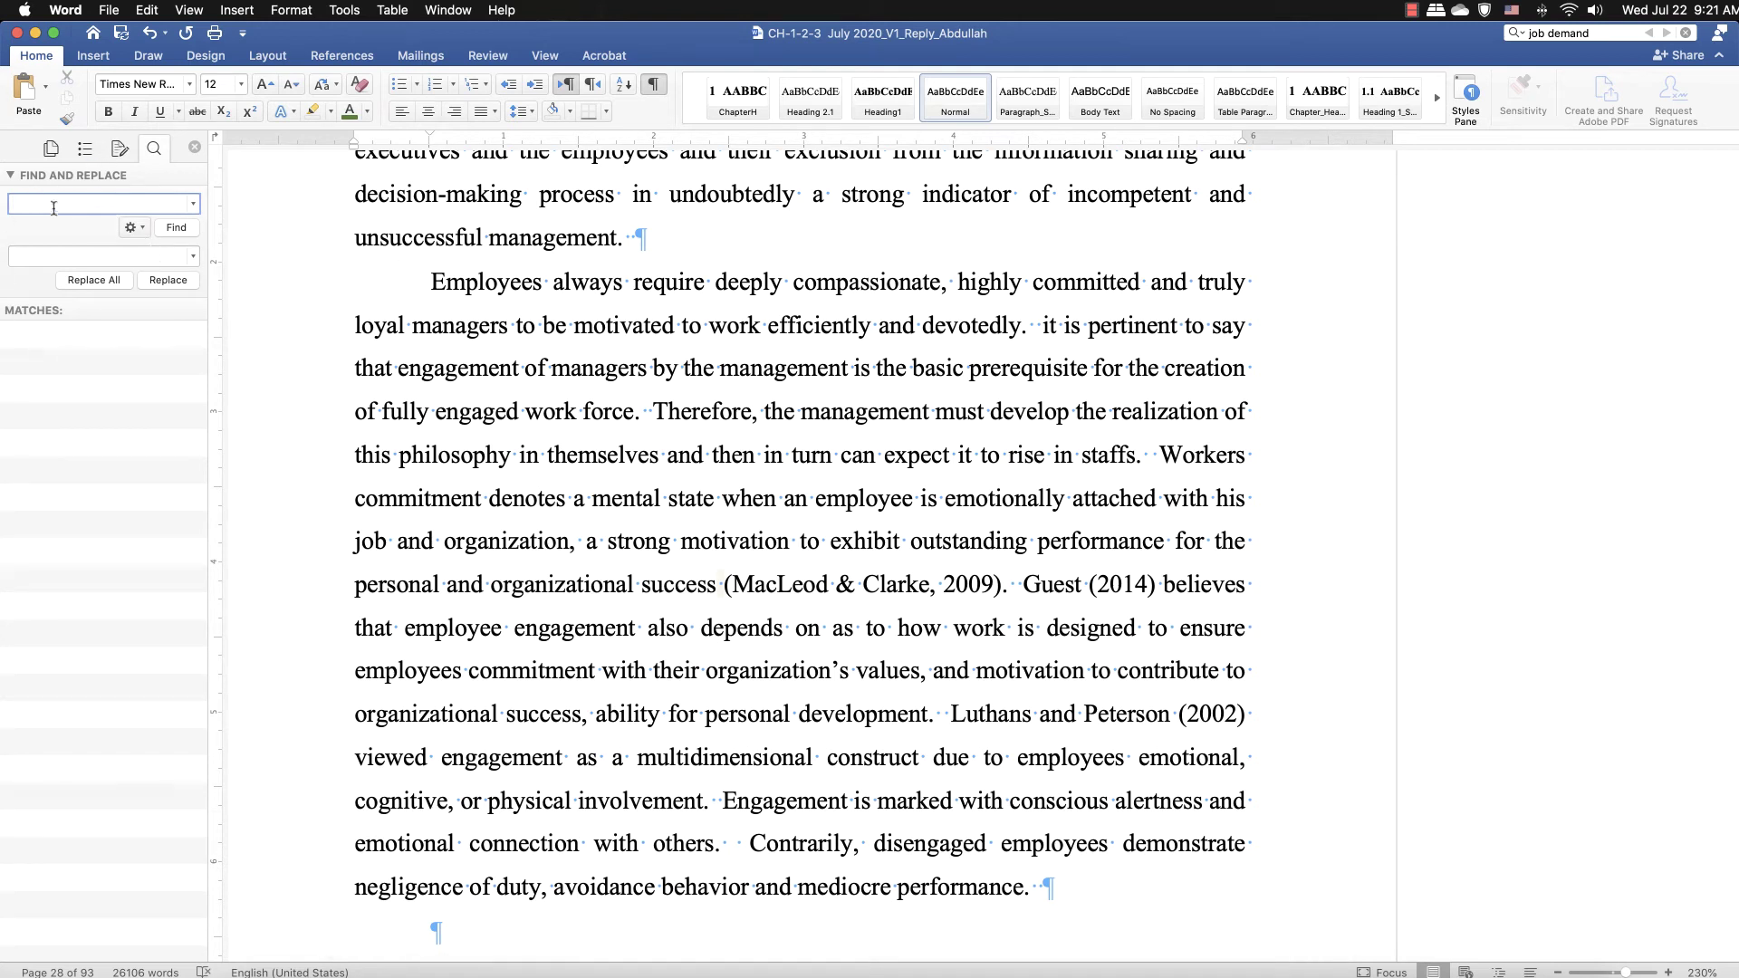
left_click(140, 230)
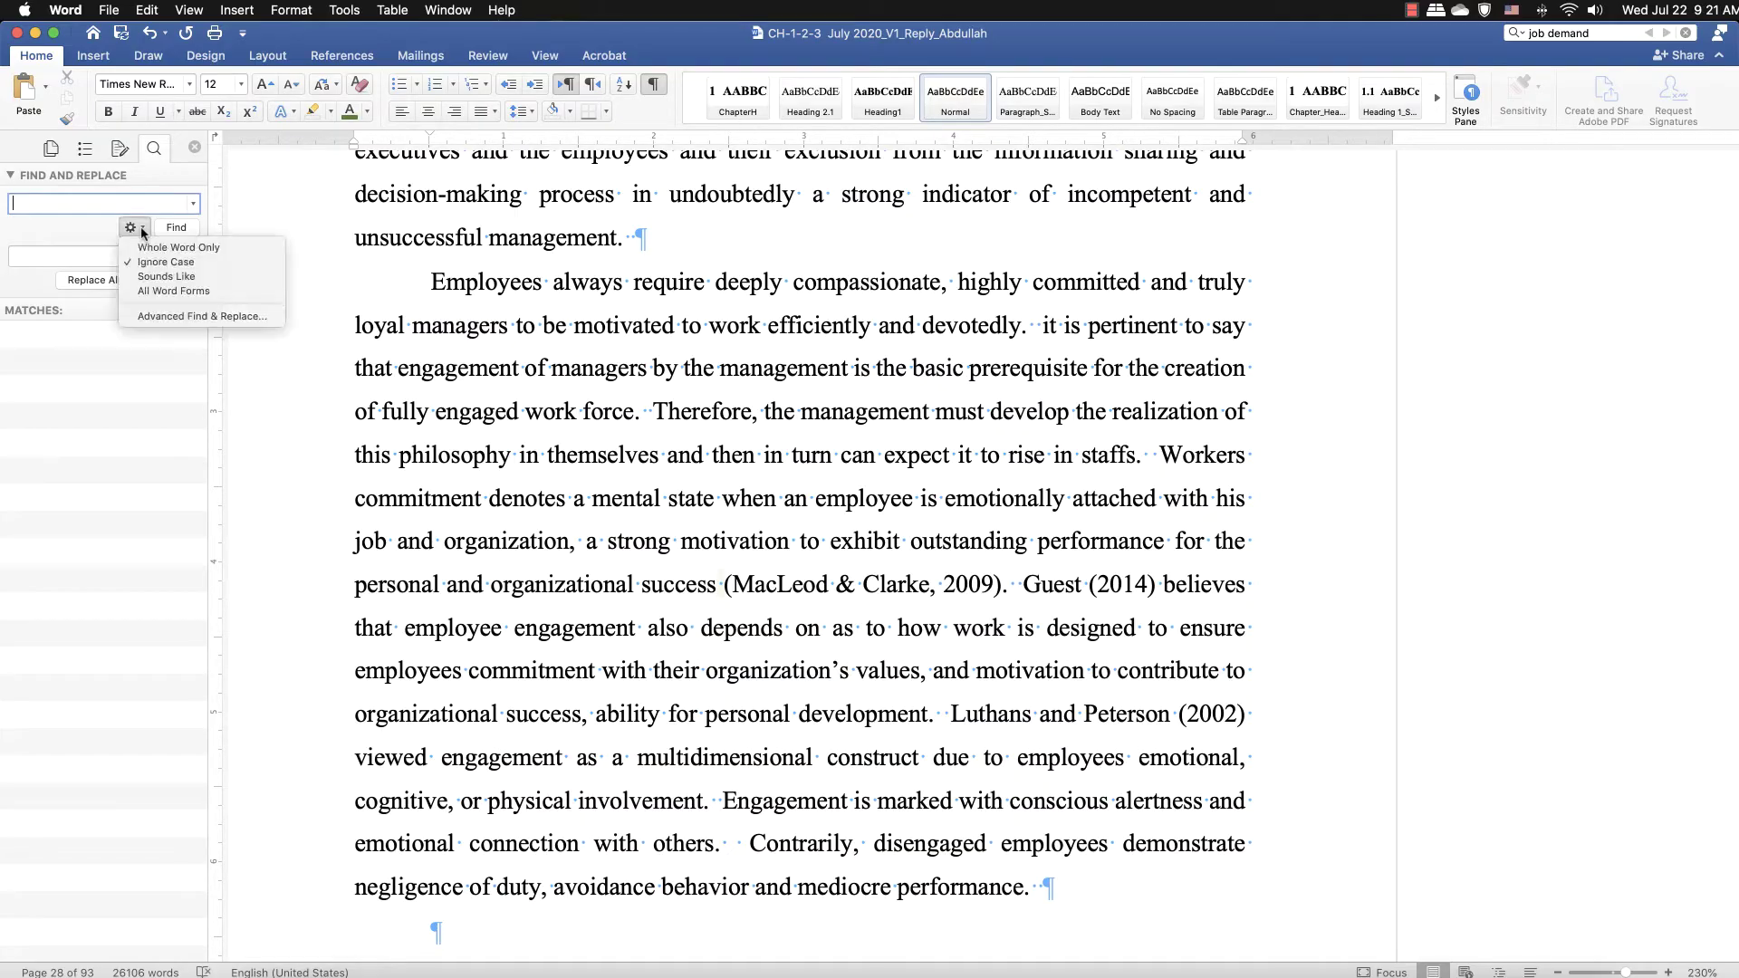
left_click(149, 319)
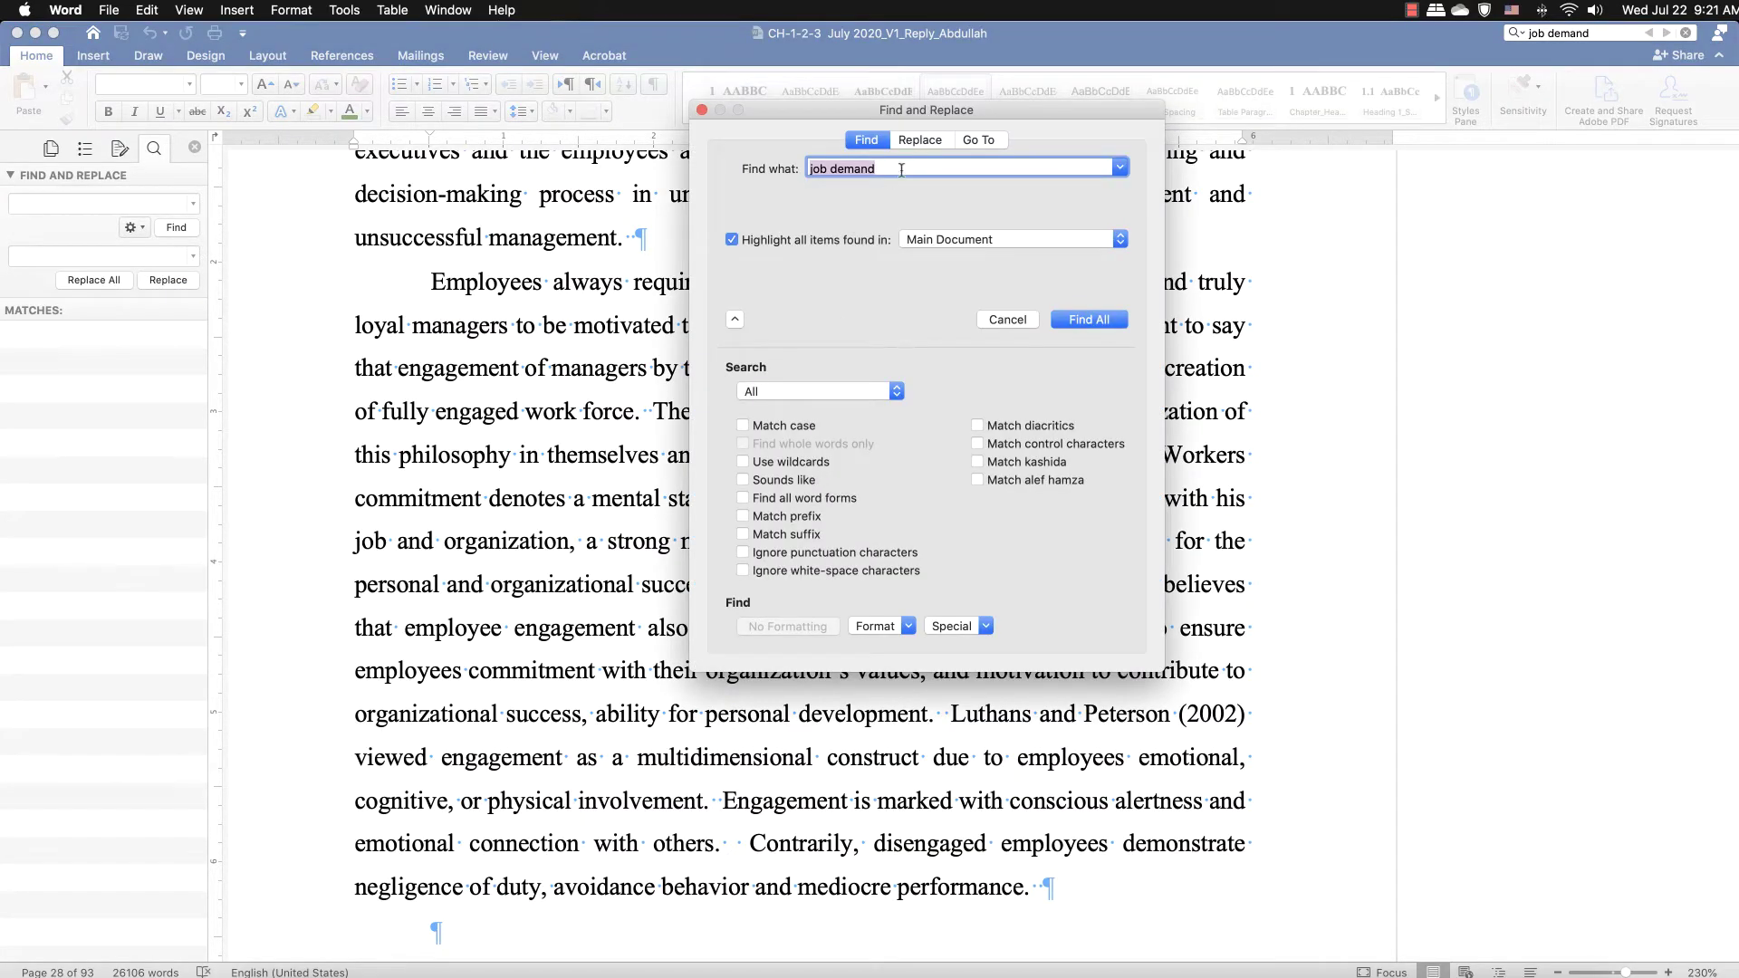
left_click(920, 141)
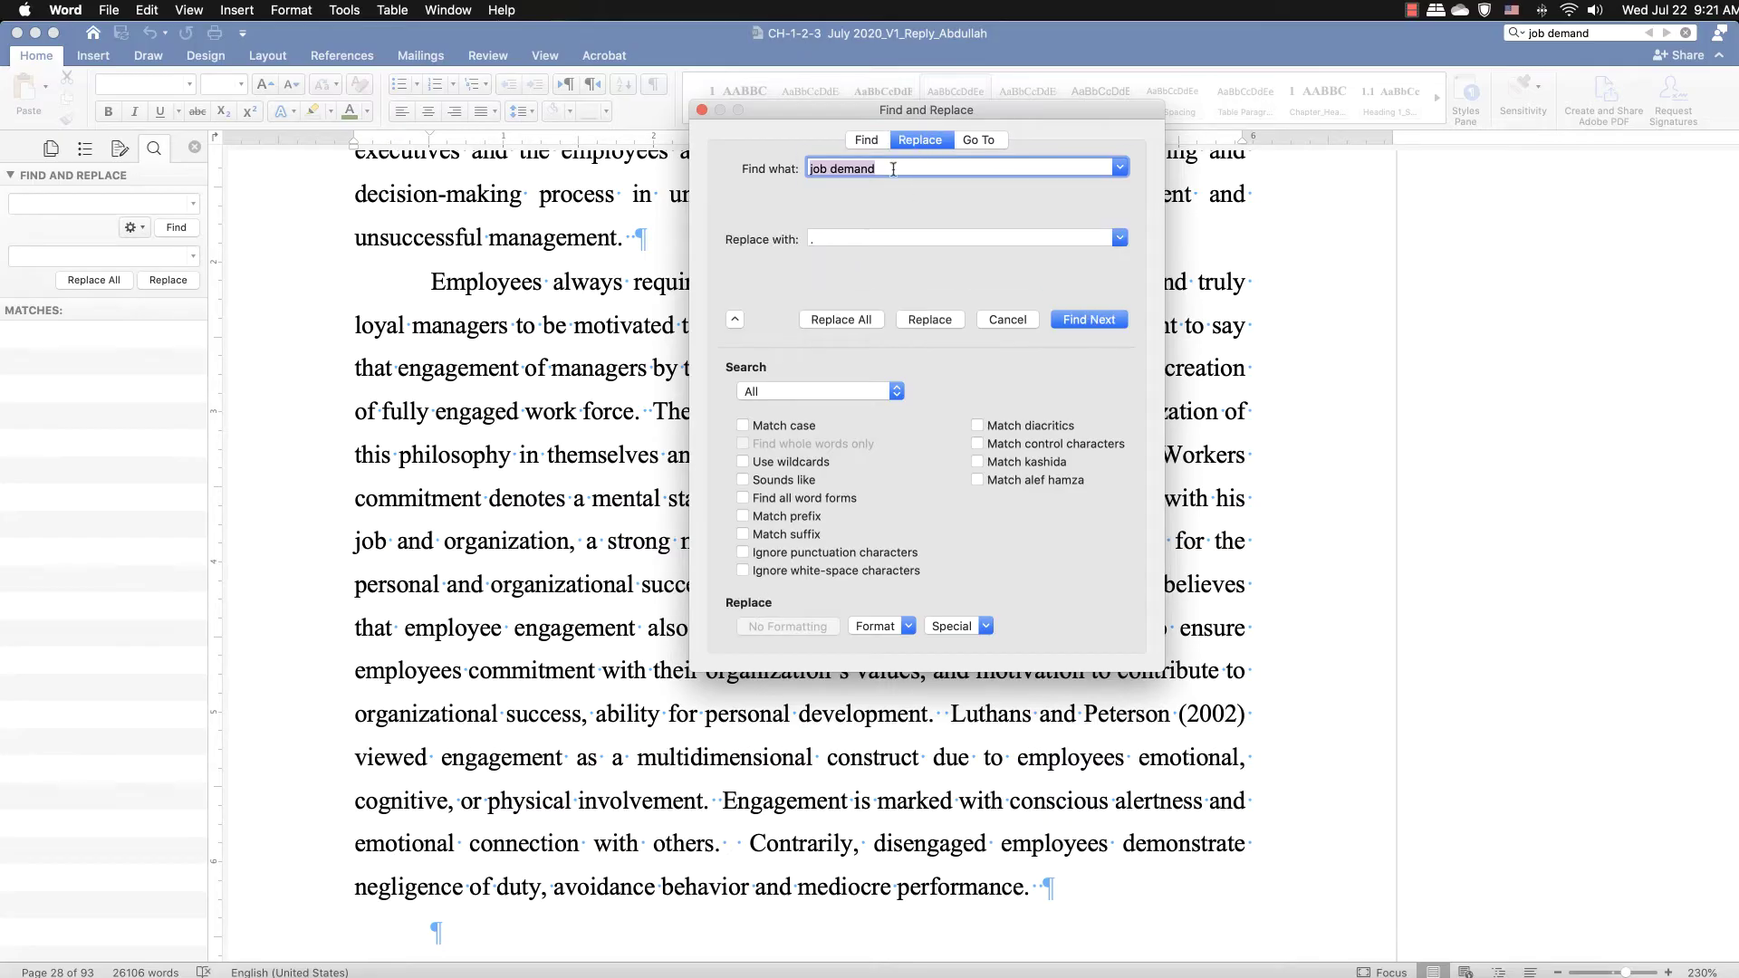
left_click(893, 168)
double_click(885, 169)
triple_click(885, 169)
type("Job ")
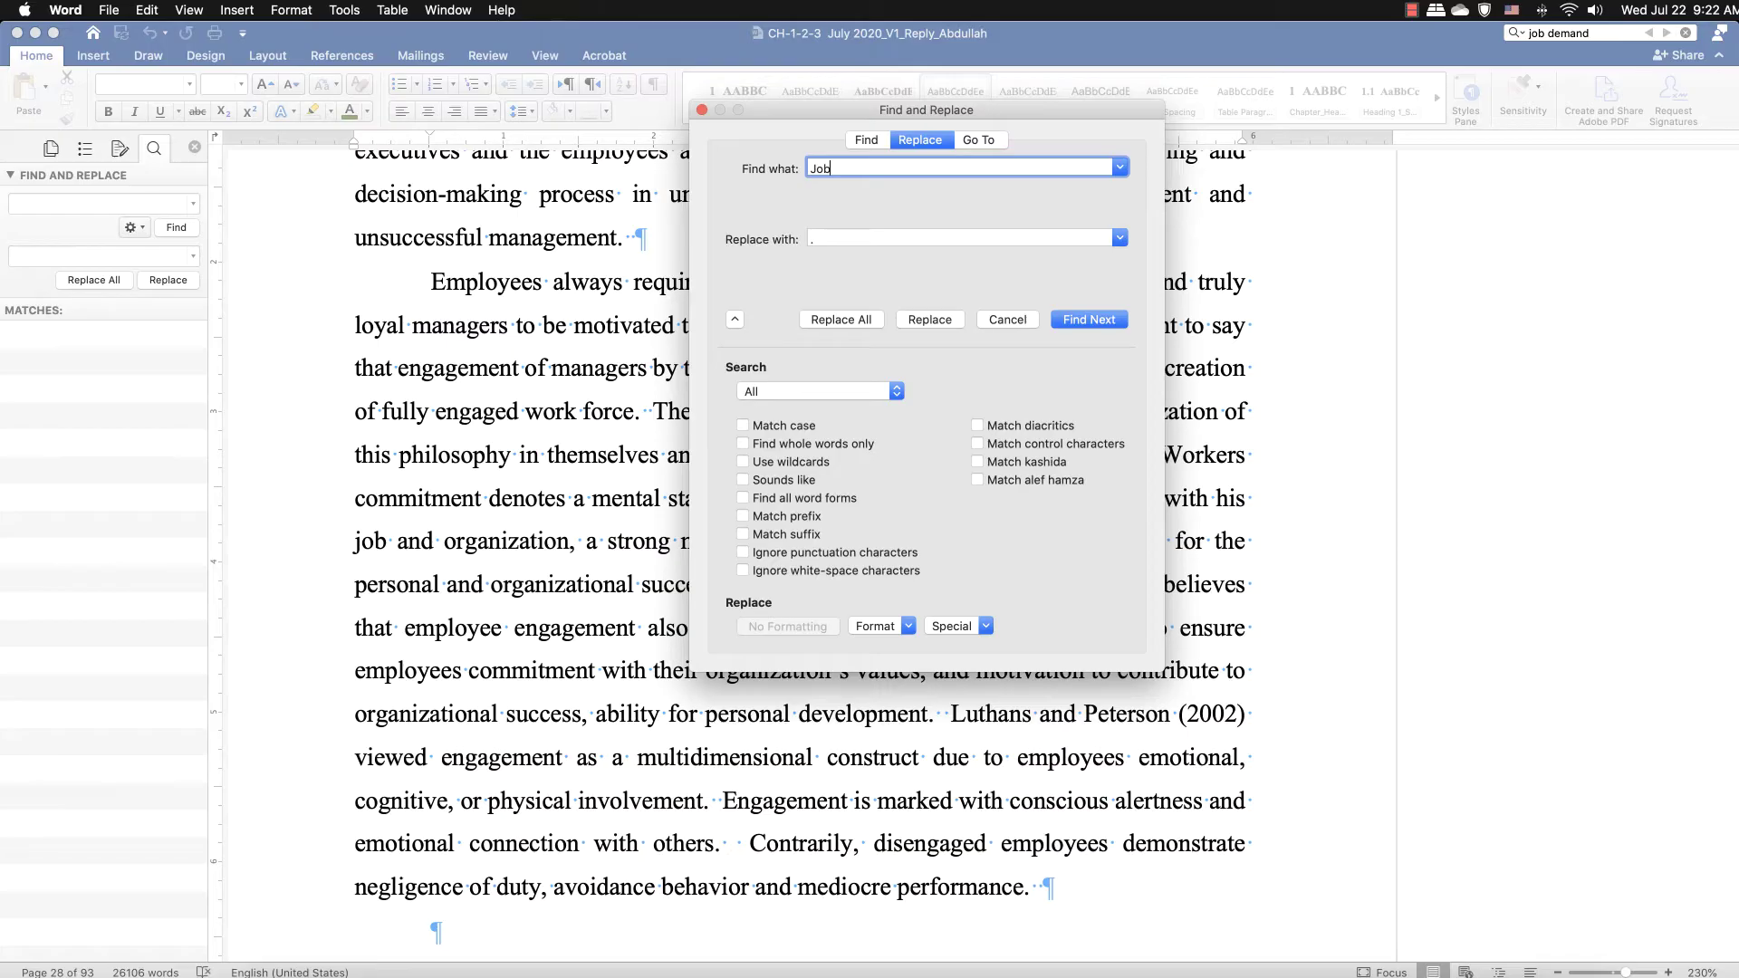
type("Demand")
- Change the search text to Job demand and set the replacement text to Job Demand
left_click(832, 238)
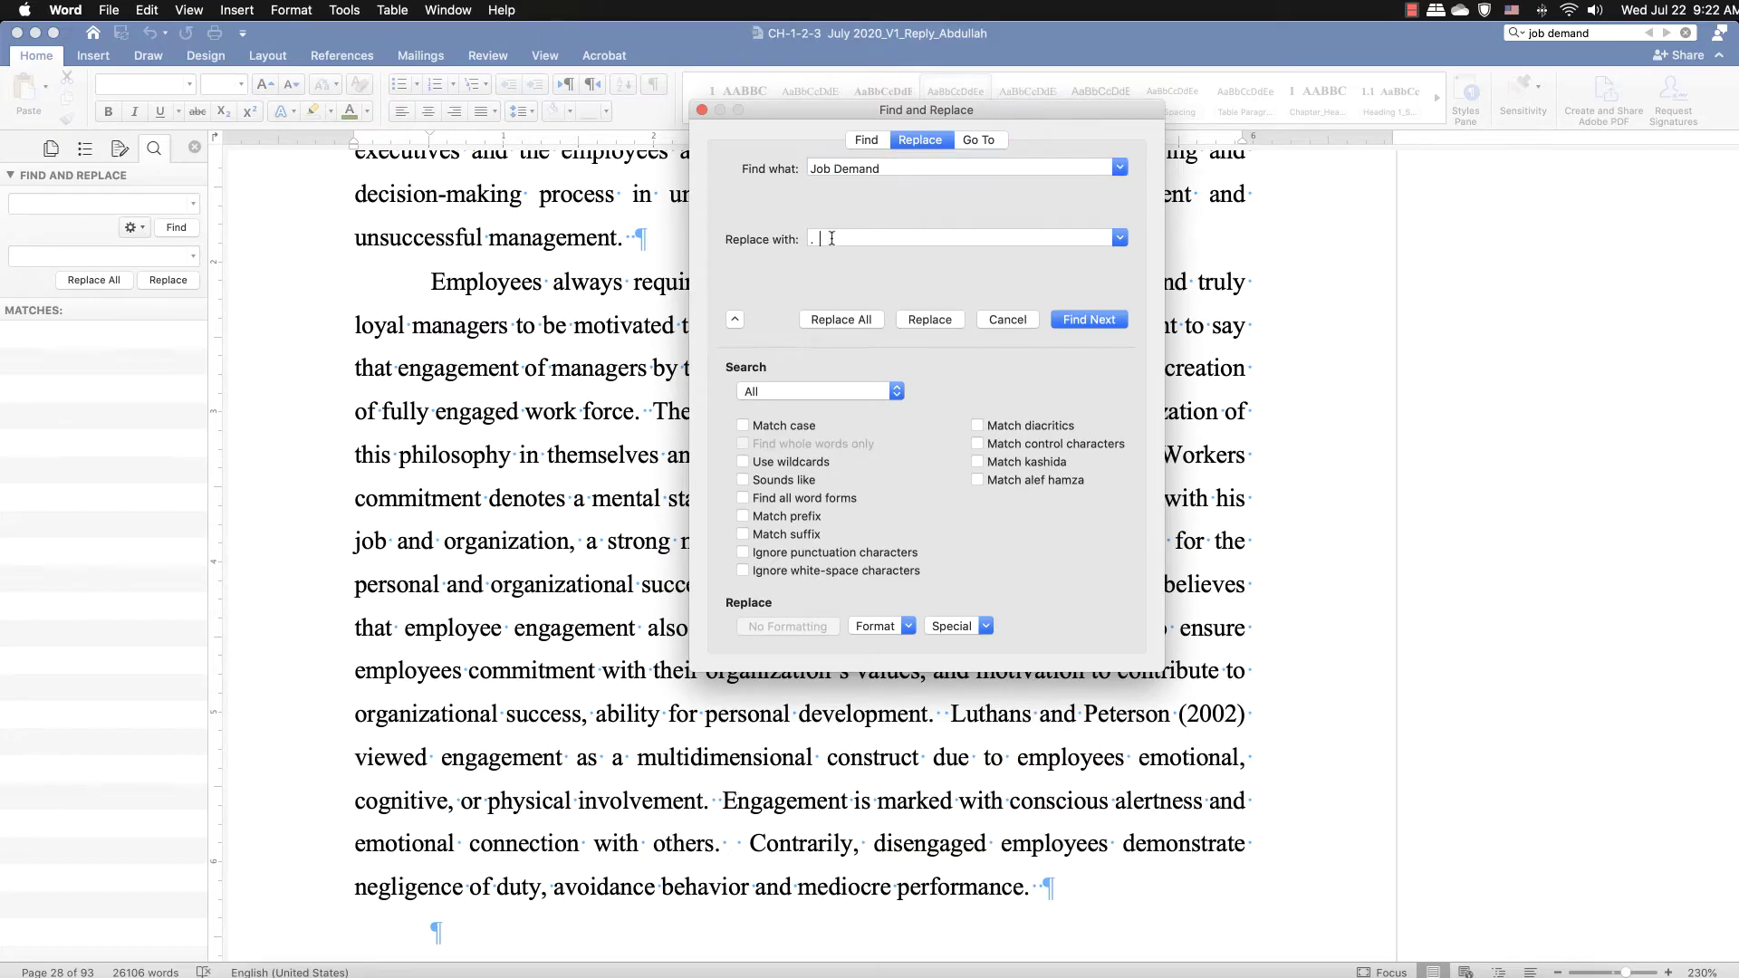
key("BackSpace")
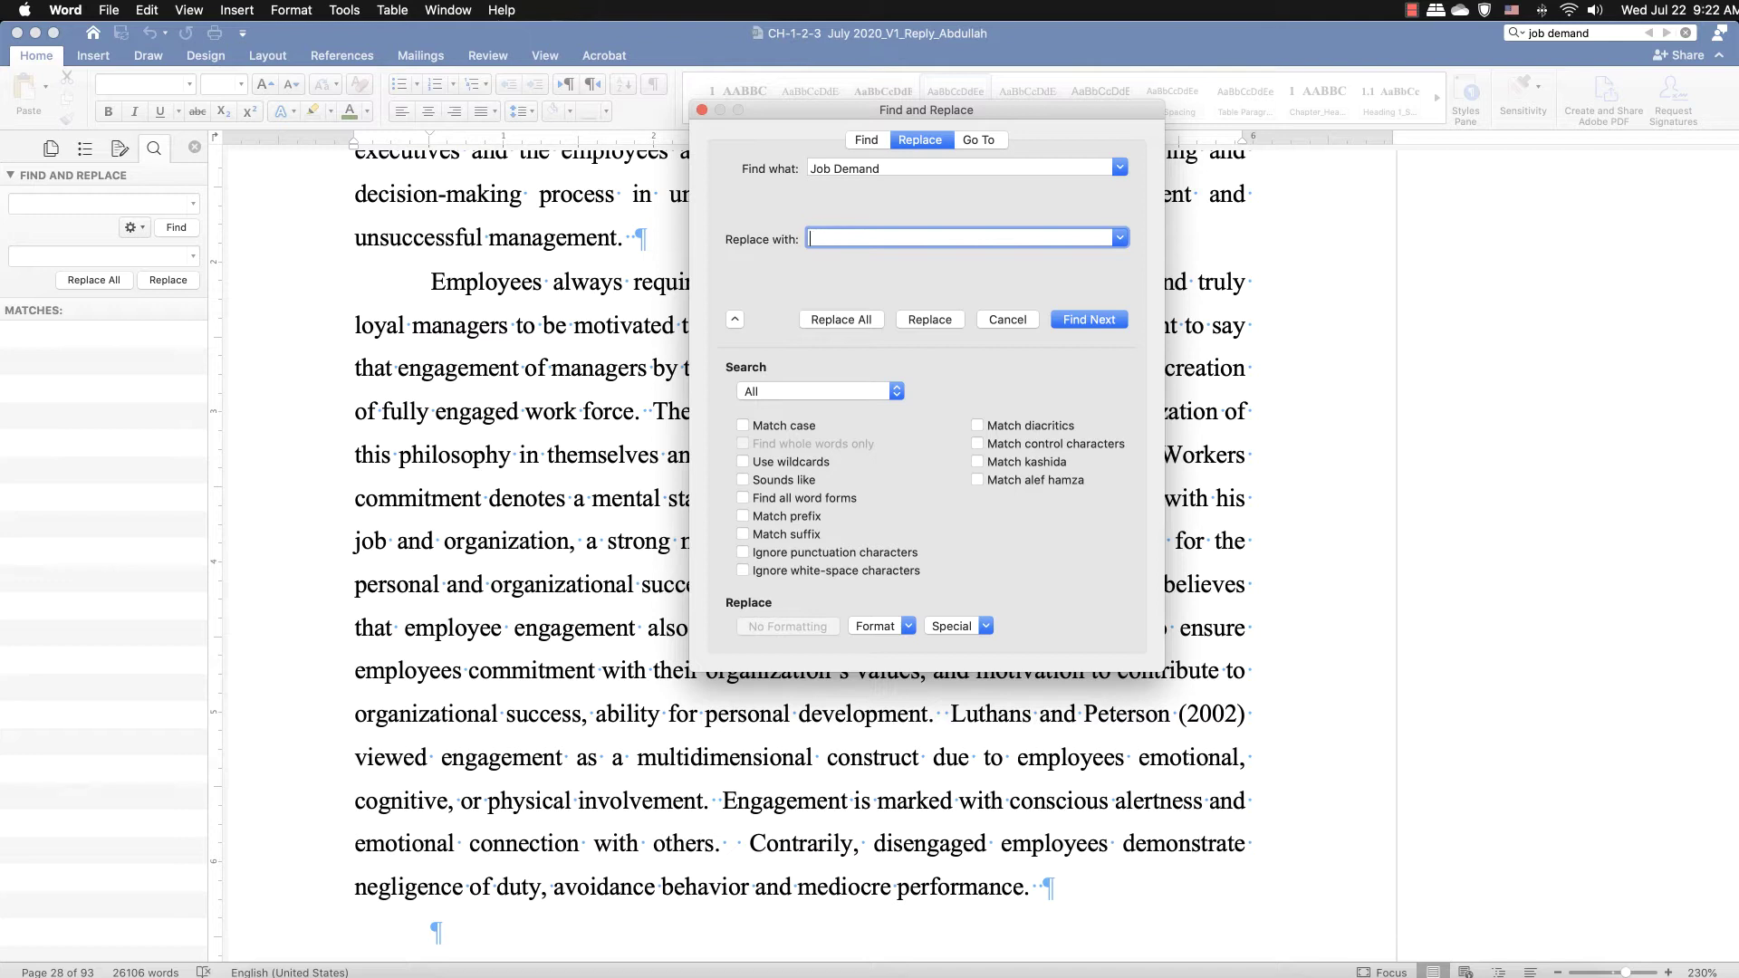
left_click(843, 169)
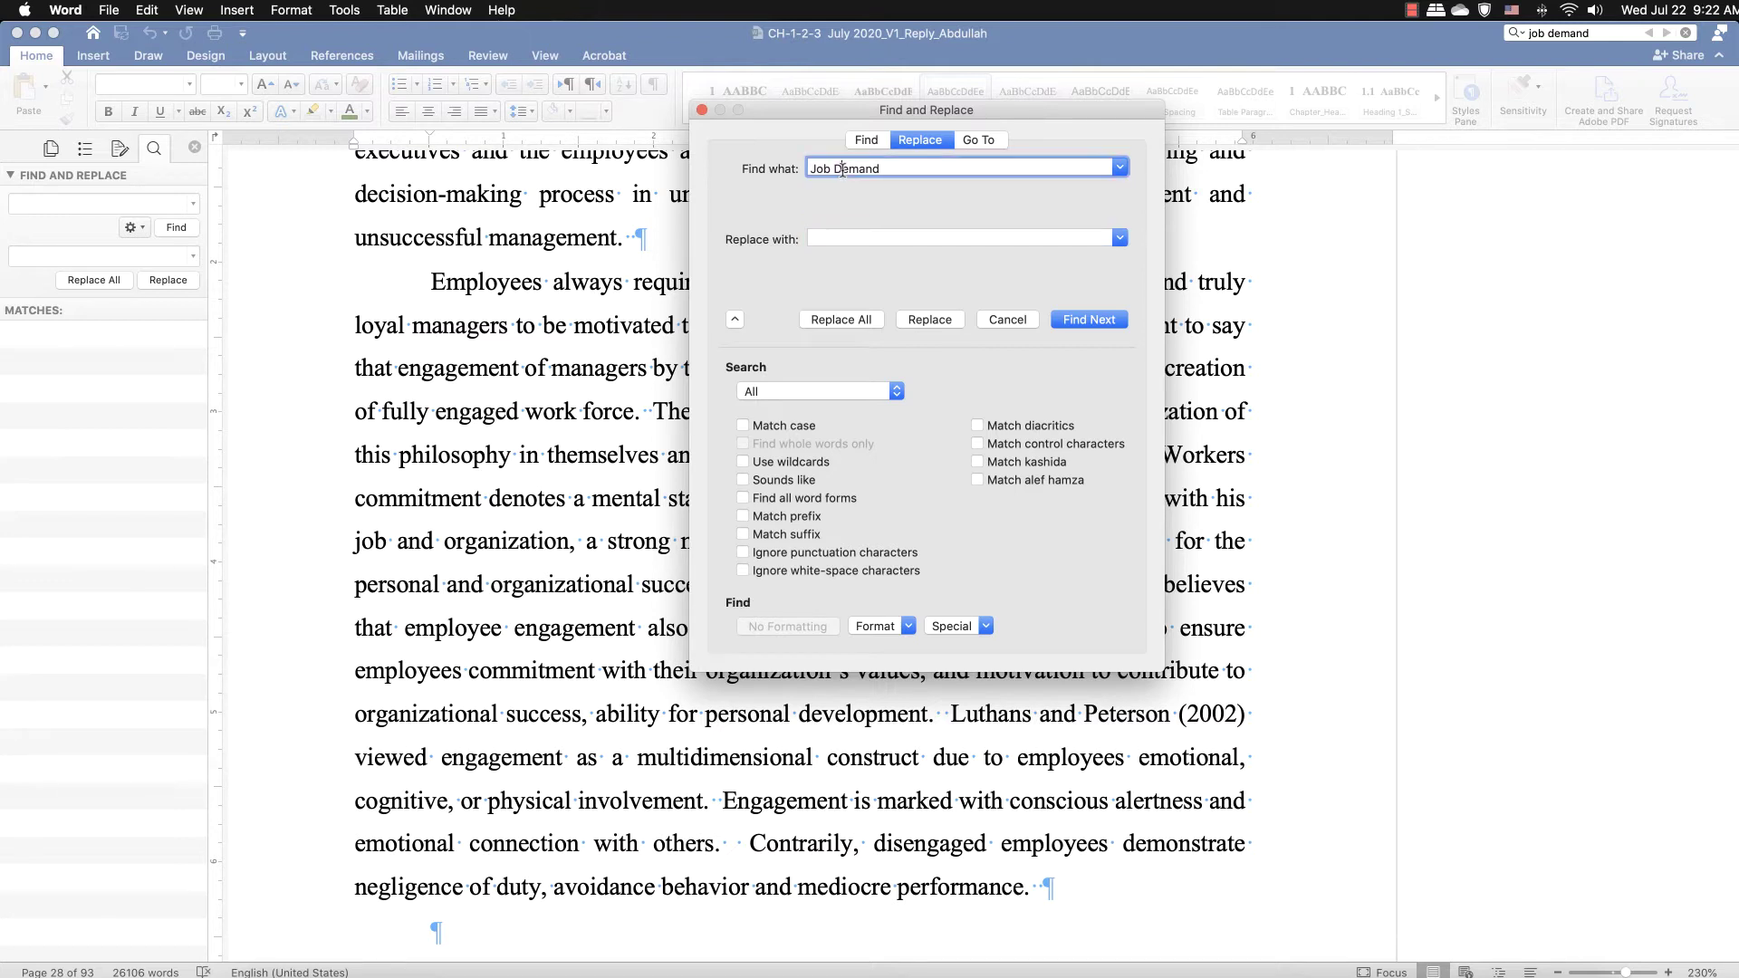
key("BackSpace")
type("d")
left_click(841, 237)
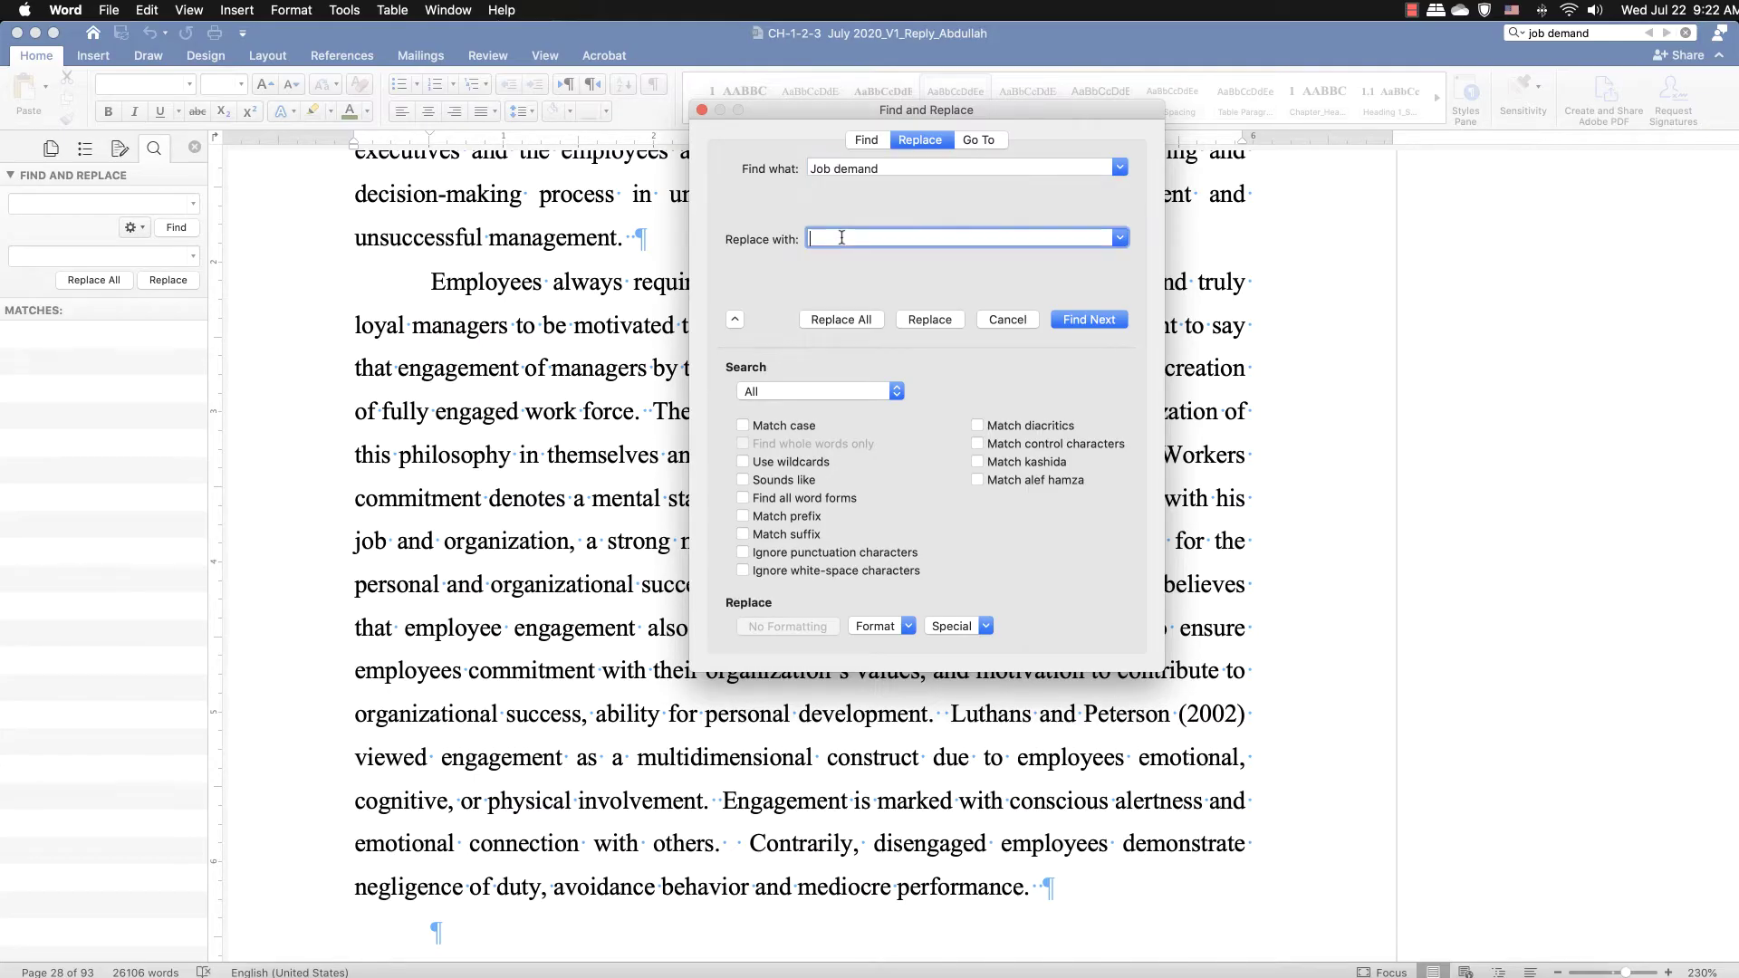
type("Job Demand")
- Turn on case matching for the Job demand search
left_click(885, 170)
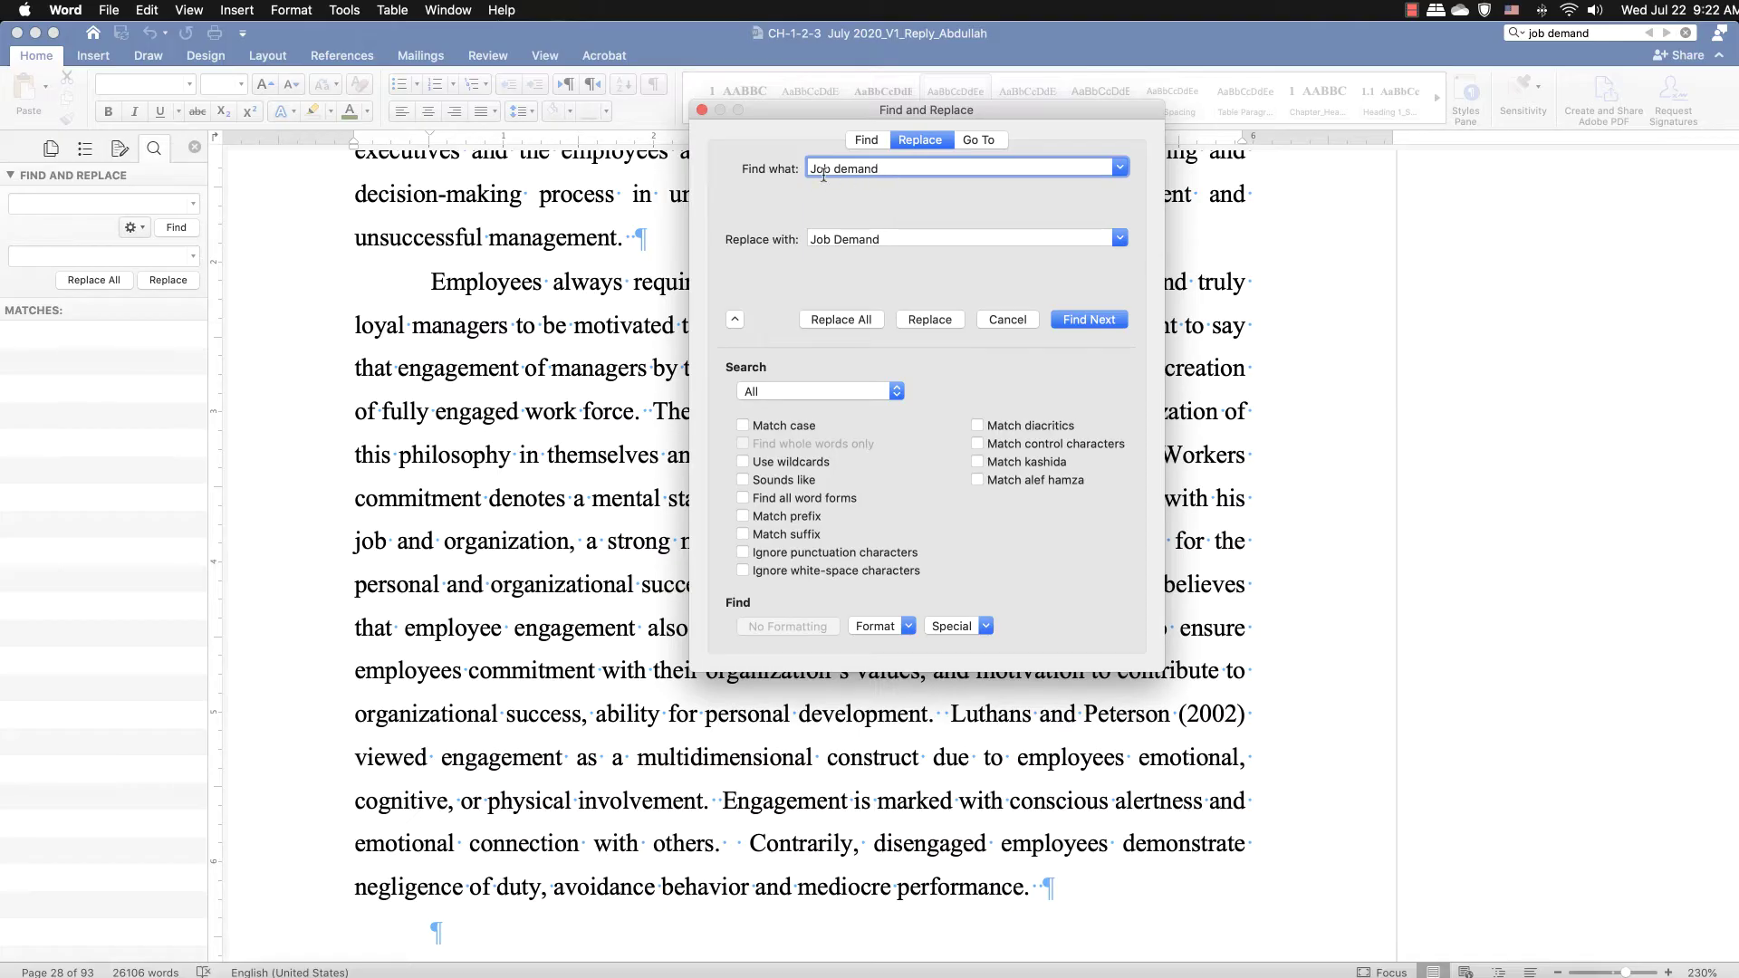
left_click(741, 426)
double_click(865, 169)
type("Demand")
left_click(812, 169)
- Step through the occurrences of Job demand until the whole document has been searched
left_click(1096, 322)
left_click_drag(1029, 110, 743, 404)
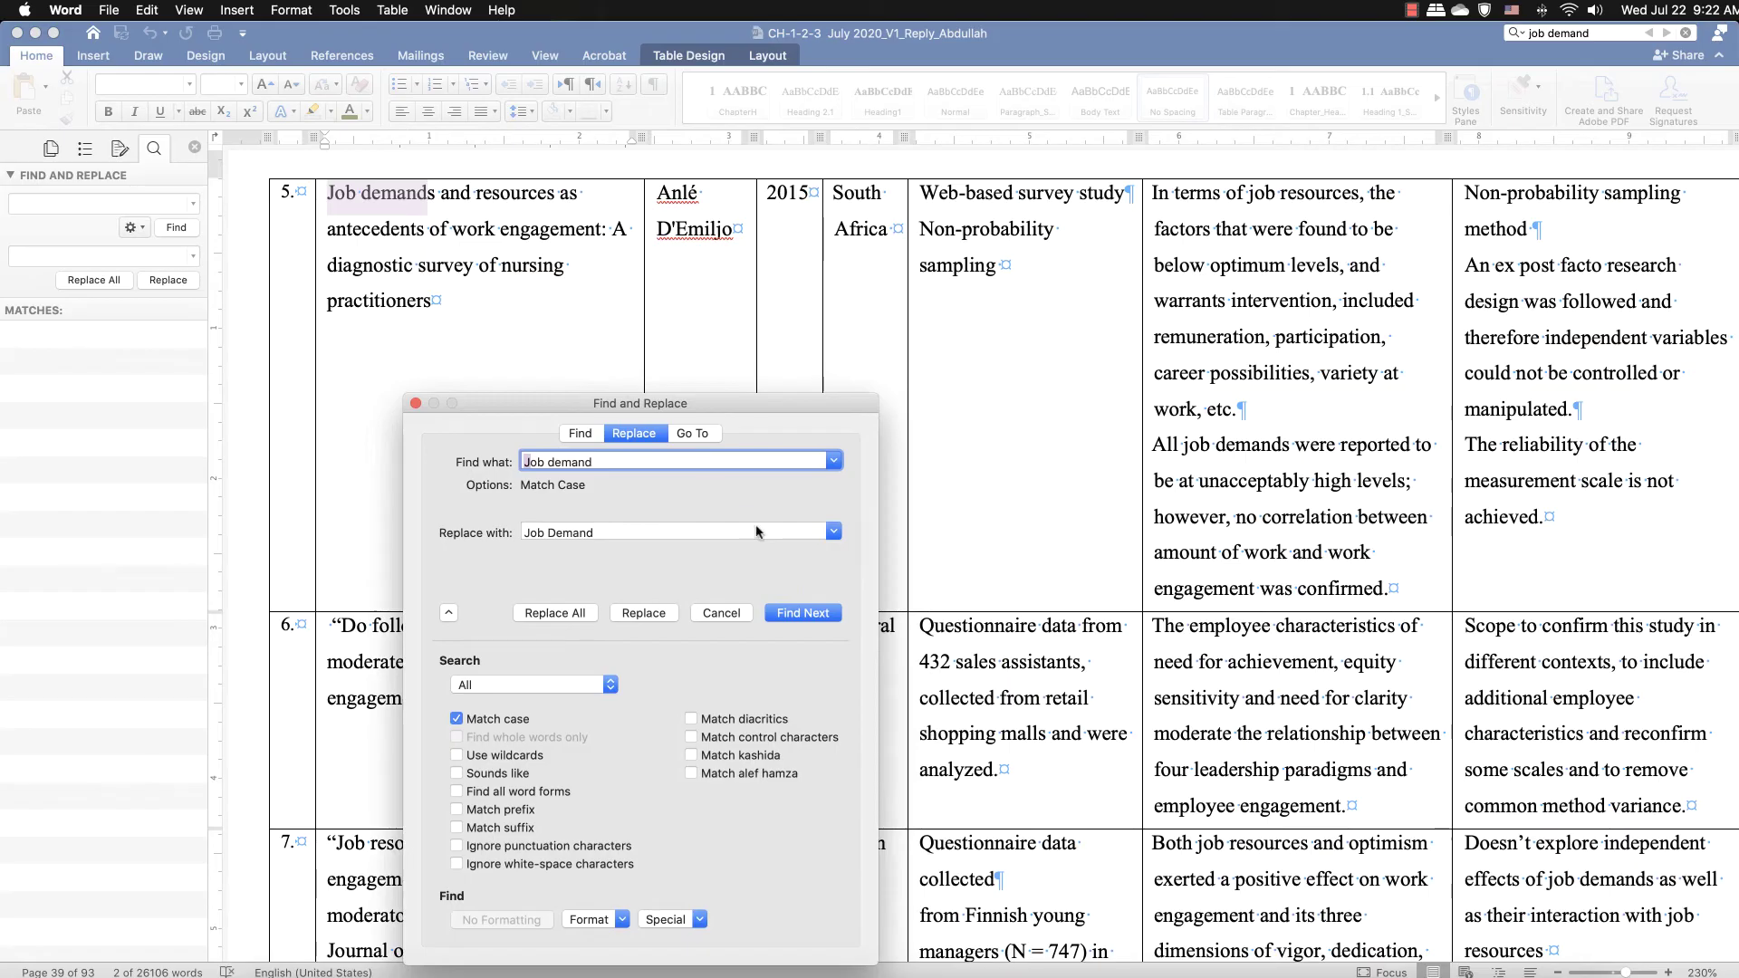
left_click(806, 613)
left_click(819, 616)
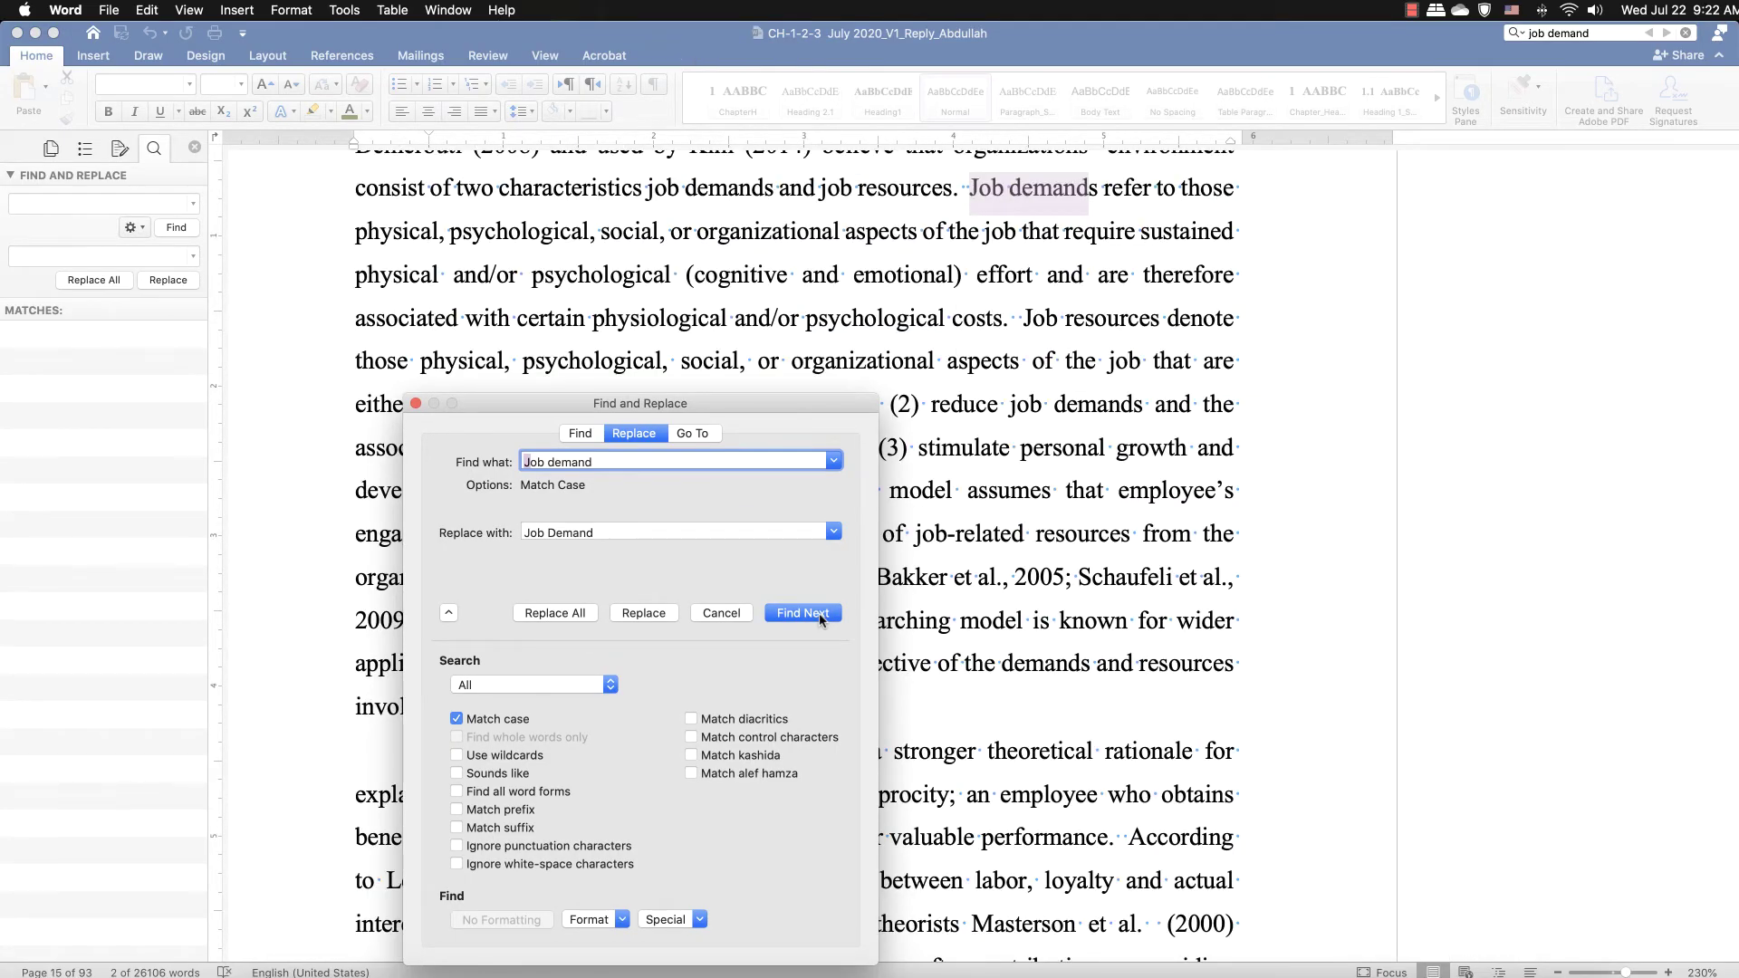
left_click(820, 616)
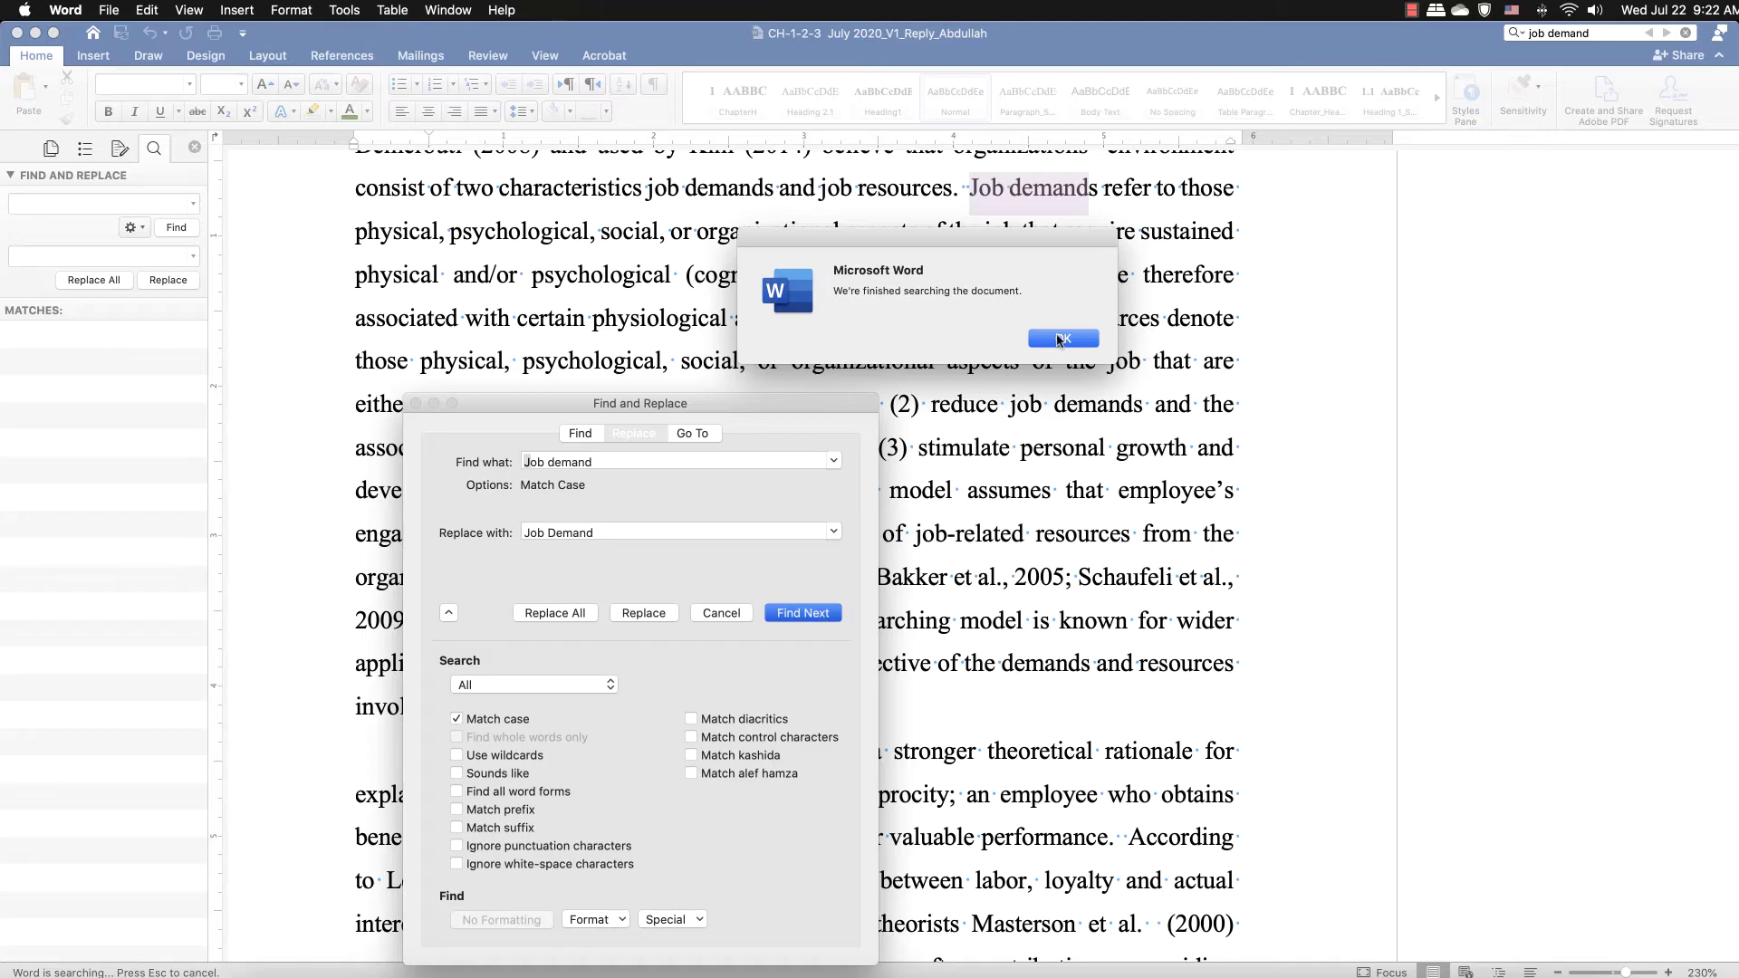
left_click(1061, 339)
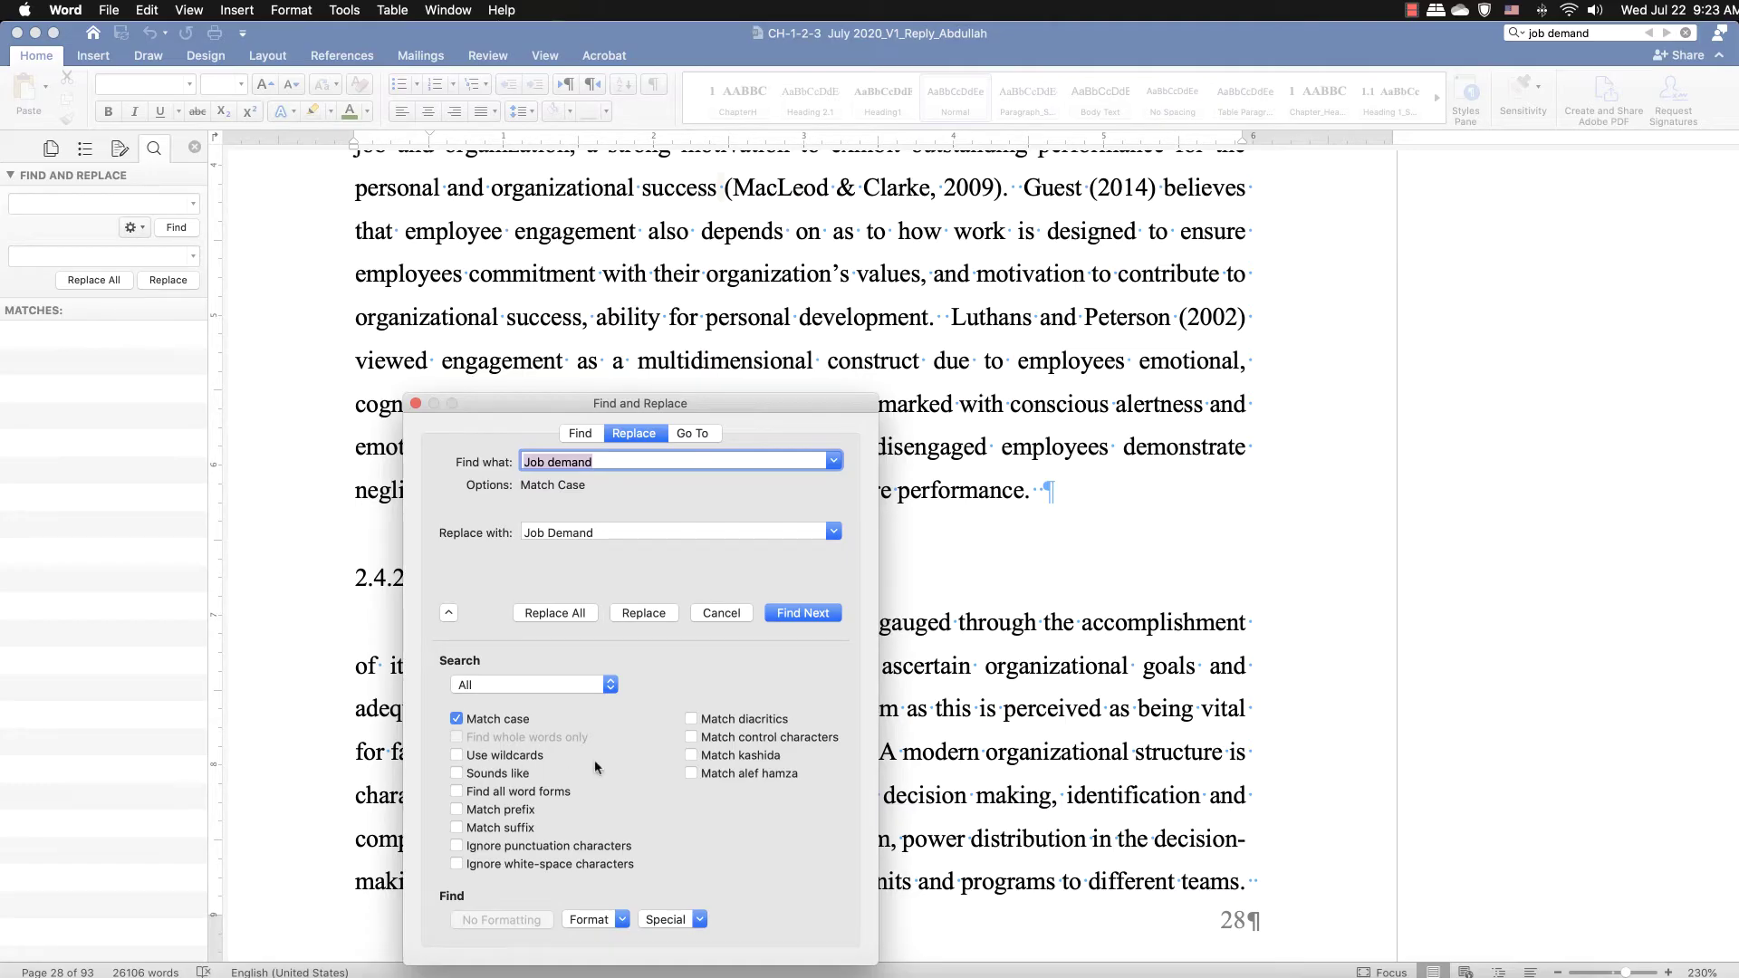
- Shorten both the search text and the replacement text to Job
left_click(593, 463)
key("BackSpace")
key("BackSpace")
key("BackSpace")
key("BackSpace")
key("BackSpace")
key("BackSpace")
key("BackSpace")
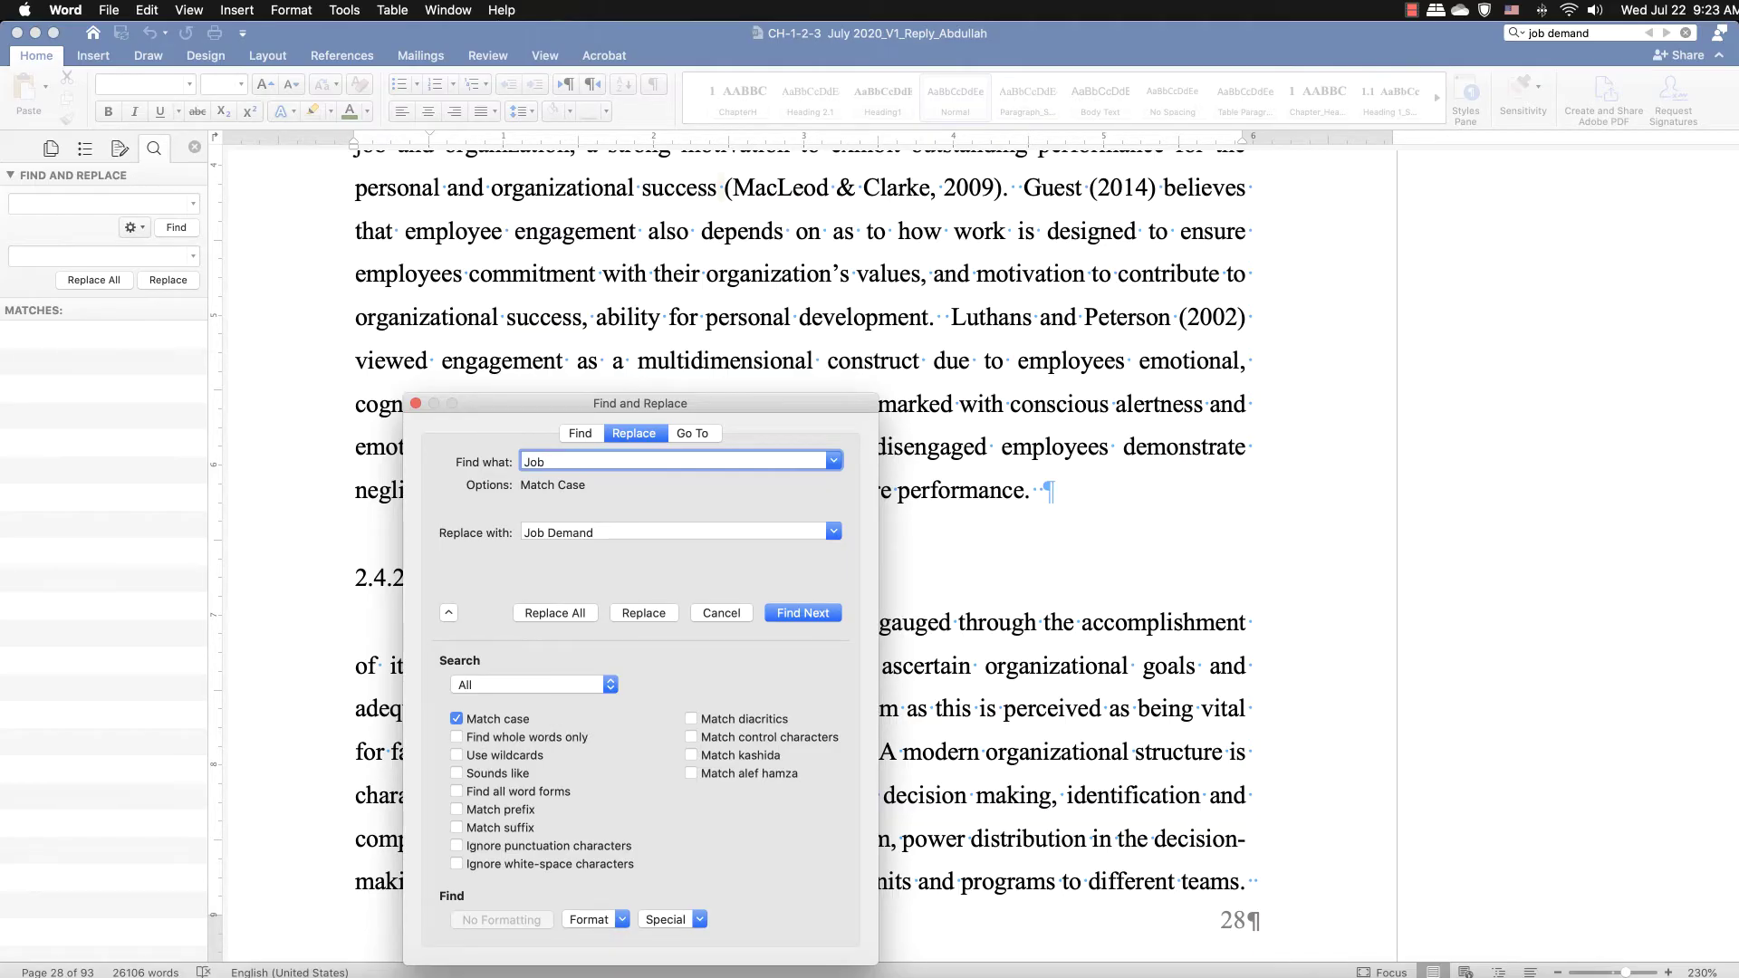
left_click(593, 534)
key("BackSpace")
key("BackSpace")
key("BackSpace")
key("BackSpace")
key("BackSpace")
key("BackSpace")
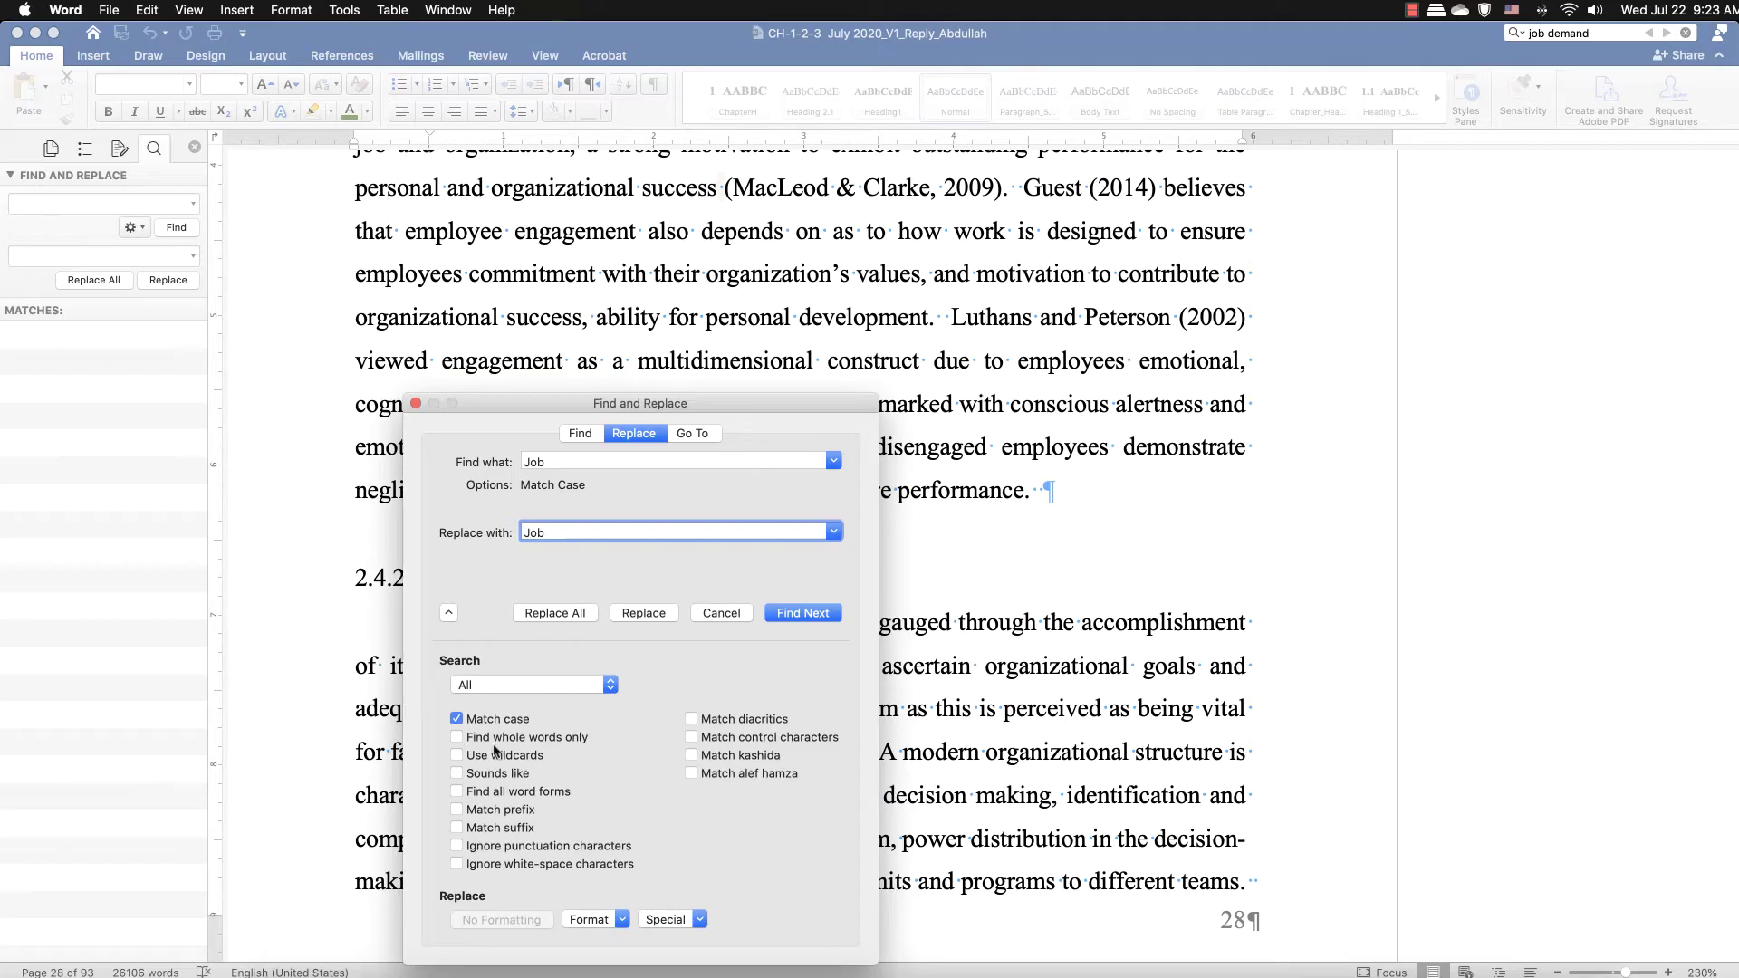
- Set the search text to Of and the replacement text to of
left_click(555, 462)
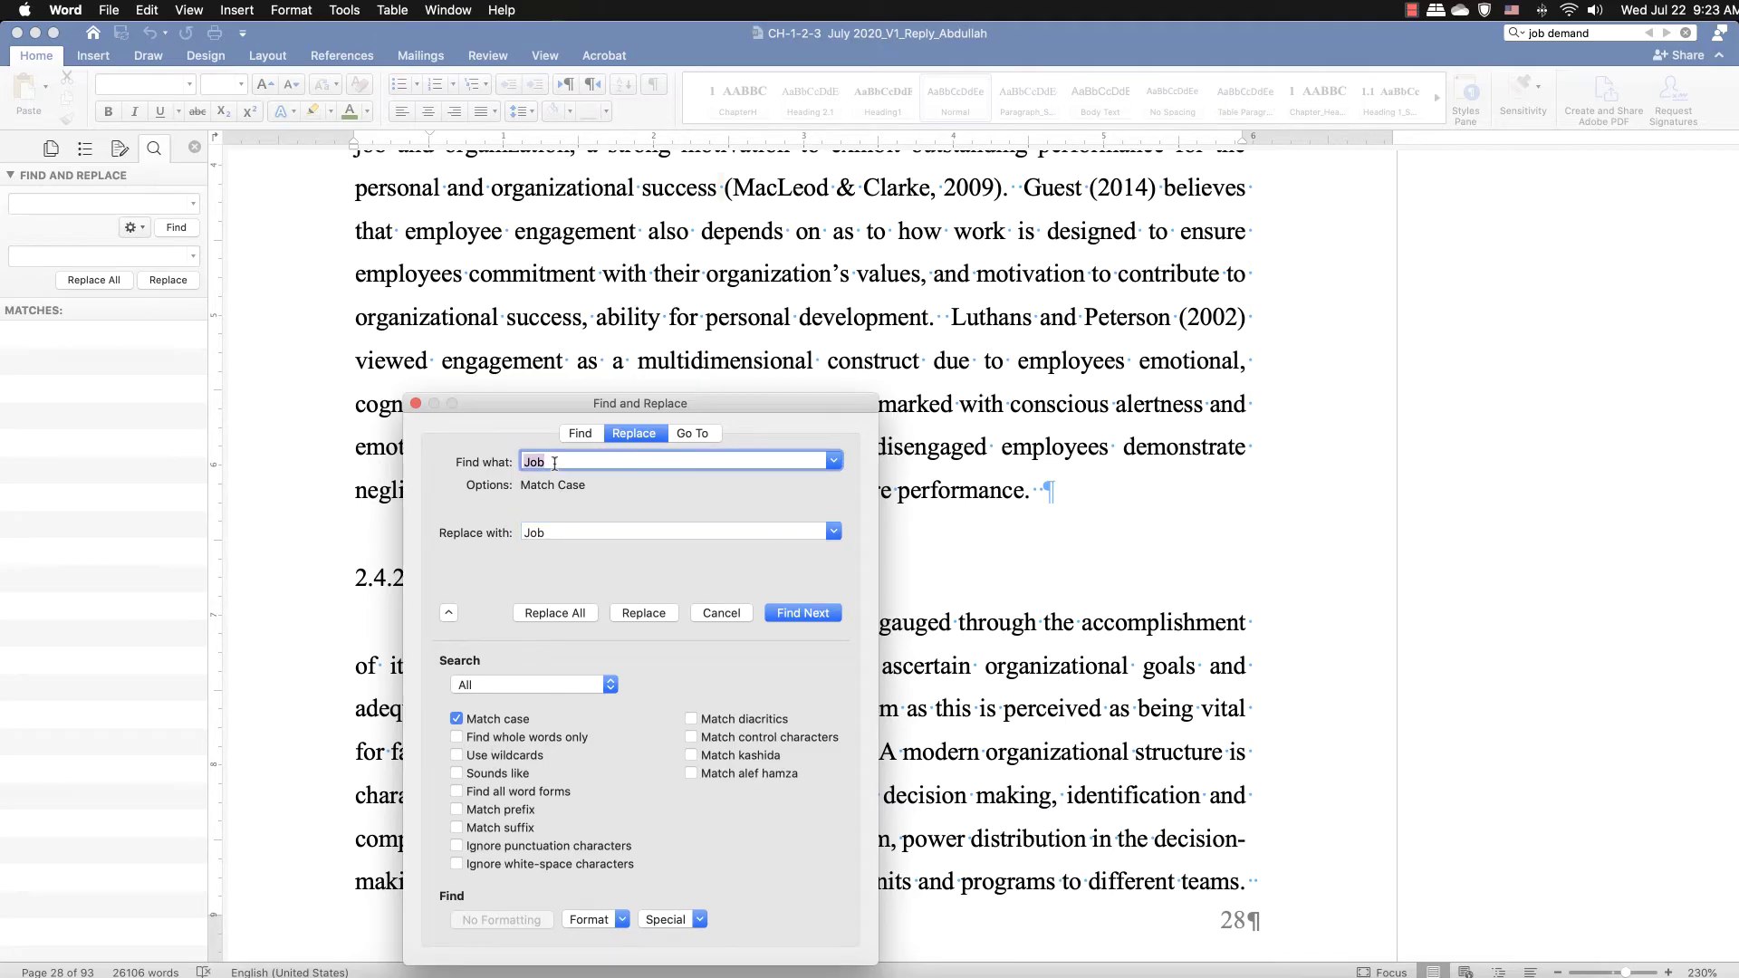
type("Of")
left_click(554, 533)
type("of")
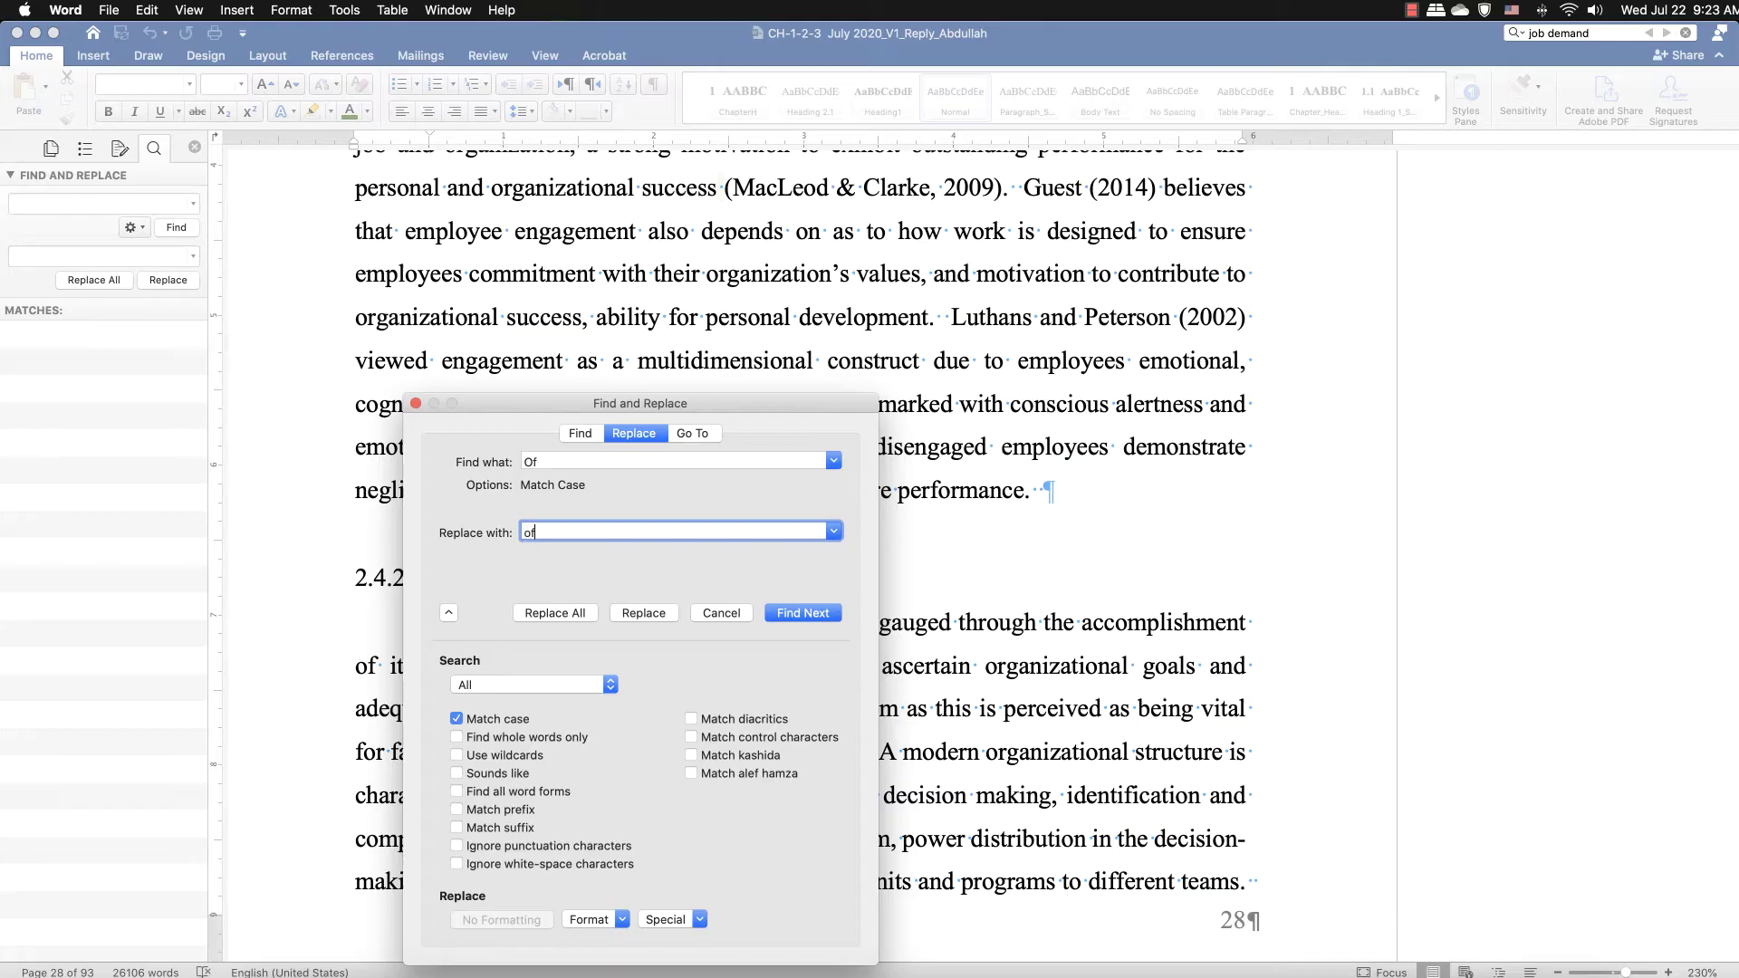
- Restrict the search to whole words only and find the next occurrence of Of
left_click(547, 463)
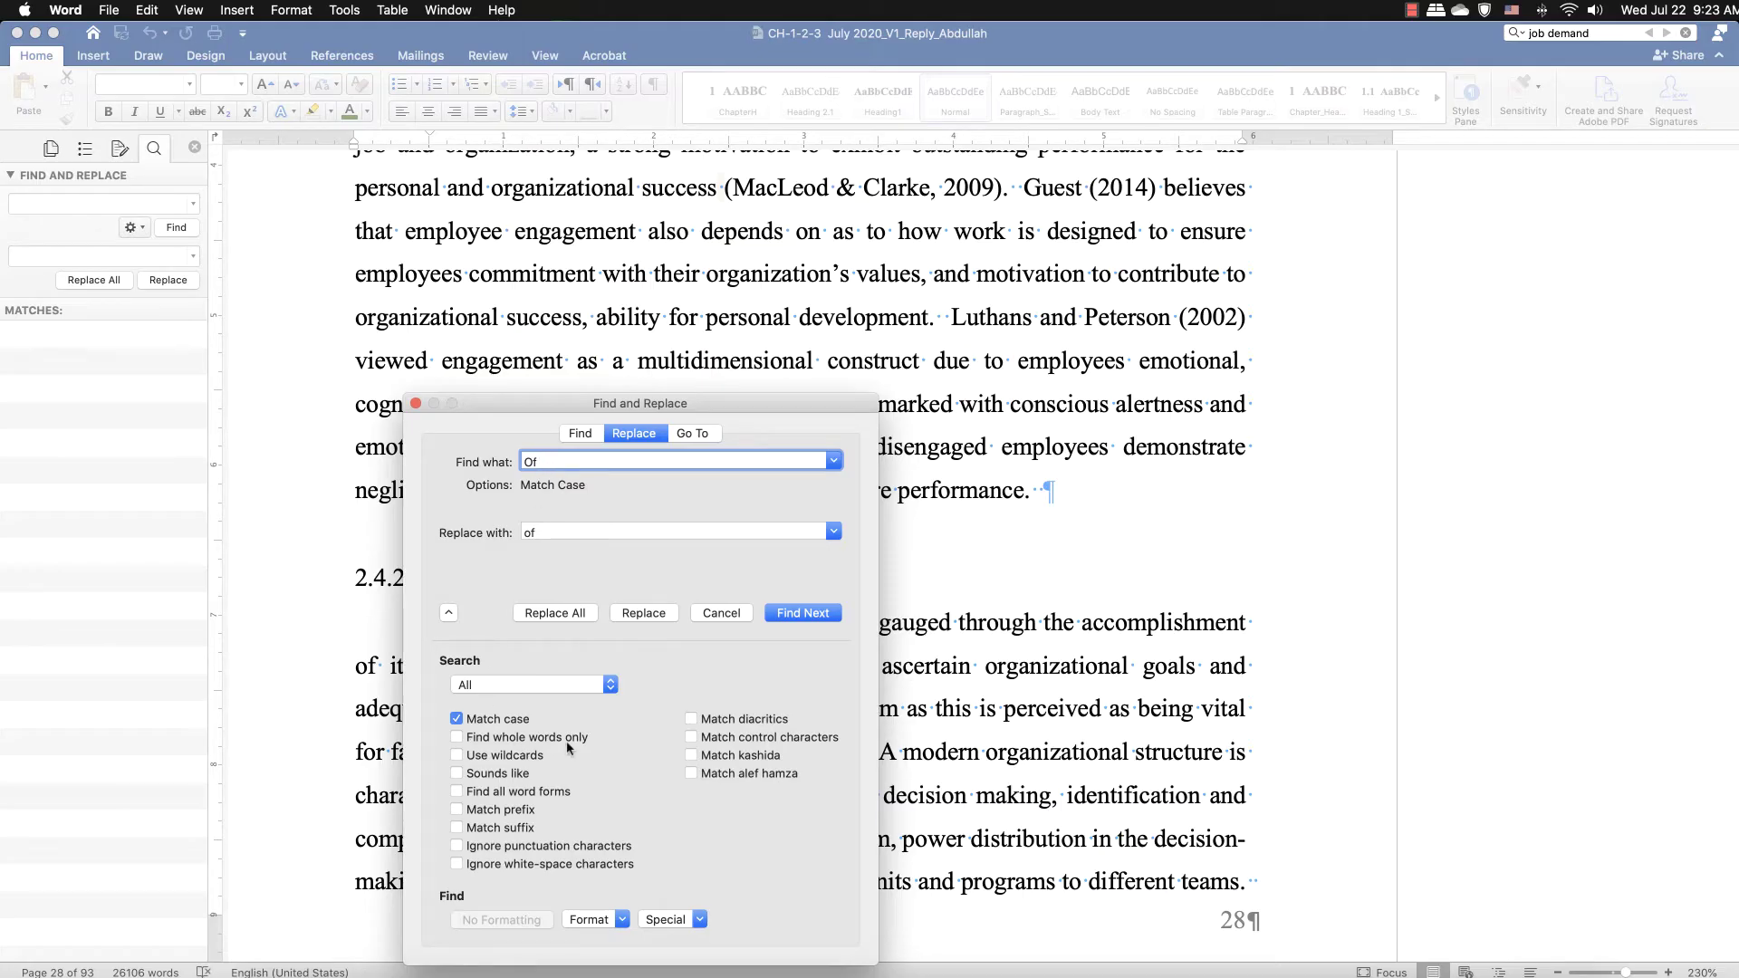
left_click(458, 738)
left_click(802, 618)
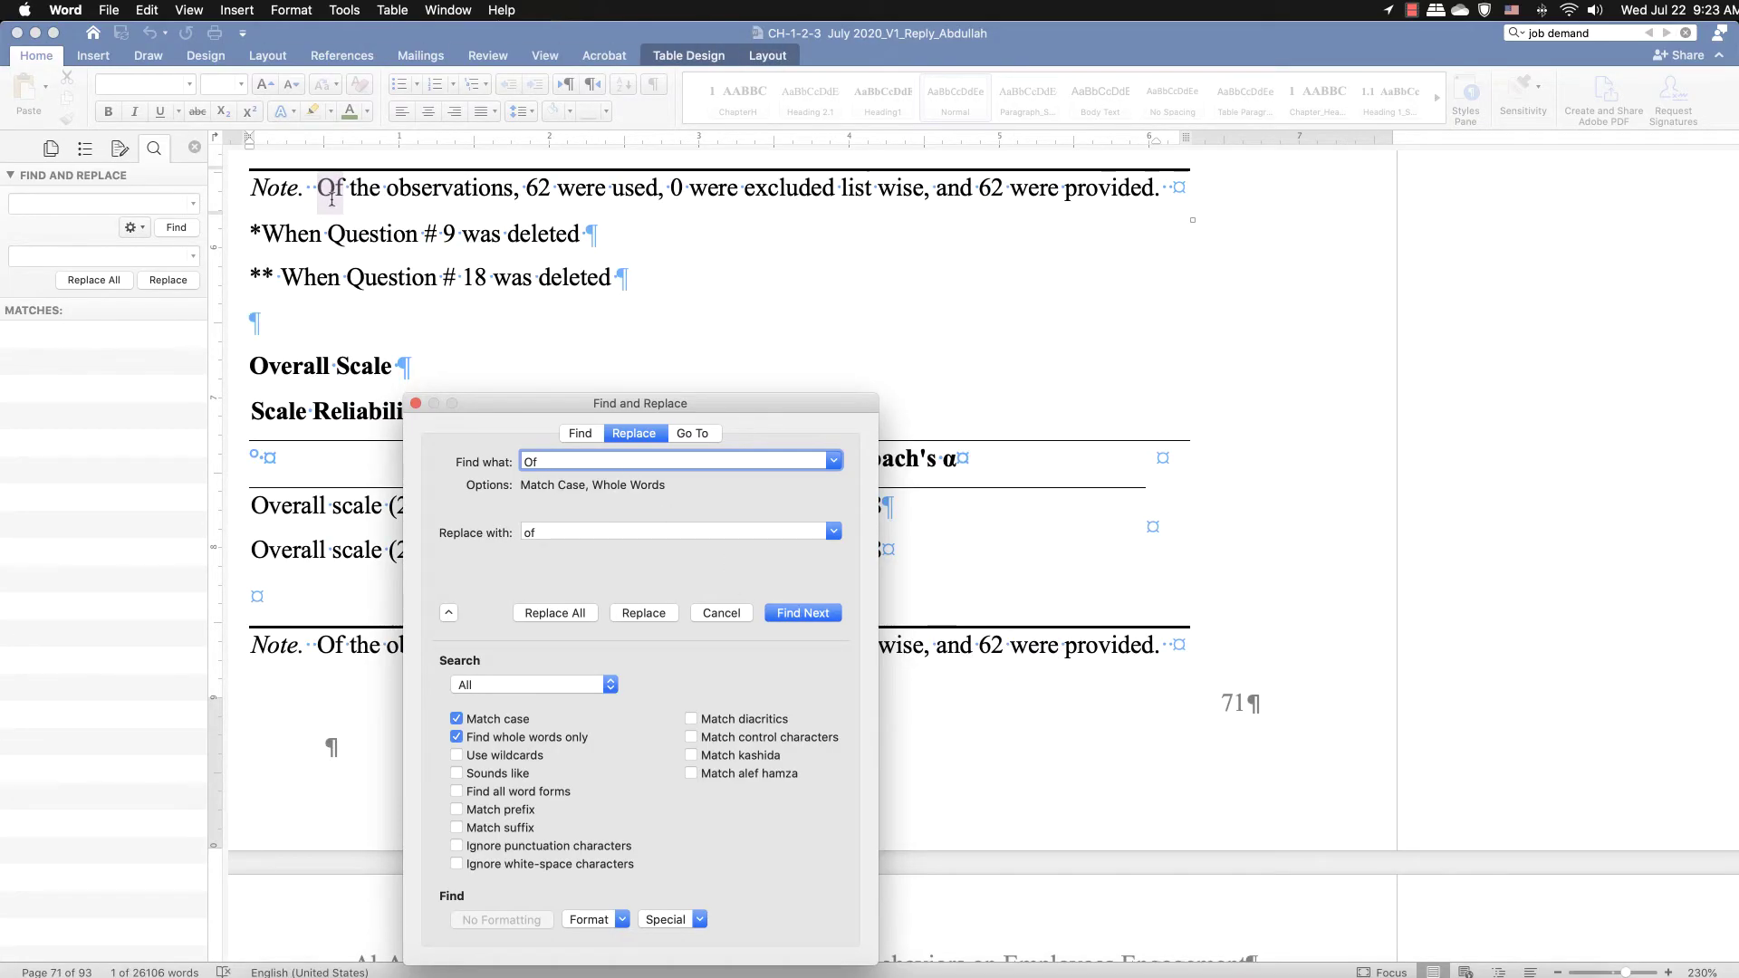
- Step through the remaining whole-word occurrences of Of until the whole document has been searched
left_click(825, 619)
left_click(825, 618)
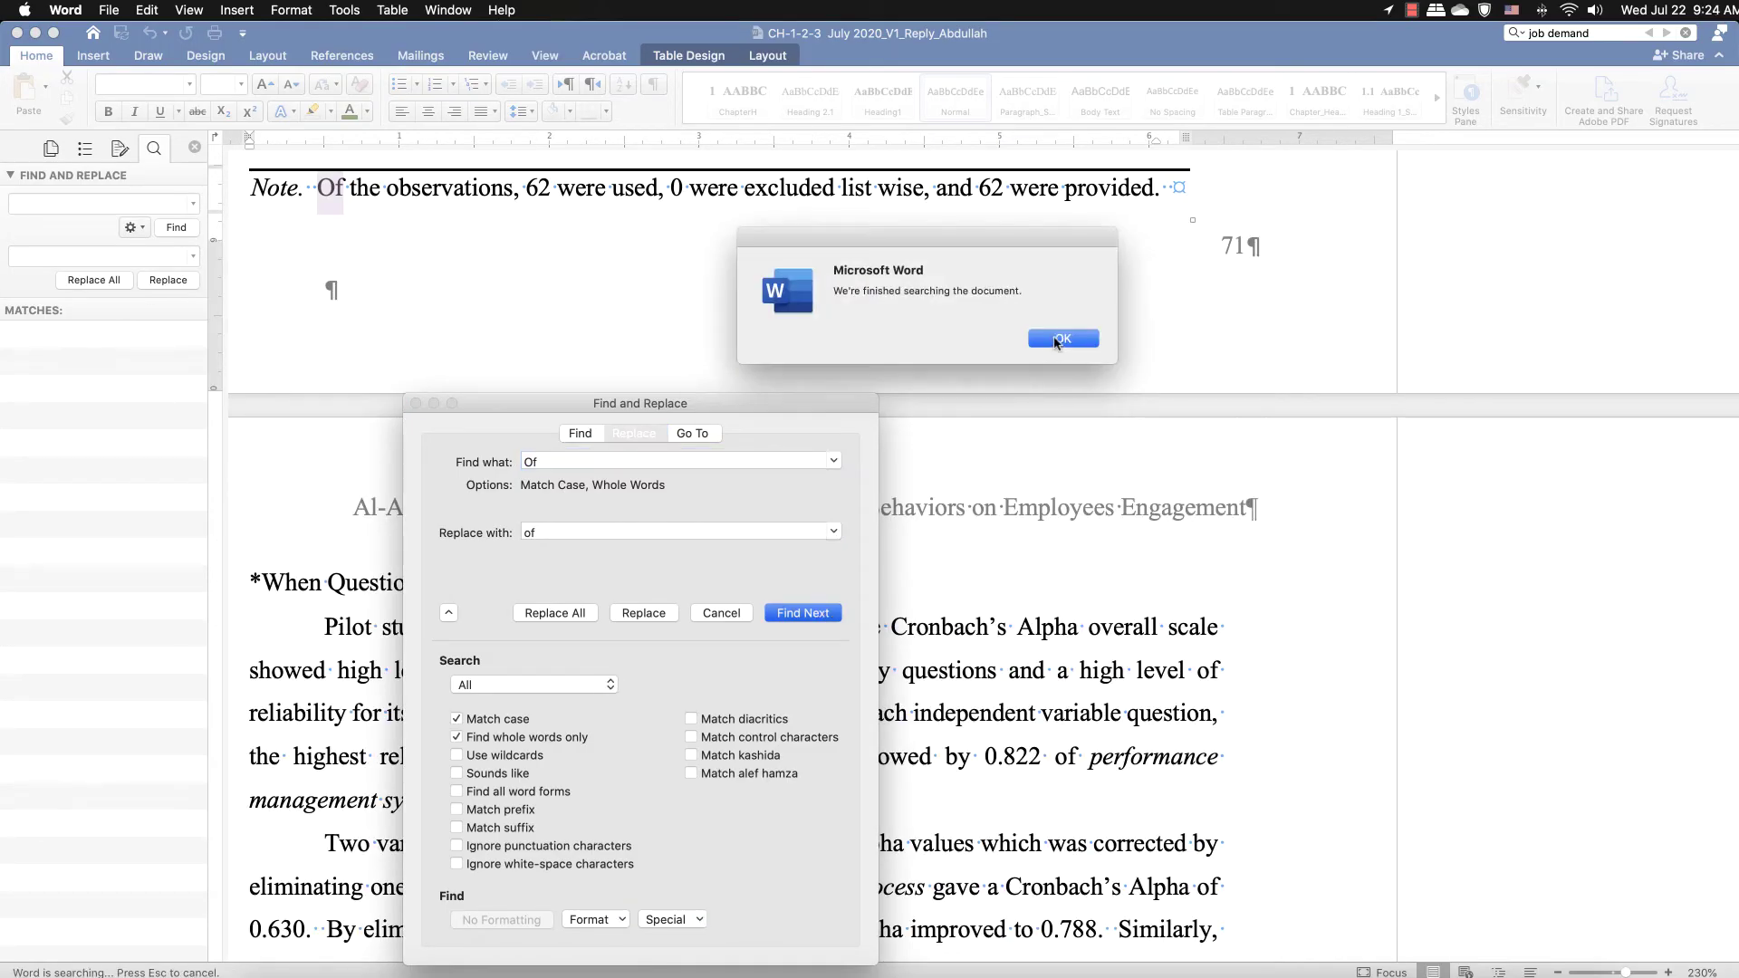
left_click(1062, 338)
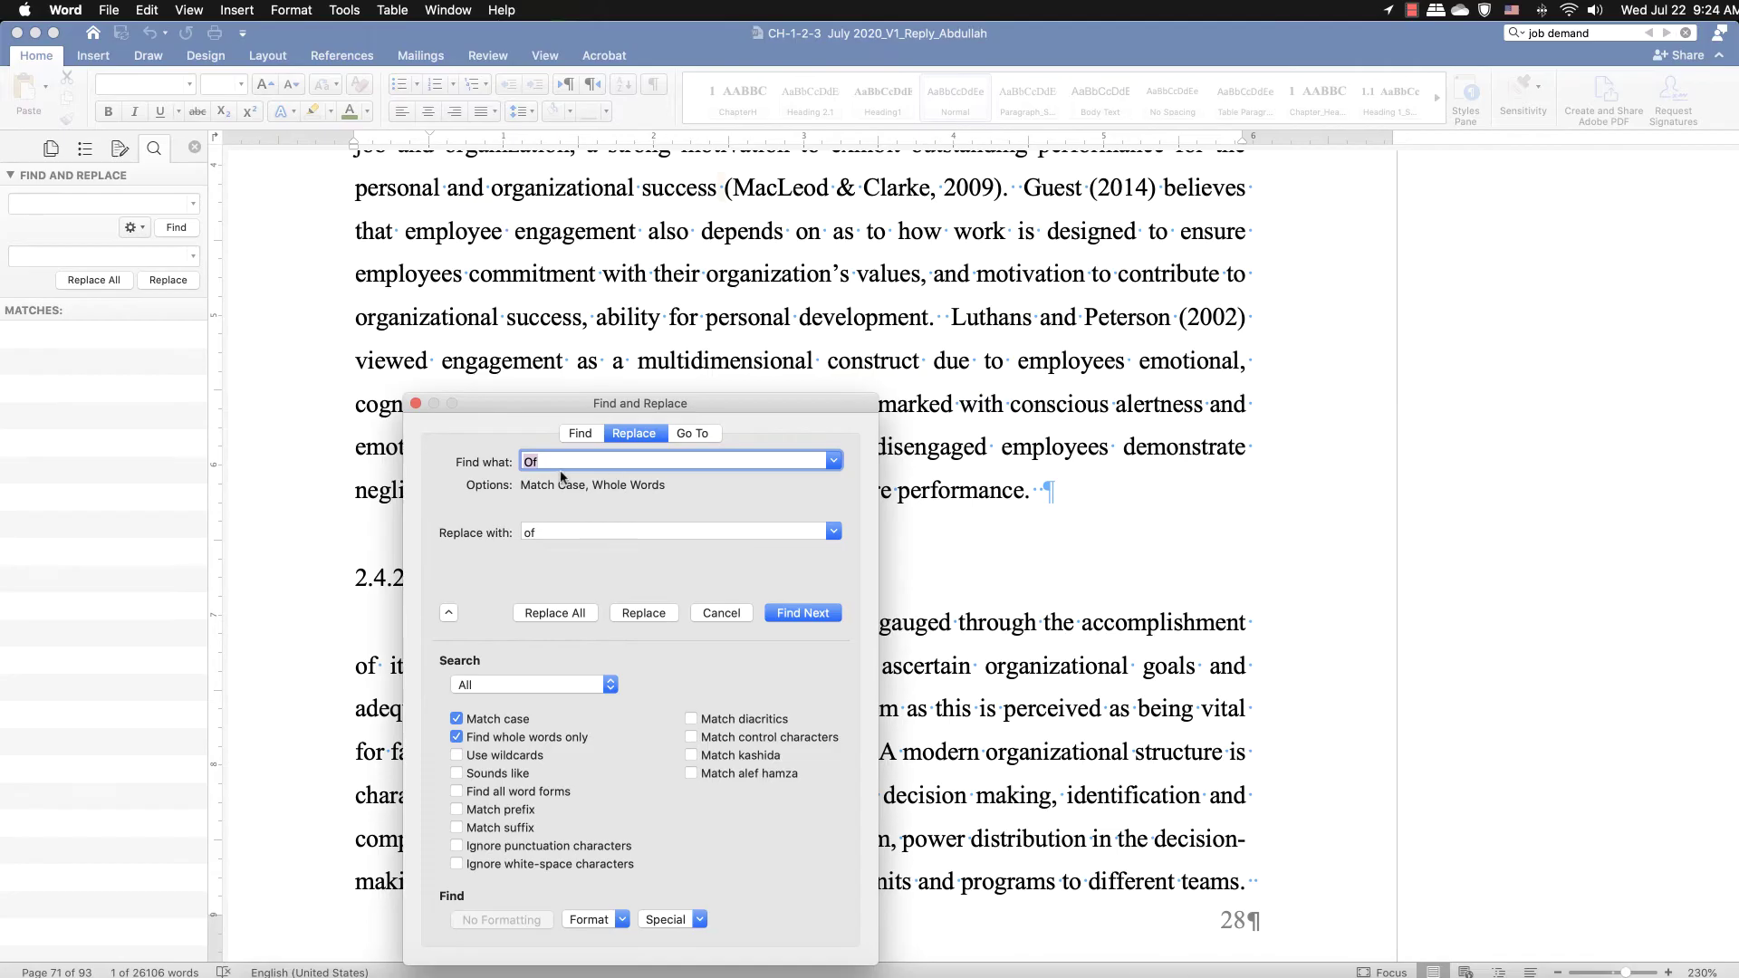
- Set the search text to In and the replacement text to in
type("In")
key("Tab")
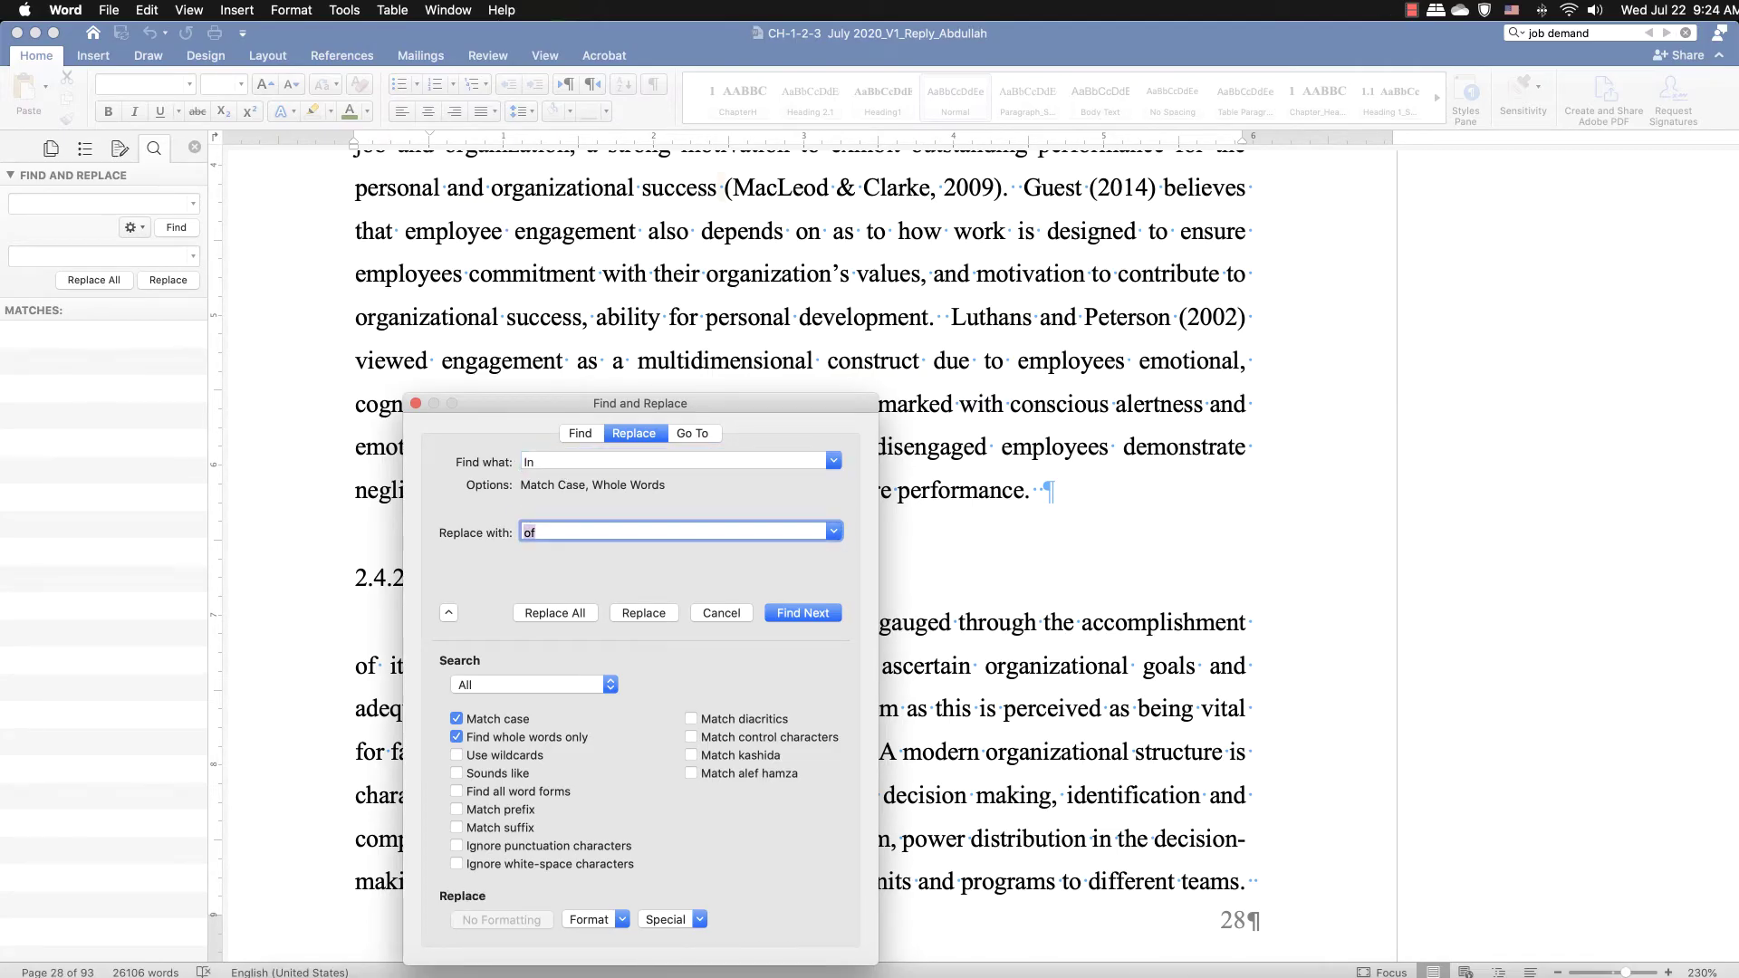
type("in")
- Step through the case-sensitive, whole-word occurrences of In in the document
left_click(791, 614)
left_click(791, 614)
left_click(791, 614)
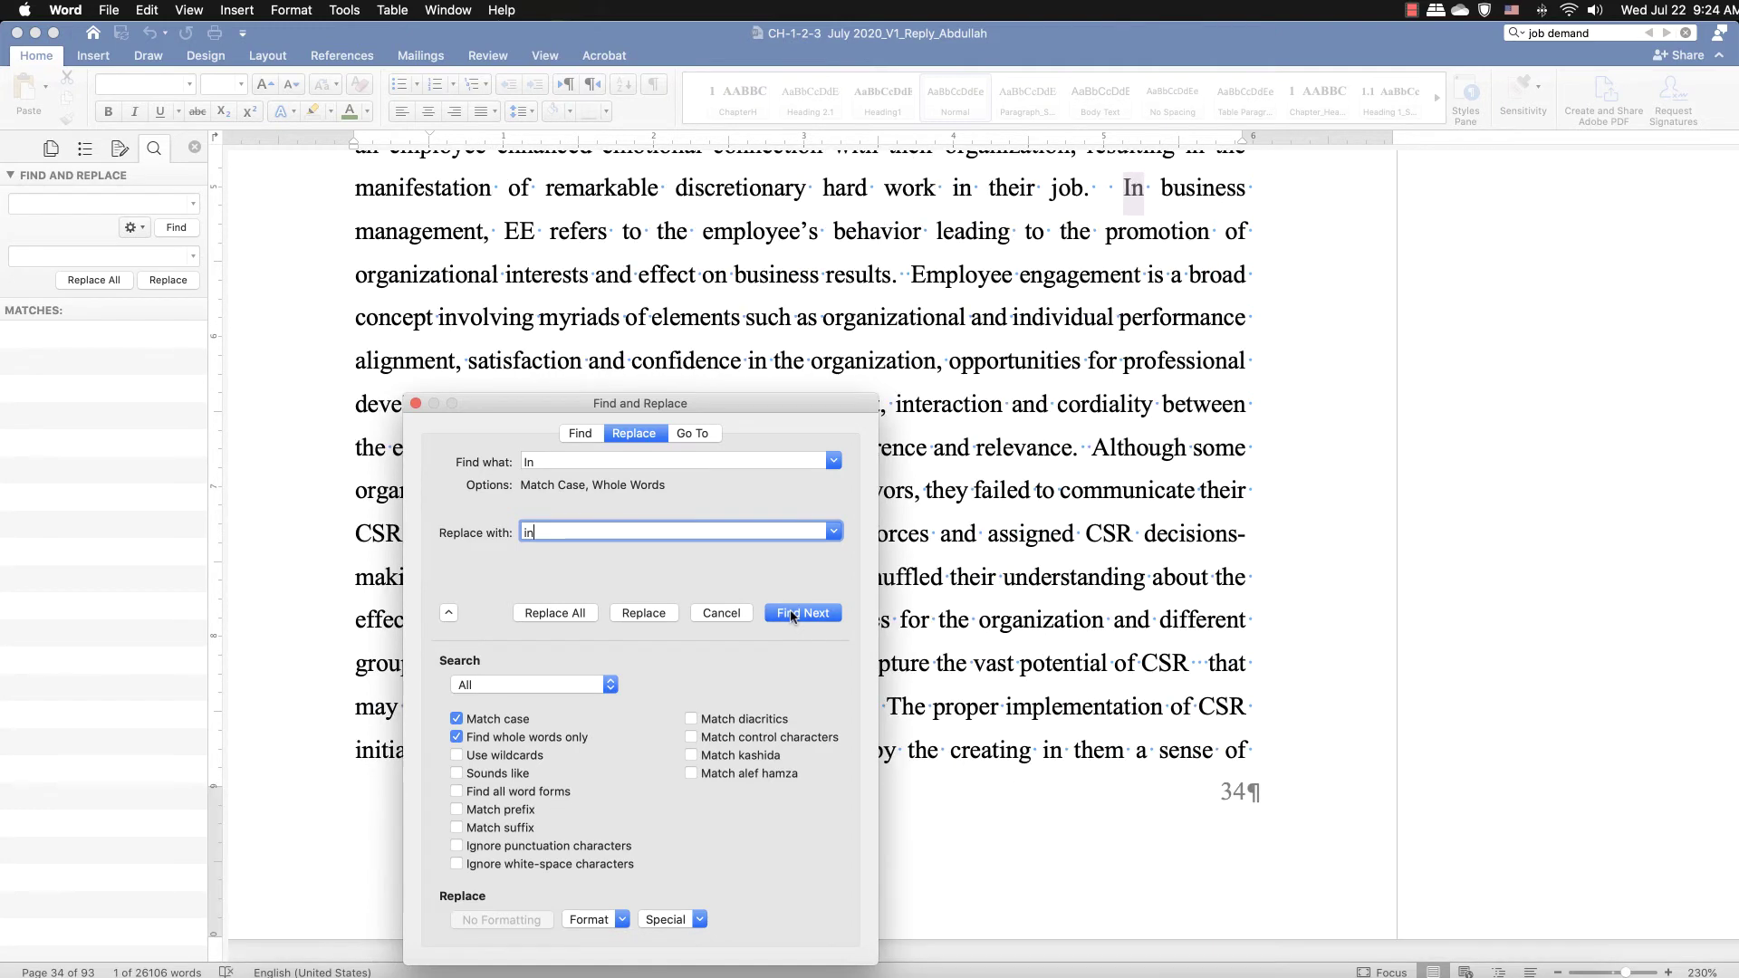
left_click(791, 614)
left_click(791, 614)
left_click(791, 614)
left_click(790, 614)
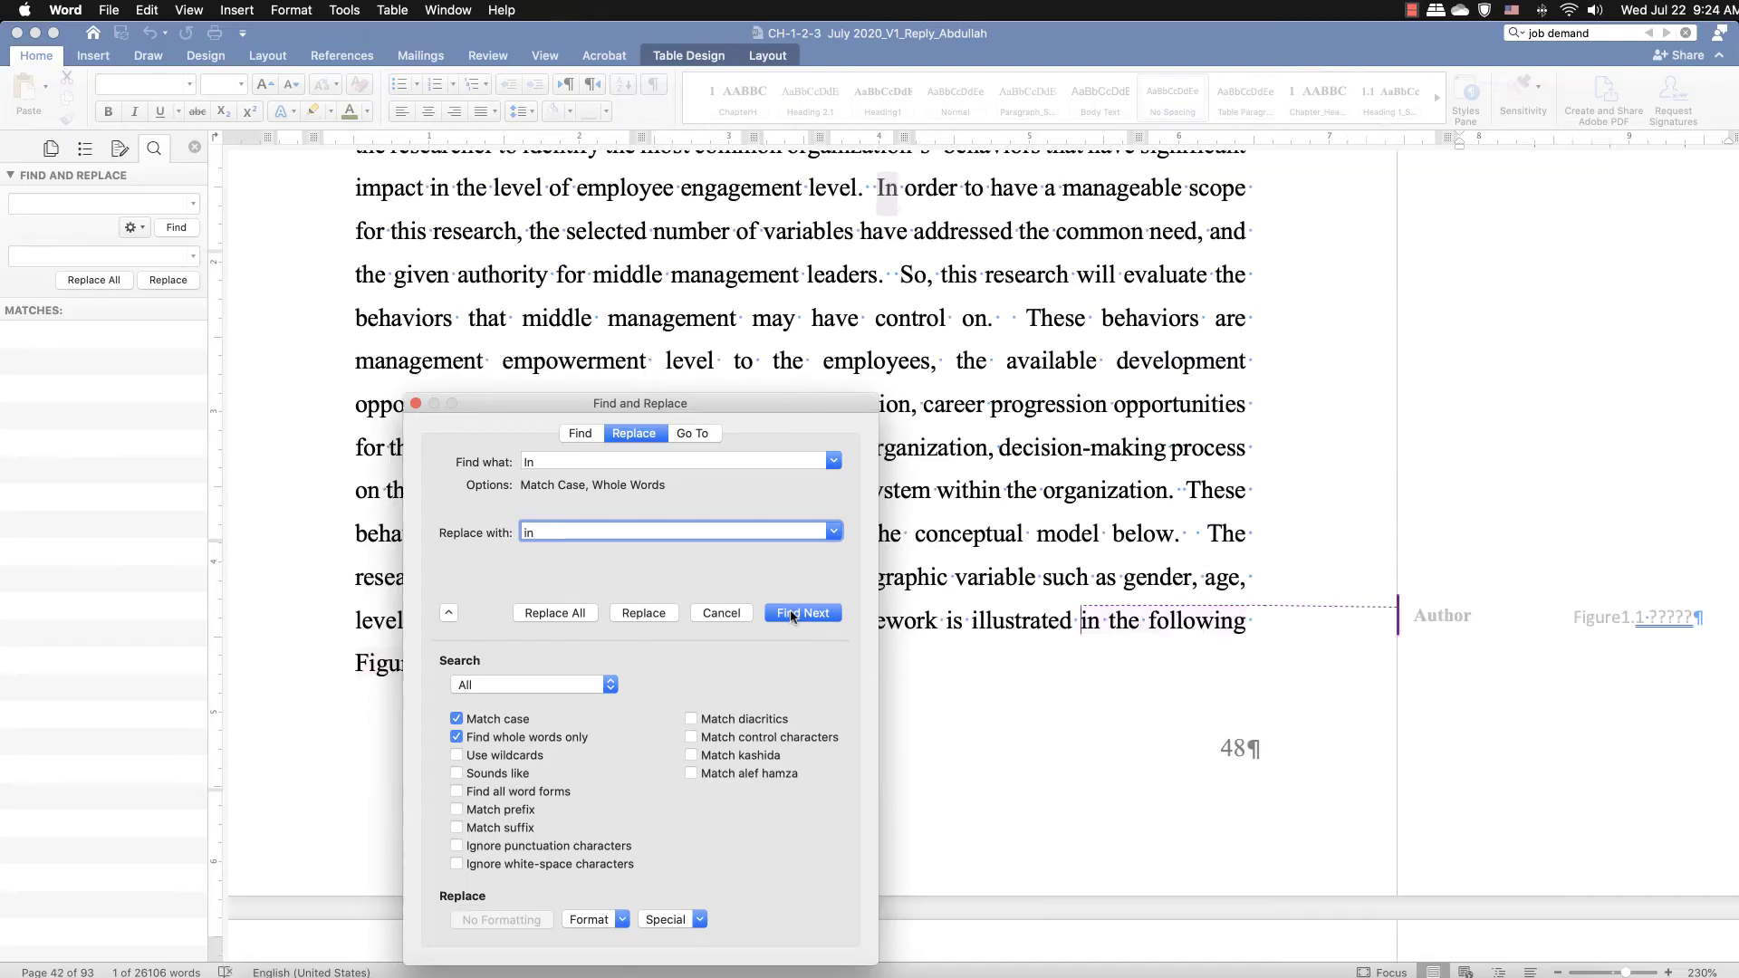
left_click(791, 614)
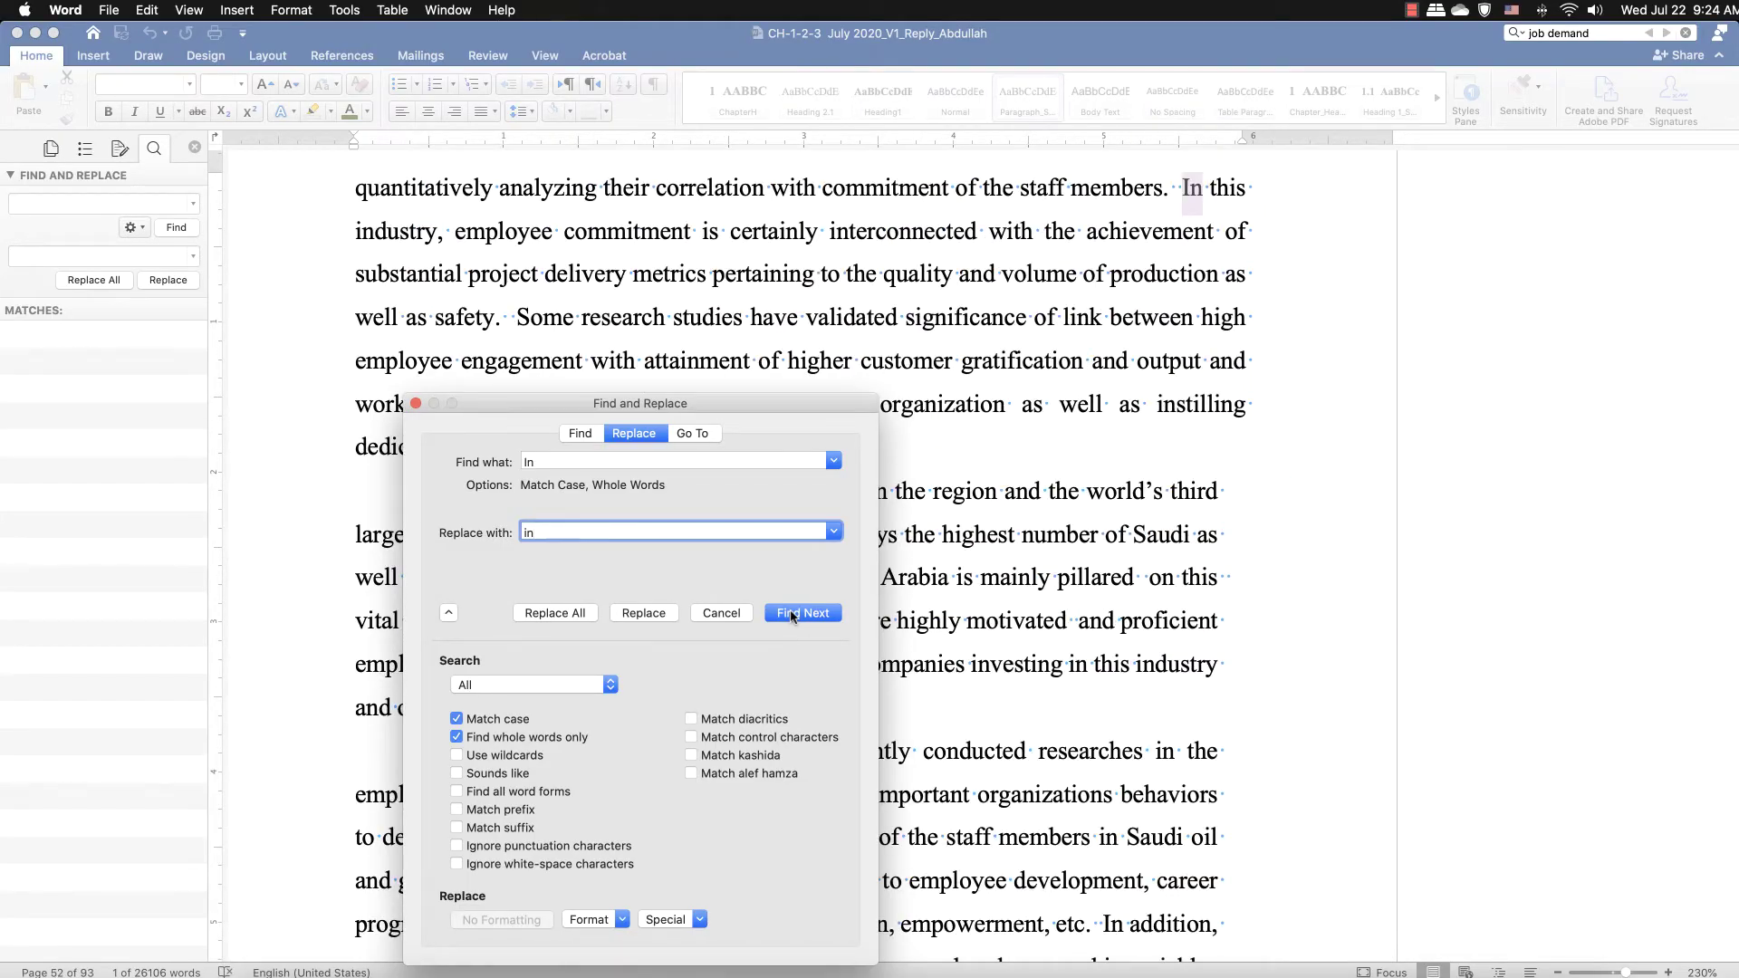
- Turn off case and whole-word matching, and set the search and replacement texts to a period followed by spaces
left_click(559, 464)
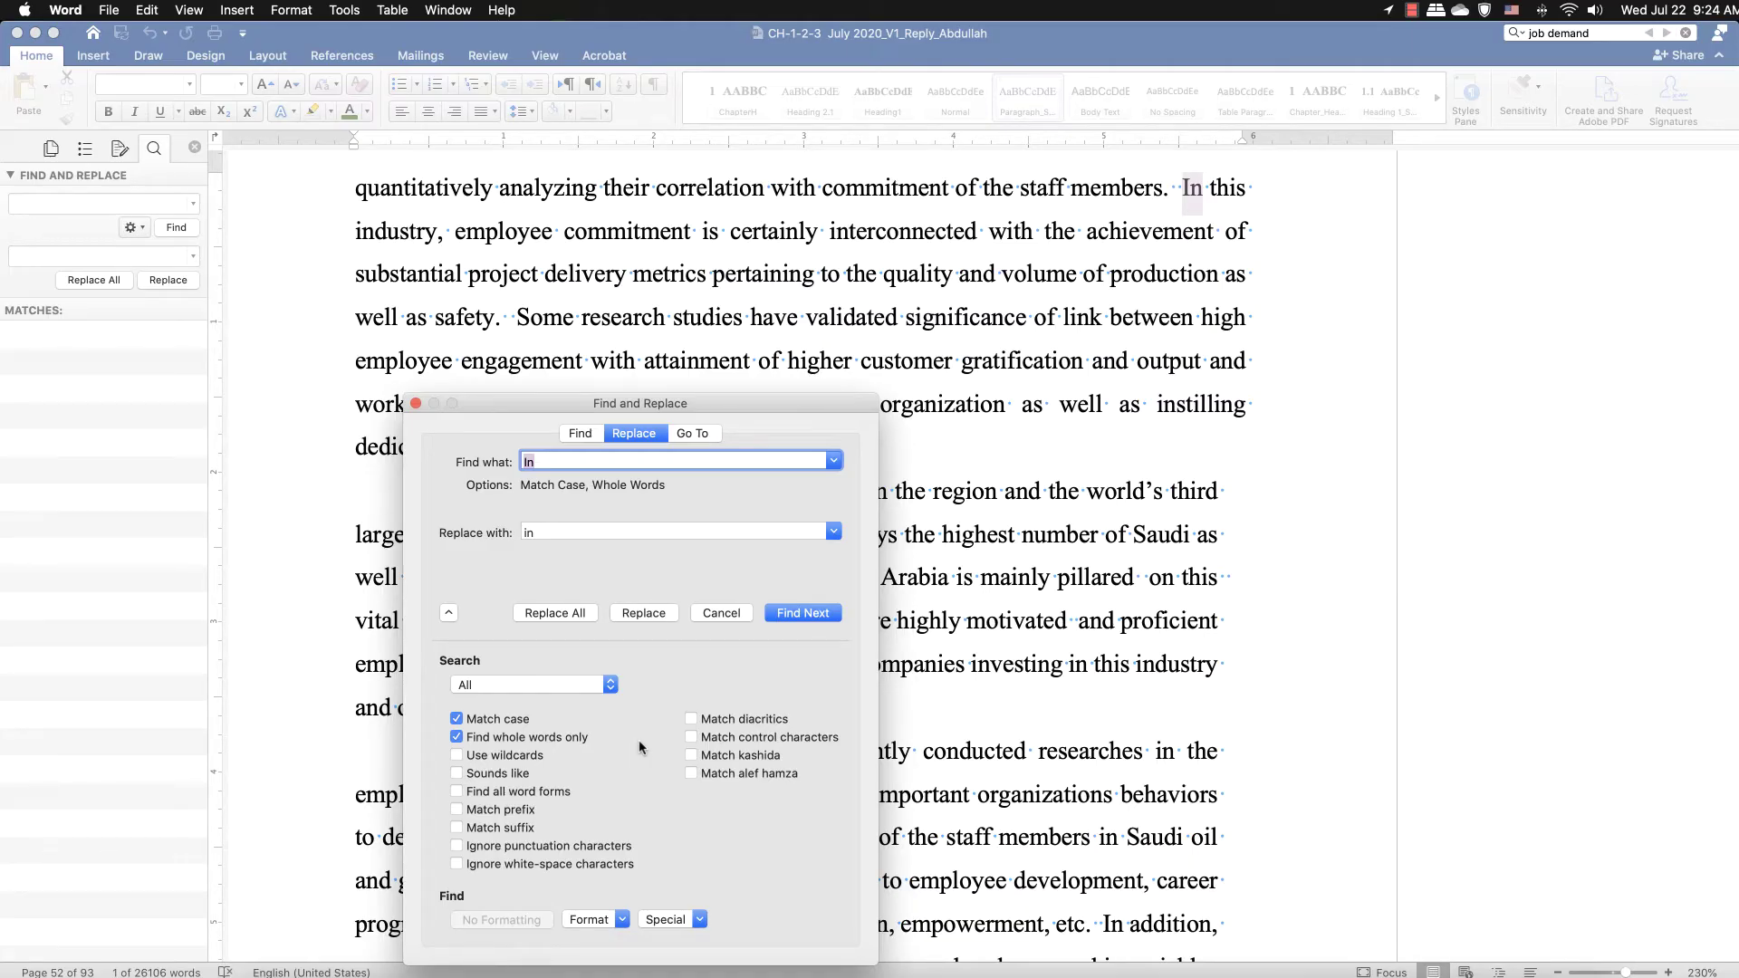
left_click(558, 462)
left_click(457, 719)
left_click(457, 737)
double_click(543, 461)
type(".")
key("BackSpace")
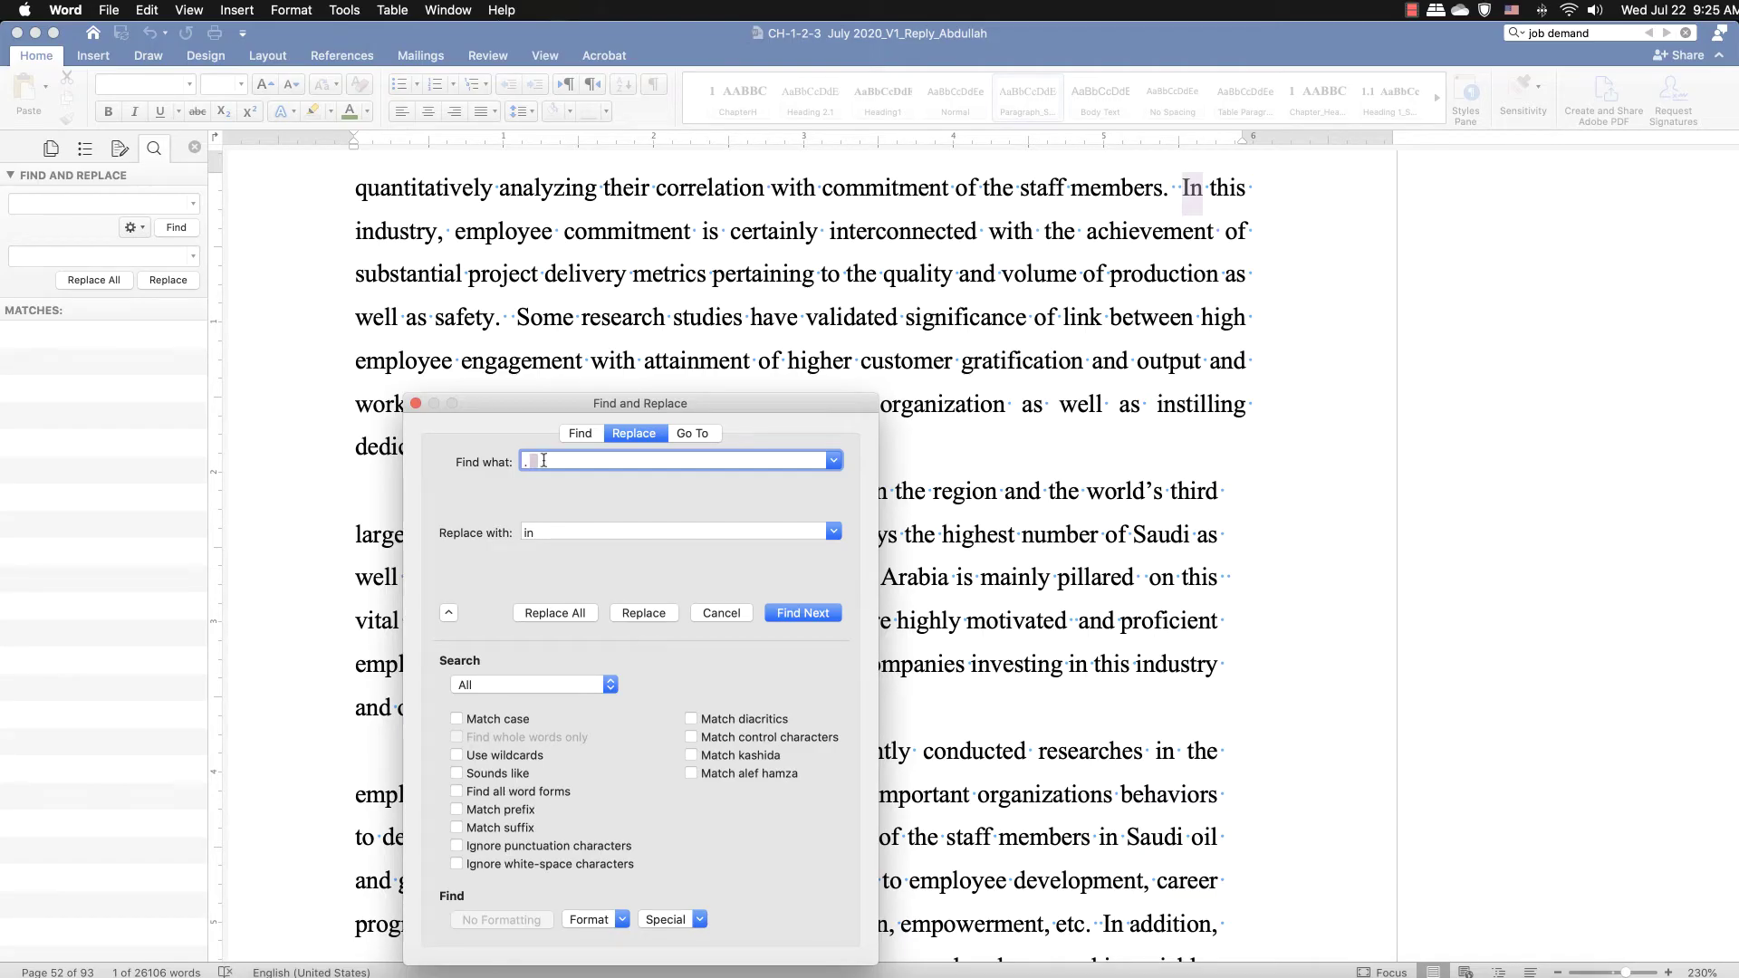
left_click(546, 531)
type(".")
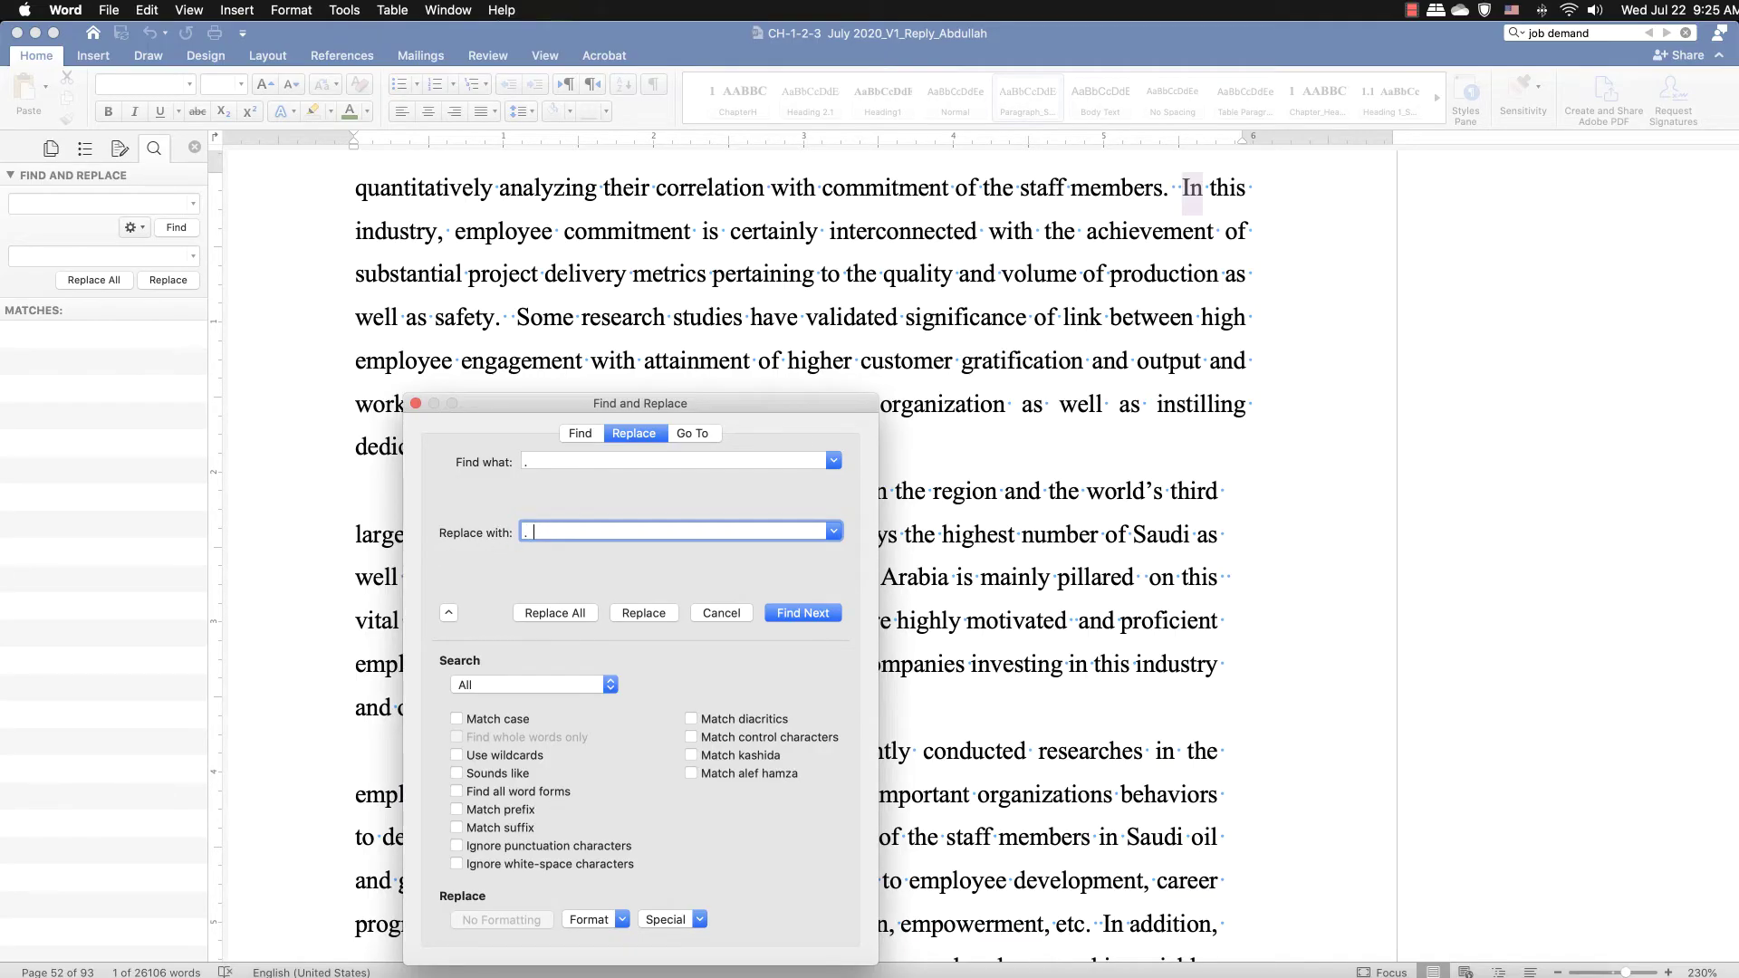
- Step through the places where extra spaces follow a period, then close the find and replace dialog
left_click(783, 616)
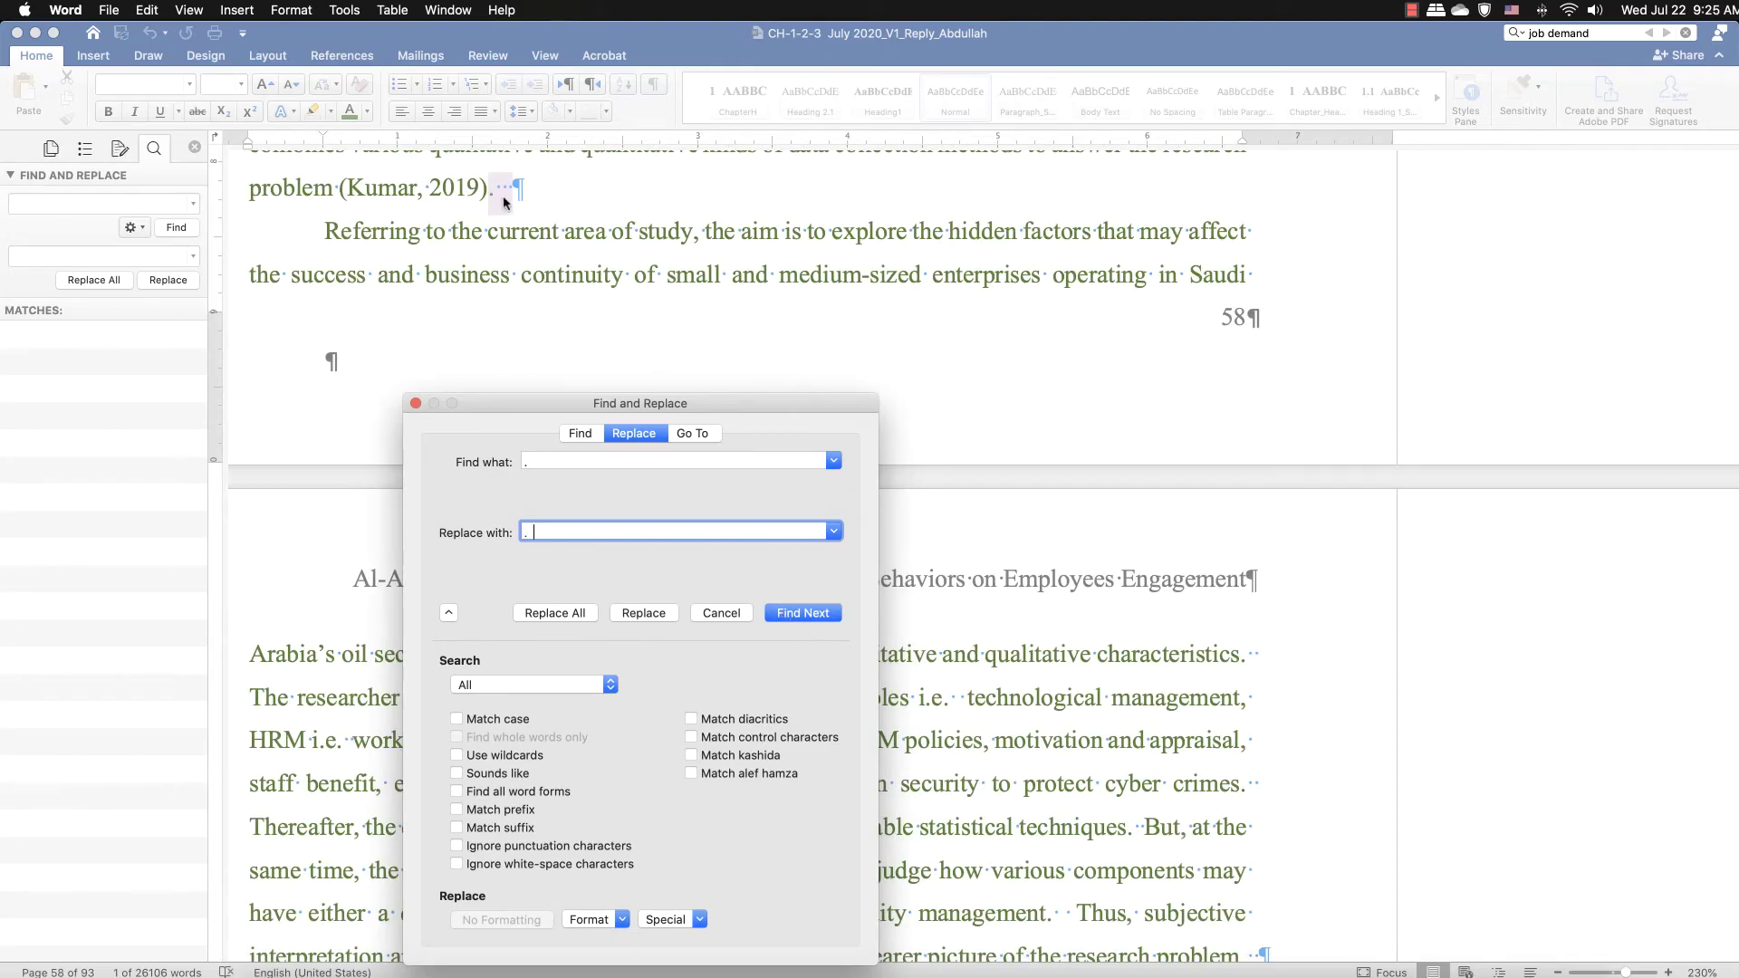
left_click(800, 614)
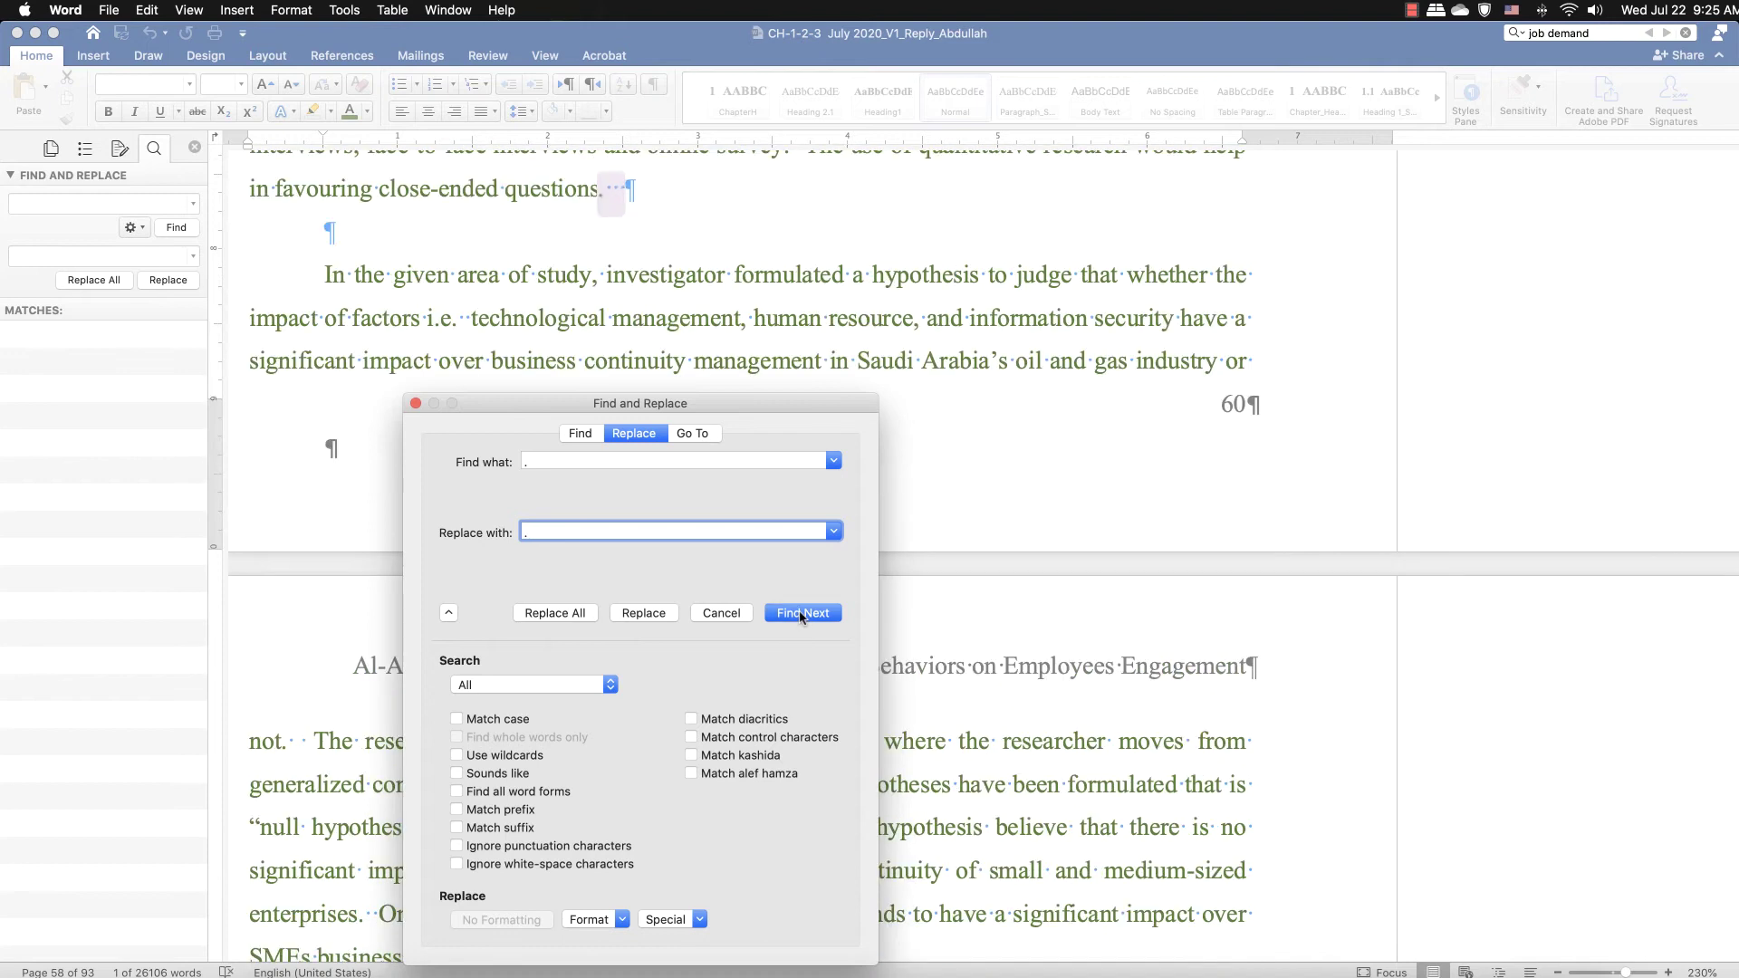
left_click(789, 615)
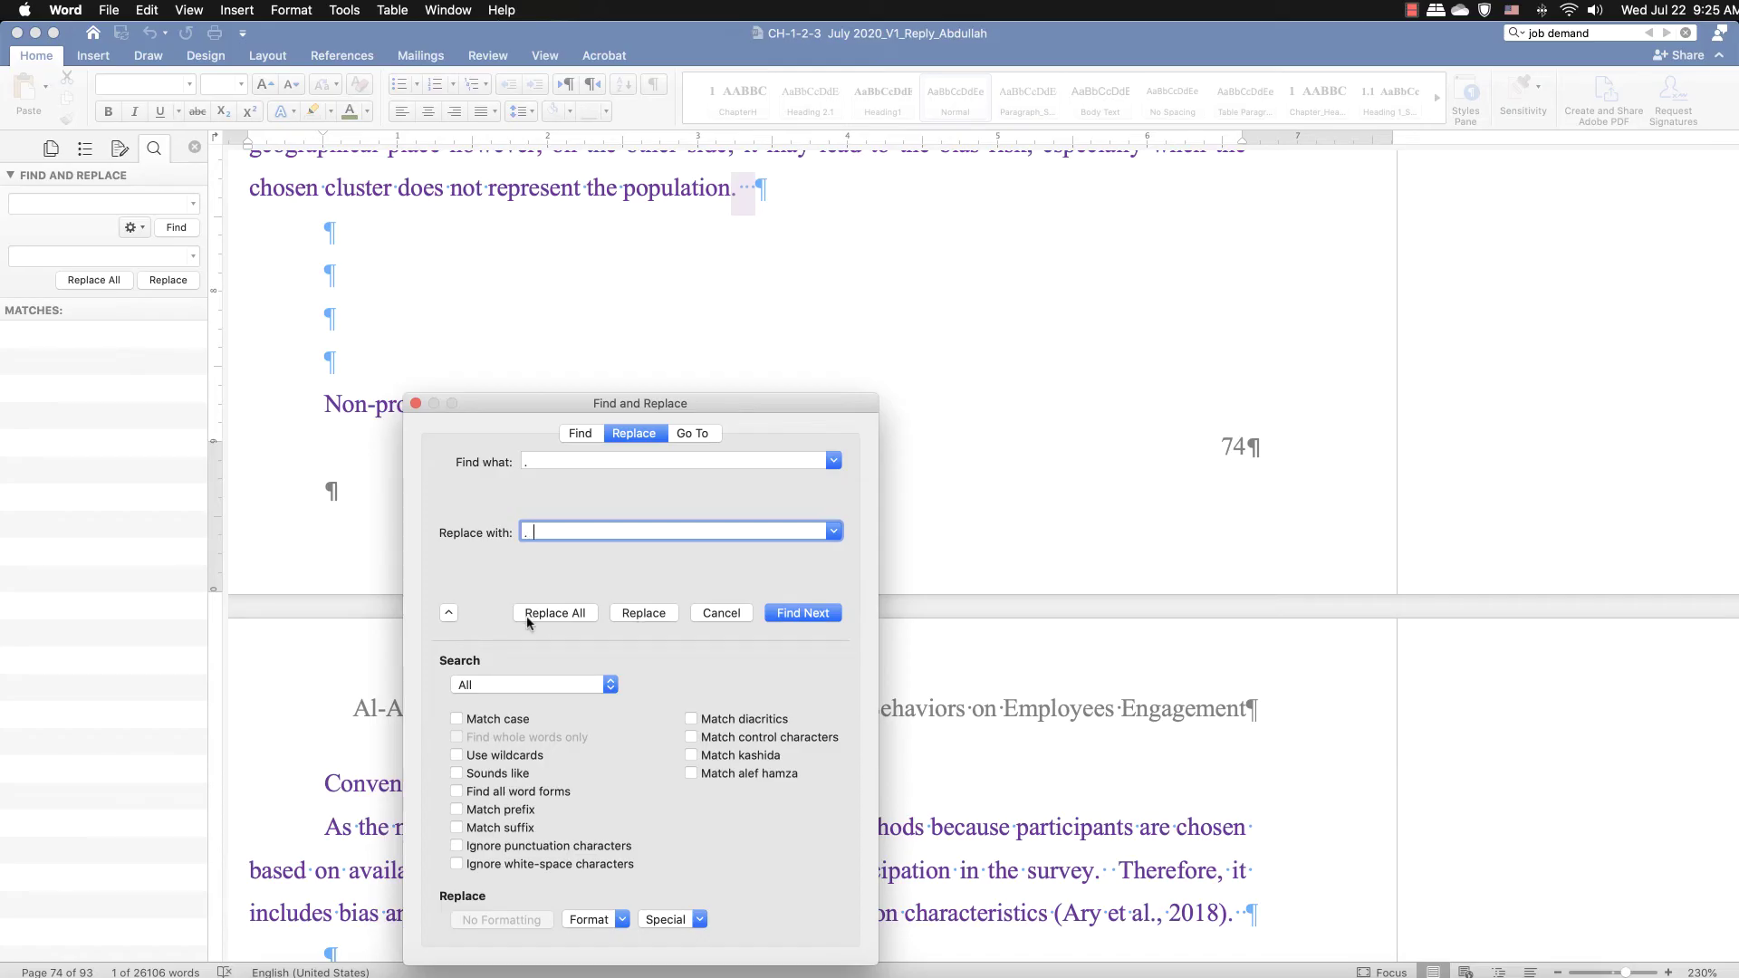
left_click(415, 404)
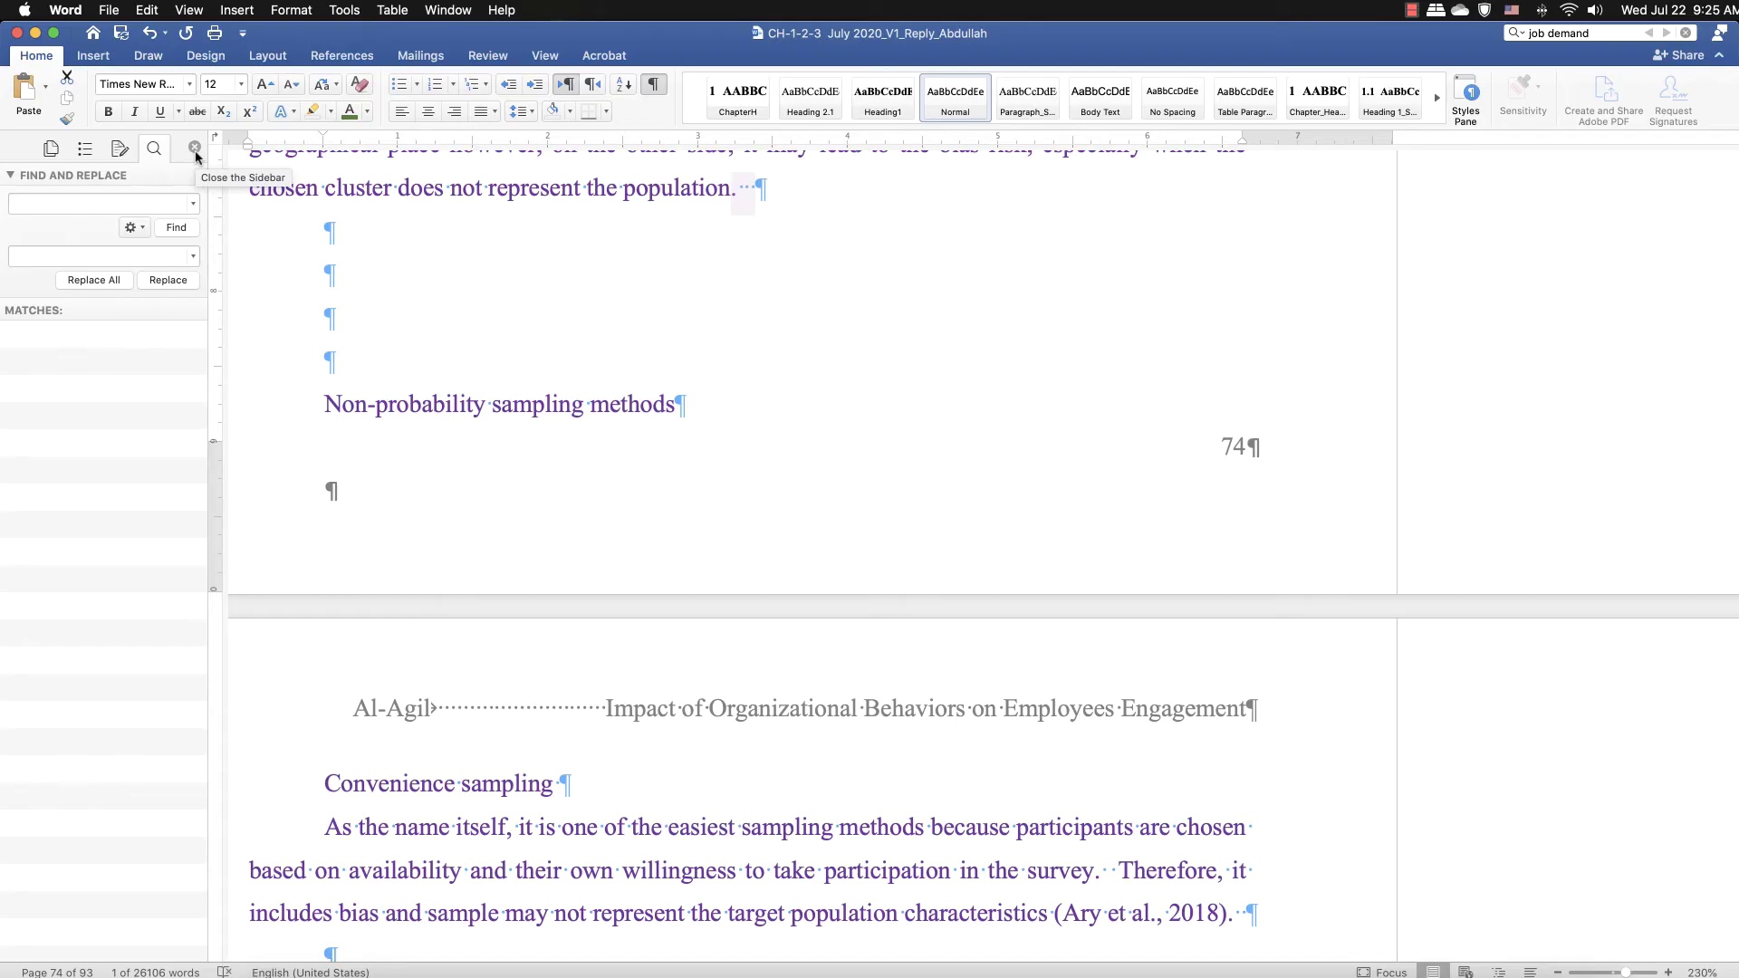
- Reopen the advanced find and replace and set the search text to "et al."
left_click(136, 228)
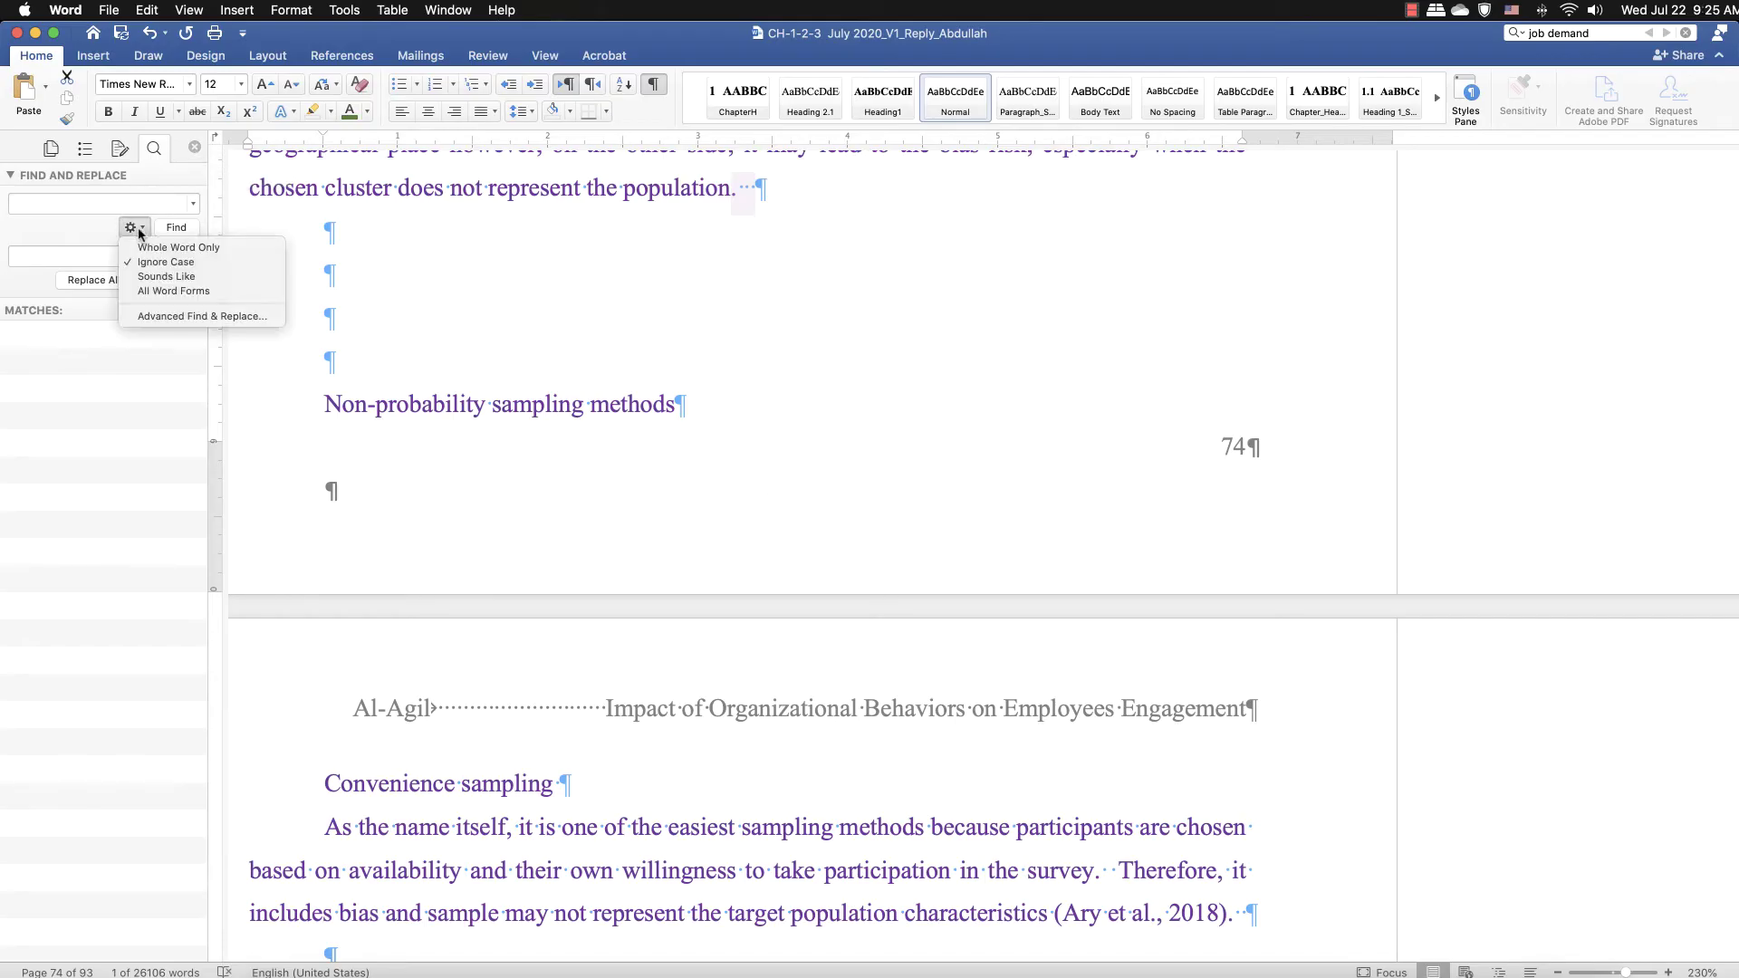
left_click(182, 316)
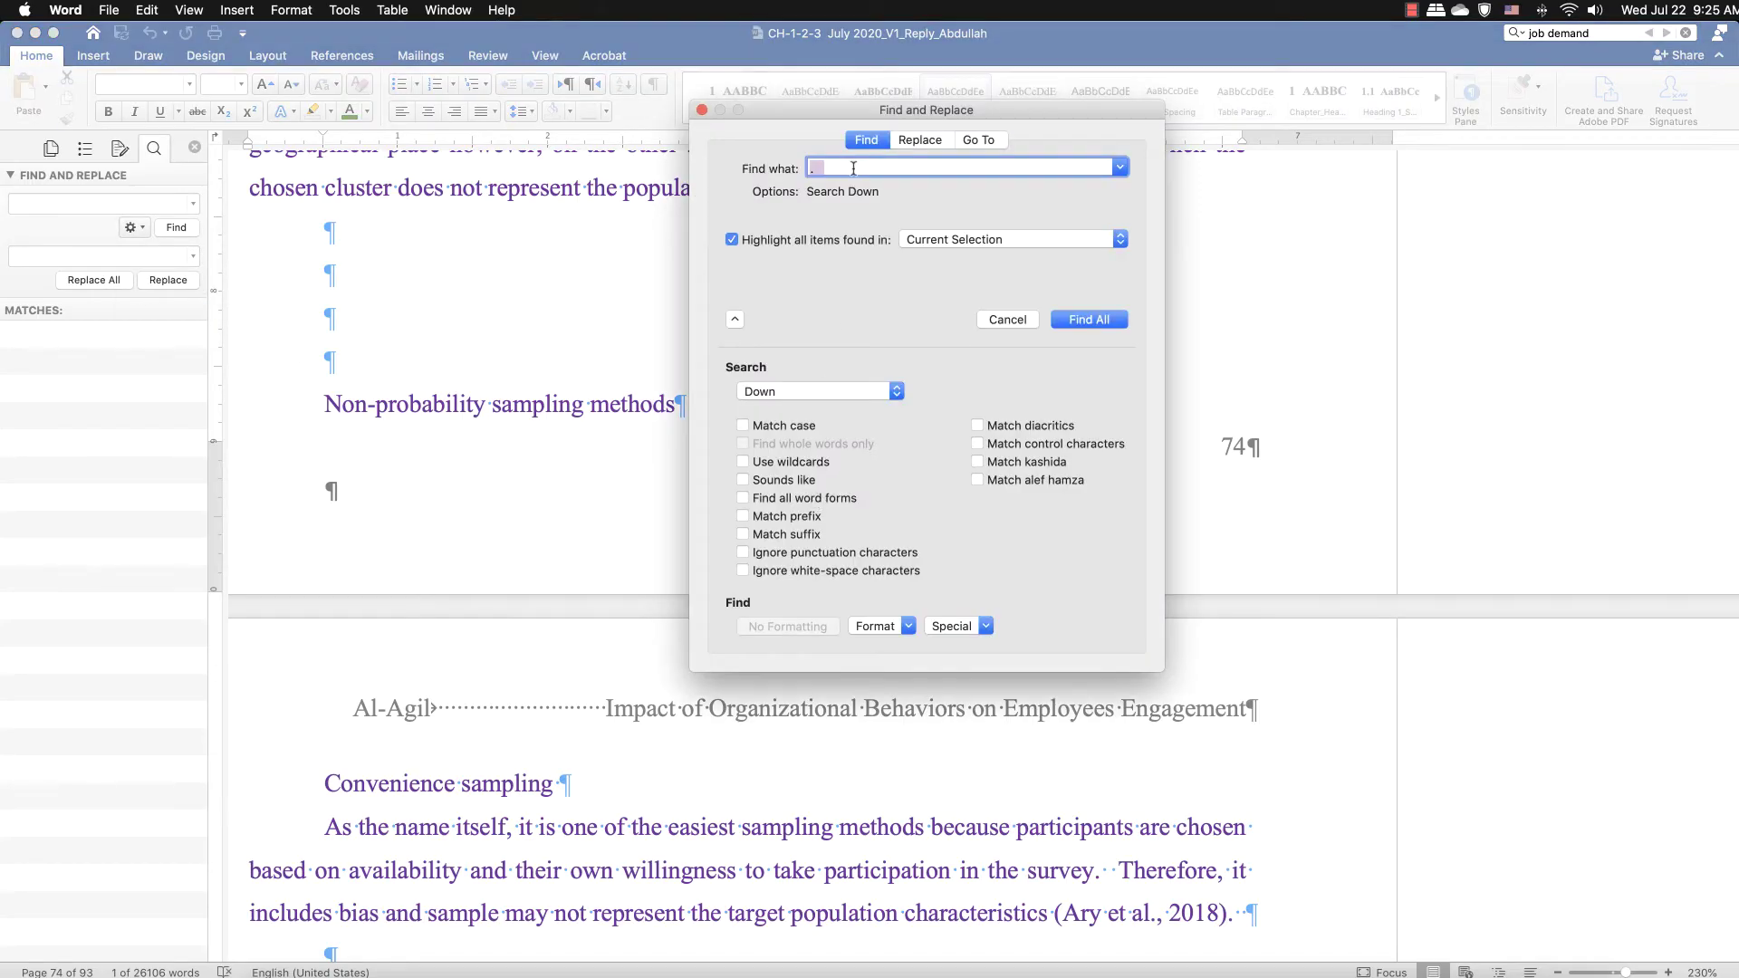
type("et Alhamdo'Lilah.")
key("BackSpace")
key("BackSpace")
key("BackSpace")
key("BackSpace")
key("BackSpace")
key("BackSpace")
key("BackSpace")
key("BackSpace")
key("BackSpace")
key("BackSpace")
key("BackSpace")
key("BackSpace")
key("BackSpace")
key("BackSpace")
type("al")
key("Return")
key("BackSpace")
key("BackSpace")
key("BackSpace")
key("BackSpace")
key("BackSpace")
key("BackSpace")
key("BackSpace")
key("BackSpace")
key("BackSpace")
key("BackSpace")
key("BackSpace")
key("BackSpace")
key("BackSpace")
type("al")
type(".")
- Set the replacement text to "et al.,", rejecting the suggested autocorrection
left_click(919, 140)
left_click(839, 237)
type("et alhamdo'Lil")
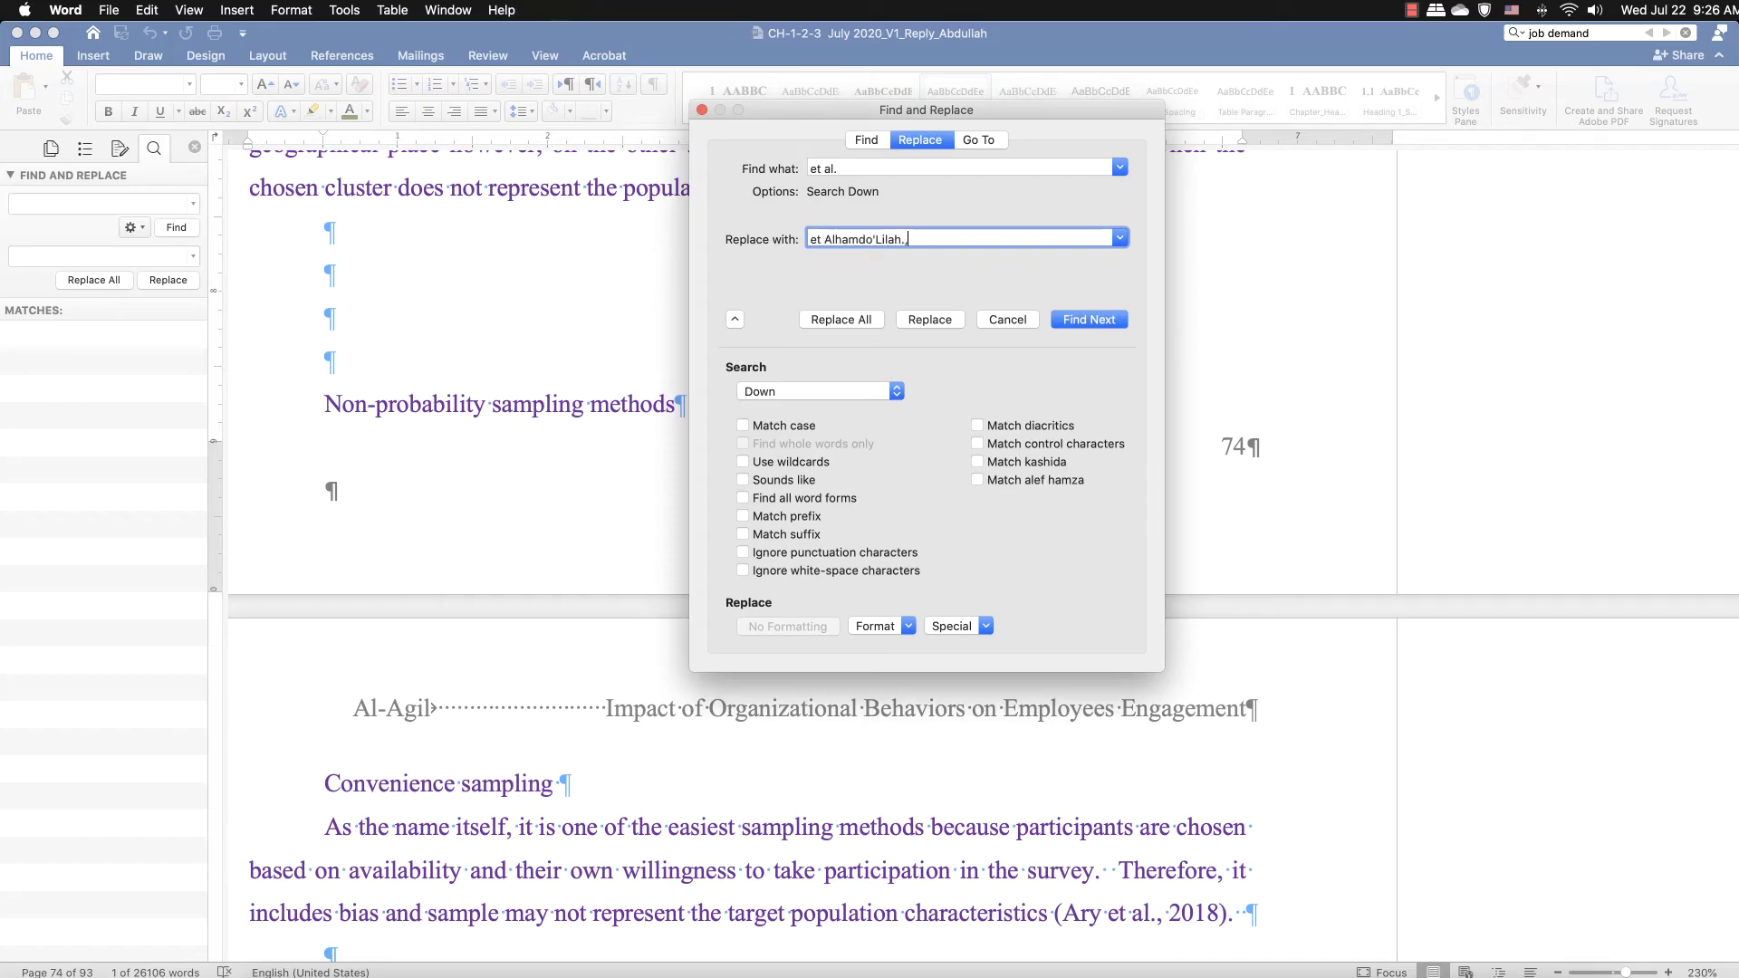
key("BackSpace")
key("BackSpace")
key("BackSpace")
key("BackSpace")
key("BackSpace")
key("BackSpace")
key("BackSpace")
key("BackSpace")
key("BackSpace")
key("BackSpace")
key("BackSpace")
type("al.")
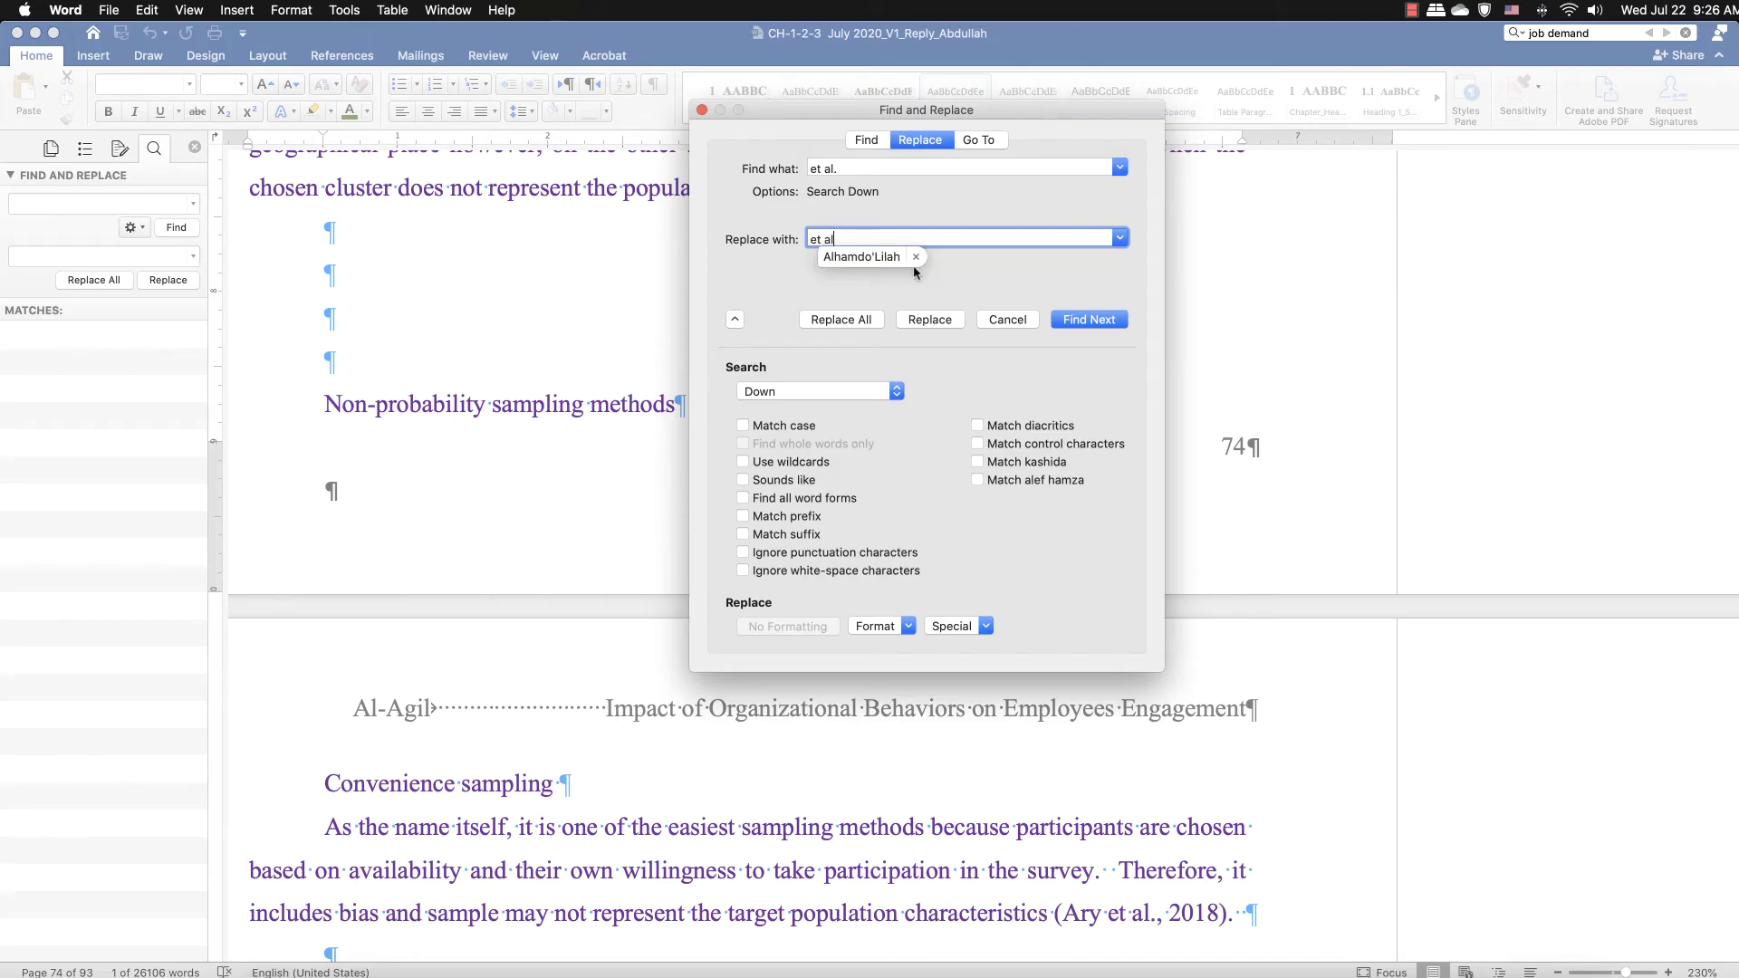
left_click(921, 263)
type("l.,")
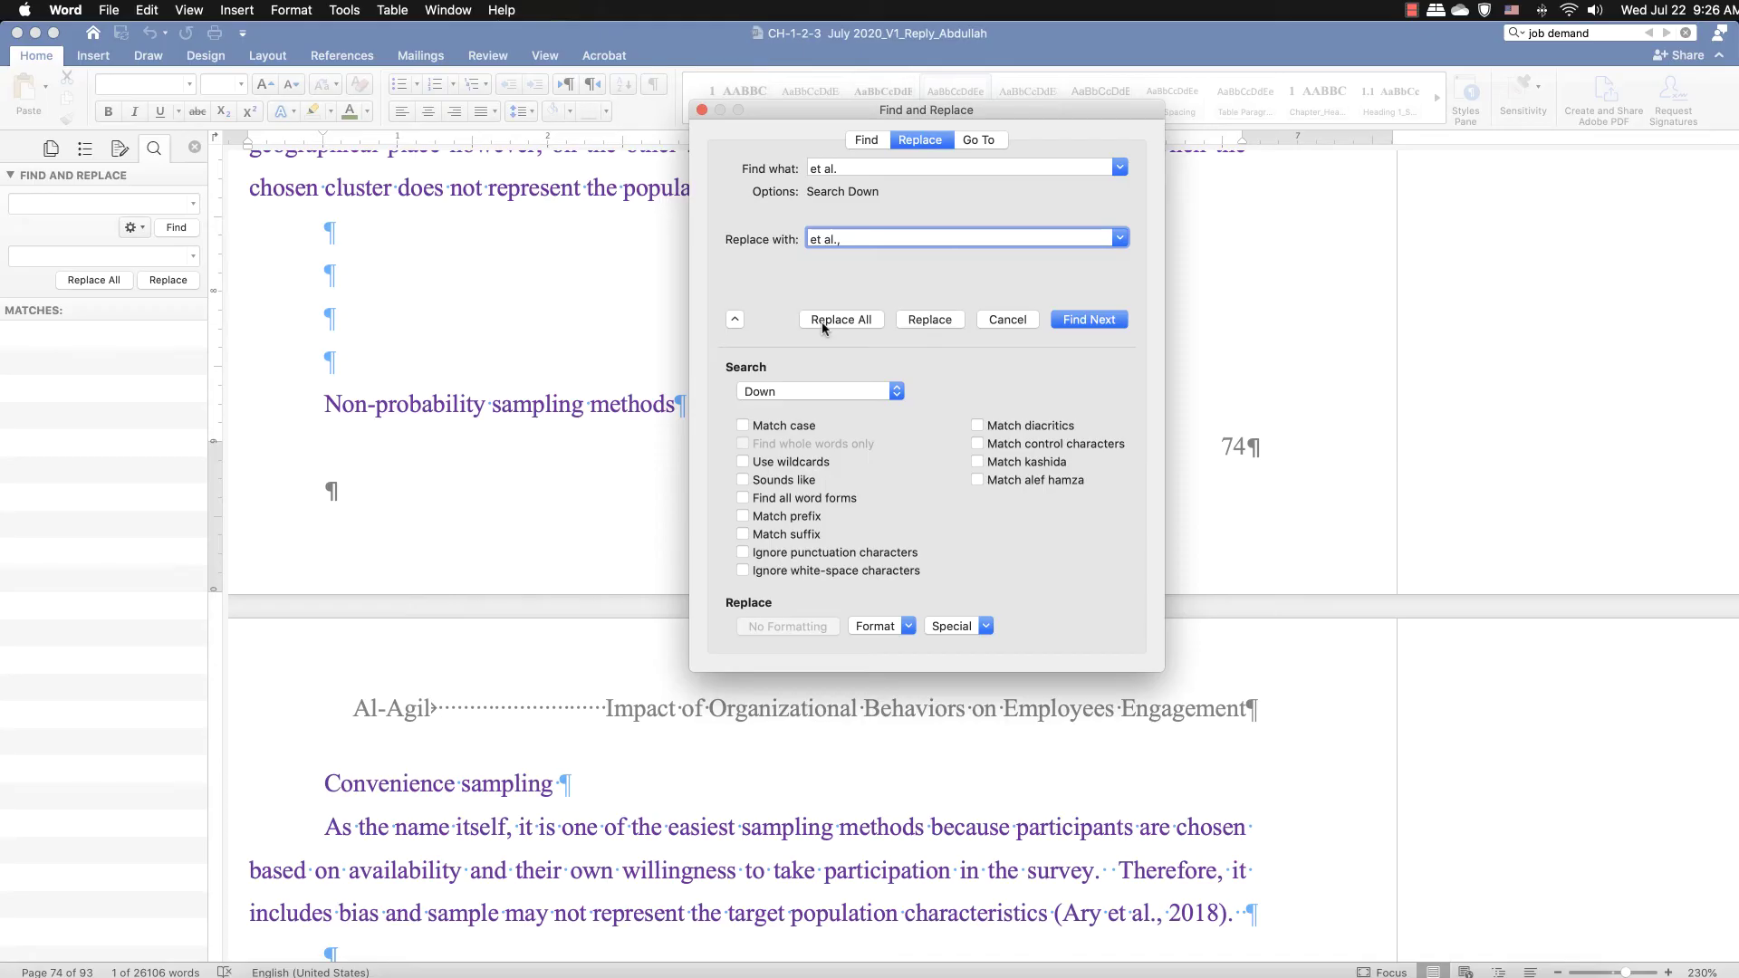
- Find the occurrences of "et al." down to the document's end and continue the search from the beginning
left_click(1081, 320)
left_click_drag(1048, 111, 686, 237)
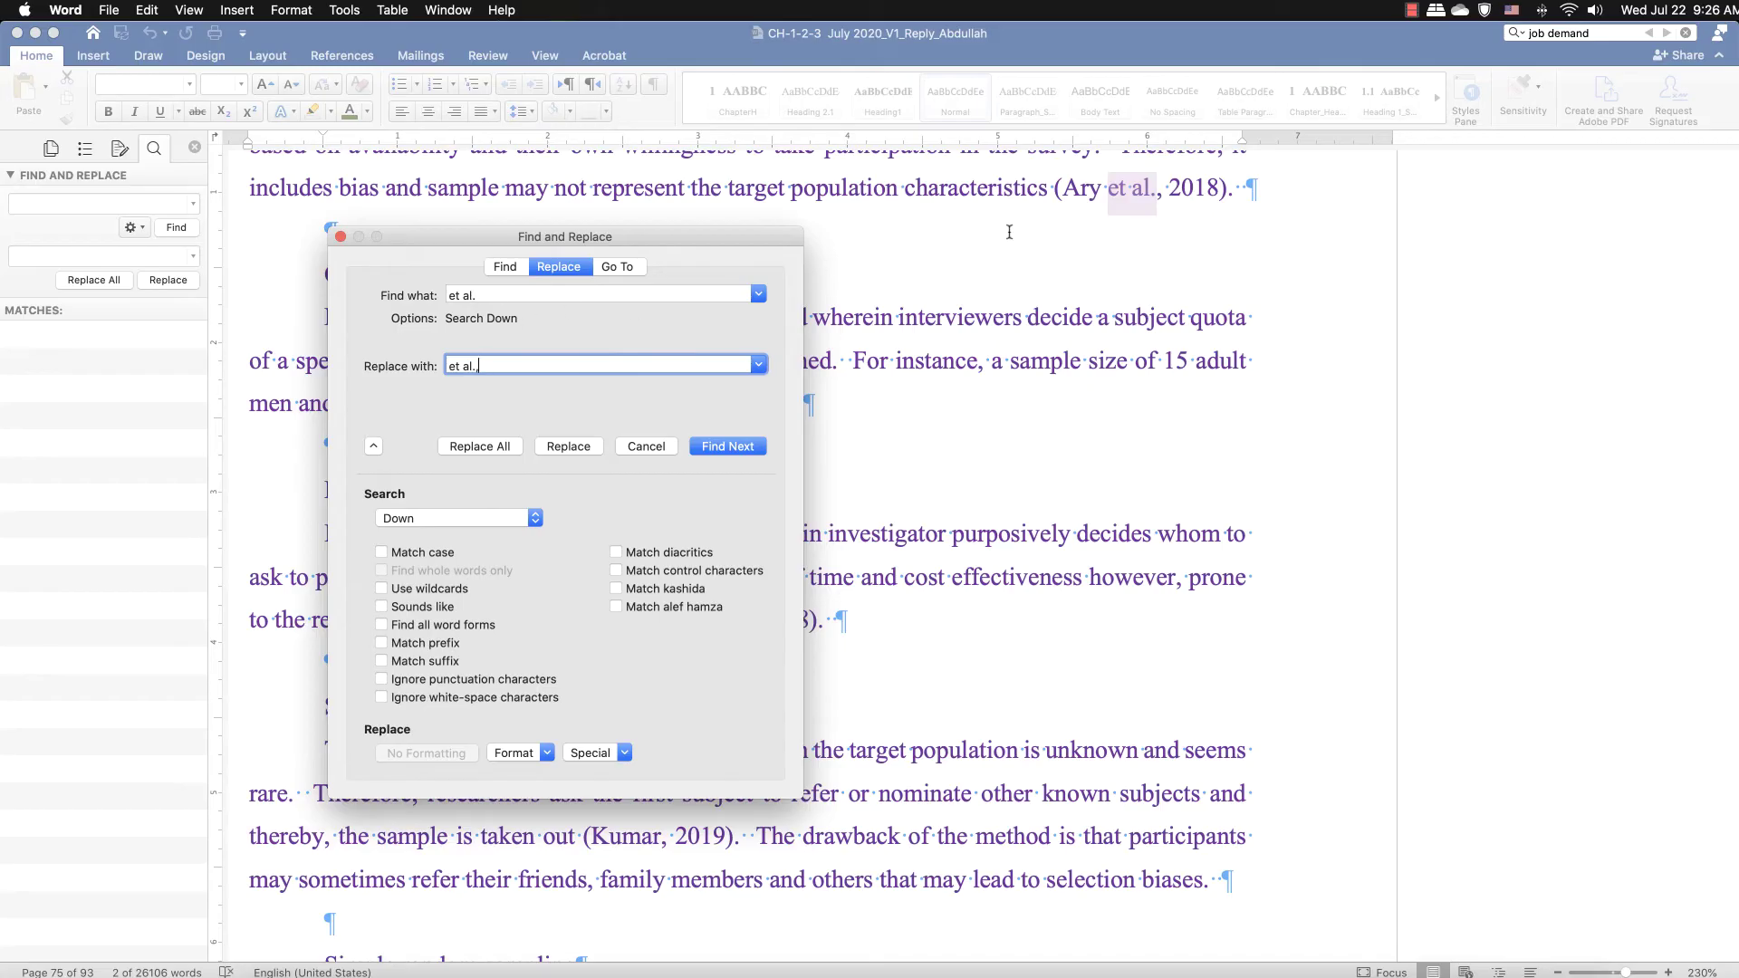
left_click(723, 447)
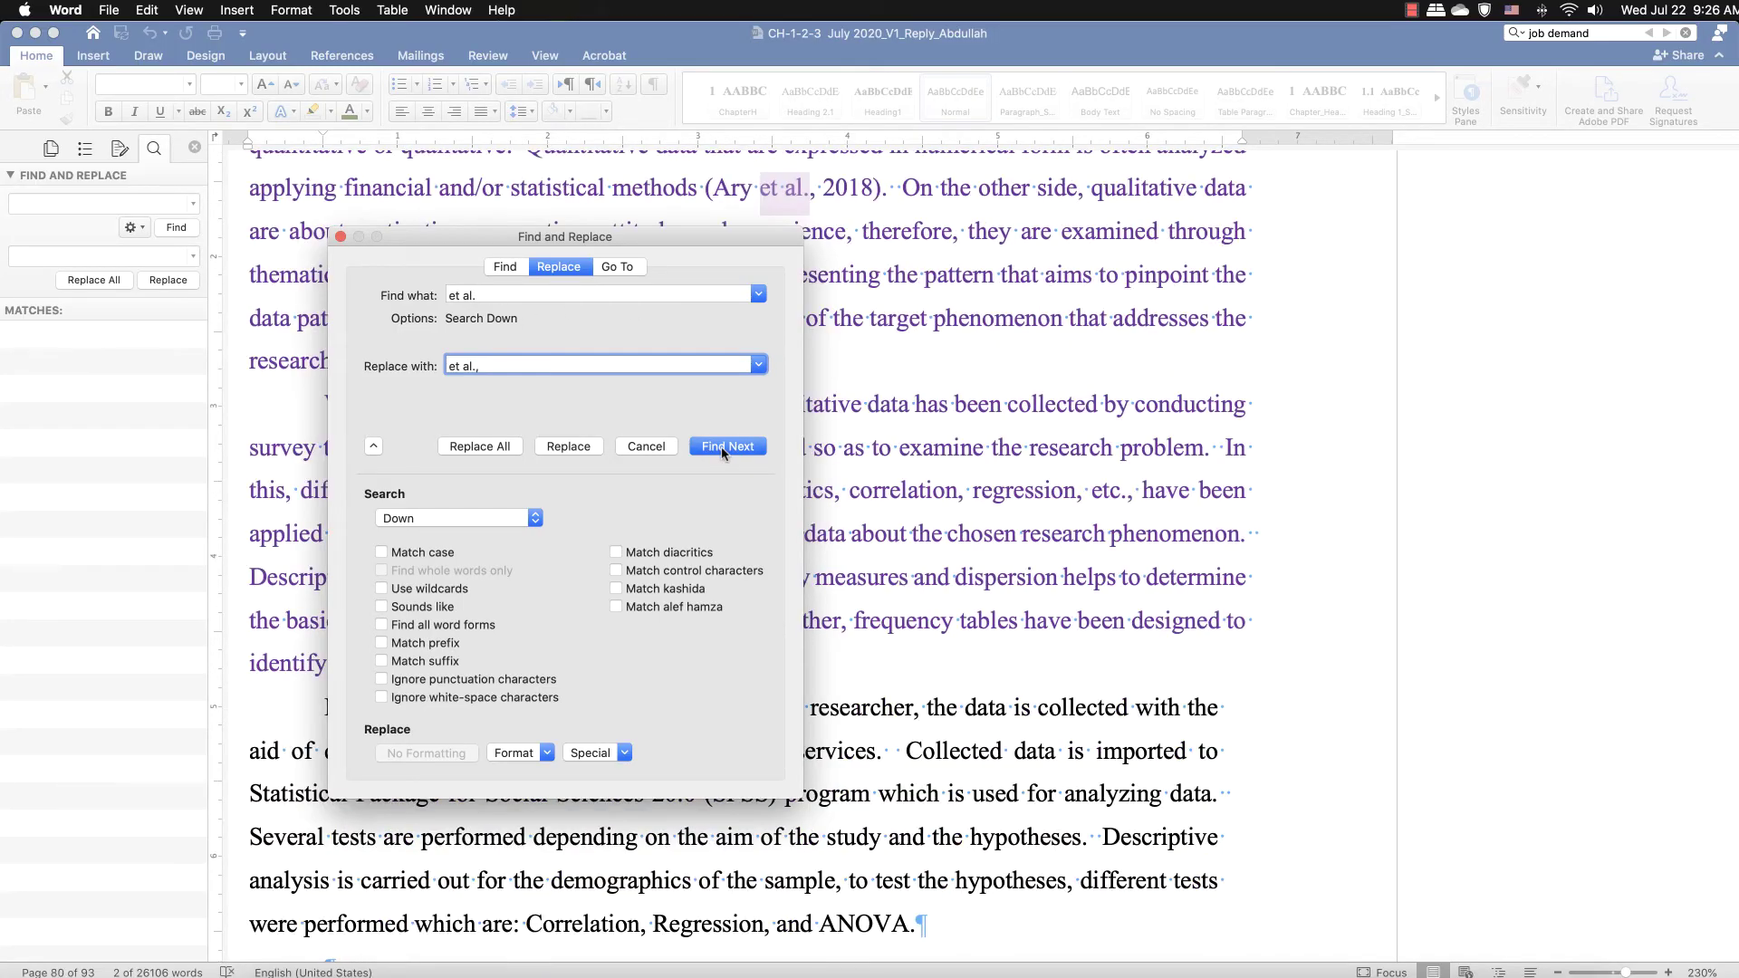
left_click(723, 447)
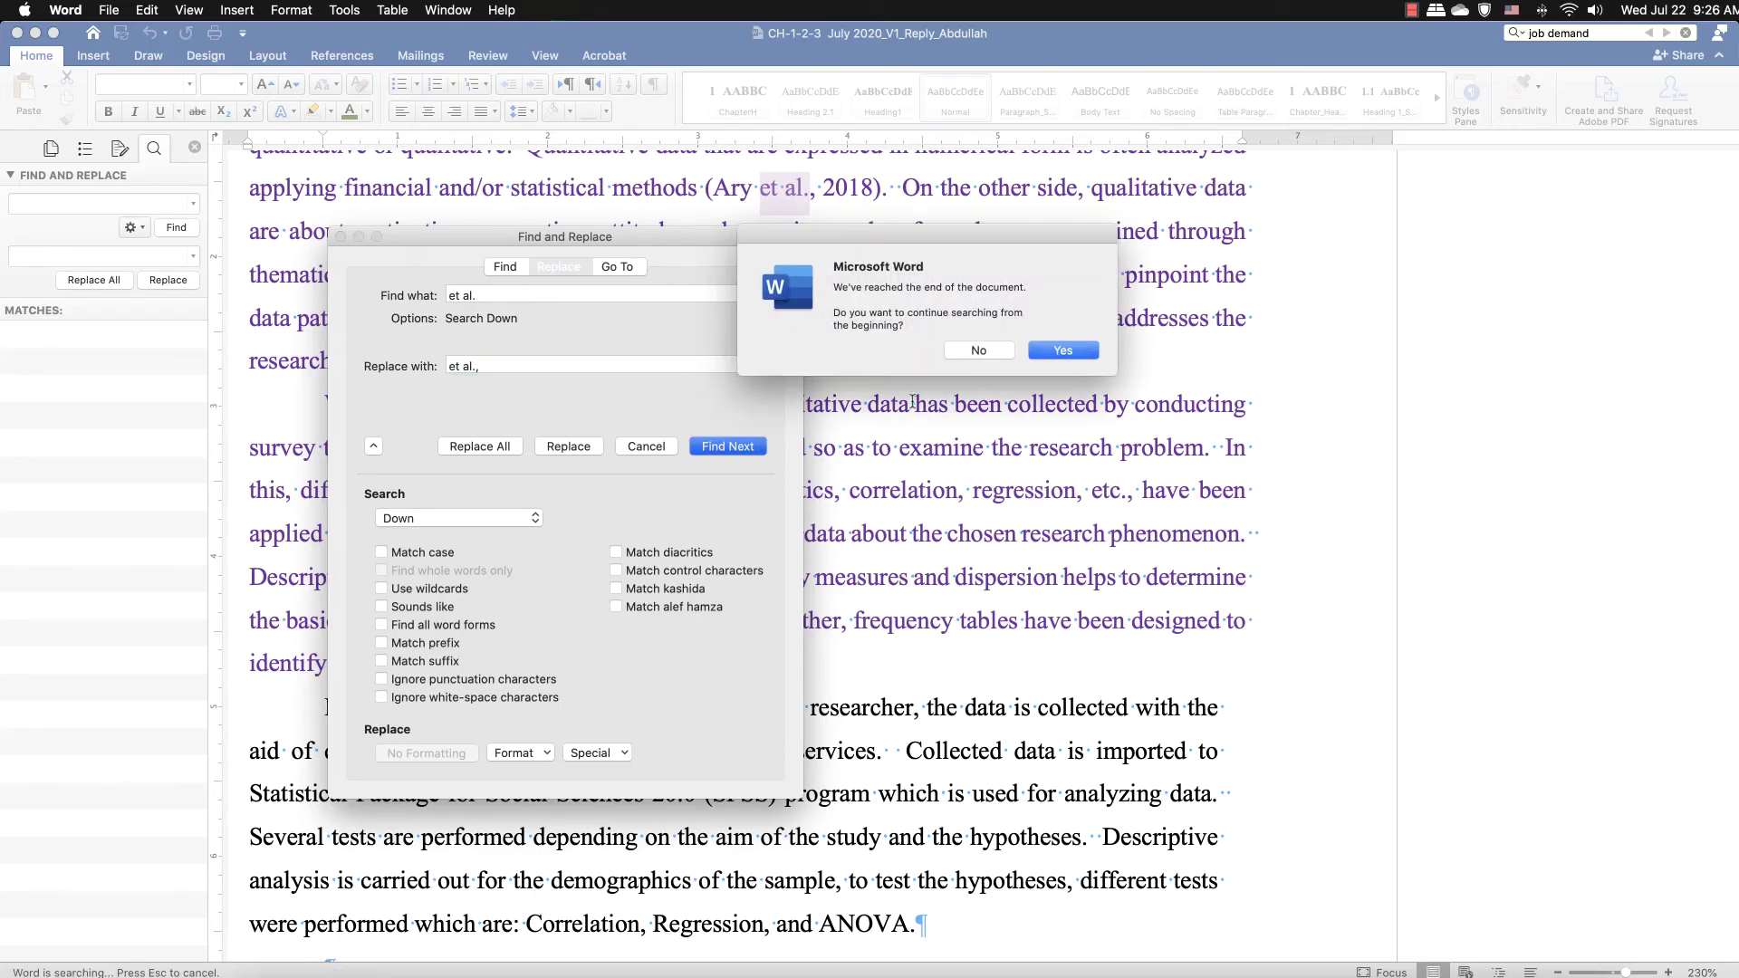
left_click(1052, 352)
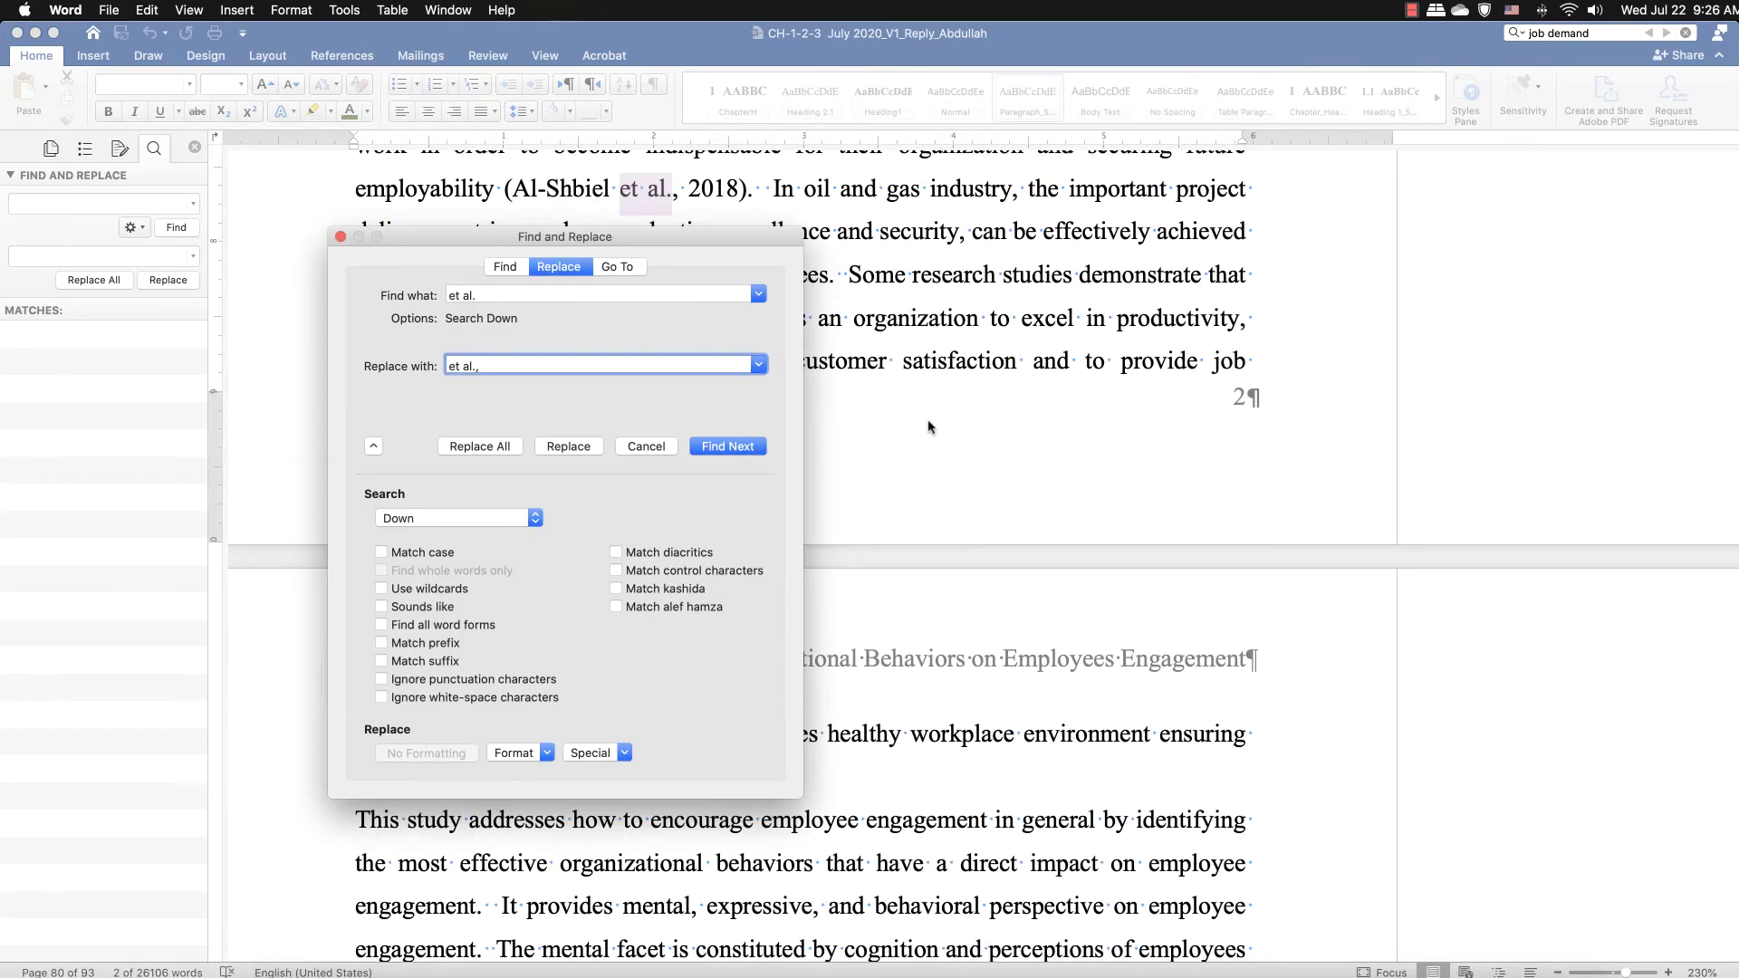
- Step through the "et al." citations in the first chapters to check which ones lack a comma
left_click(727, 446)
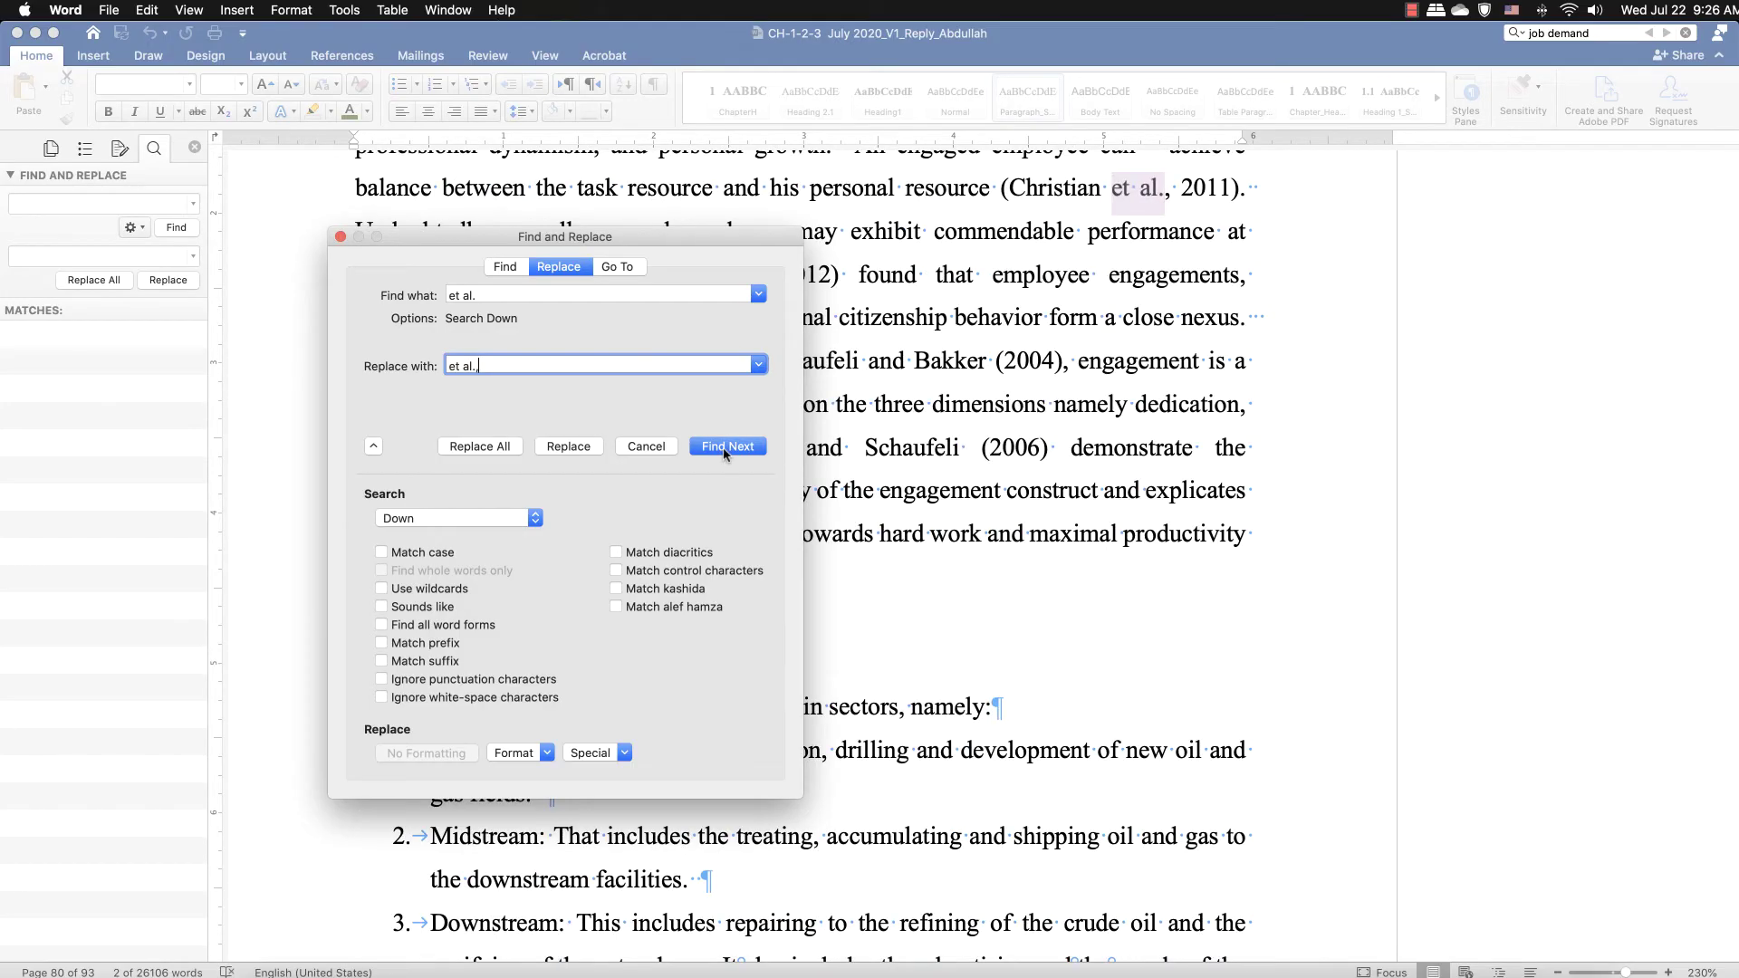
left_click(725, 447)
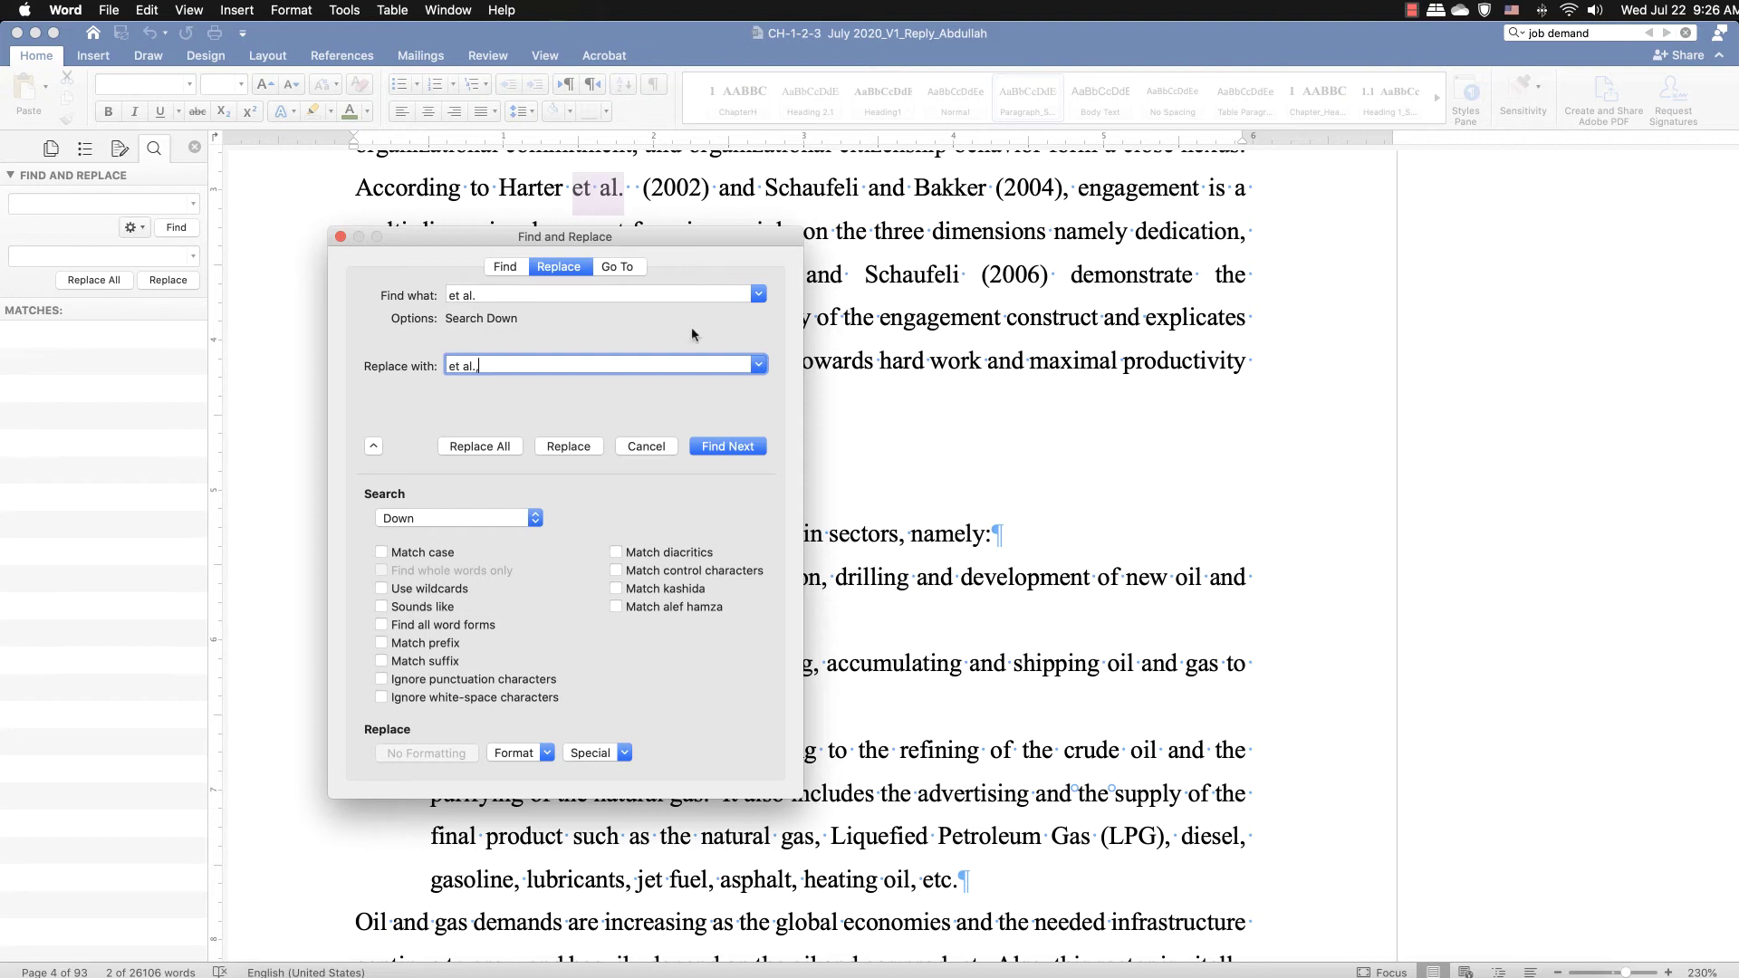
left_click(709, 450)
type(",")
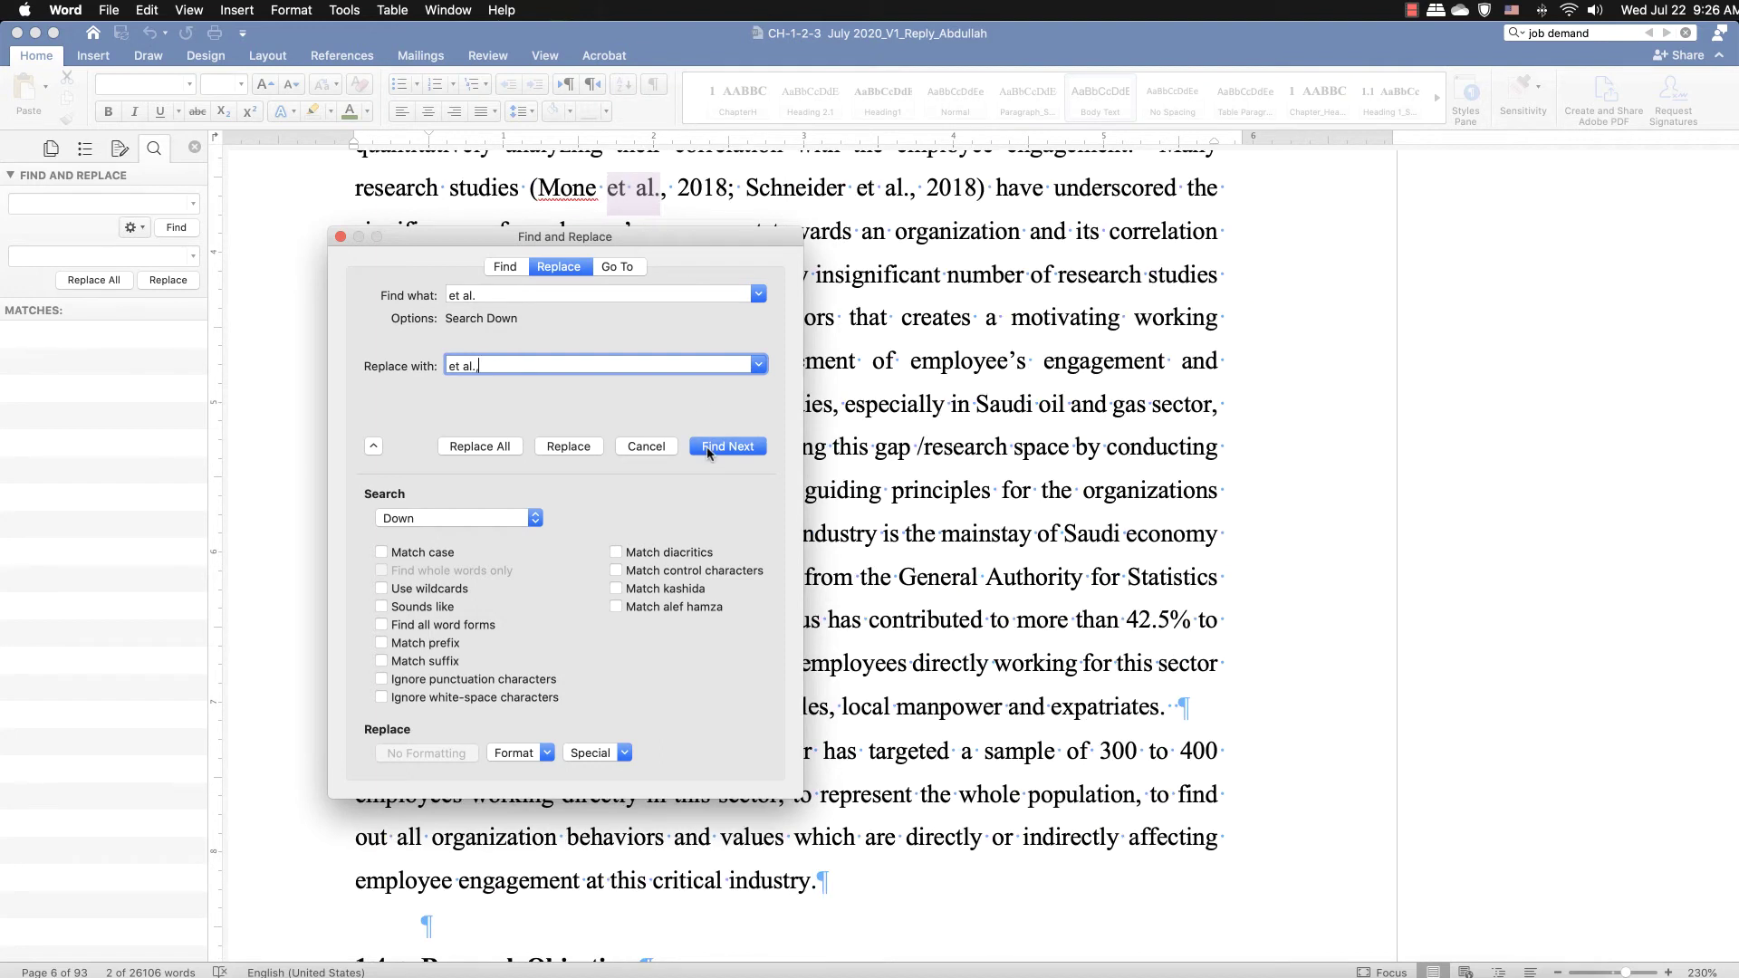
left_click(709, 451)
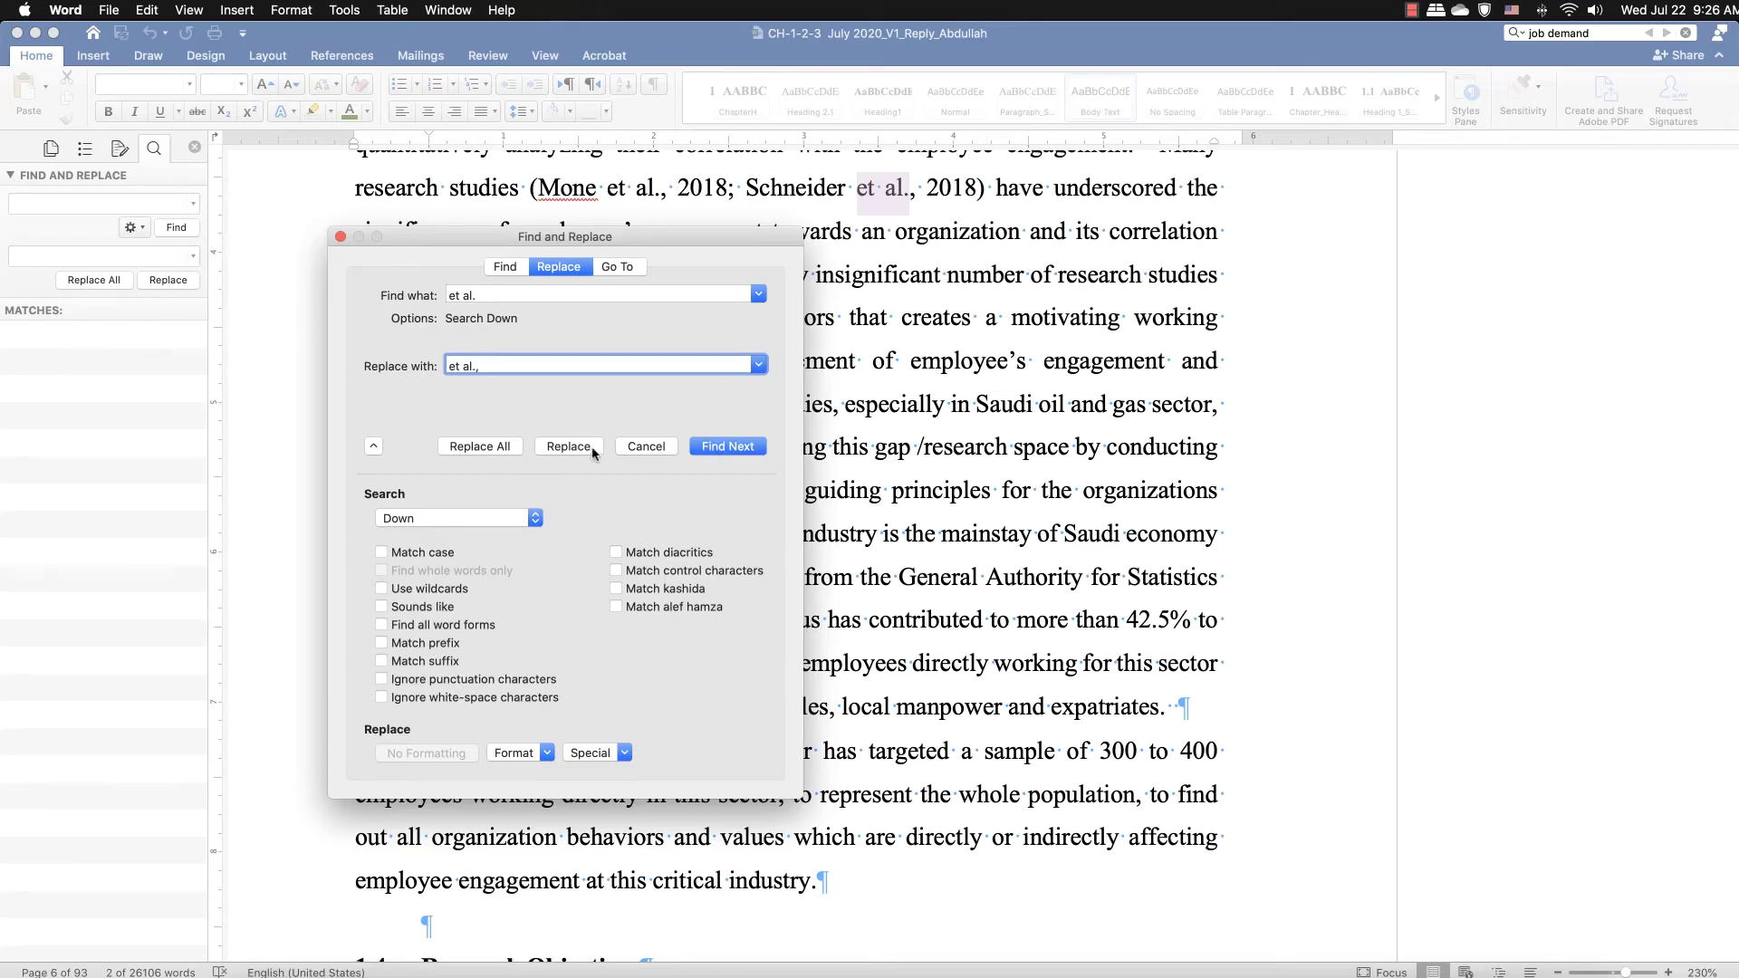
left_click(746, 447)
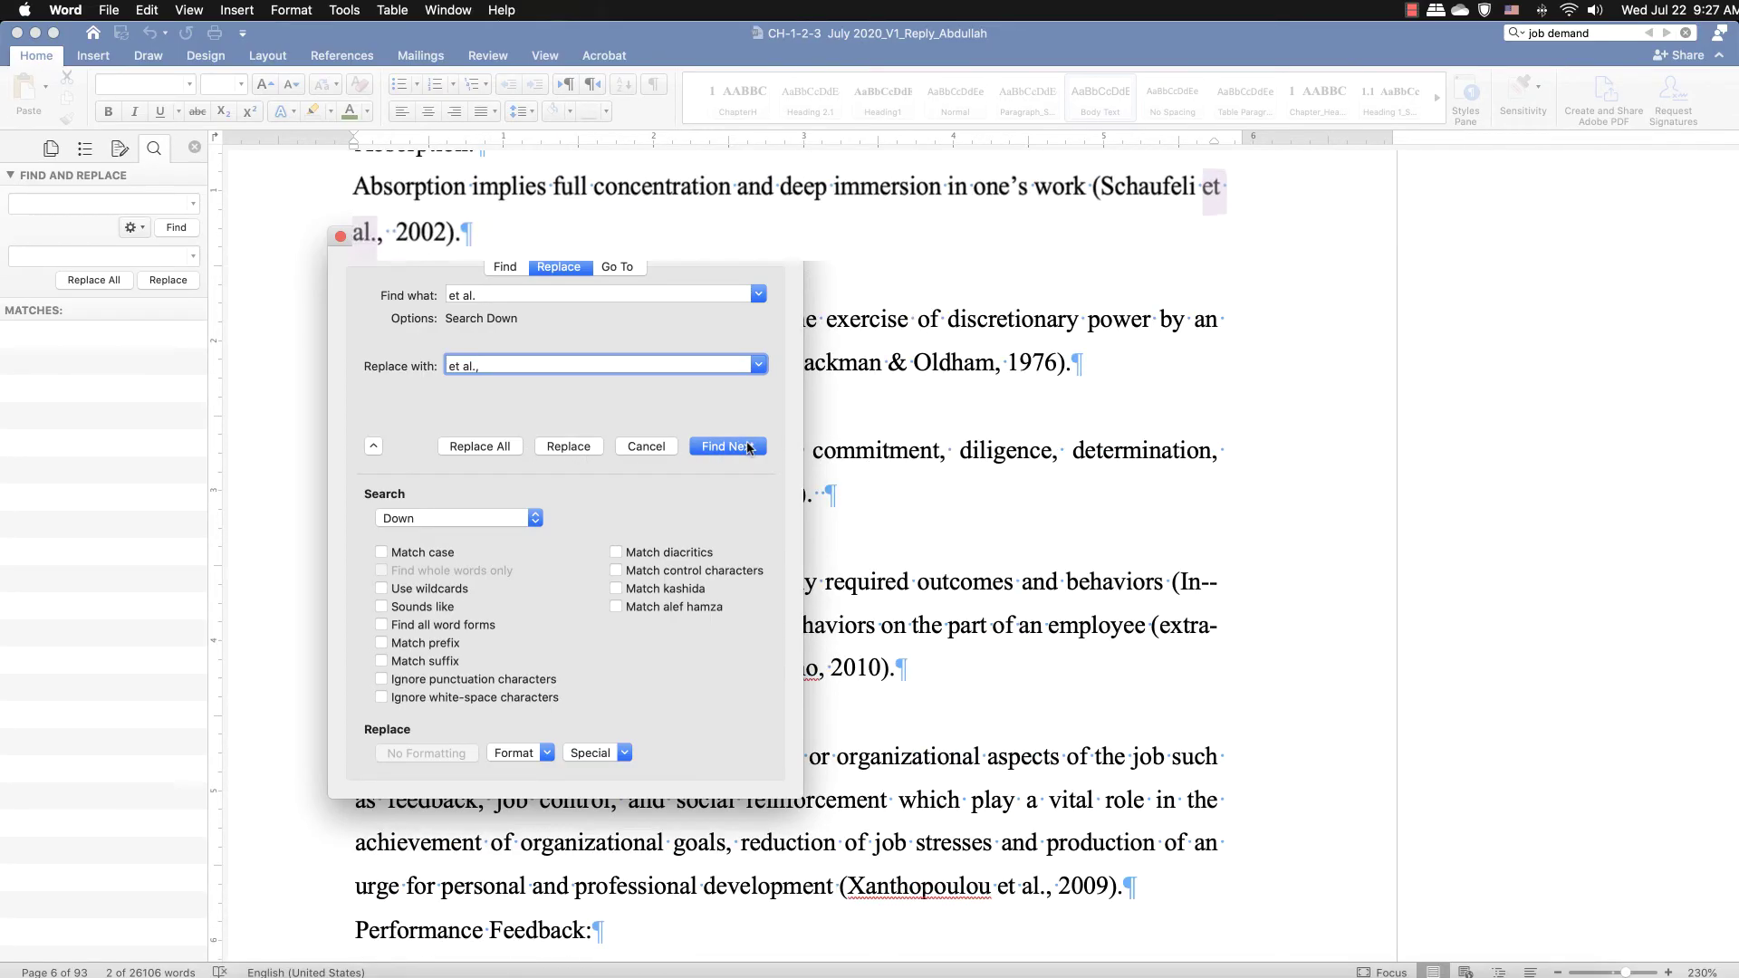
left_click_drag(660, 238, 869, 362)
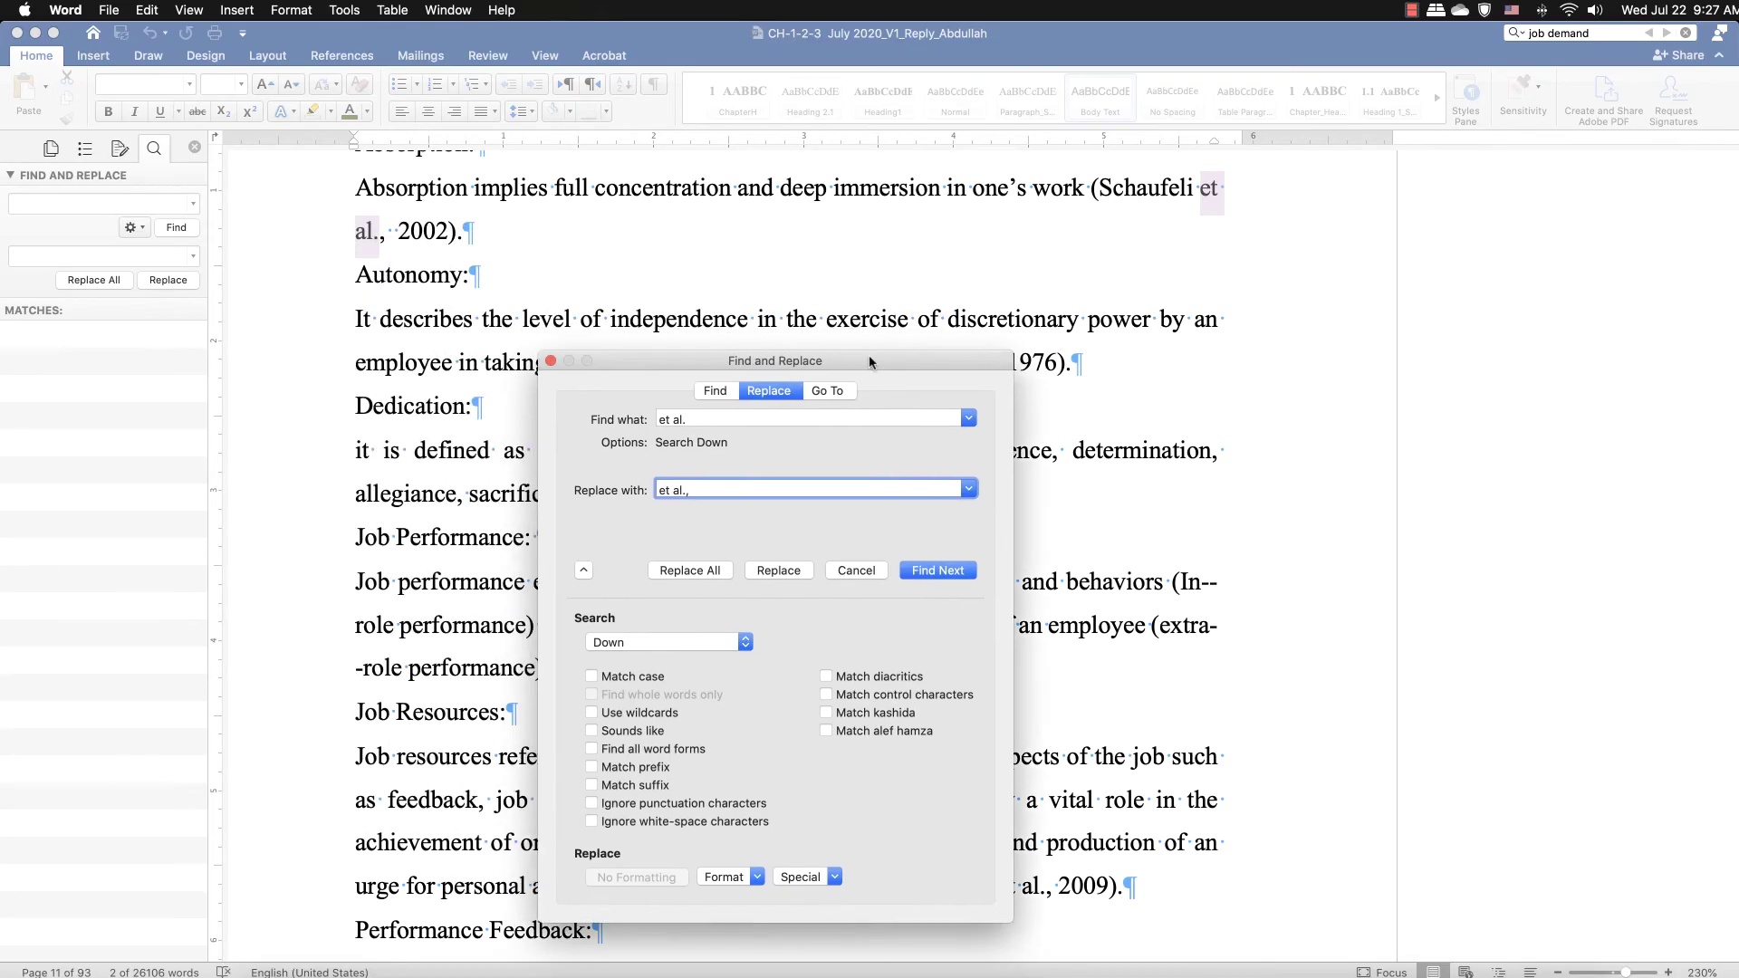
left_click(958, 580)
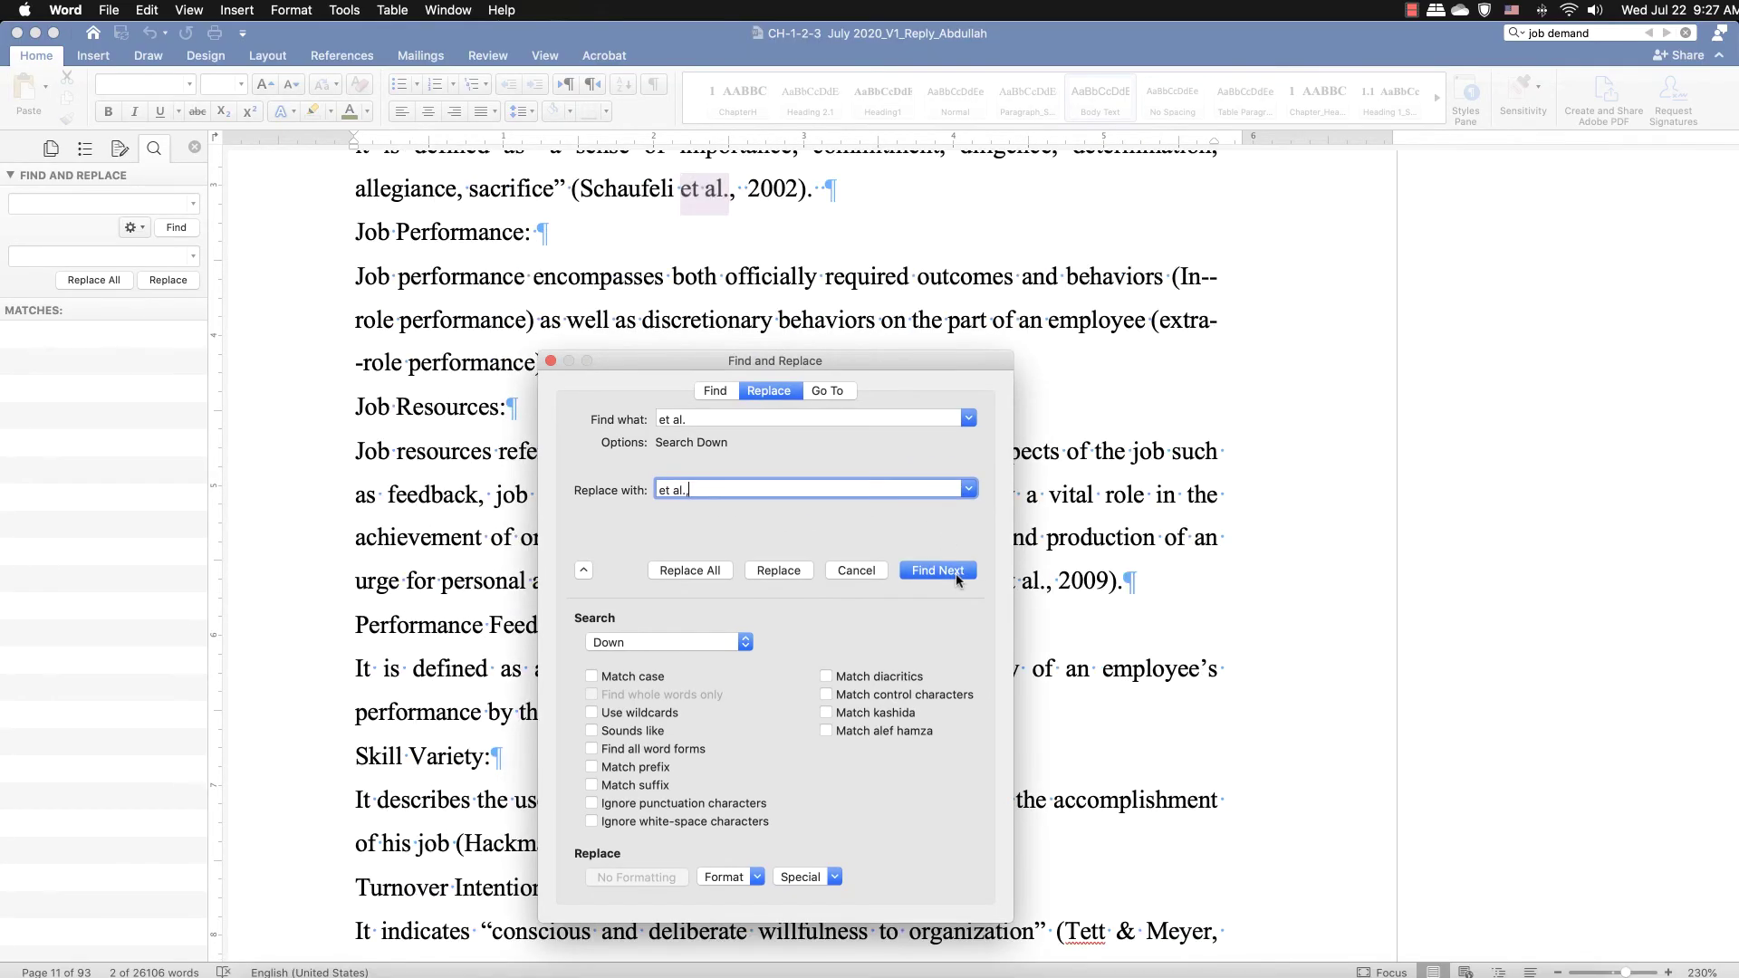
left_click(957, 579)
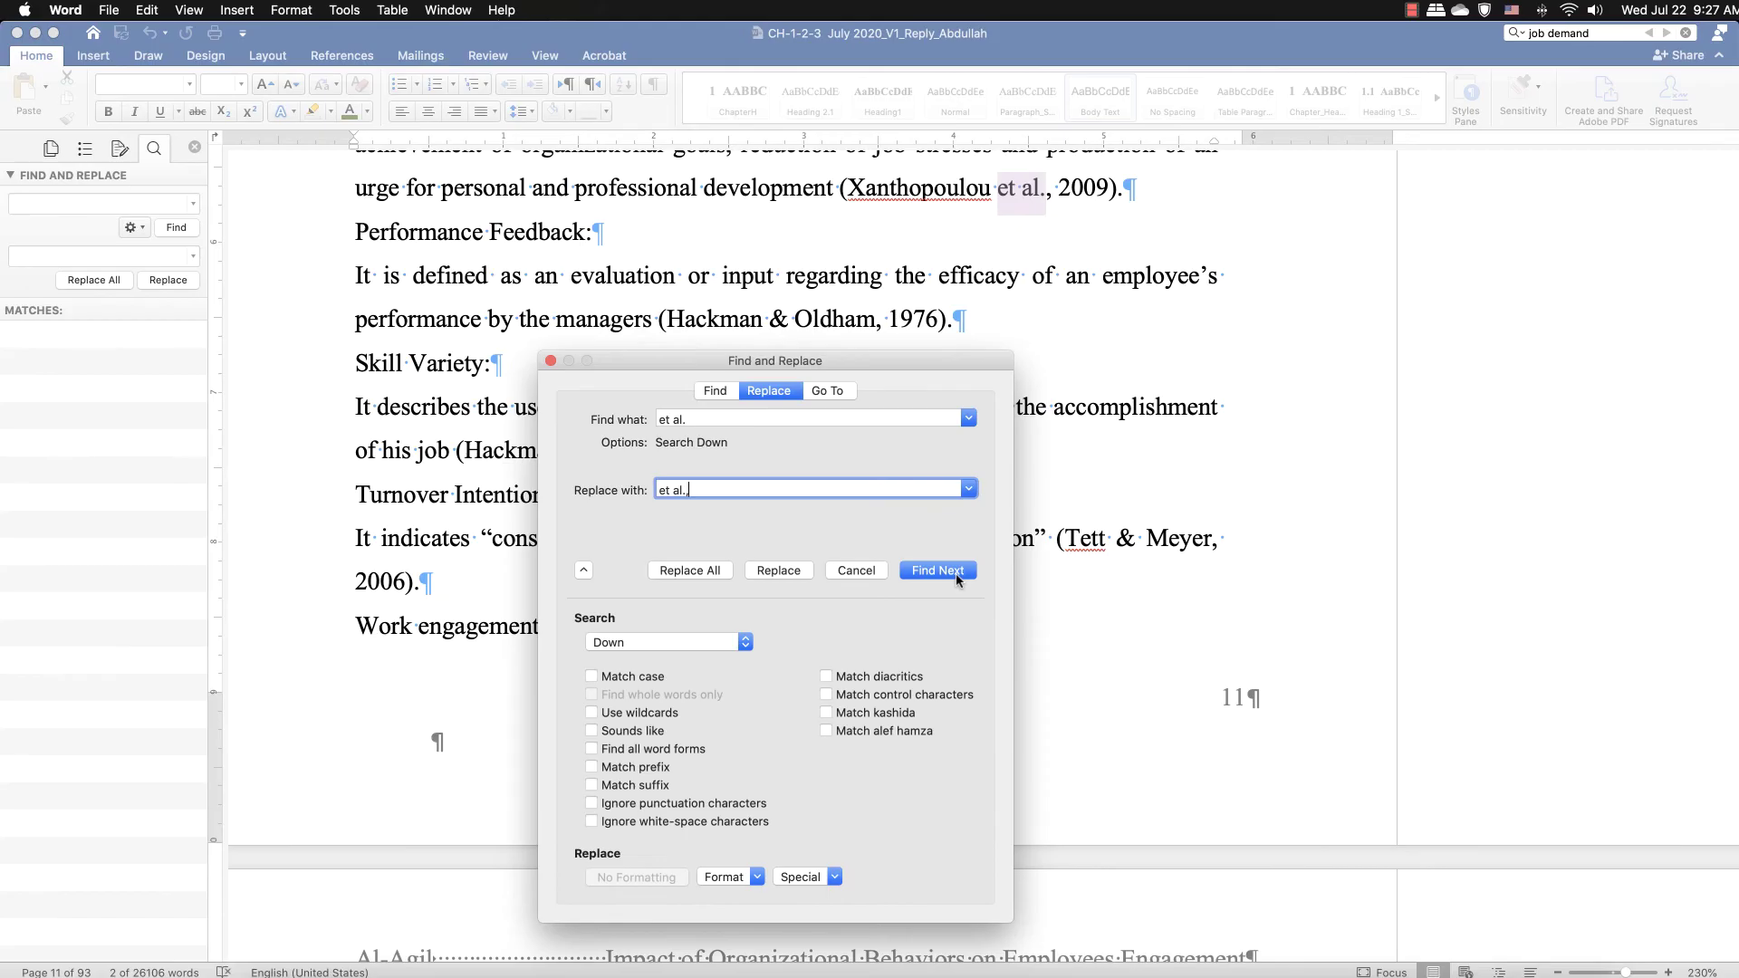
left_click(954, 574)
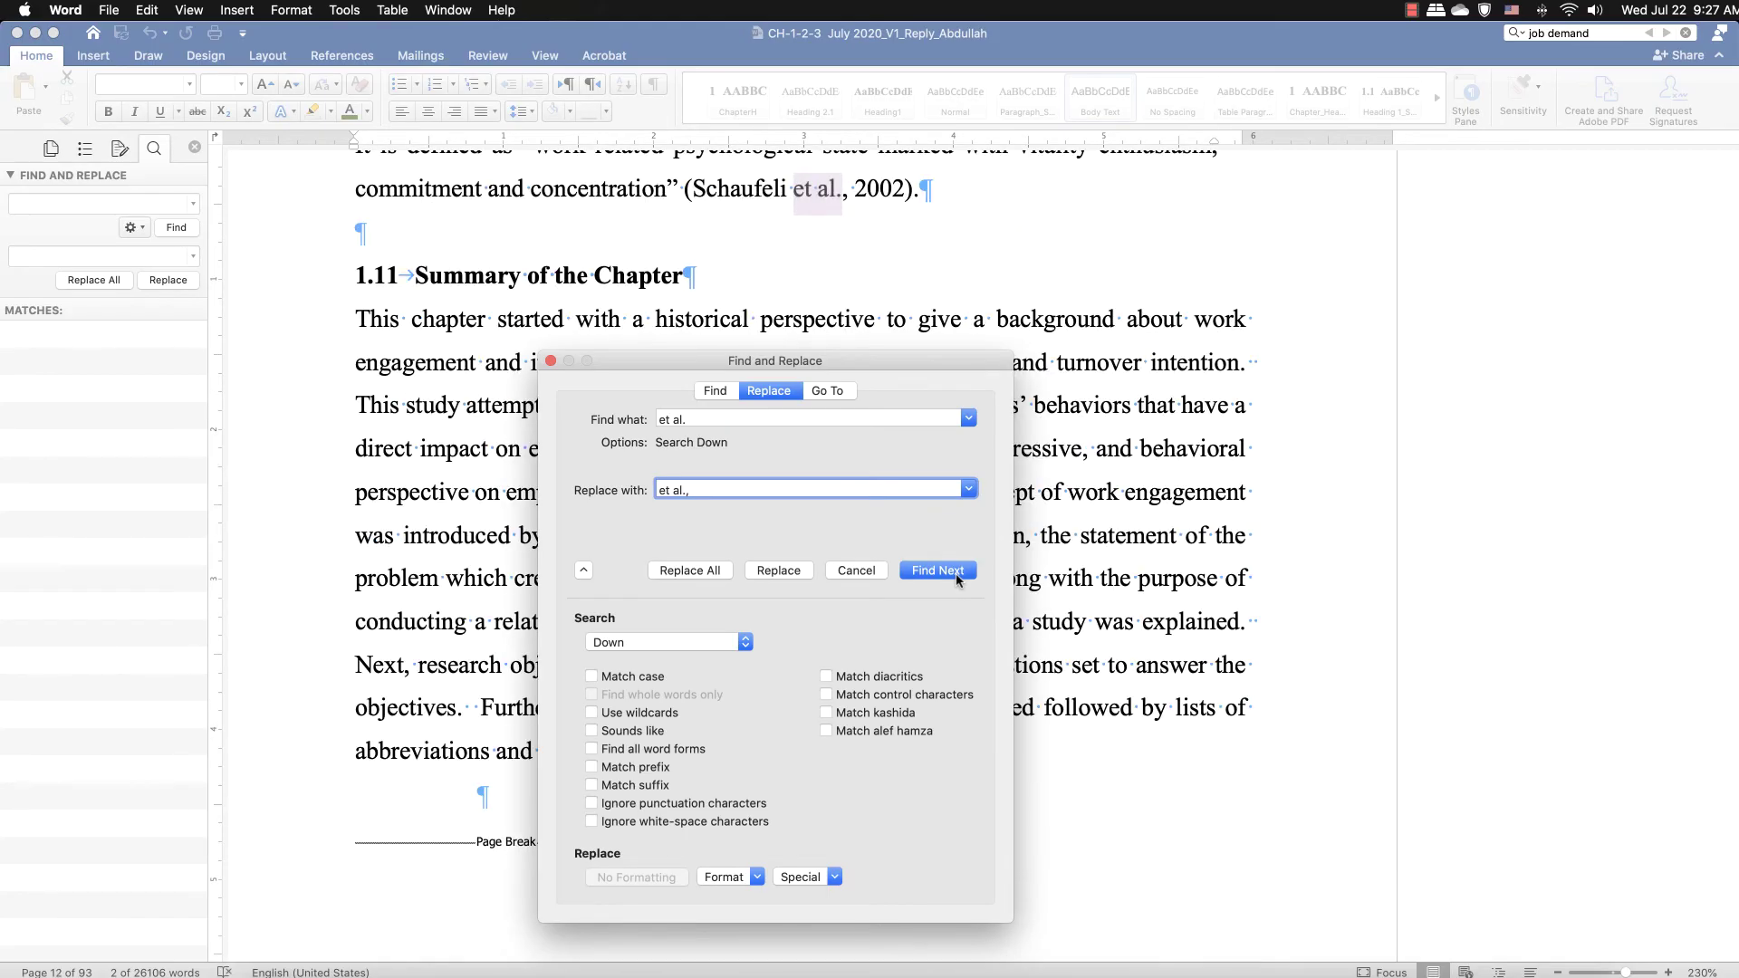
left_click(954, 573)
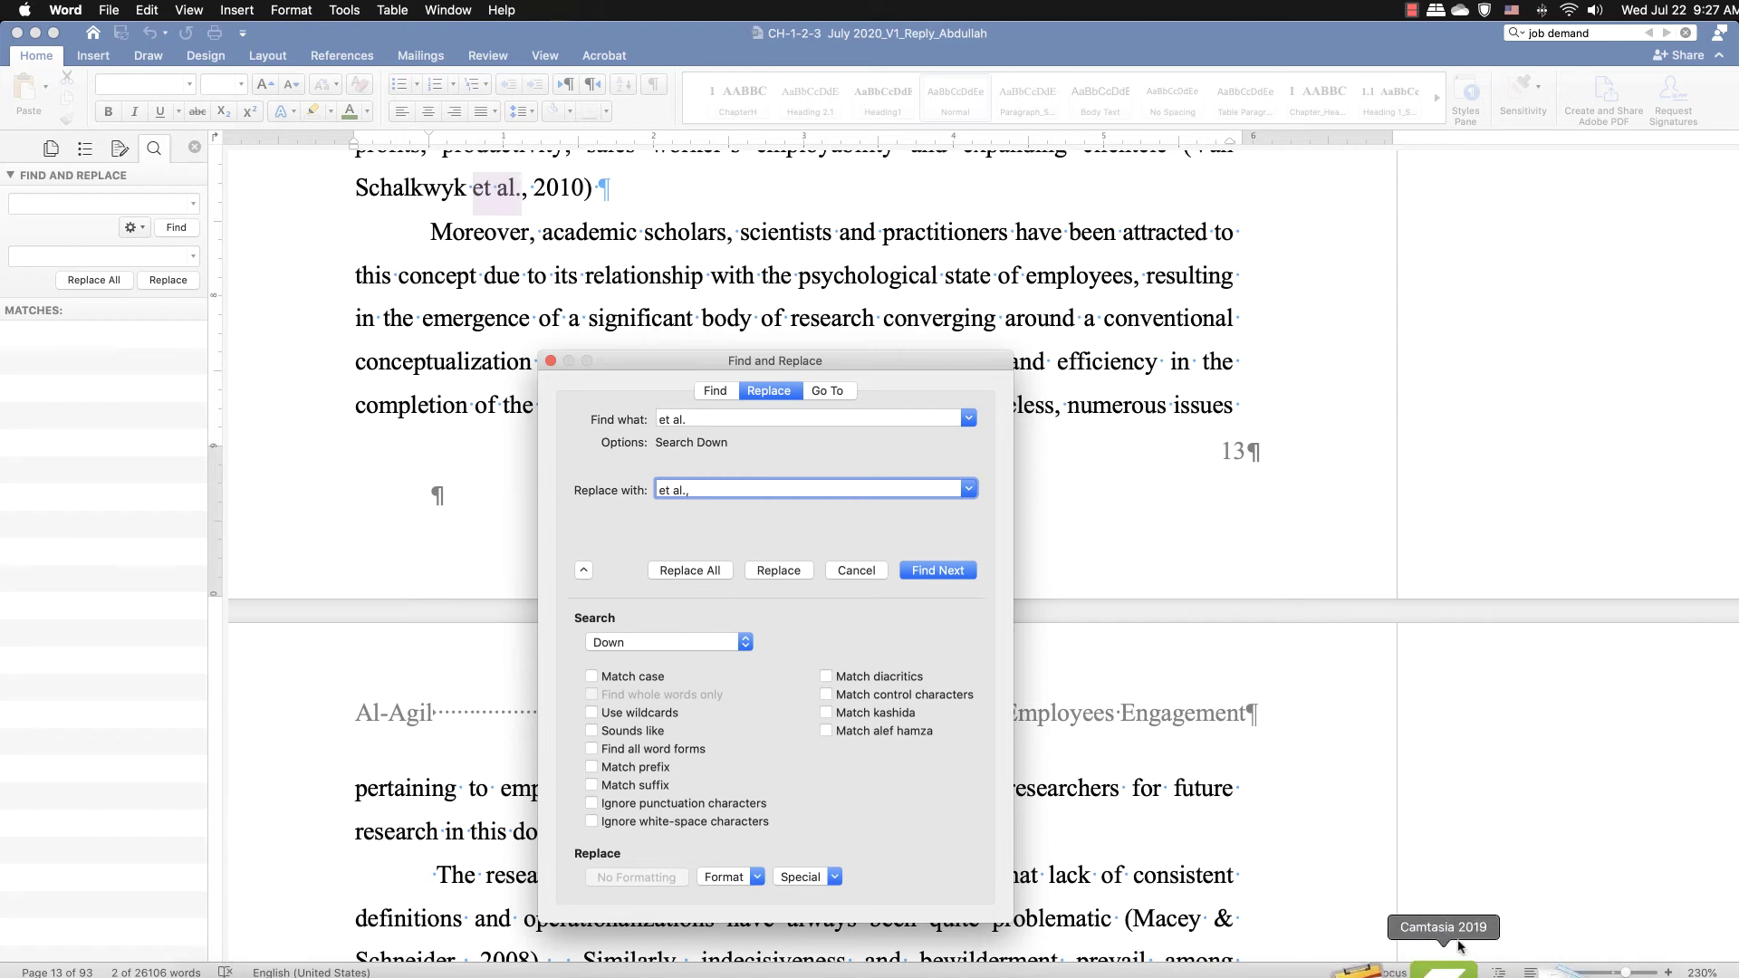
left_click(1411, 10)
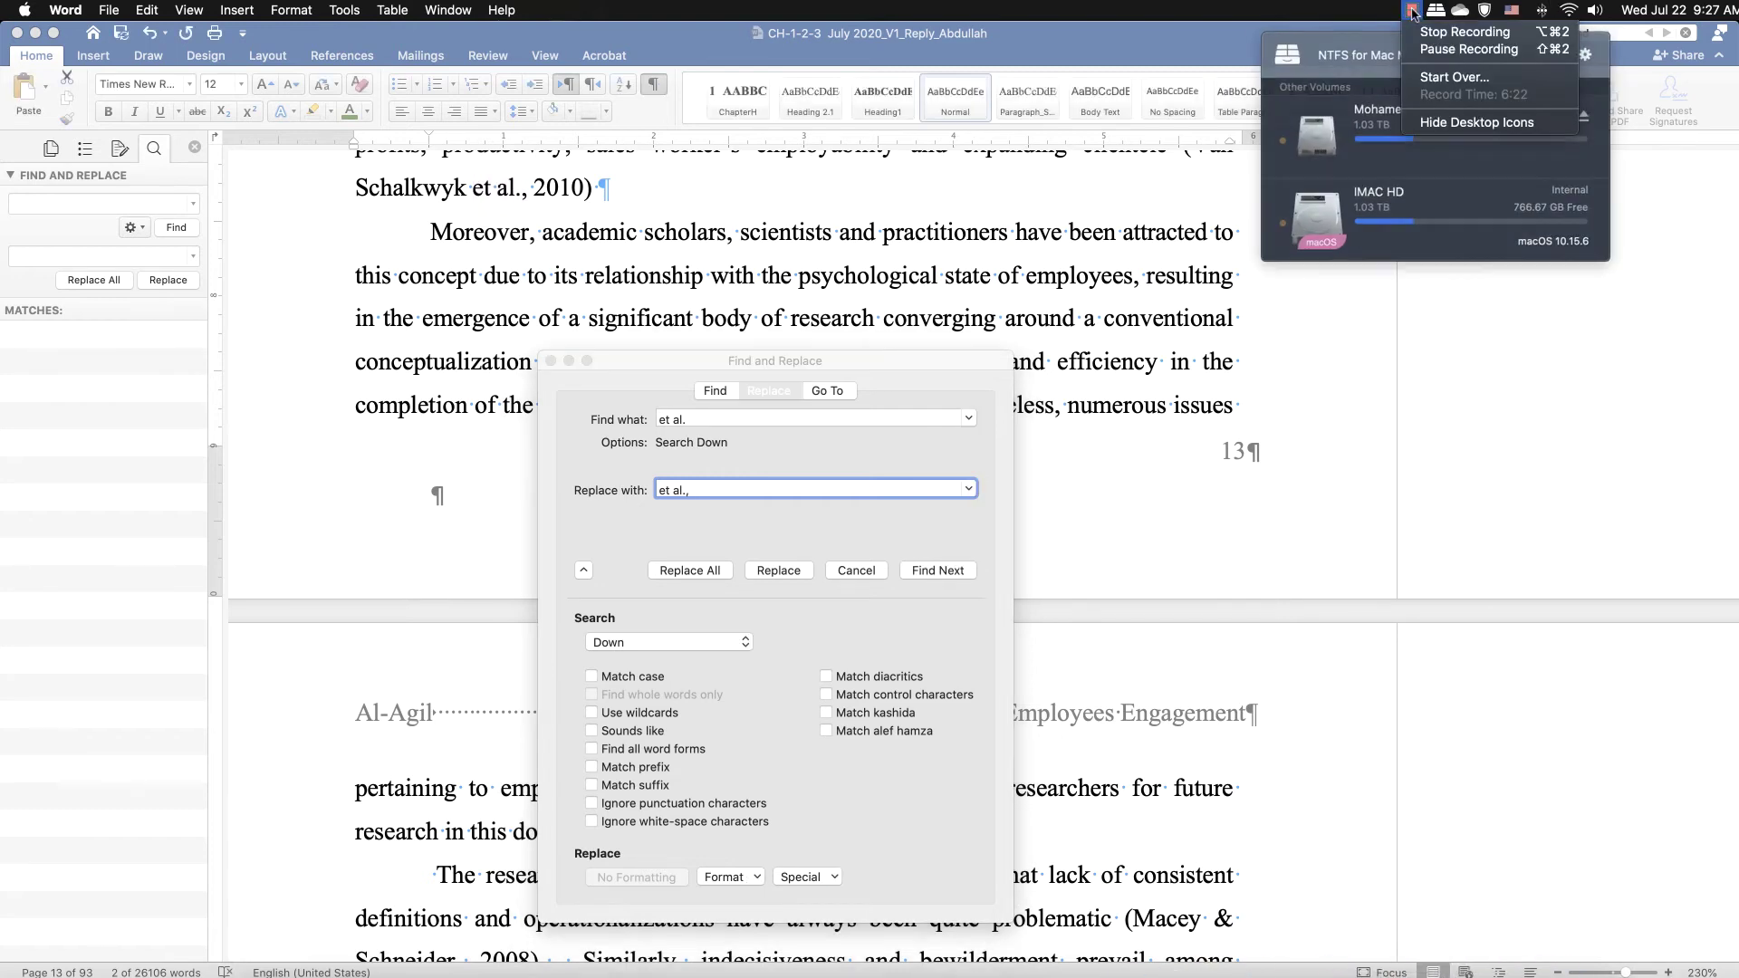
left_click(1422, 33)
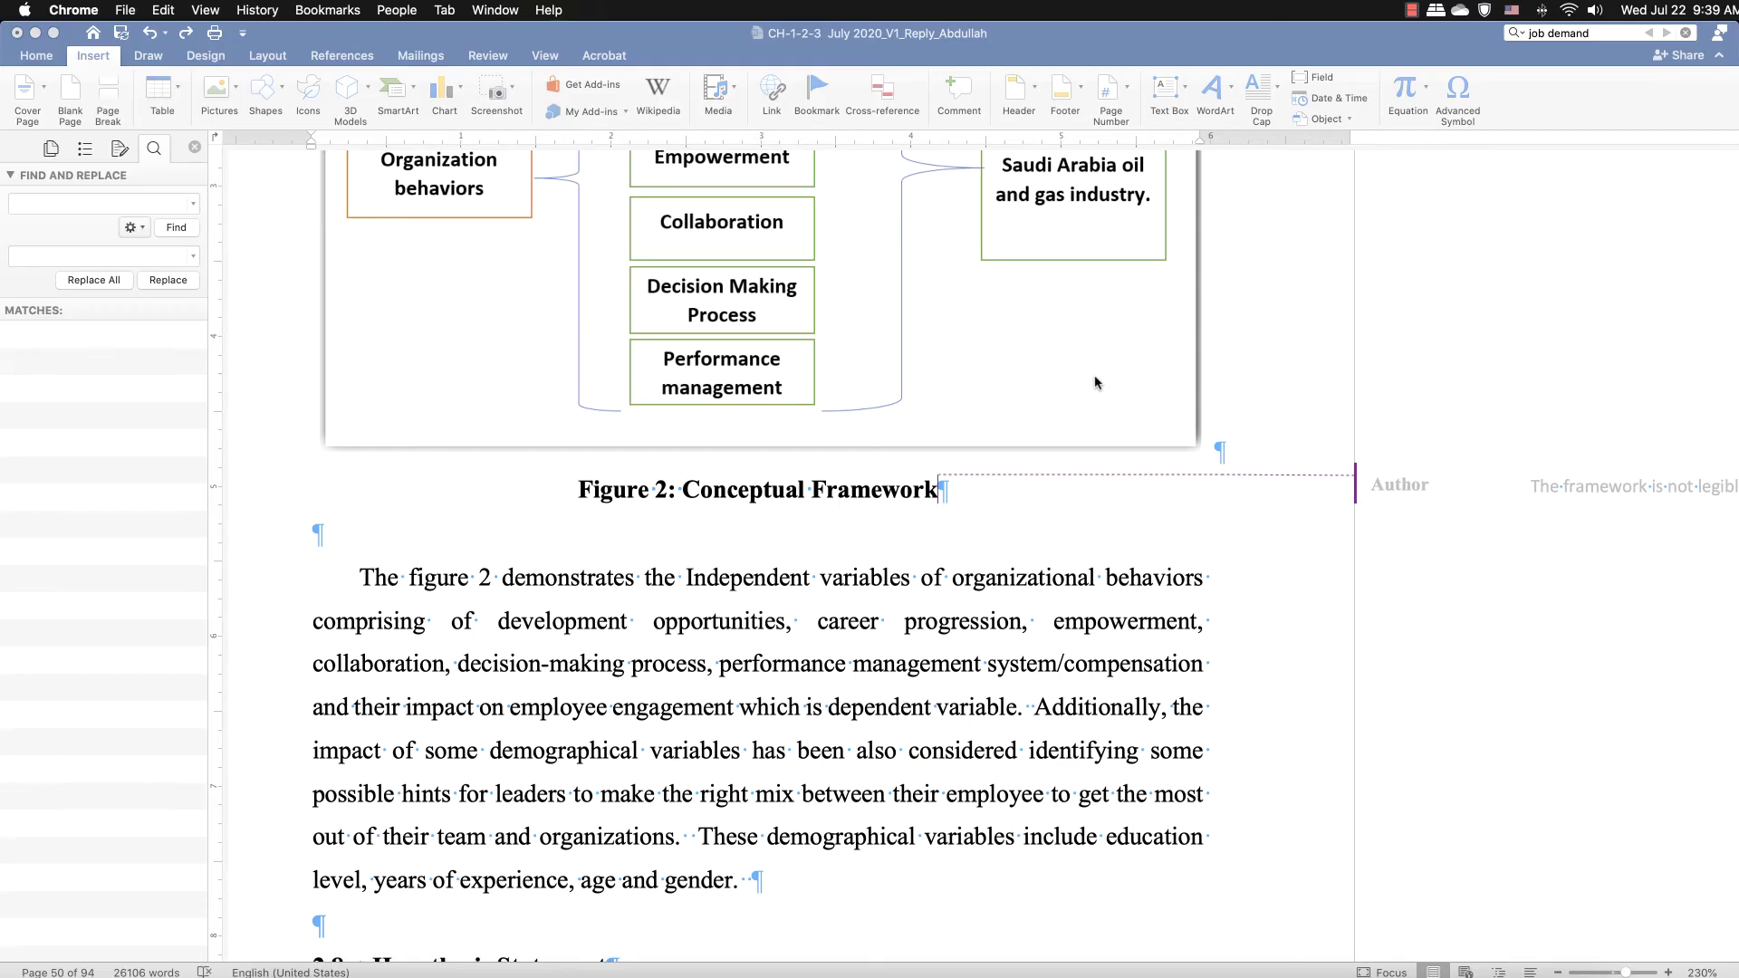
- Clear the previous document search and search the thesis for "figure"
left_click(577, 466)
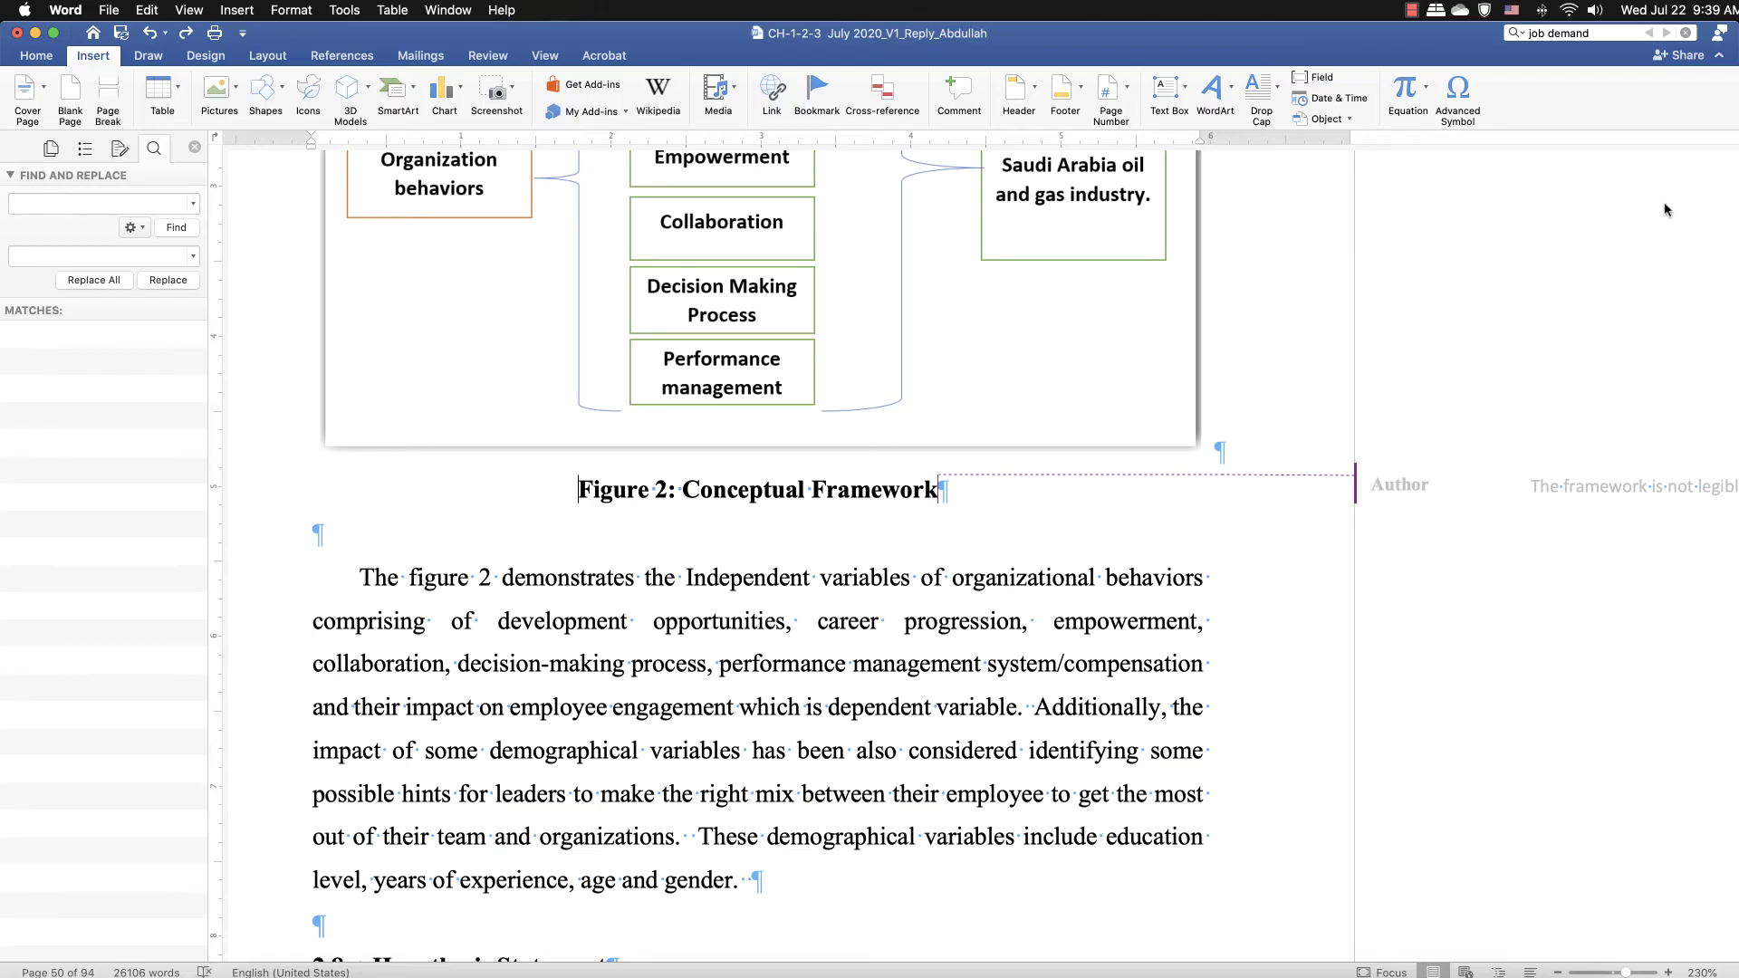
left_click(1682, 34)
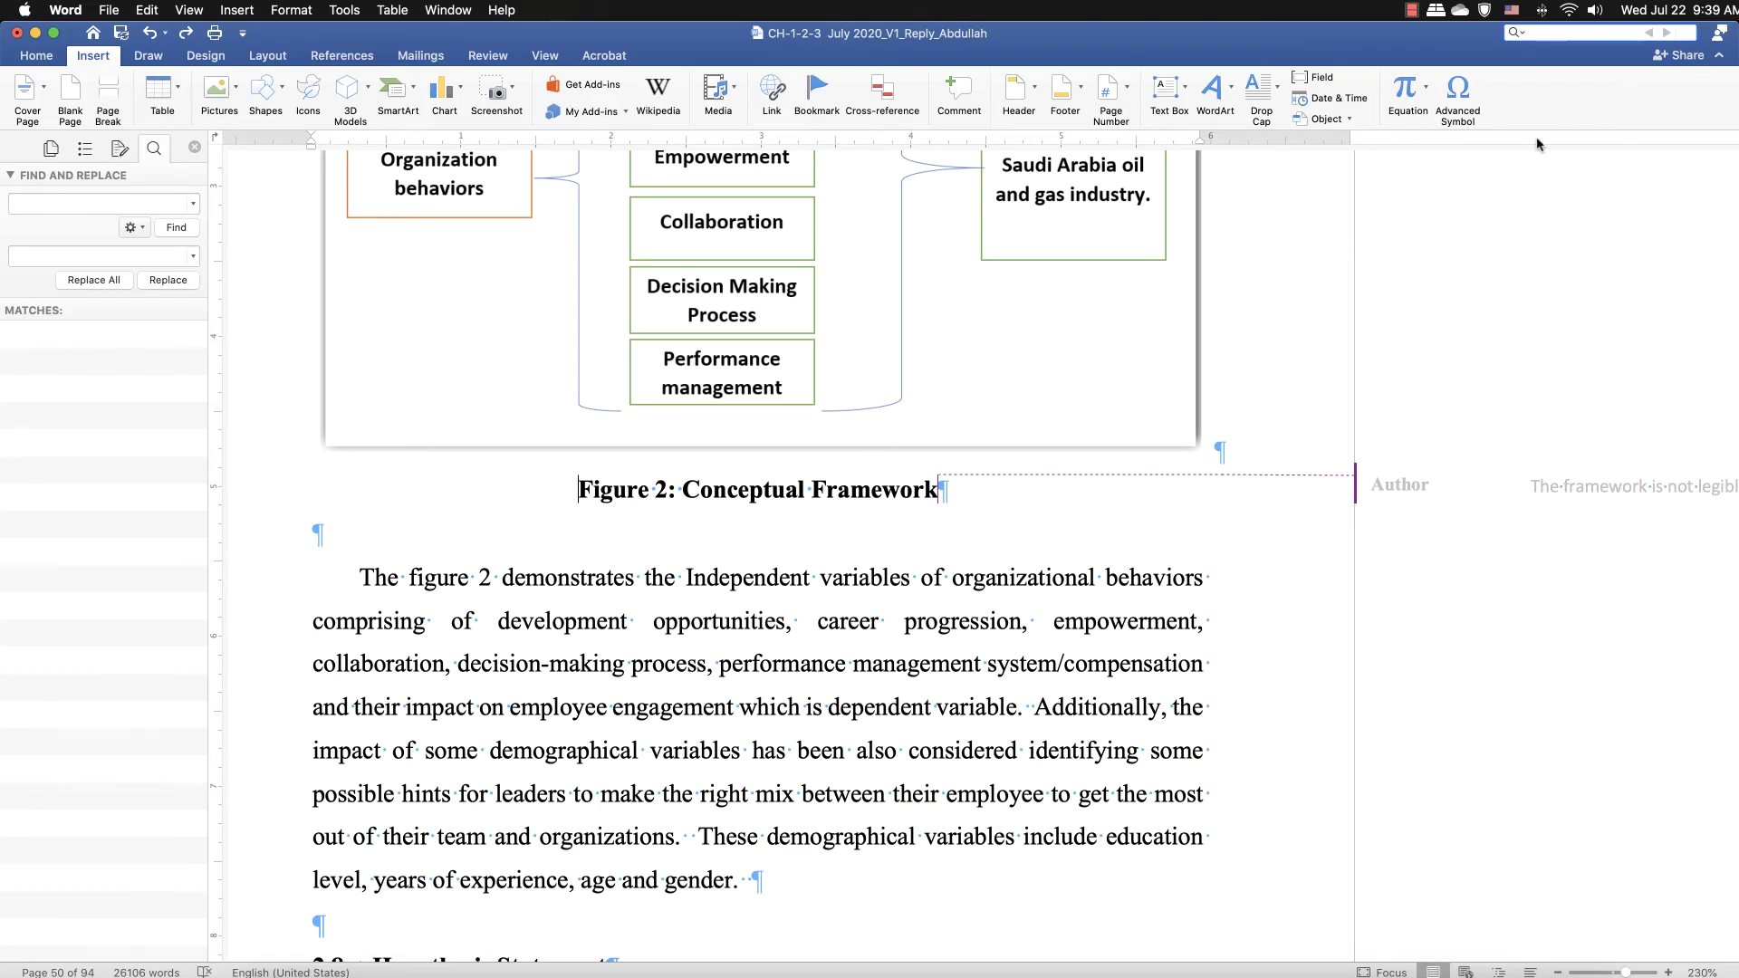
type("fig")
key("Return")
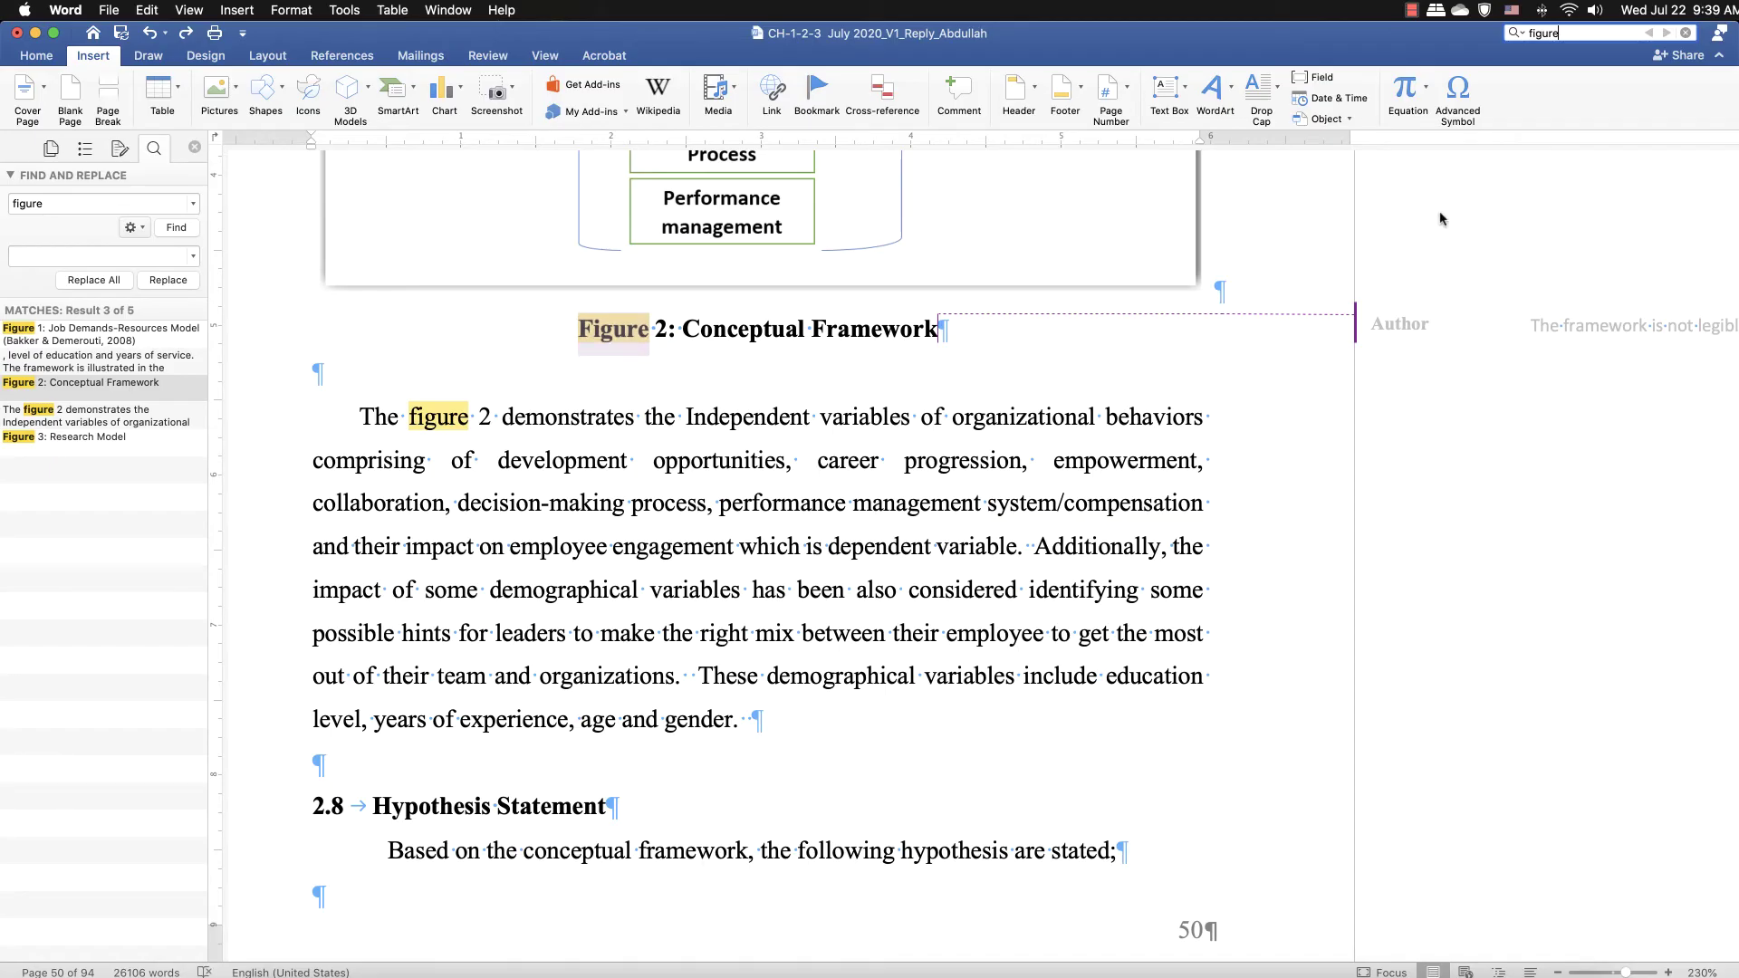
- Step through the "figure" matches to check the captions and mentions, ending at the Figure 1 caption
left_click(1650, 34)
left_click(1650, 35)
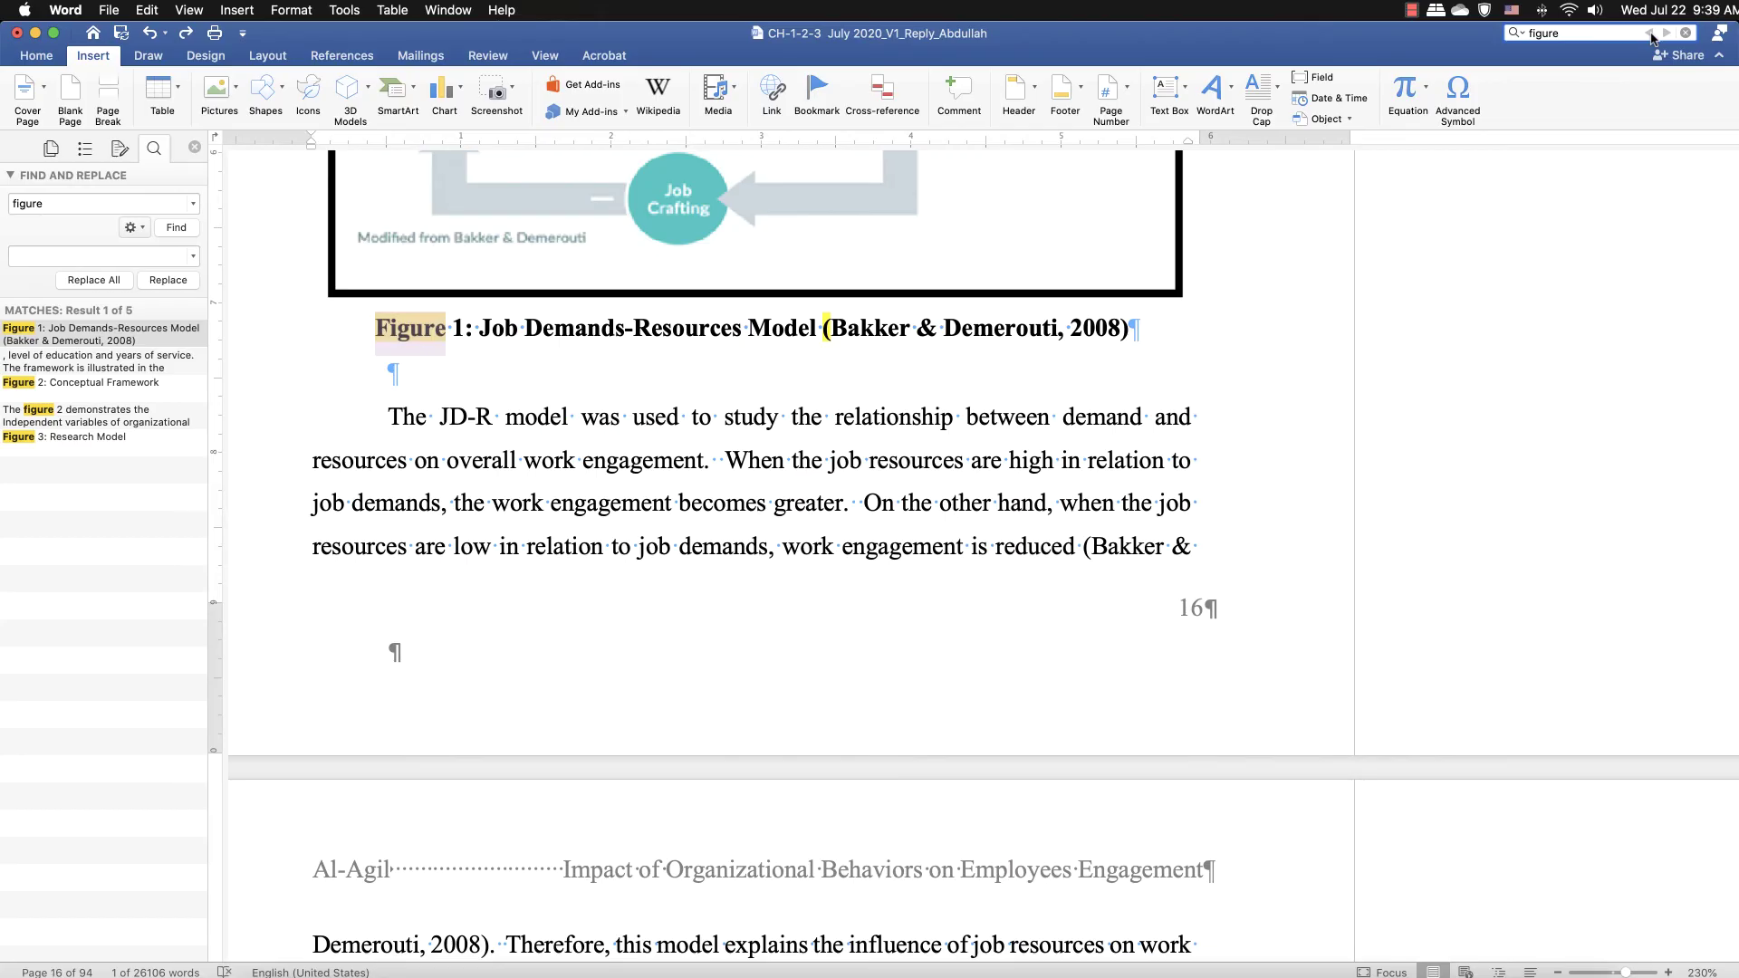
left_click(1650, 34)
left_click(1650, 35)
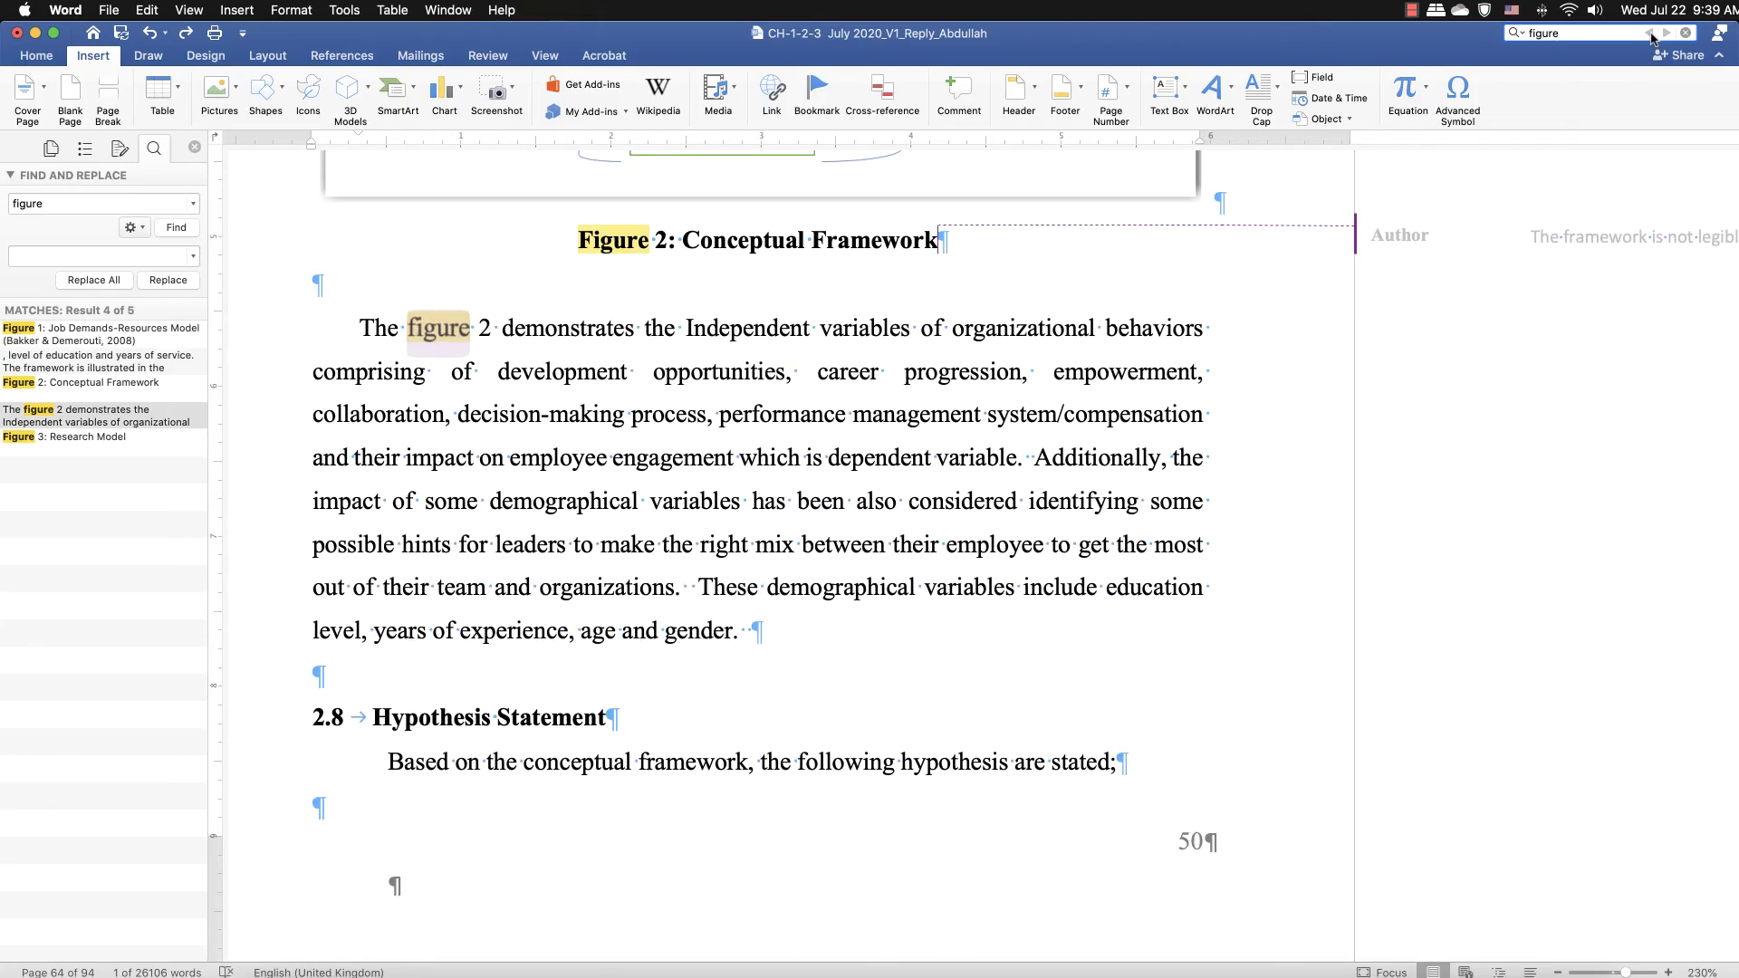
left_click(1650, 34)
left_click(1650, 35)
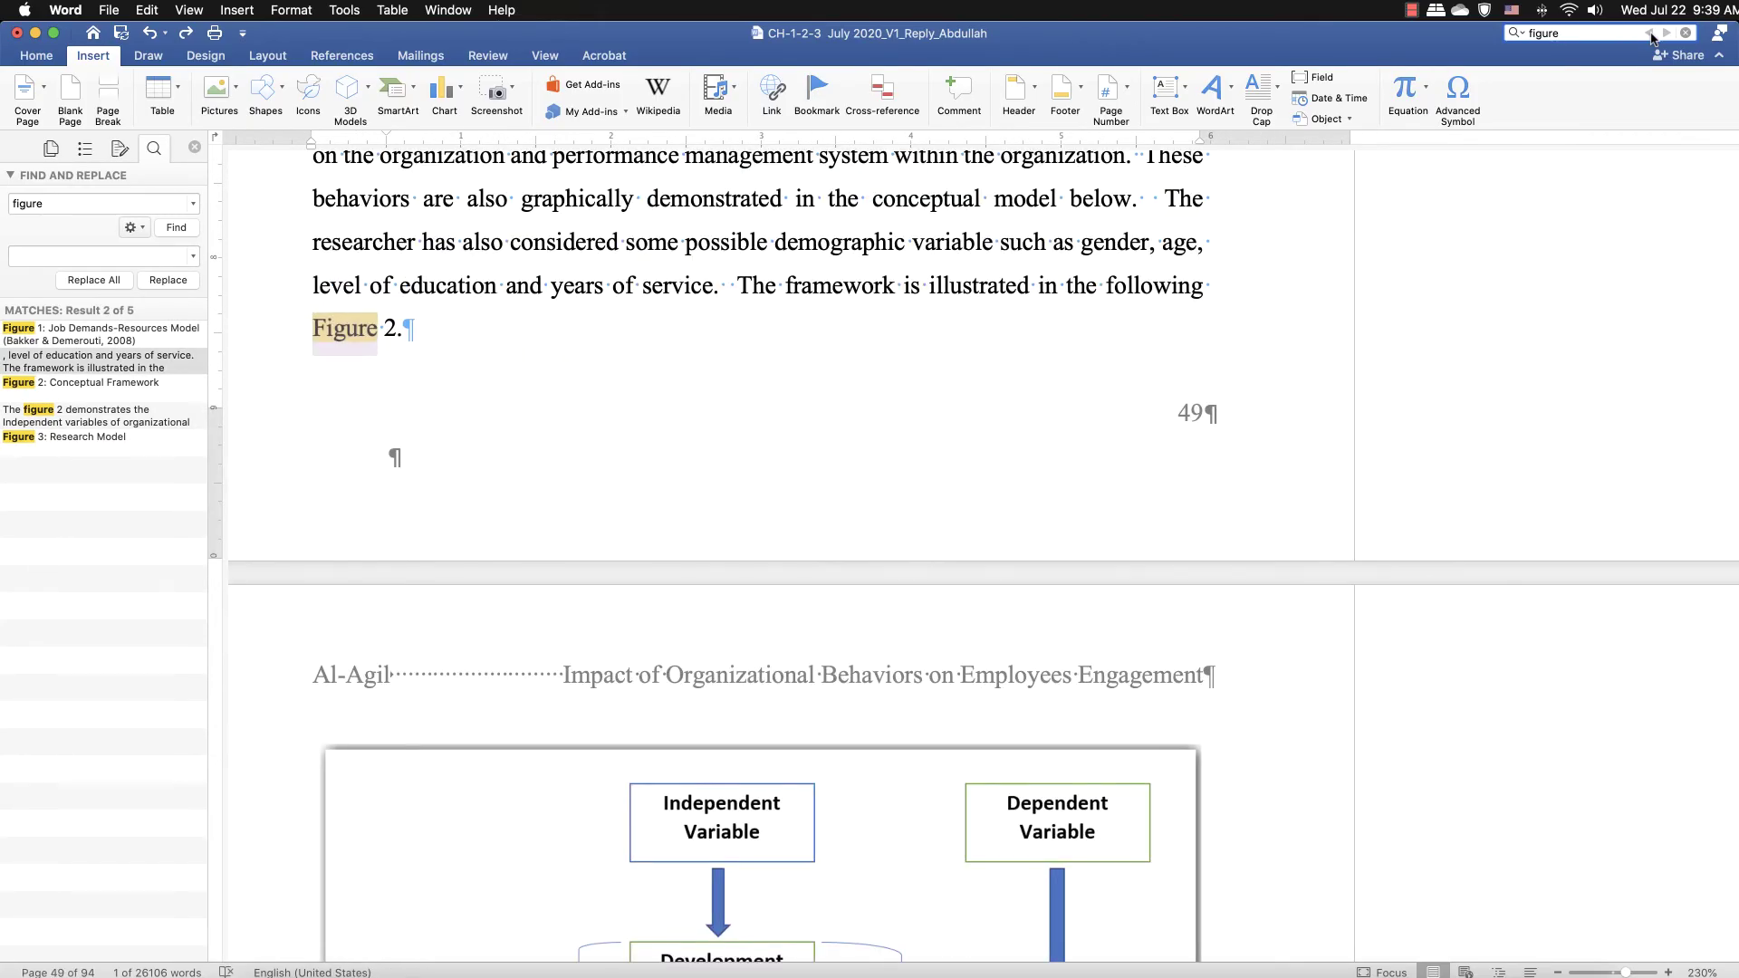
left_click(1650, 34)
left_click(572, 330)
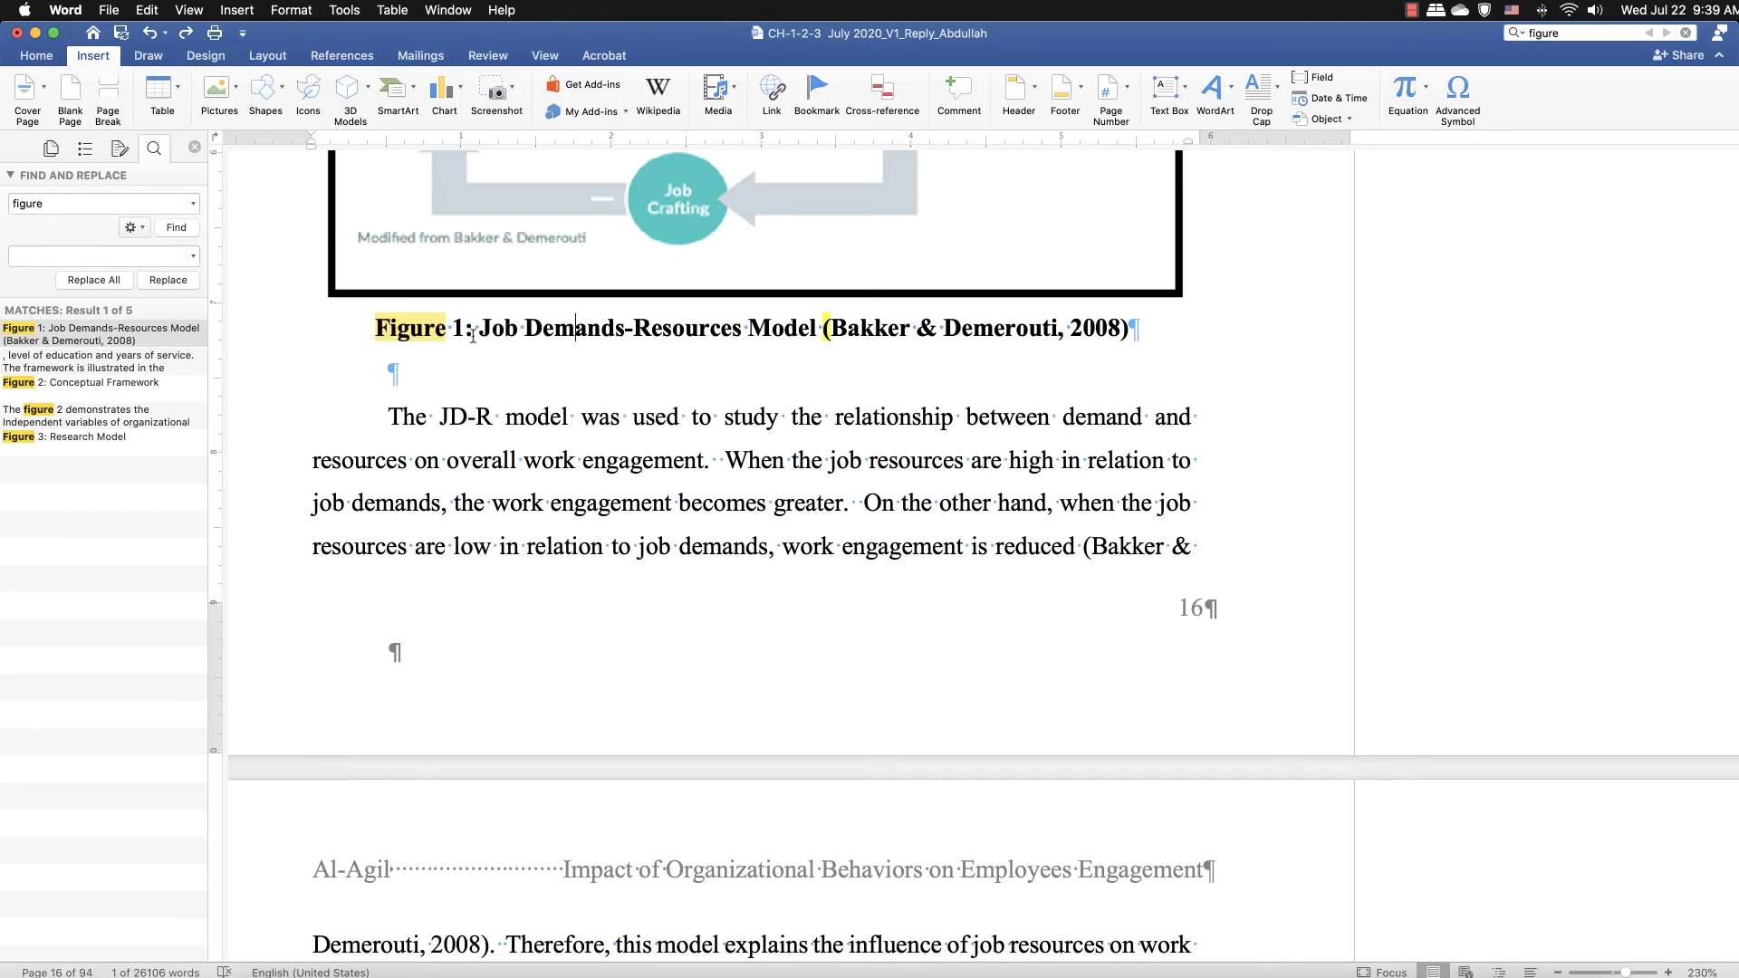
left_click(370, 329)
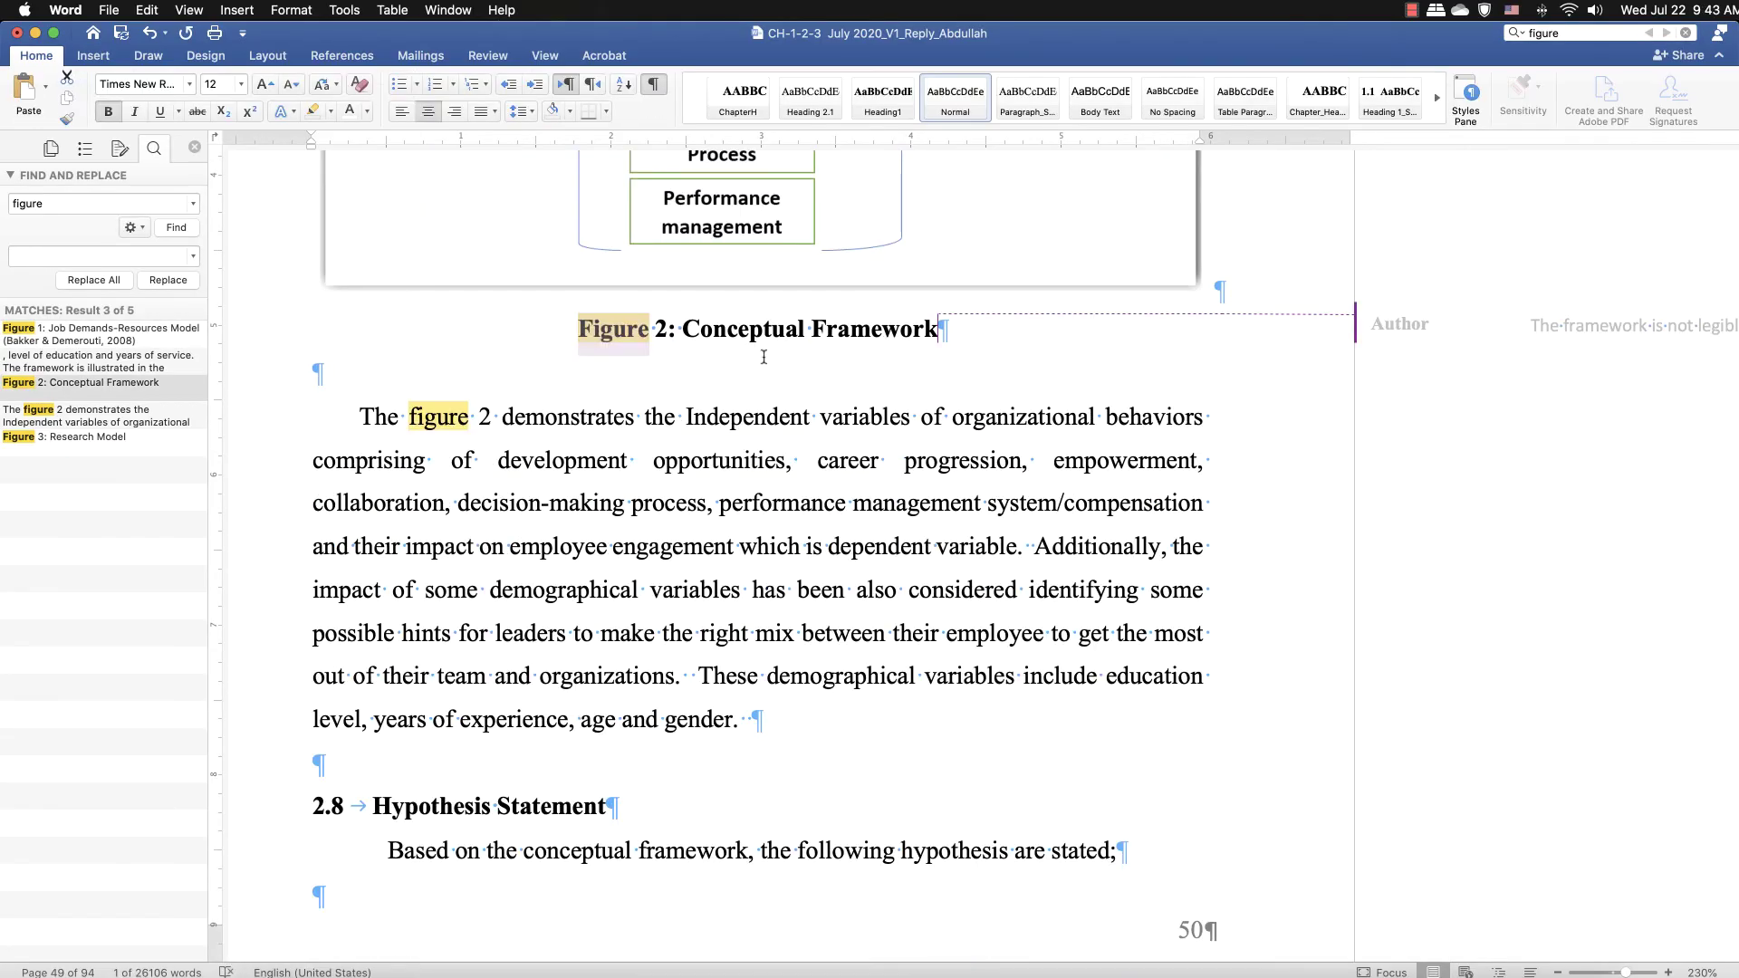
- Copy the text "Conceptual Framework" from the manually typed Figure 2 caption and delete that caption line
left_click_drag(678, 327, 833, 325)
key("super+c")
key("BackSpace")
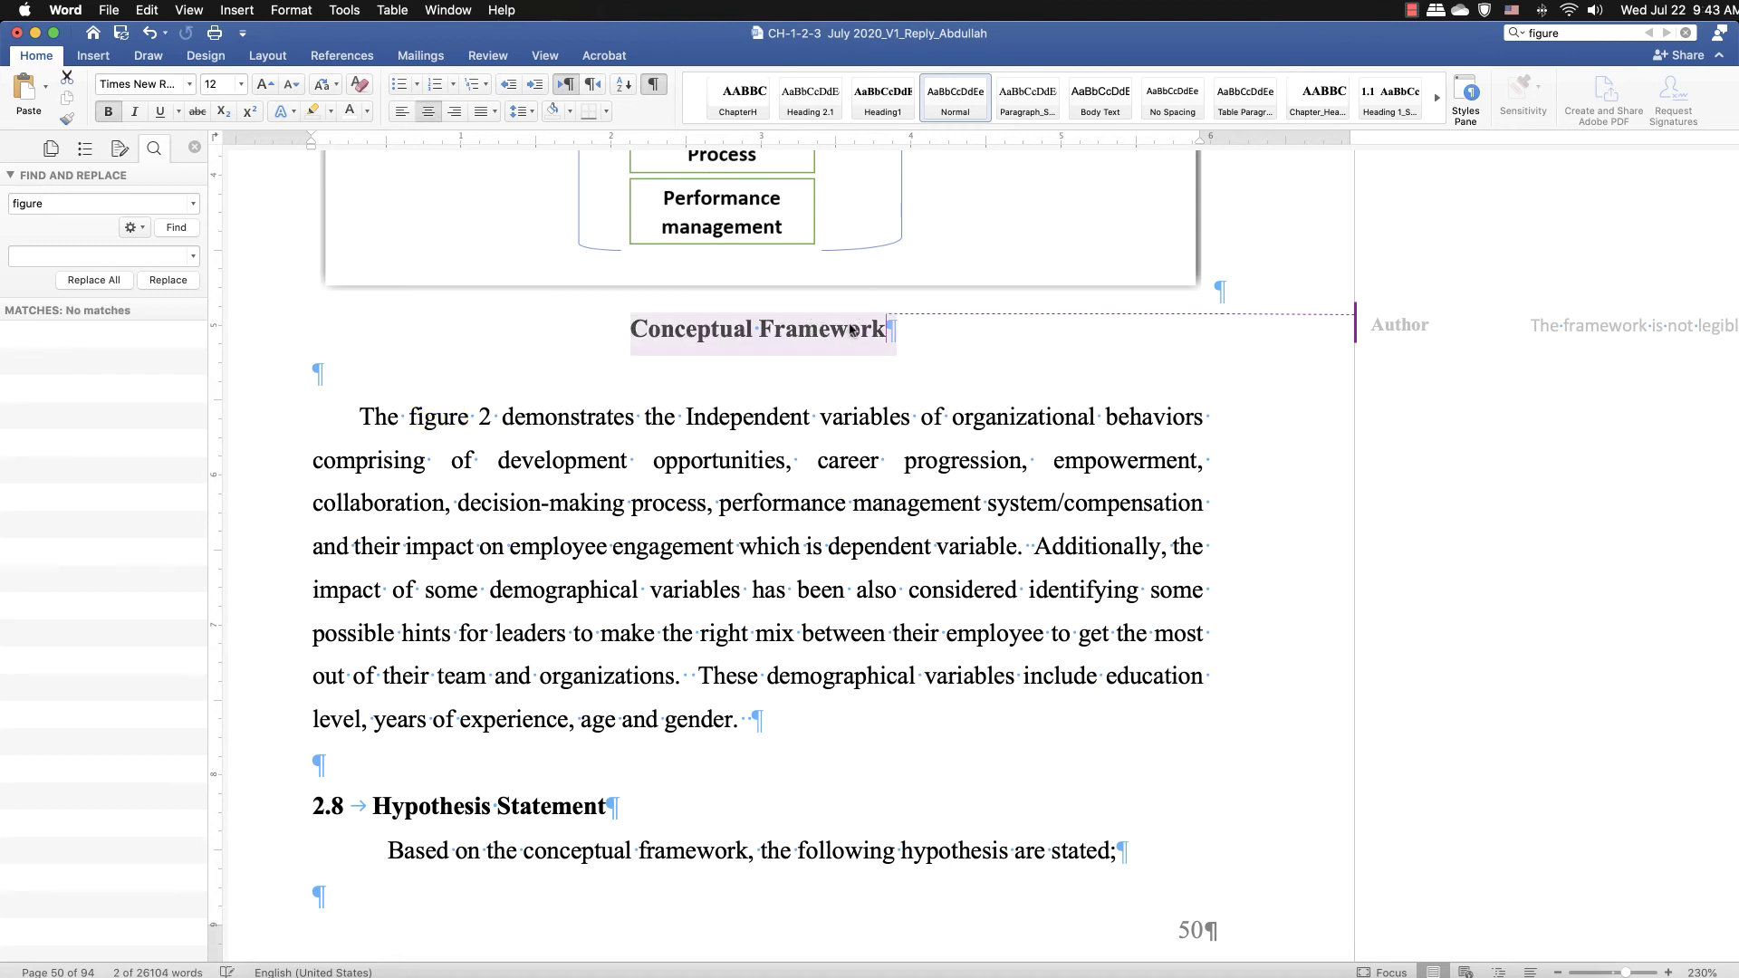
key("BackSpace")
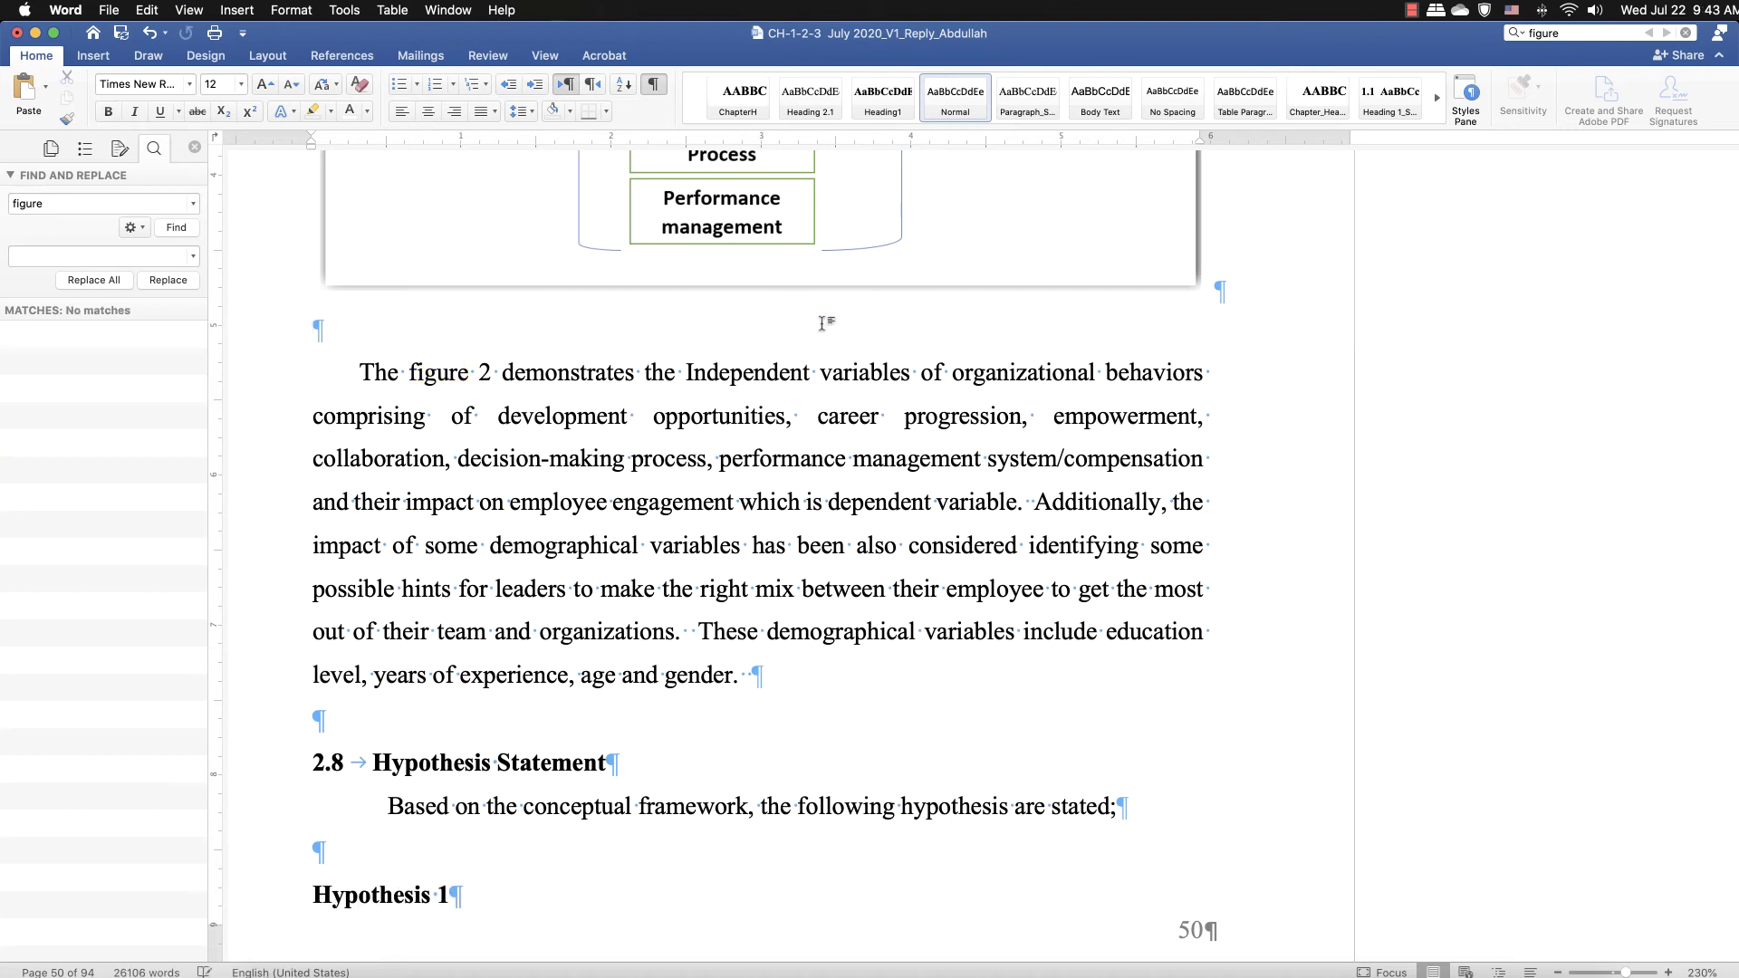
- Insert an automatically numbered Figure caption with the copied text "Conceptual Framework" beneath the framework diagram
left_click(239, 11)
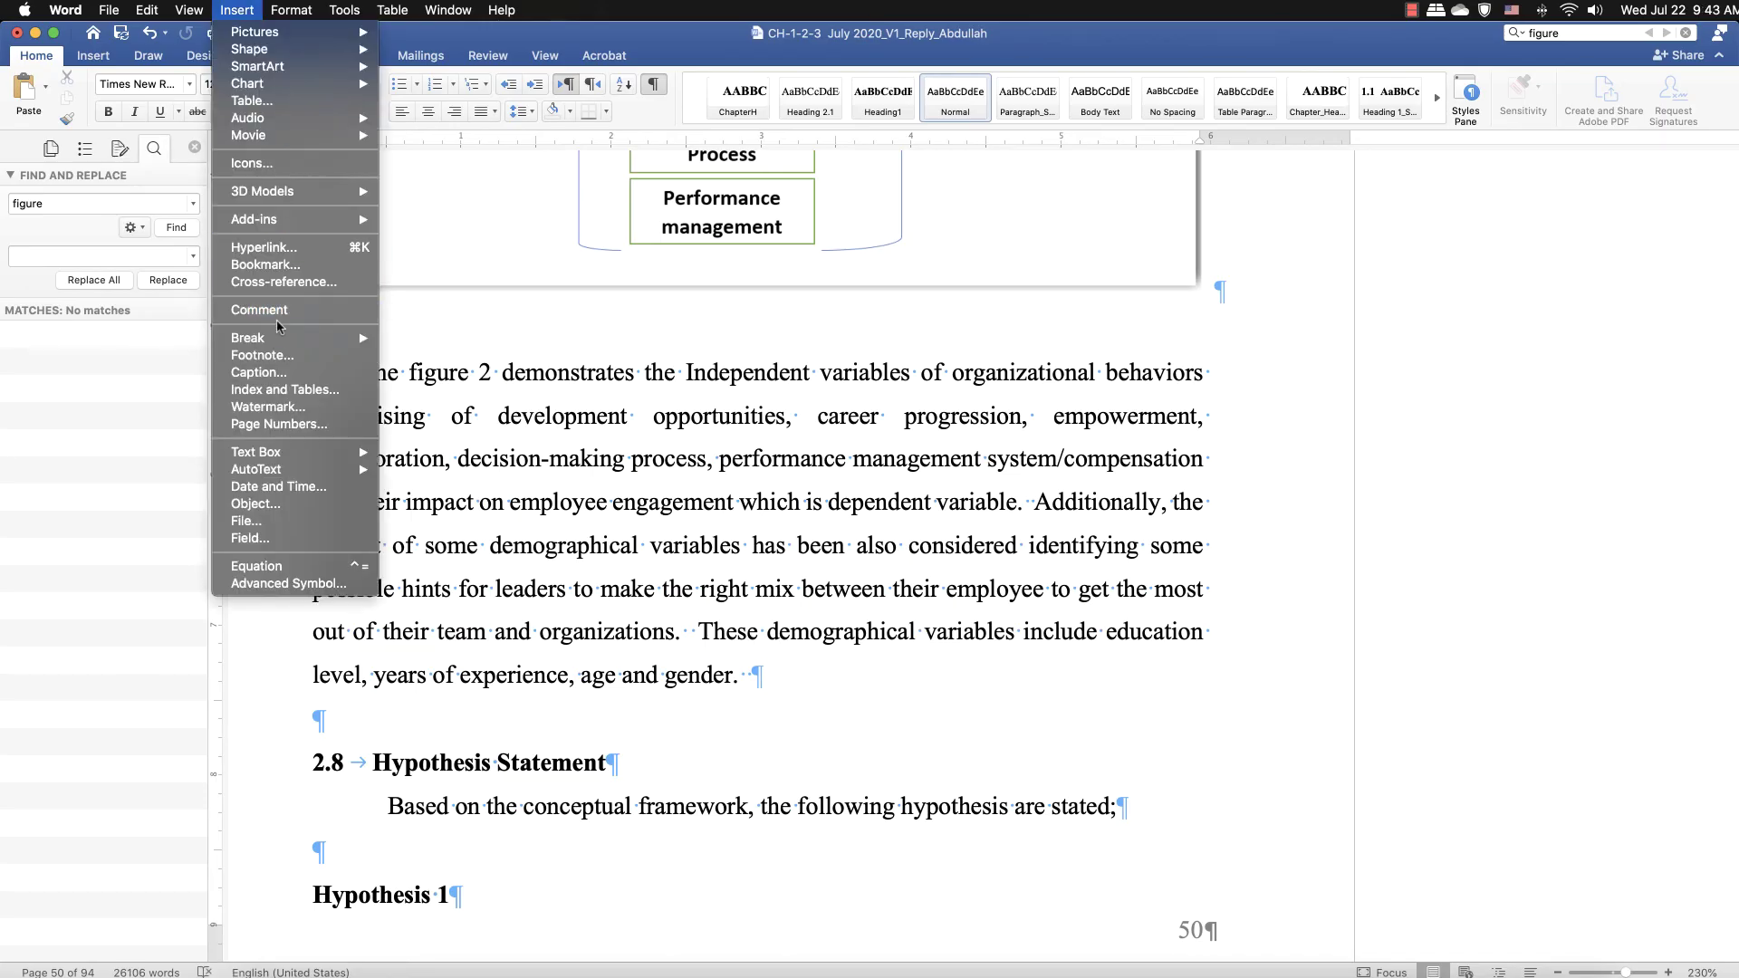
left_click(280, 373)
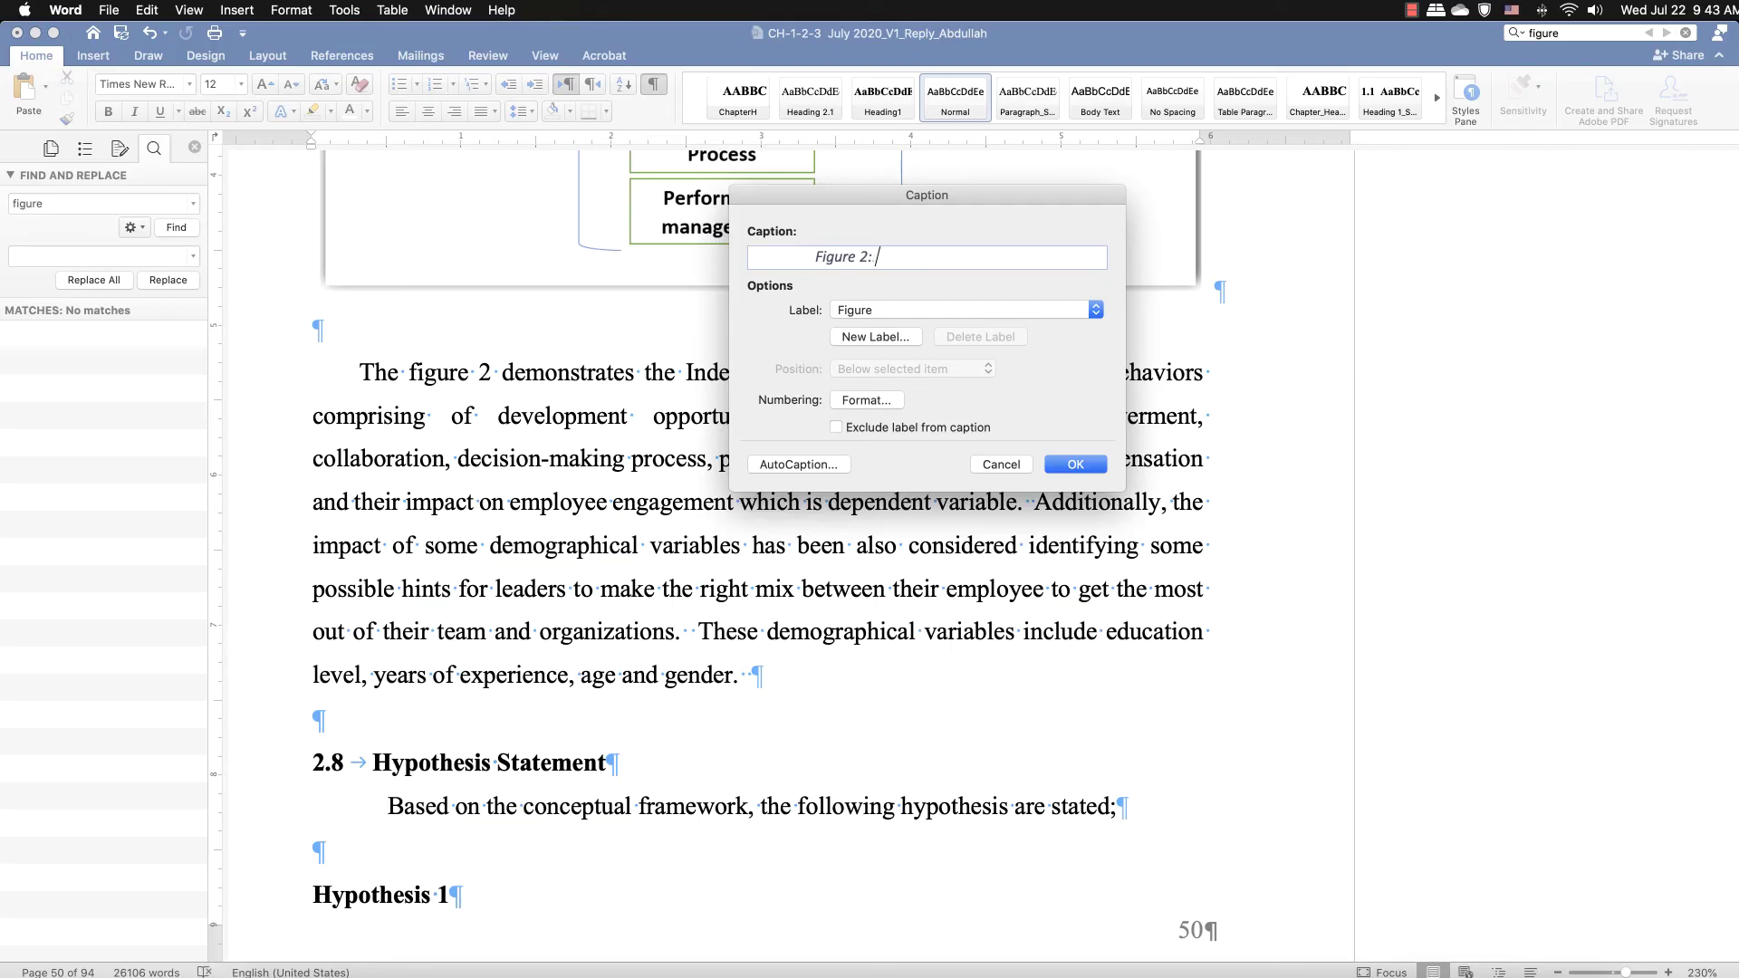
key("super+v")
left_click(1064, 464)
- Format the new Figure 2 caption as Times New Roman, size 12, bold and without italics
left_click_drag(650, 323, 345, 342)
left_click(192, 86)
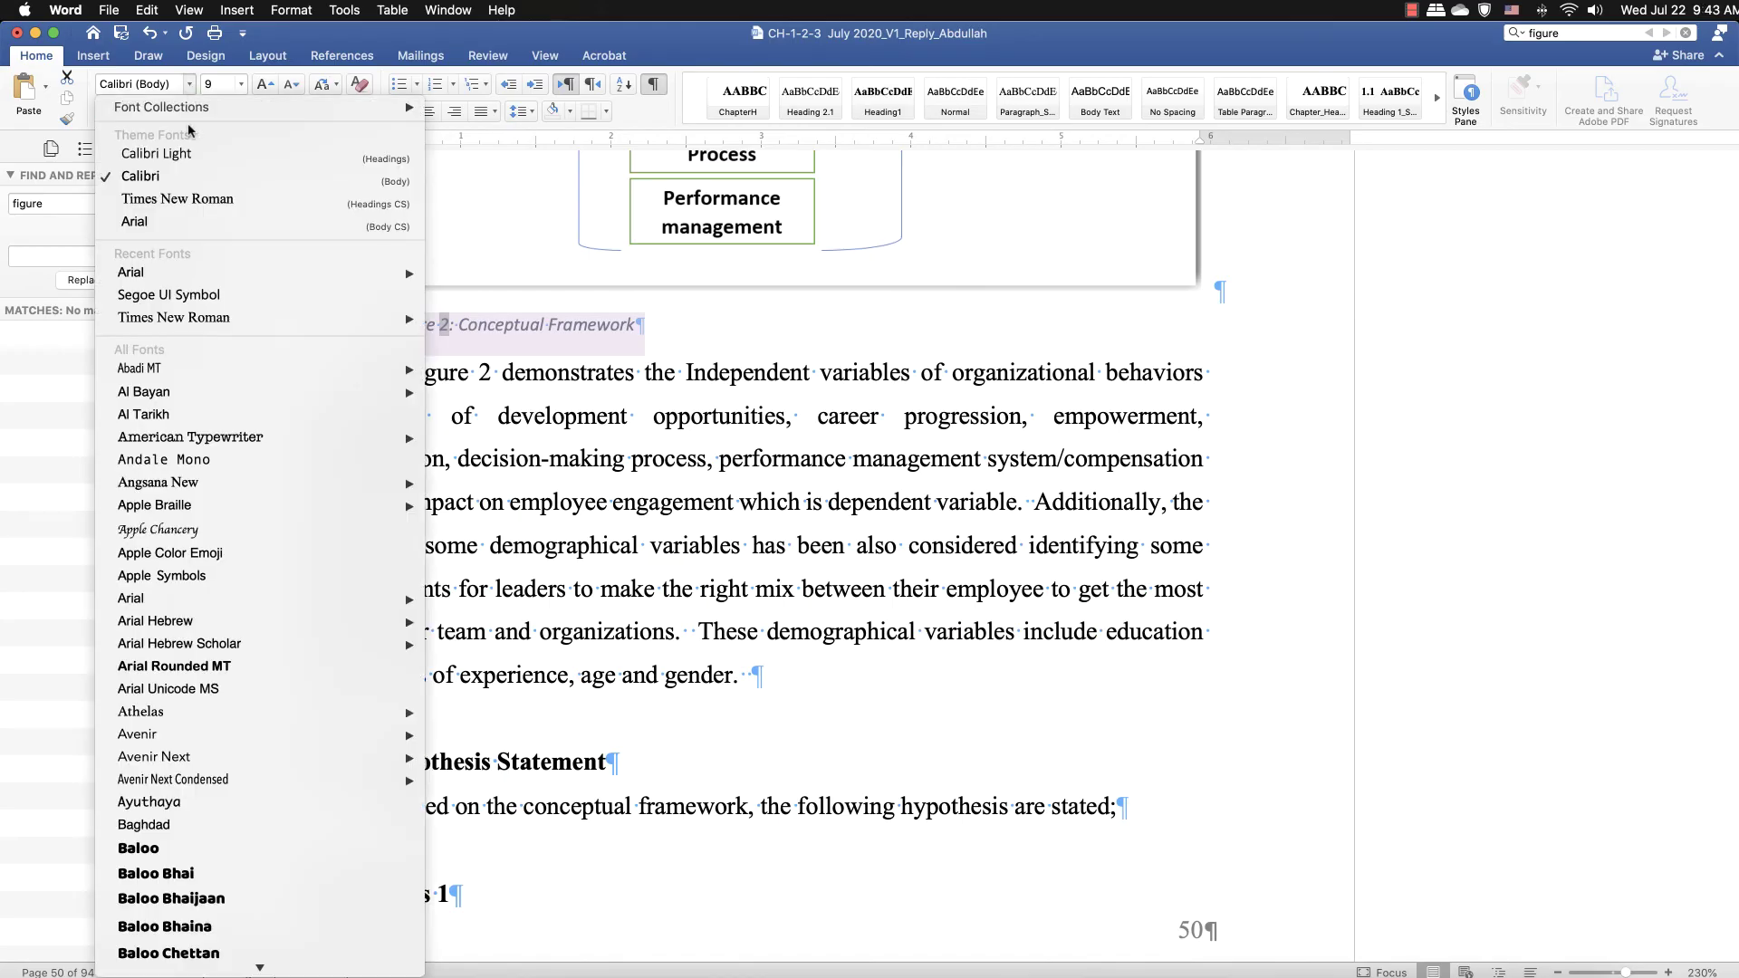
left_click(209, 201)
left_click(241, 86)
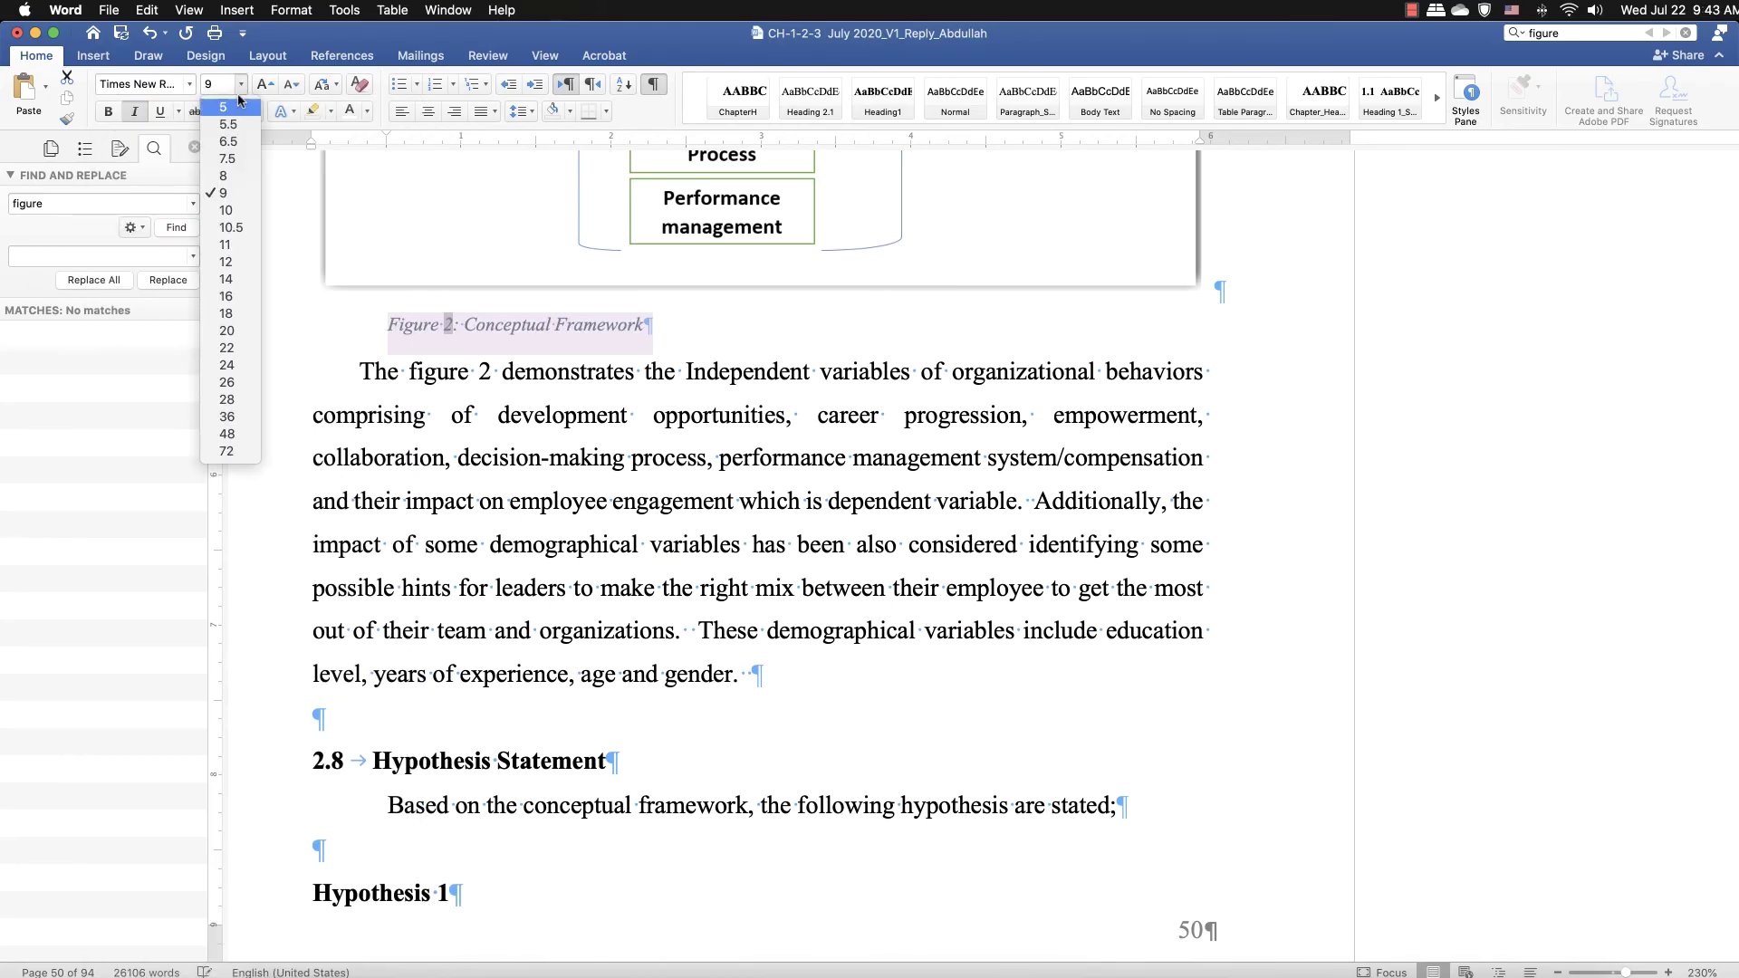
key("Escape")
left_click(134, 111)
left_click(107, 113)
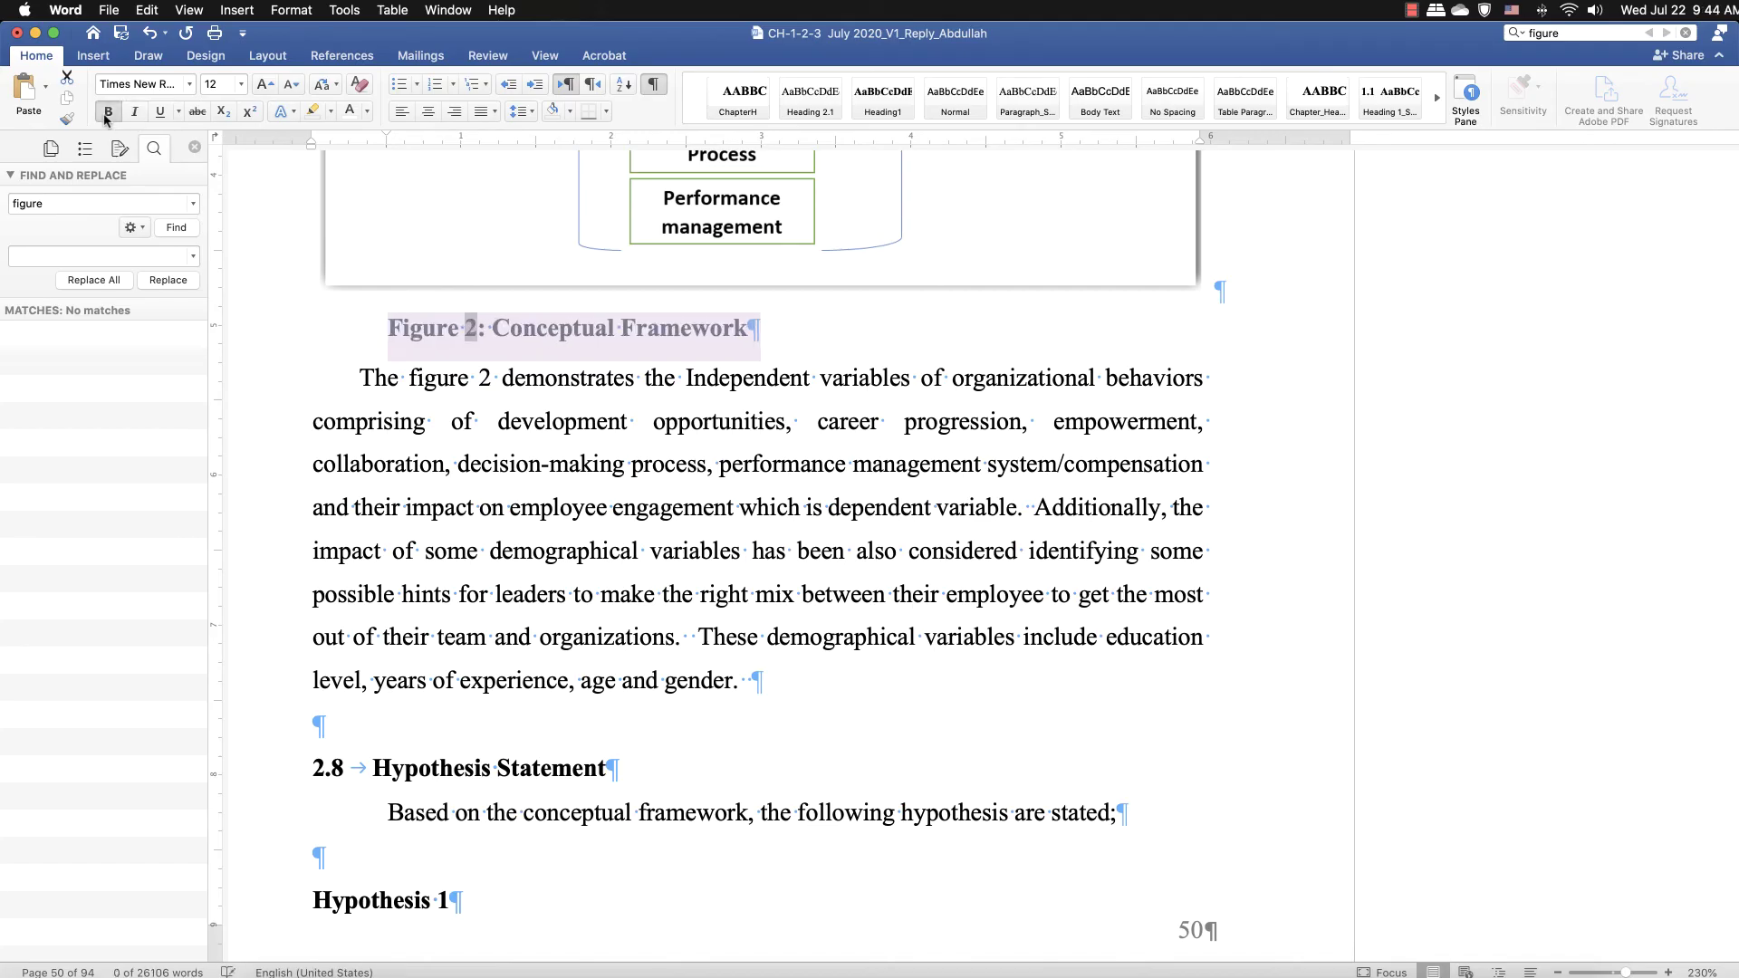
- Center the Figure 2 caption and set its font color to black
left_click(428, 112)
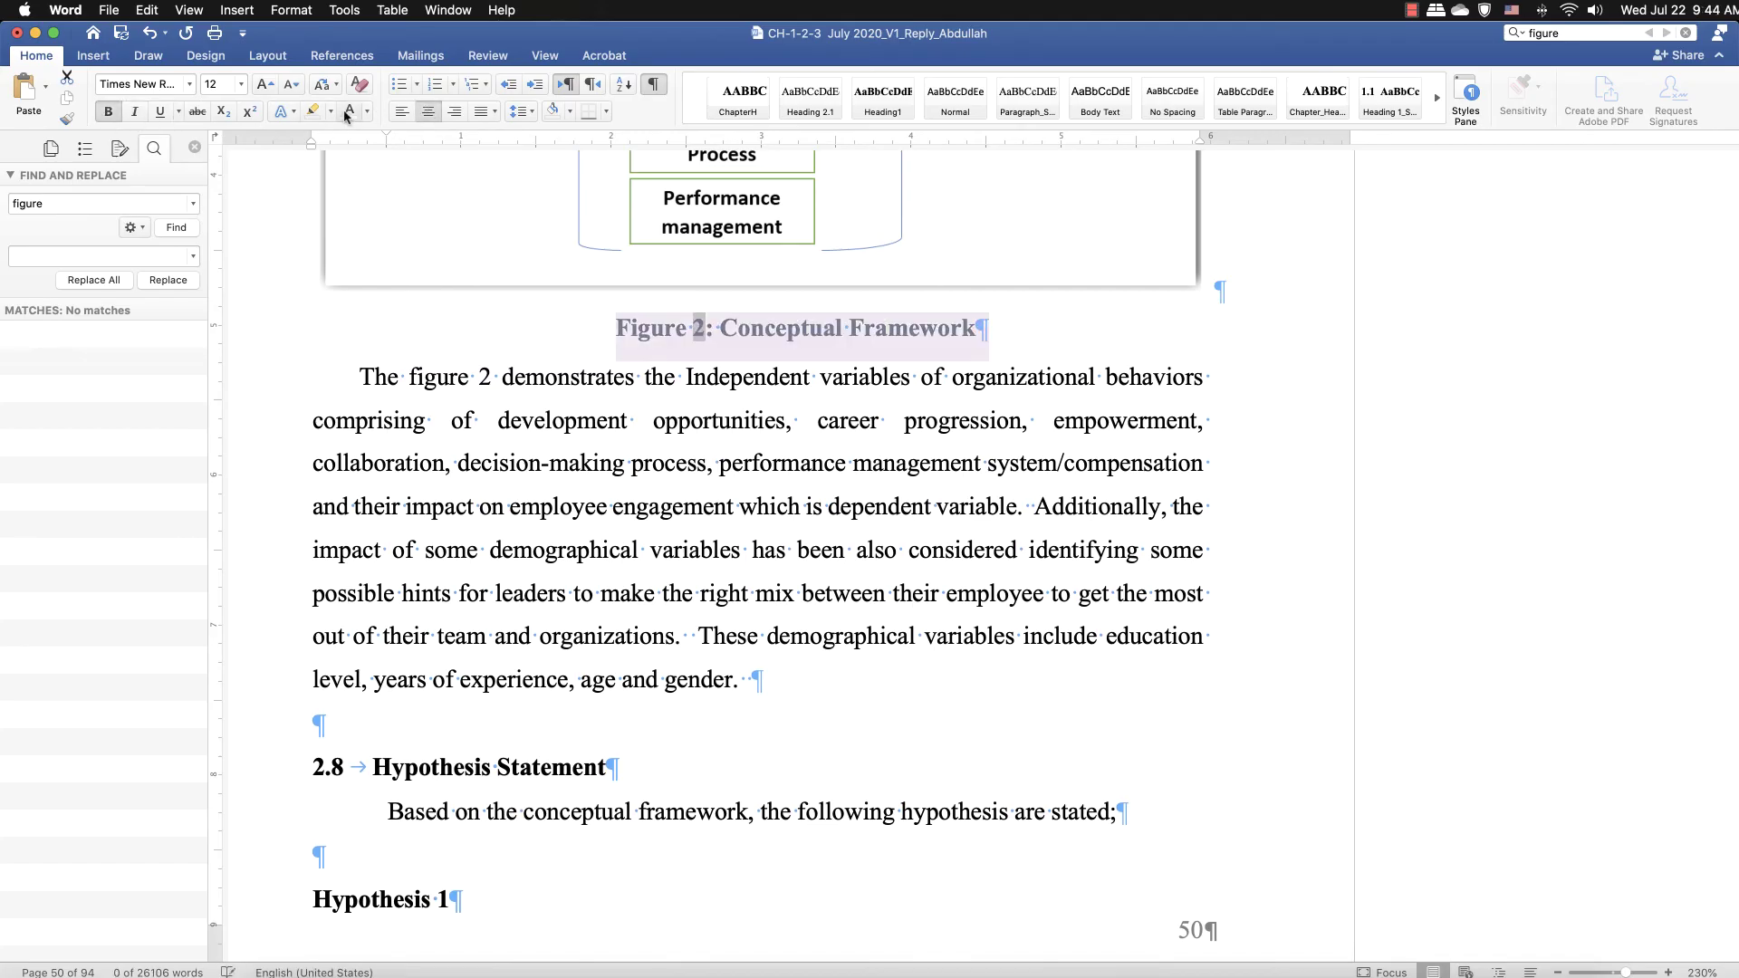
left_click(367, 112)
left_click(370, 192)
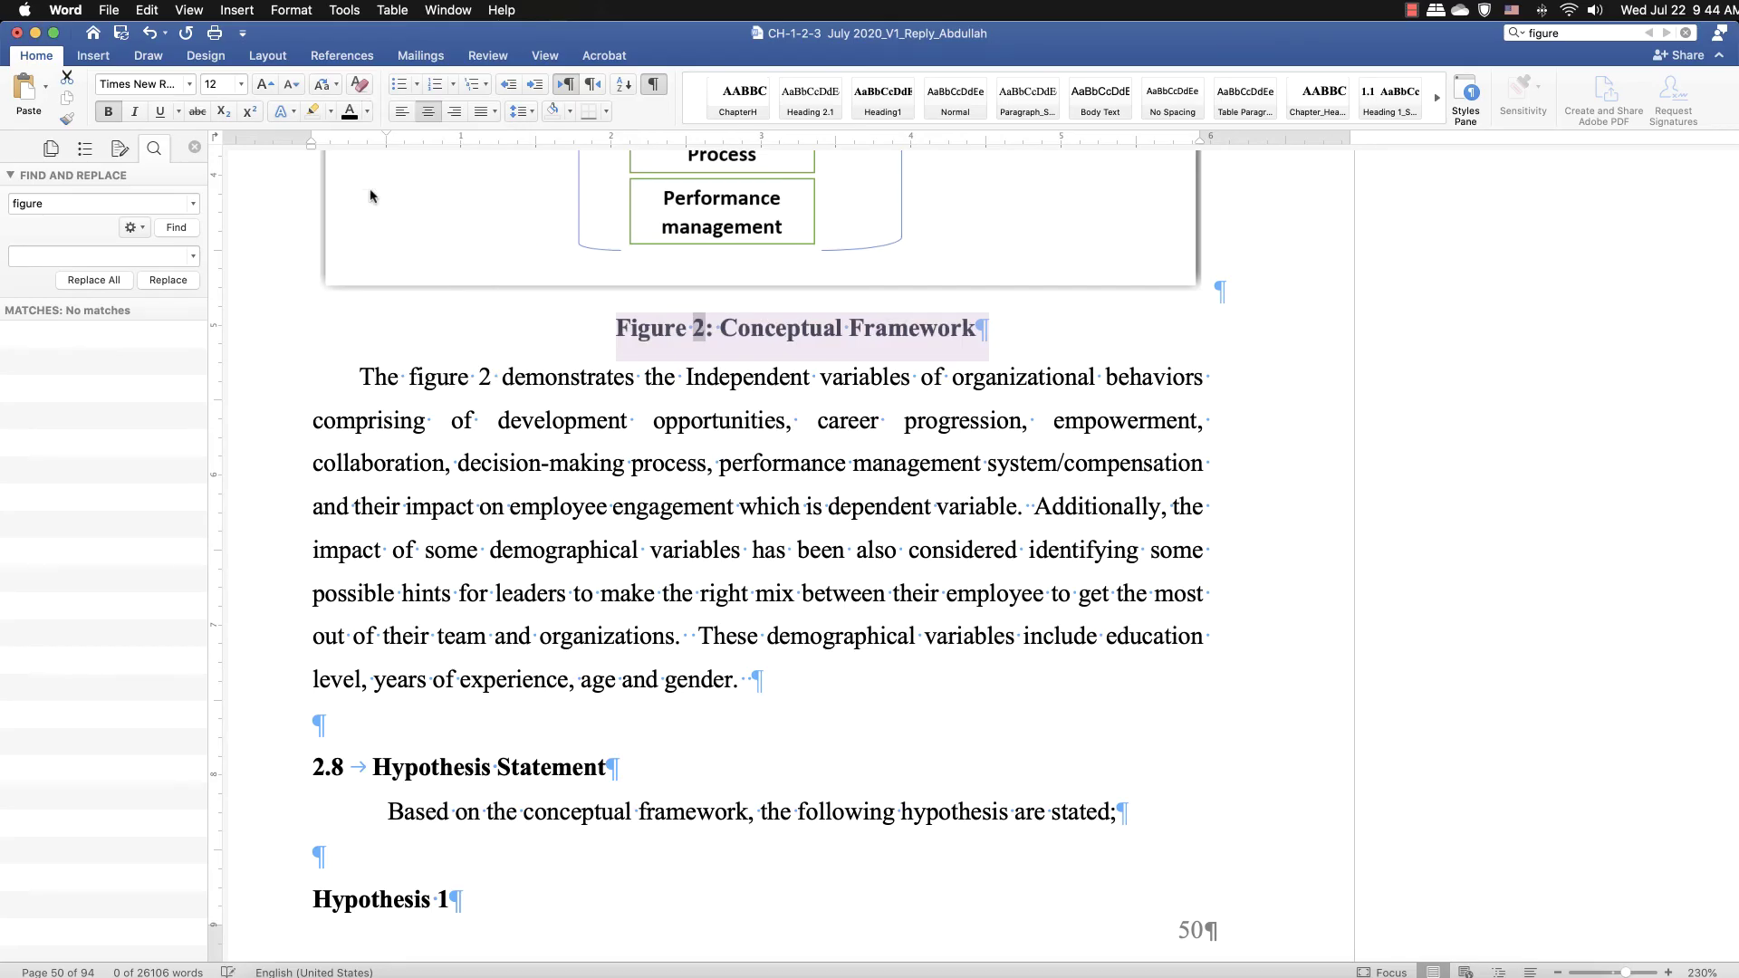
left_click(508, 272)
scroll(666, 443, "down", 1)
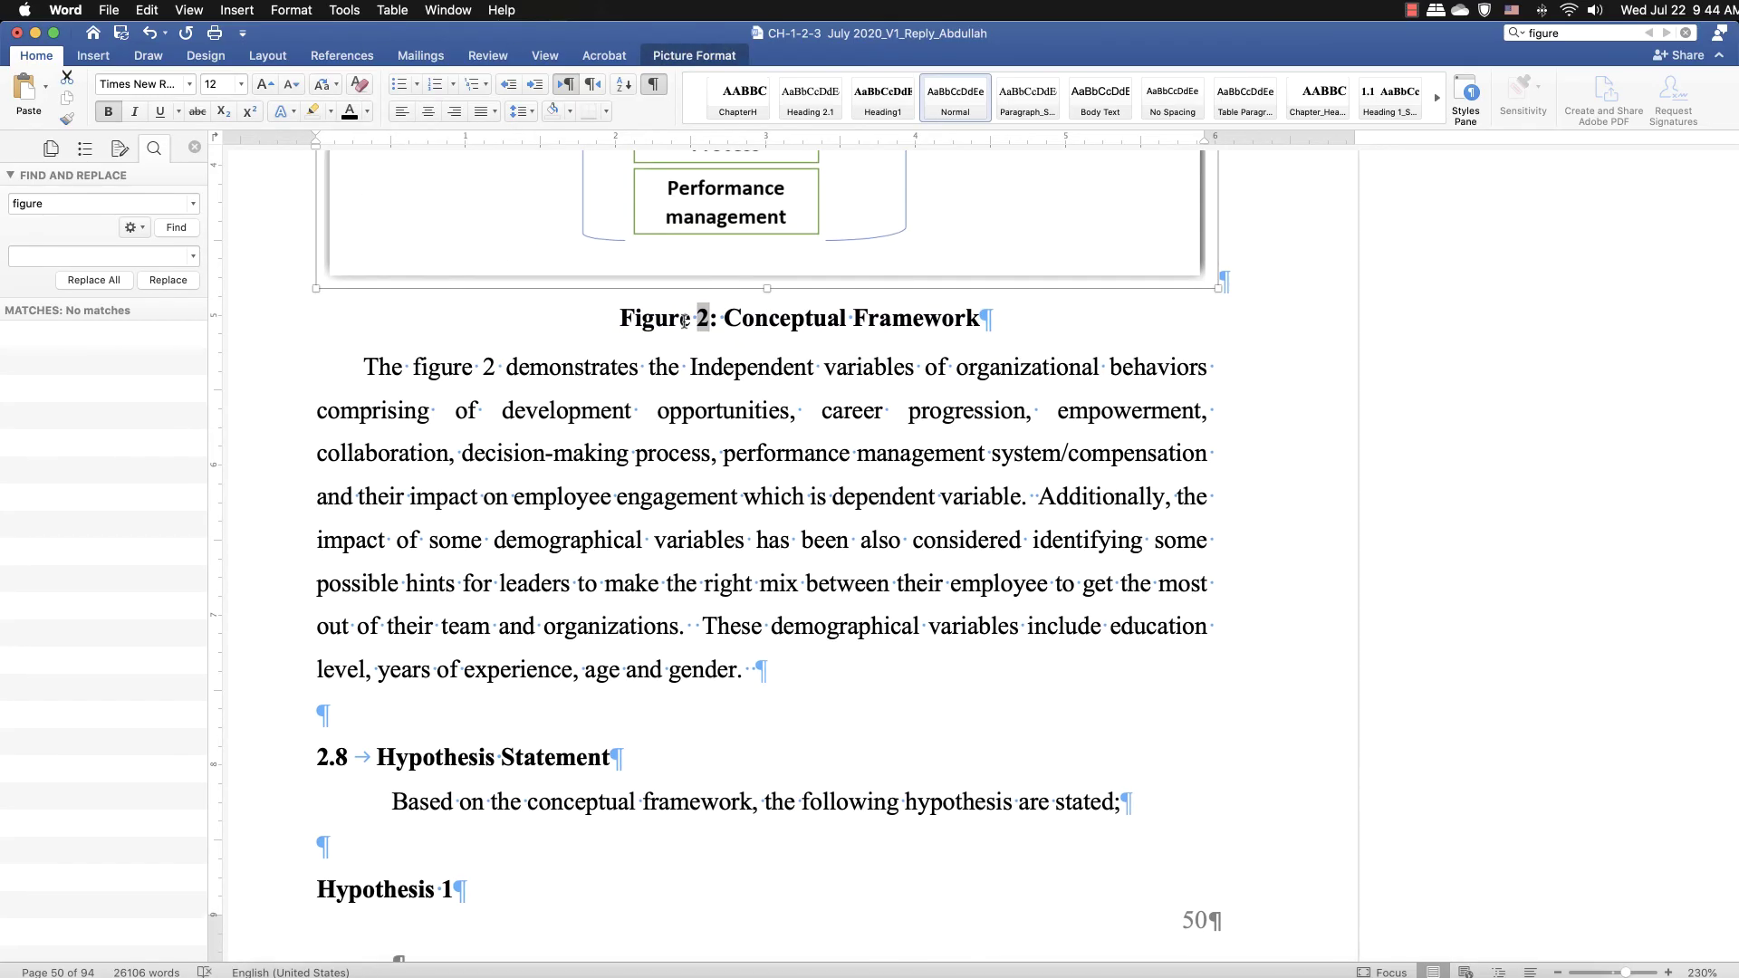
- Start a table of figures in the empty last paragraph of the document, after the references
key("super+End")
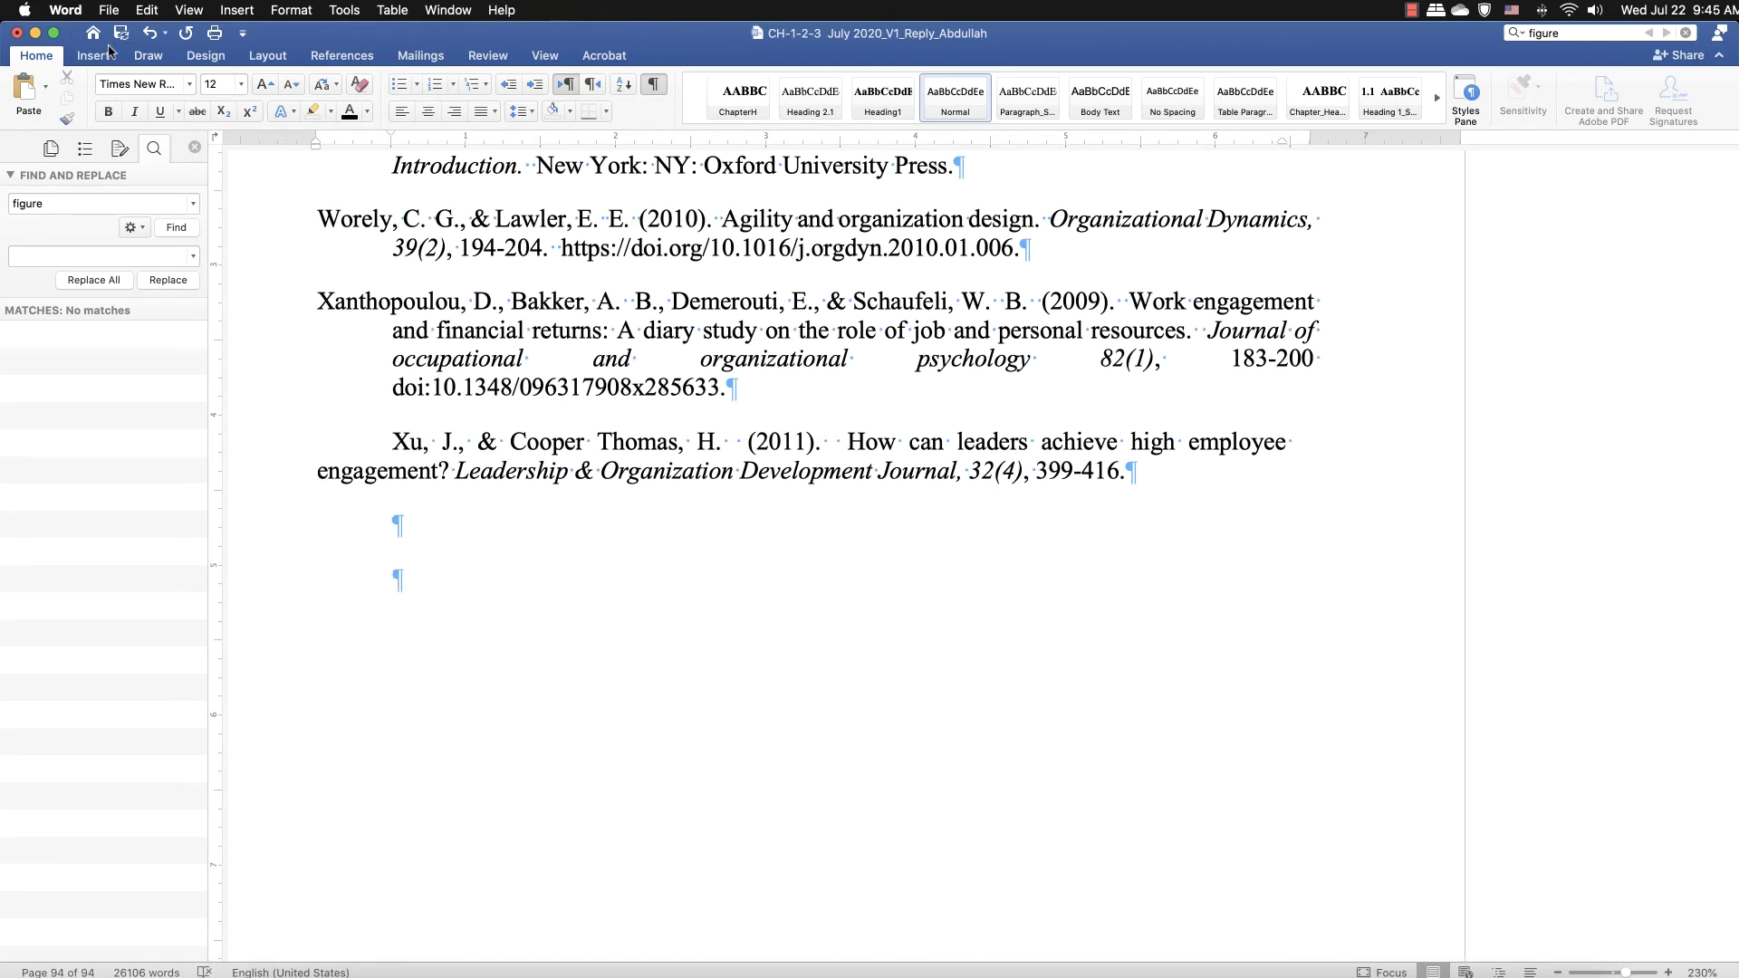
left_click(94, 56)
left_click(342, 57)
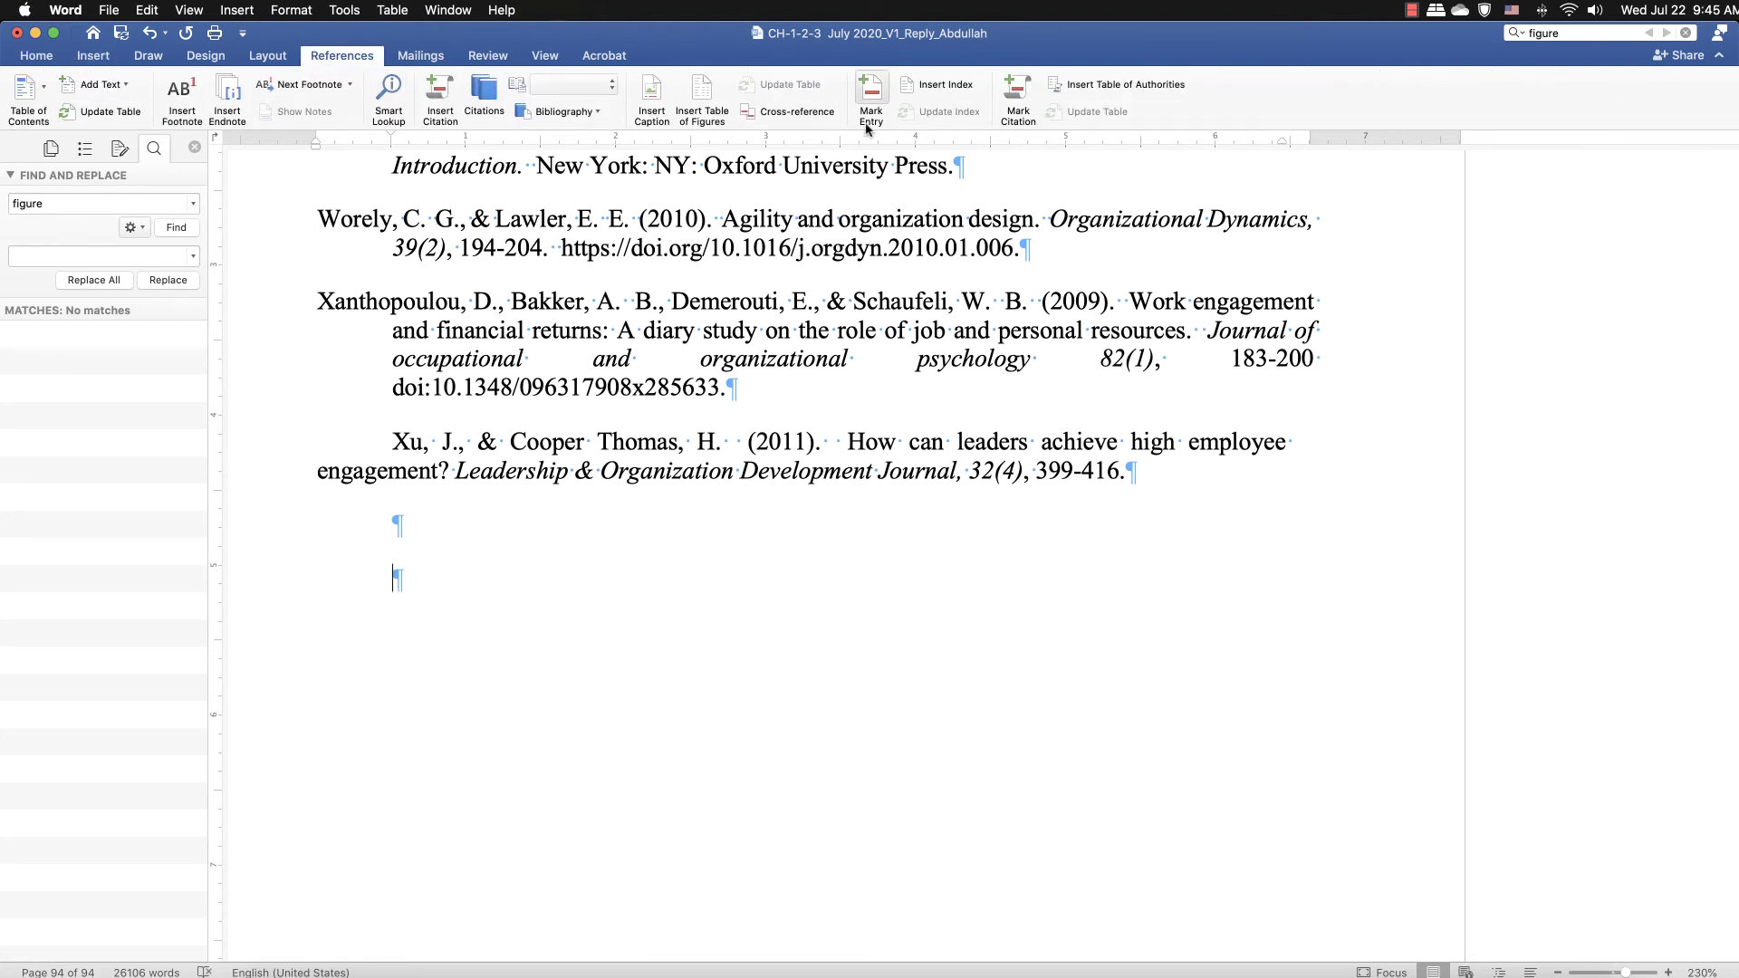
left_click(699, 94)
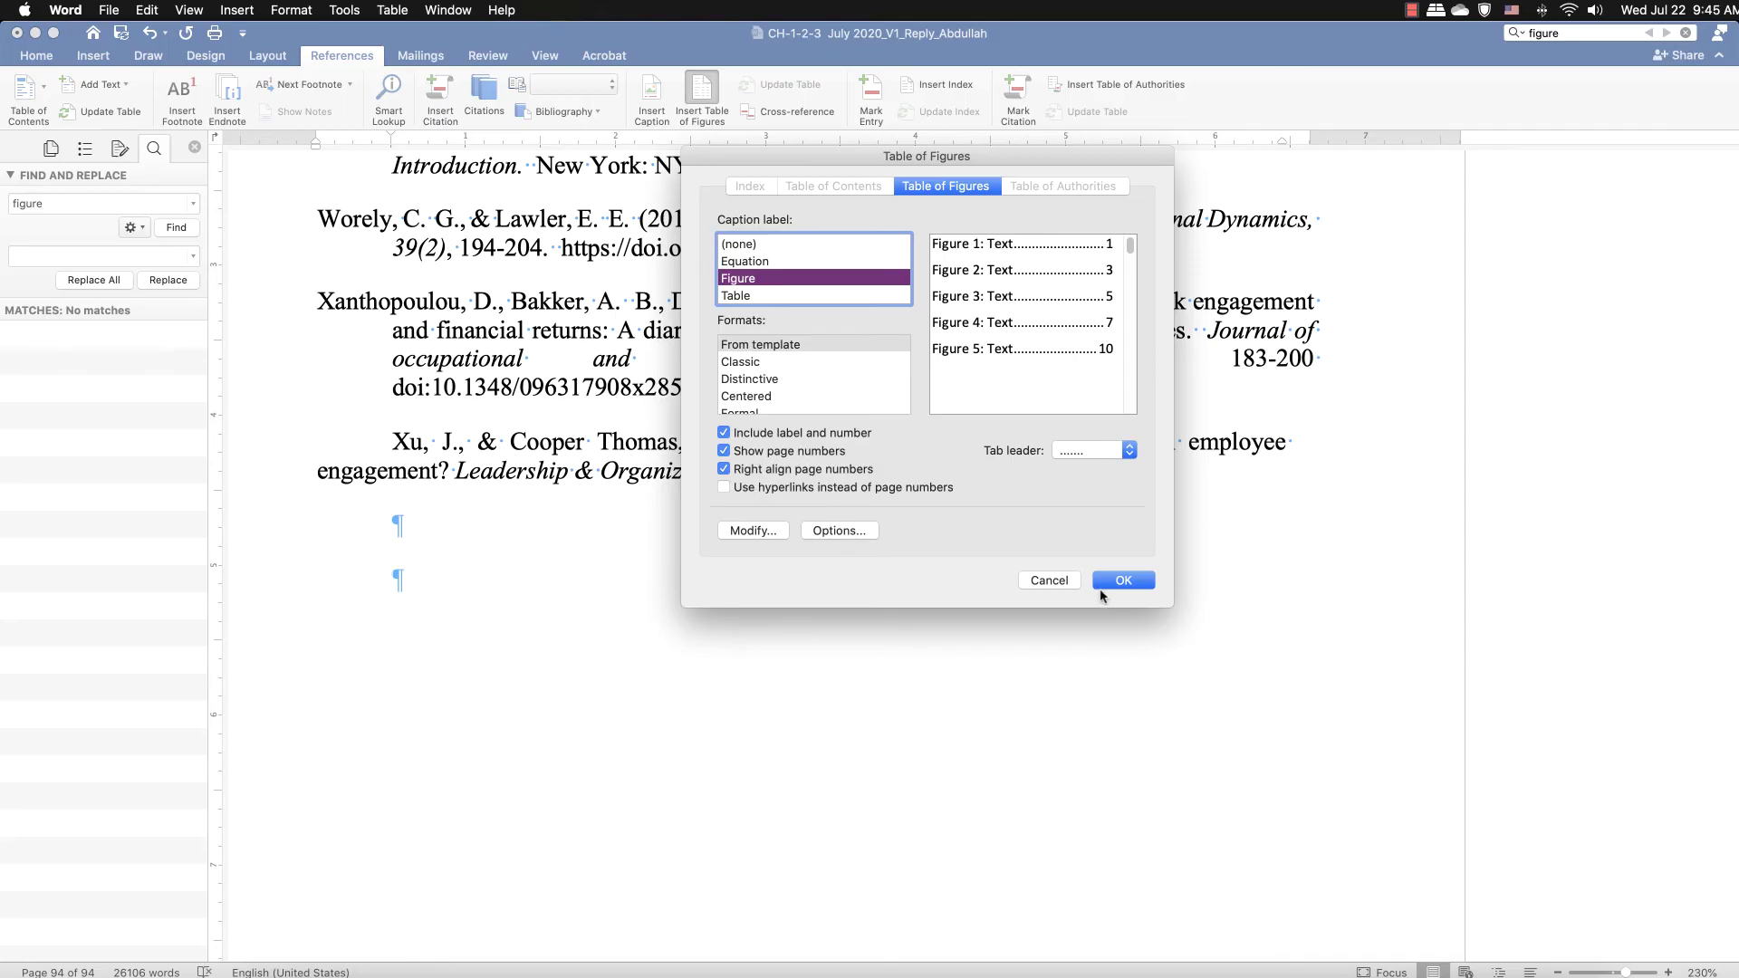
- Examine the Table of Figures style and its build options, leaving both without changes
left_click(750, 532)
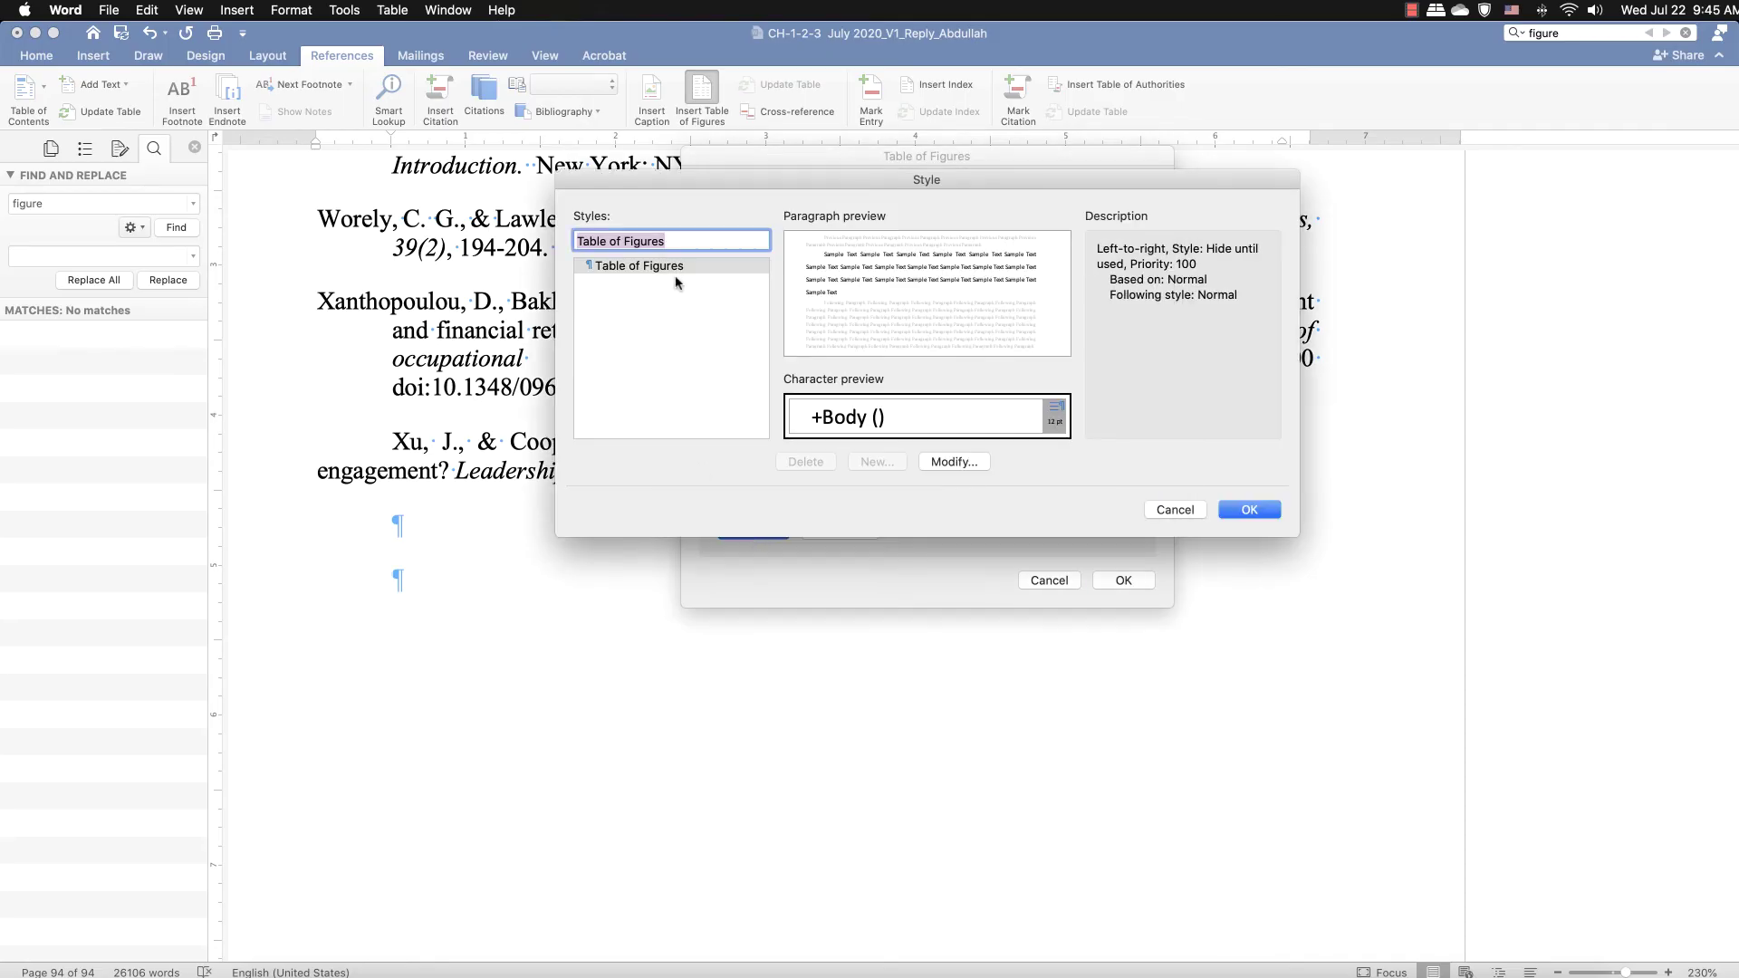
left_click(1174, 511)
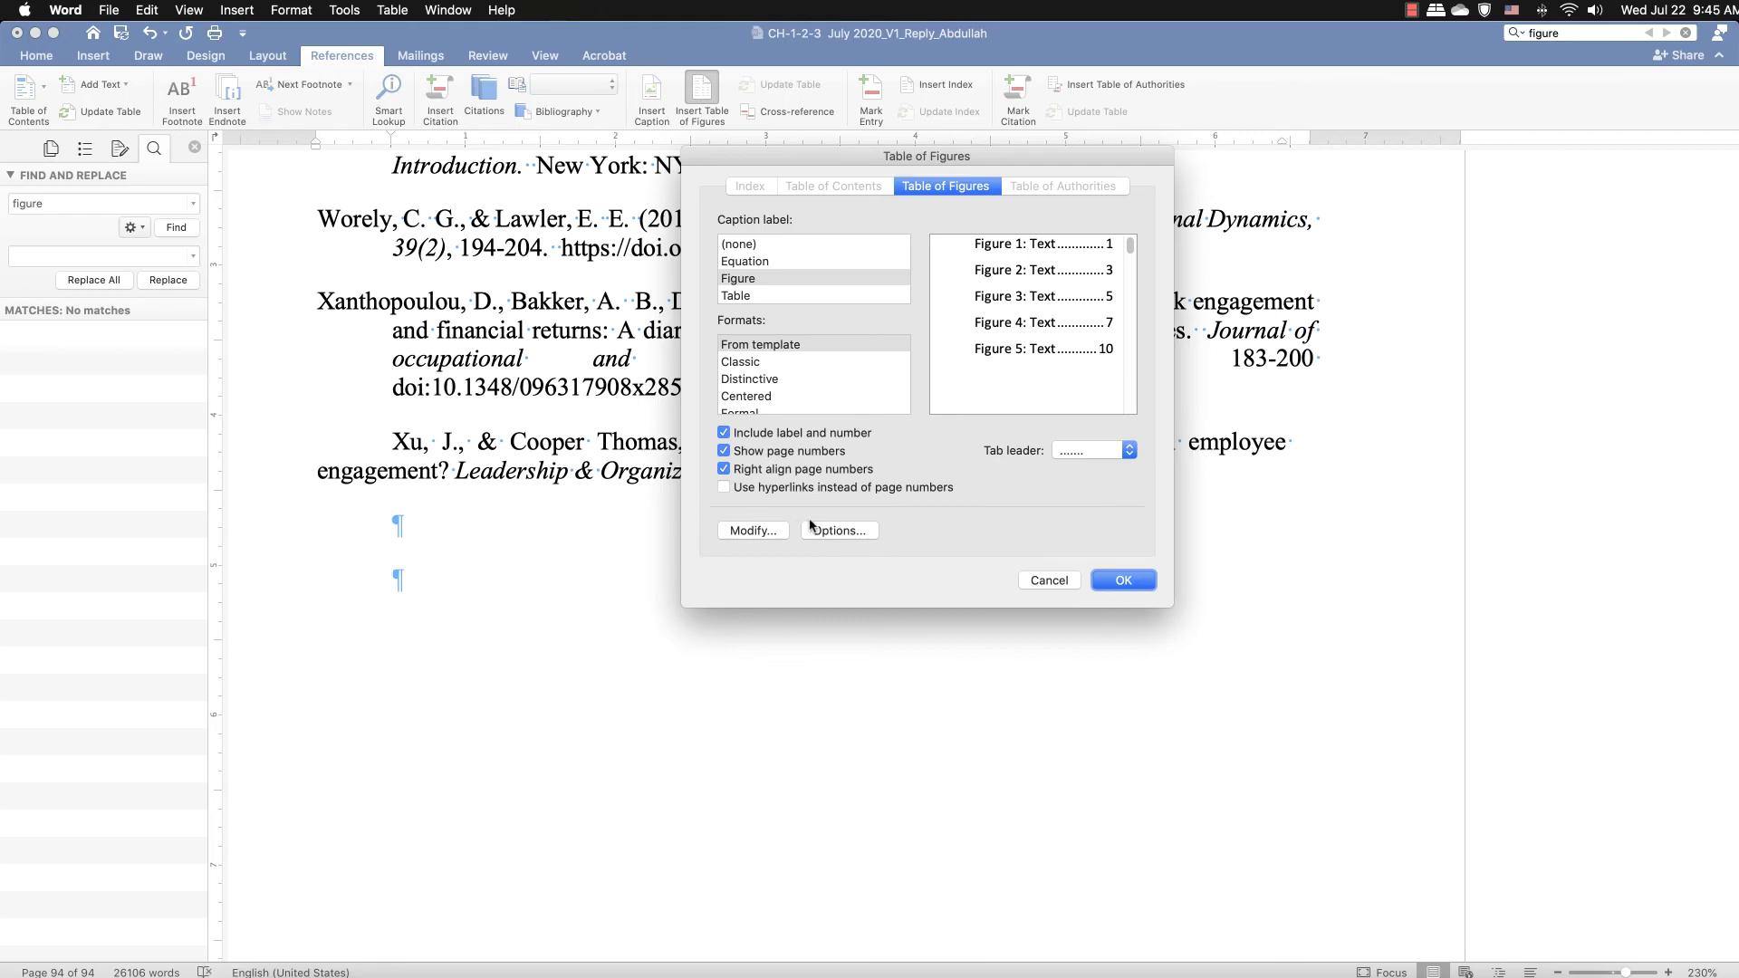
left_click(759, 530)
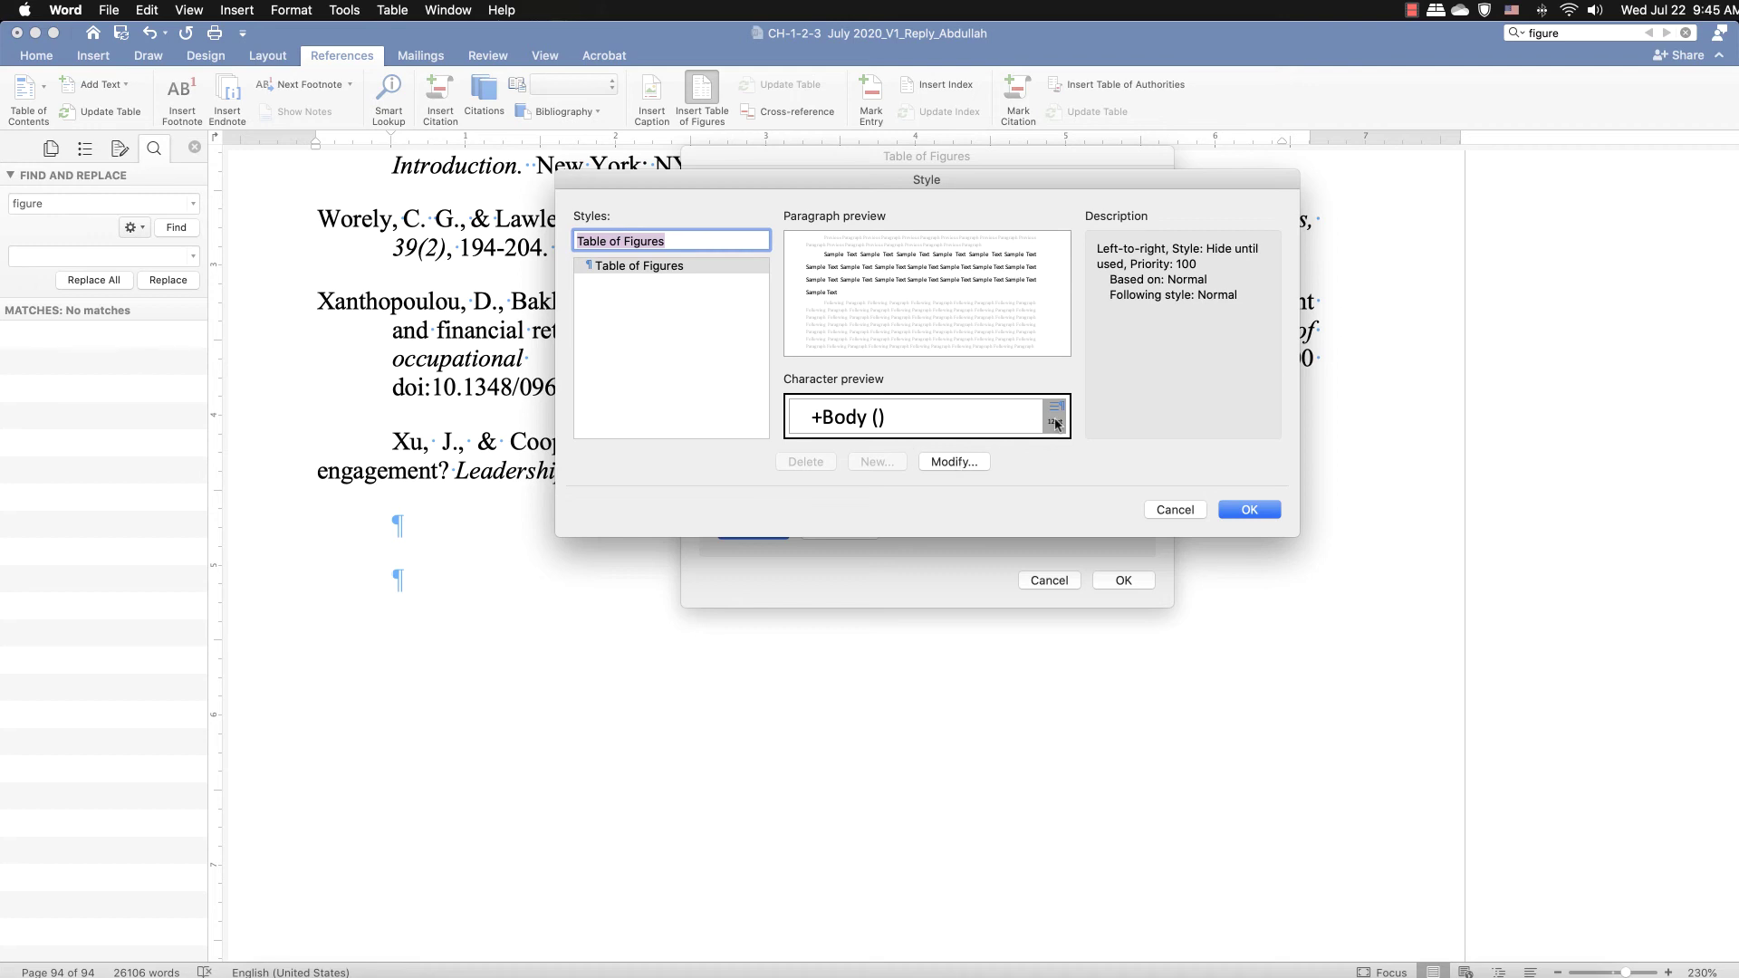
left_click(1176, 511)
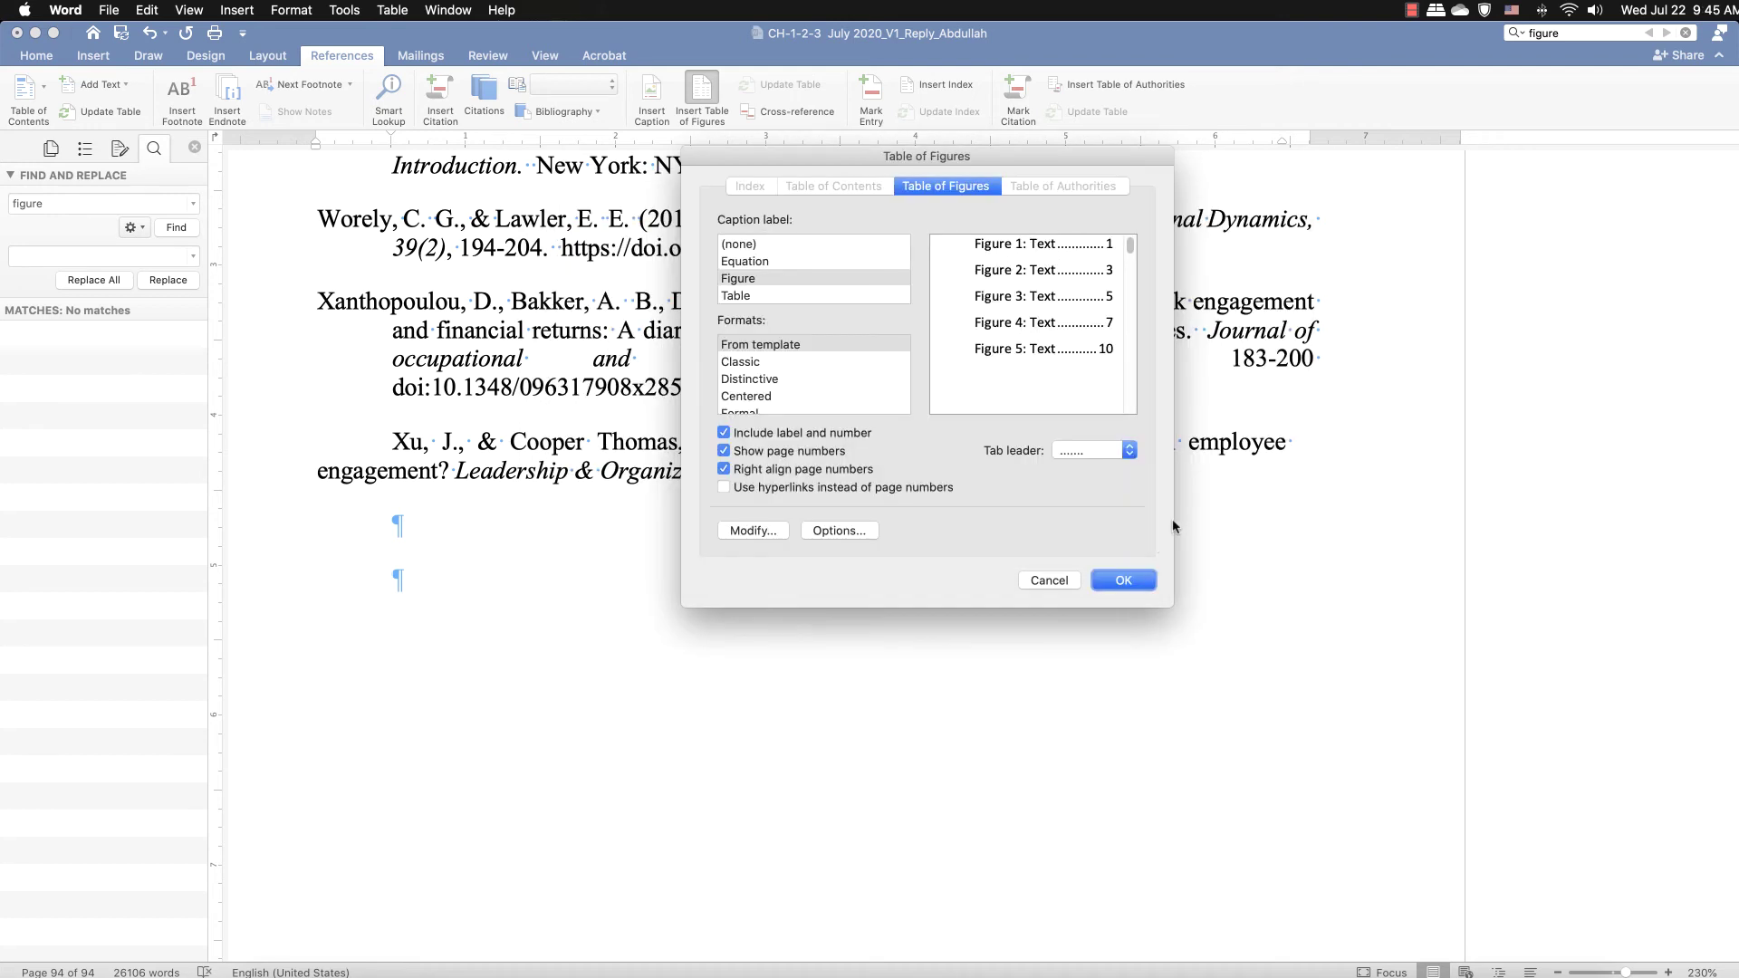
left_click(839, 534)
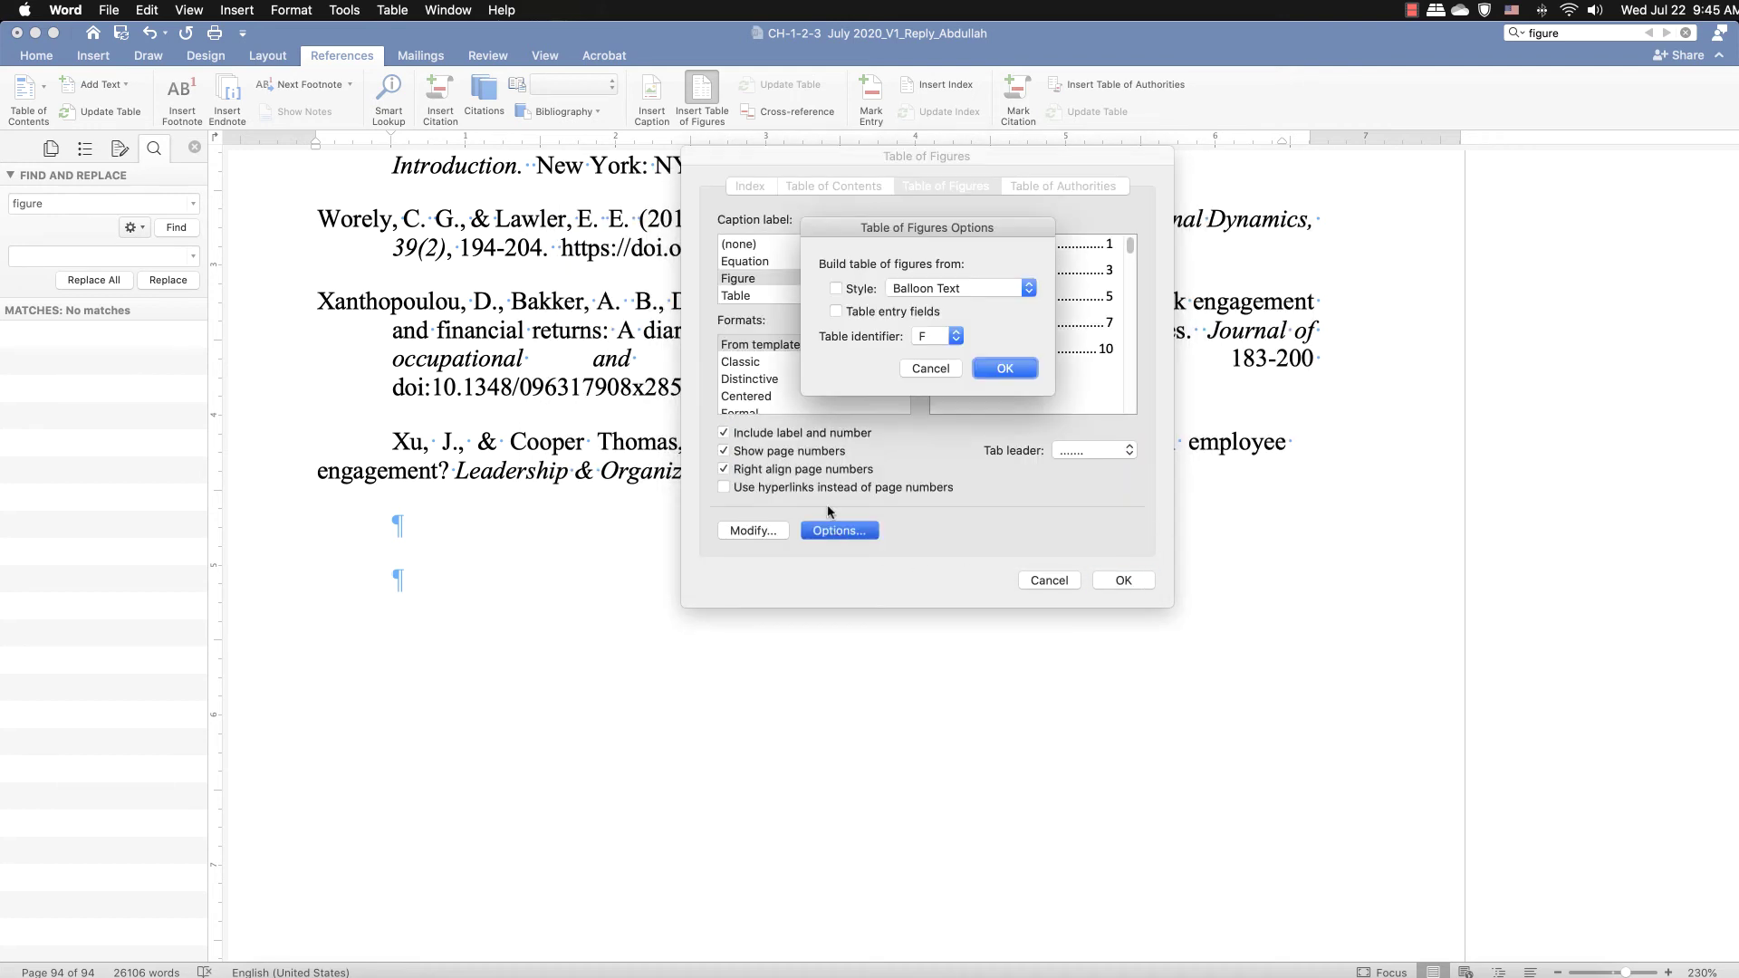
left_click(930, 368)
- Insert the table of figures for the Figure label and remove bold from all its entries
left_click(1110, 586)
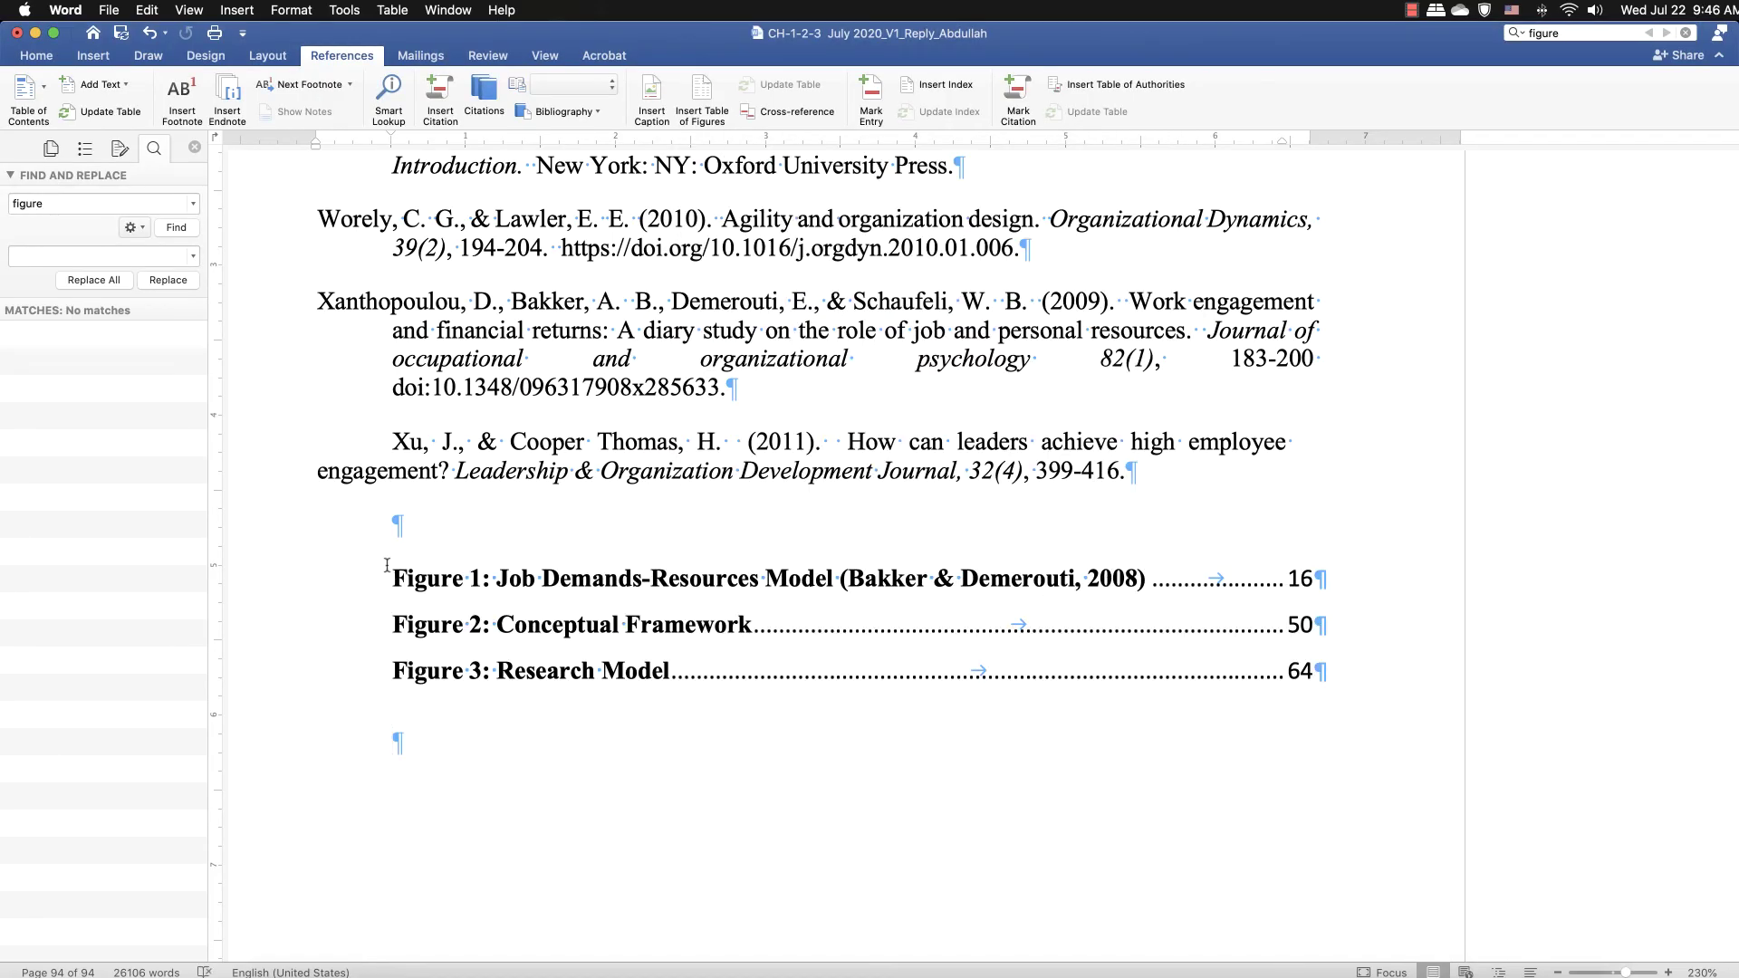
left_click_drag(387, 565, 989, 686)
left_click_drag(1189, 691, 1193, 729)
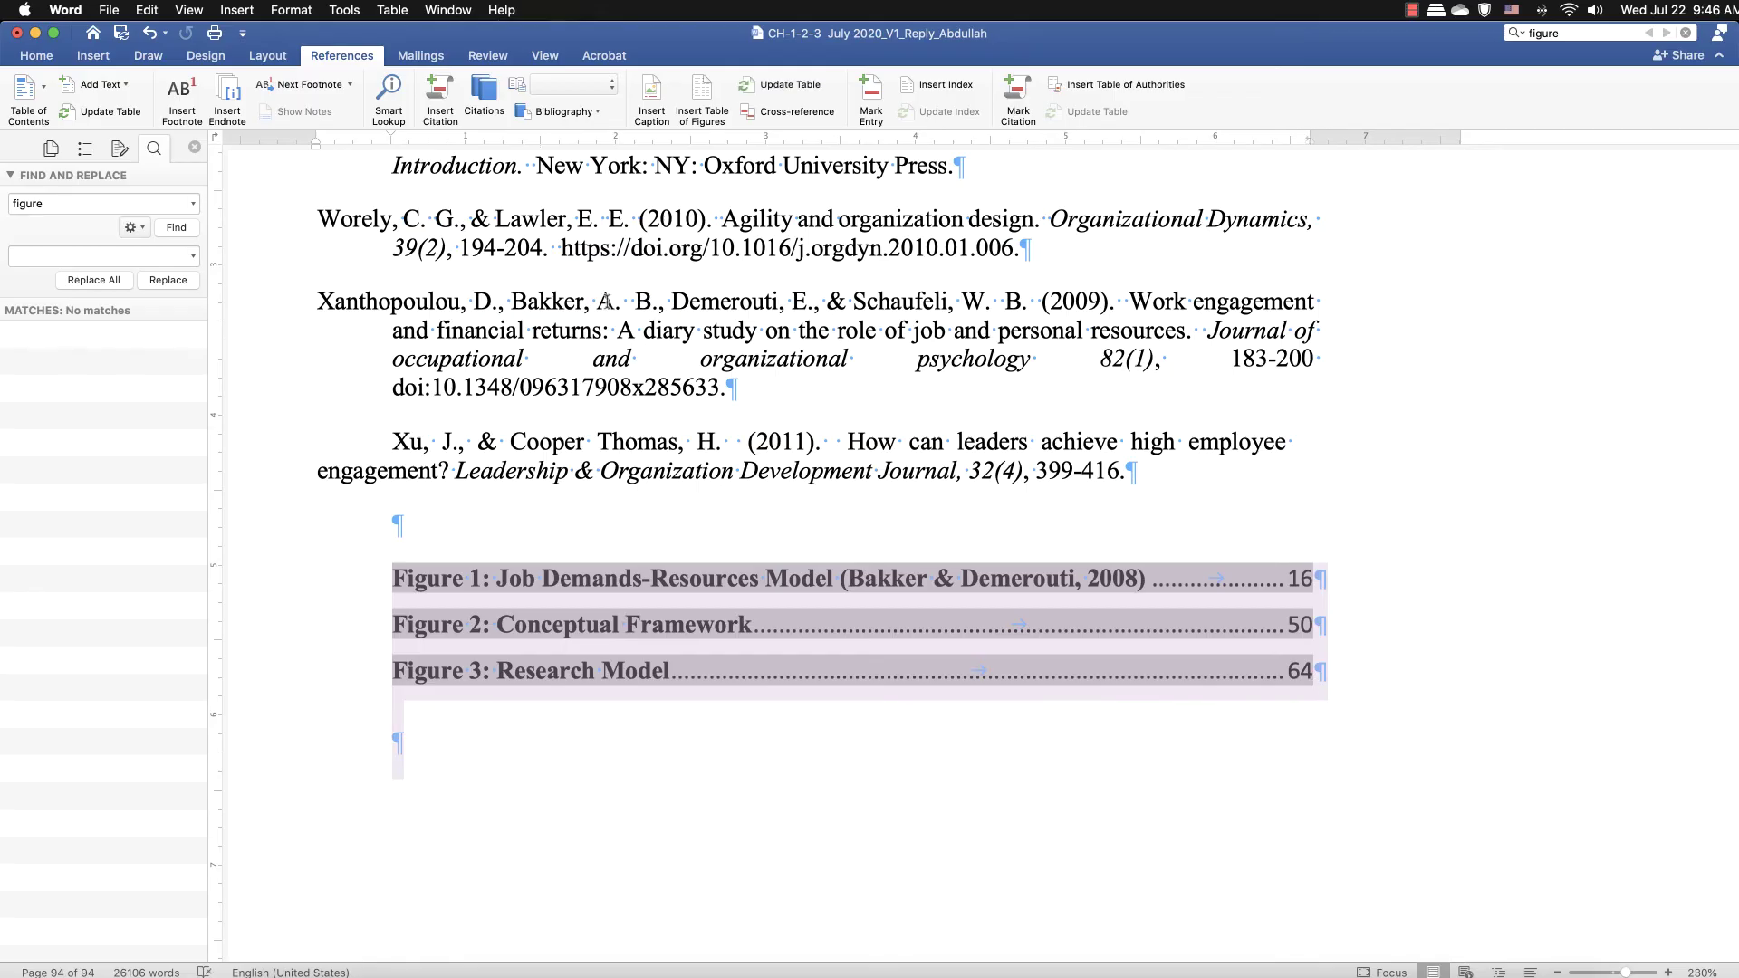
left_click(36, 60)
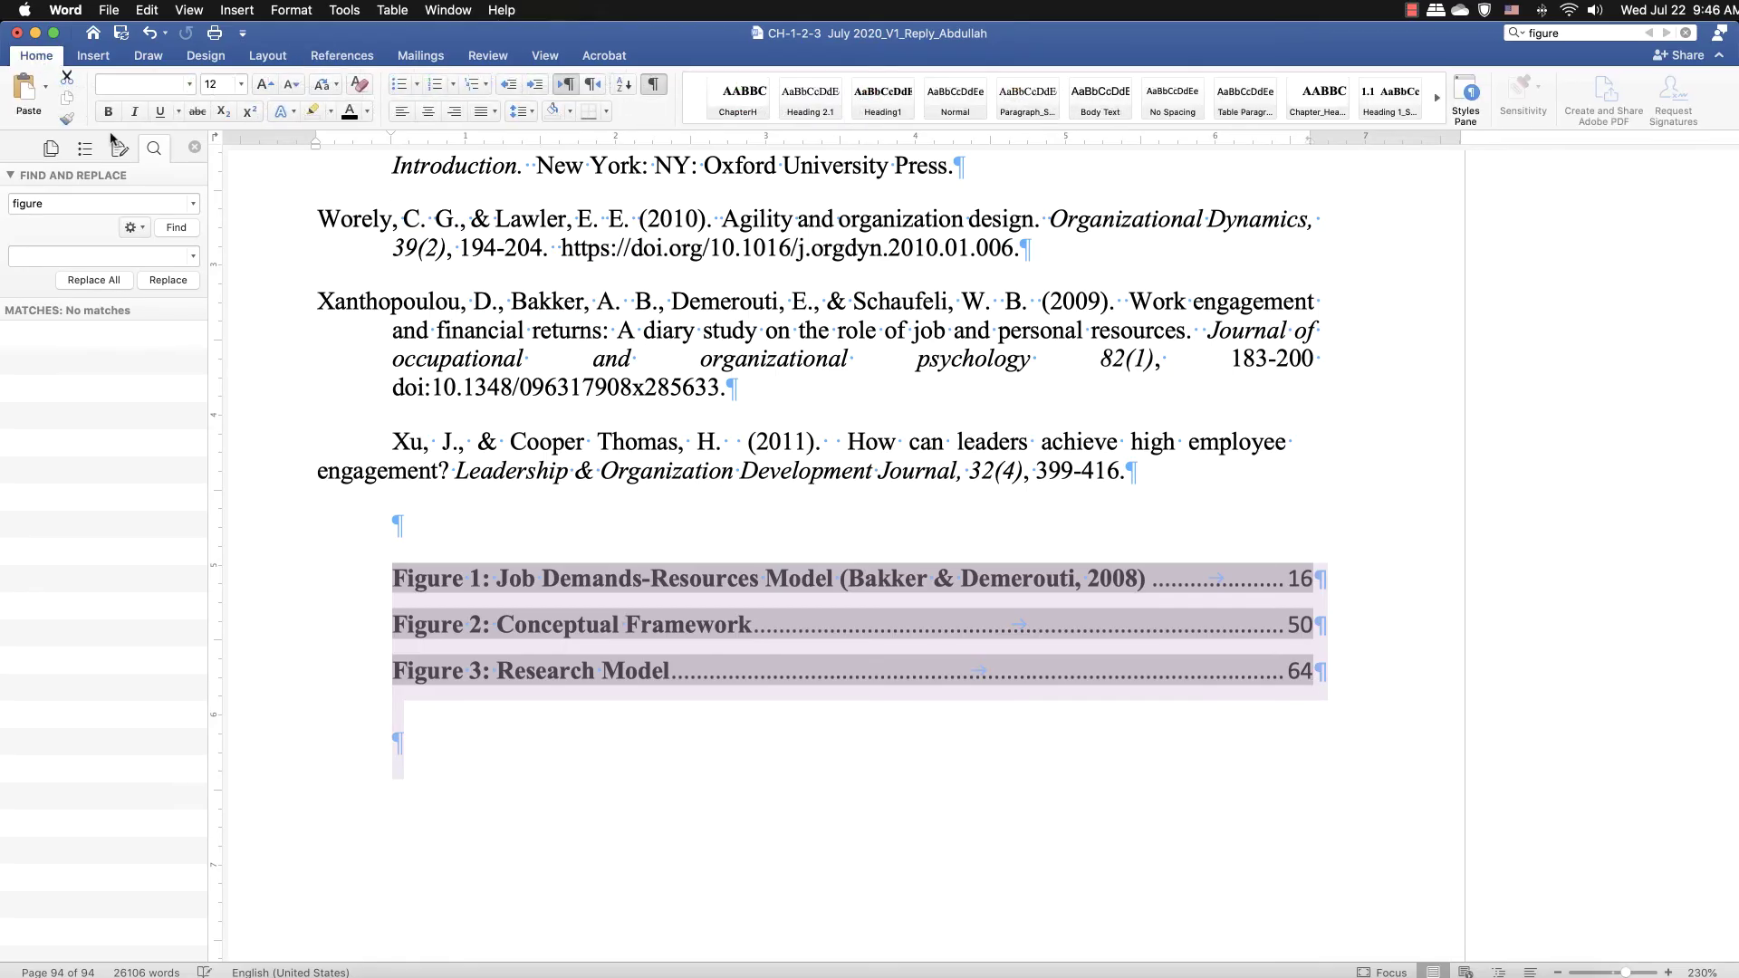
left_click(116, 116)
key("super+z")
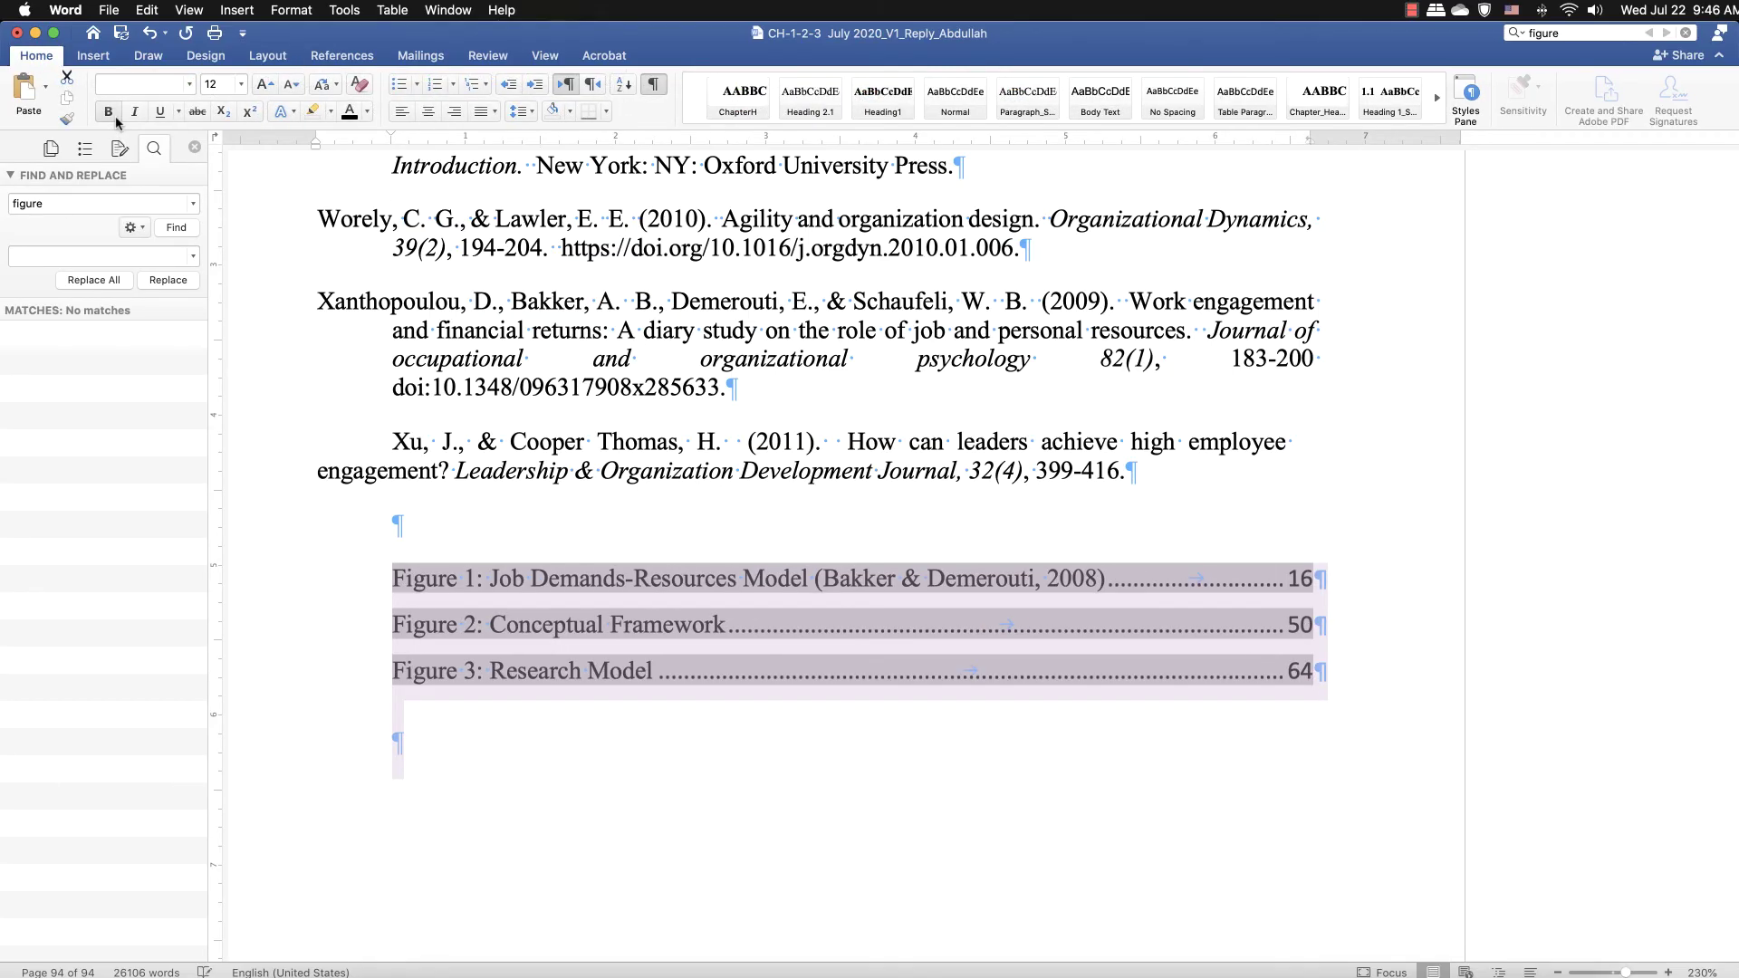
- Add the title "List of Figures" in the empty paragraph above the table of figures
left_click(547, 536)
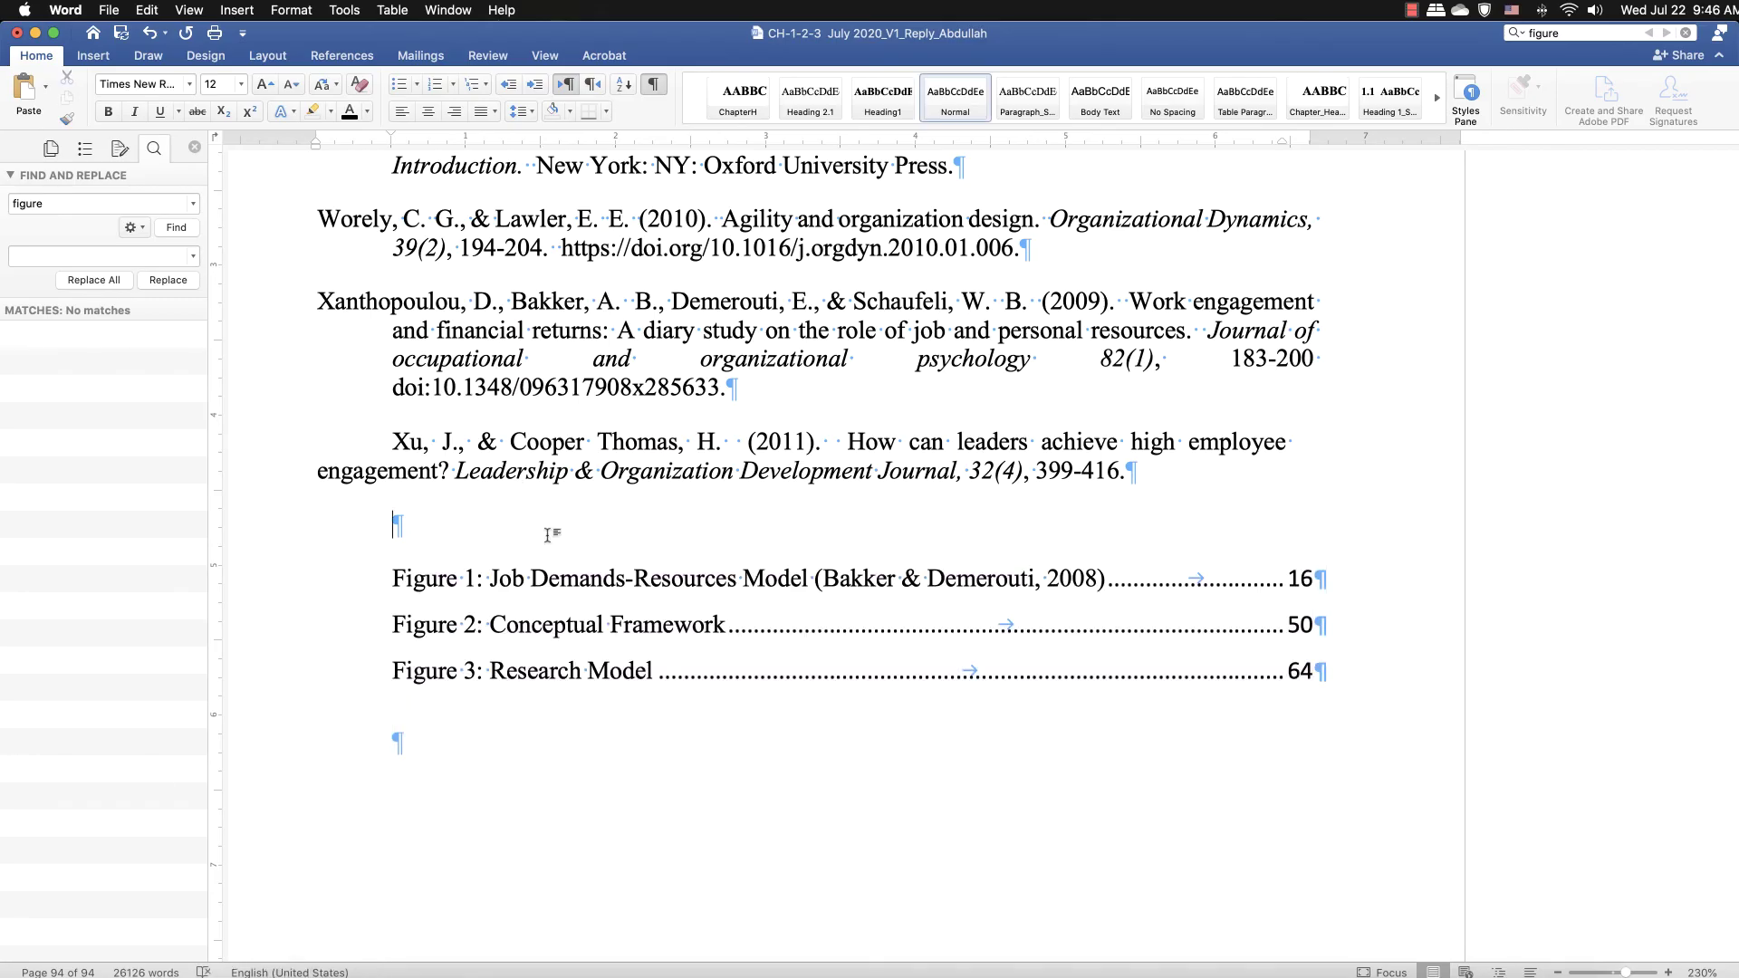
type("List of Figures")
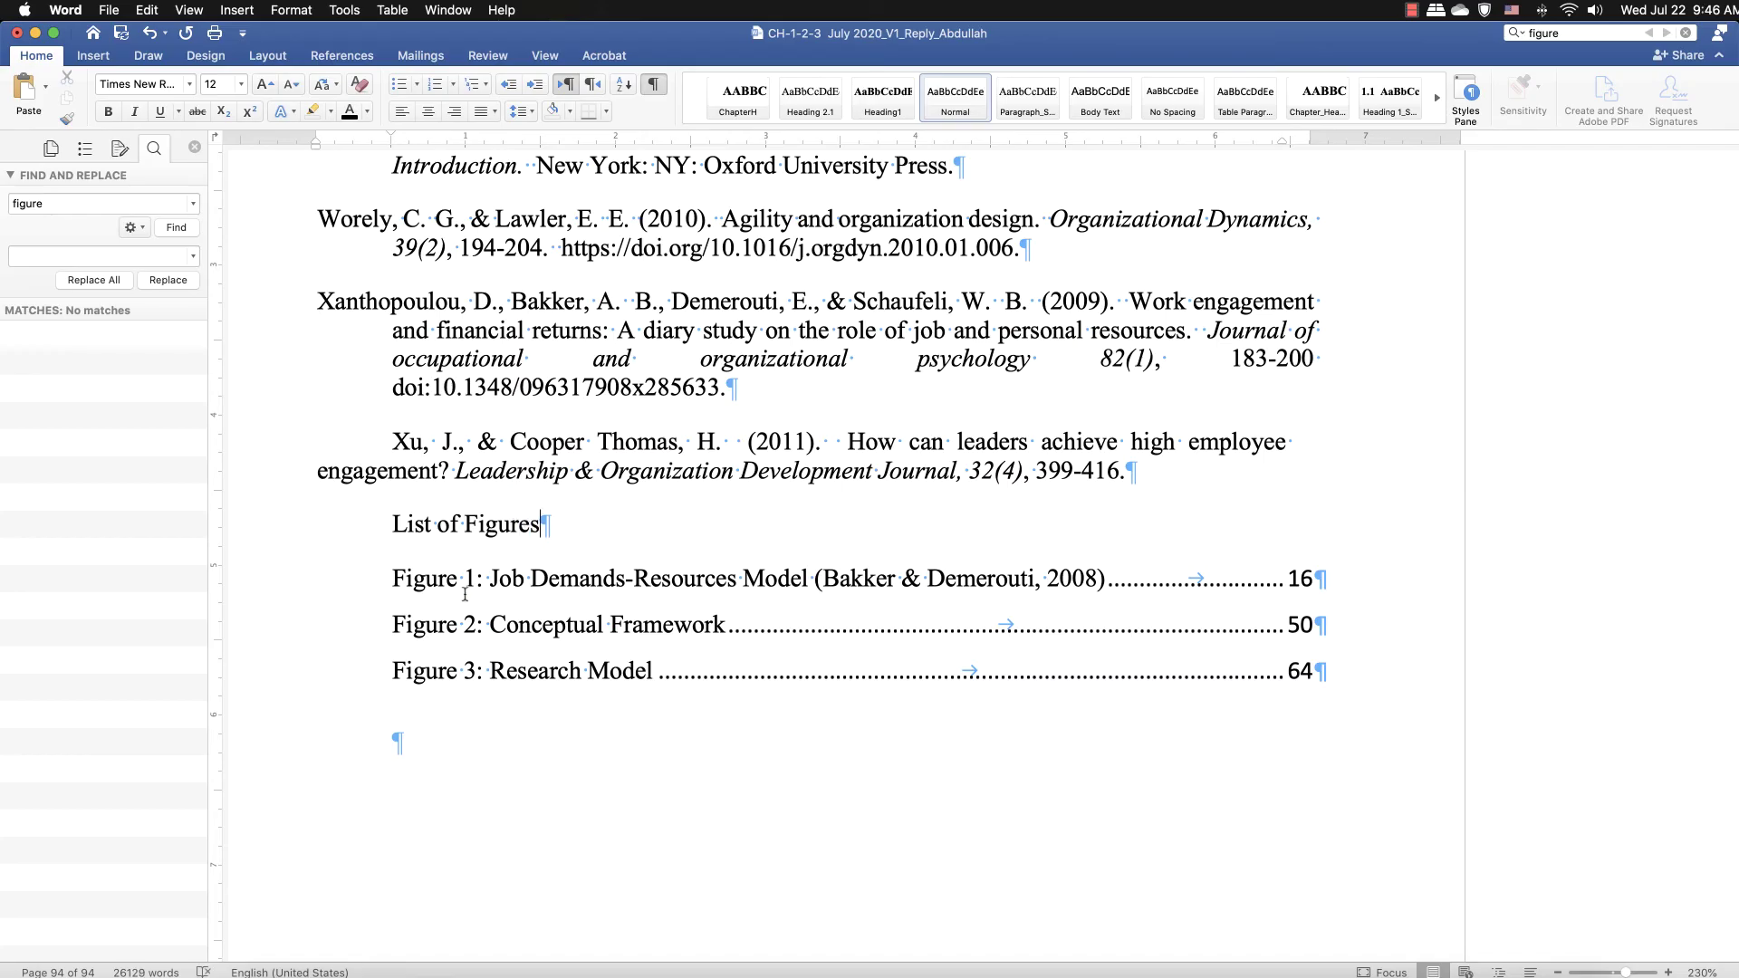
triple_click(513, 535)
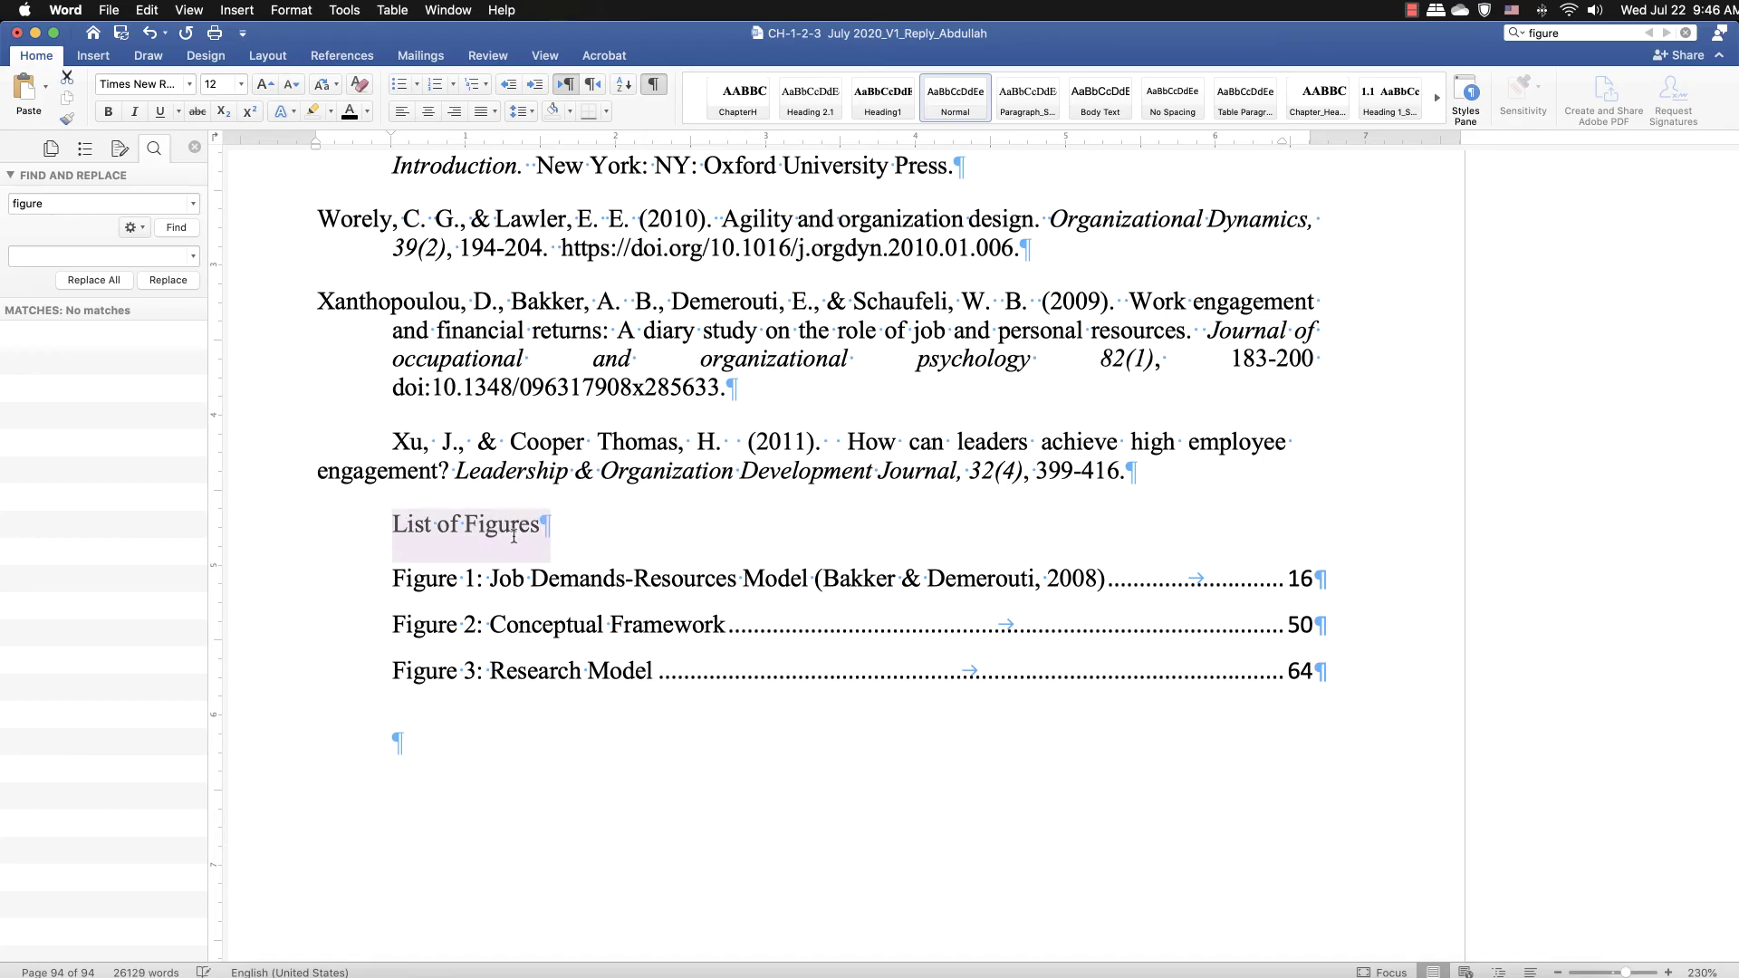
left_click(776, 555)
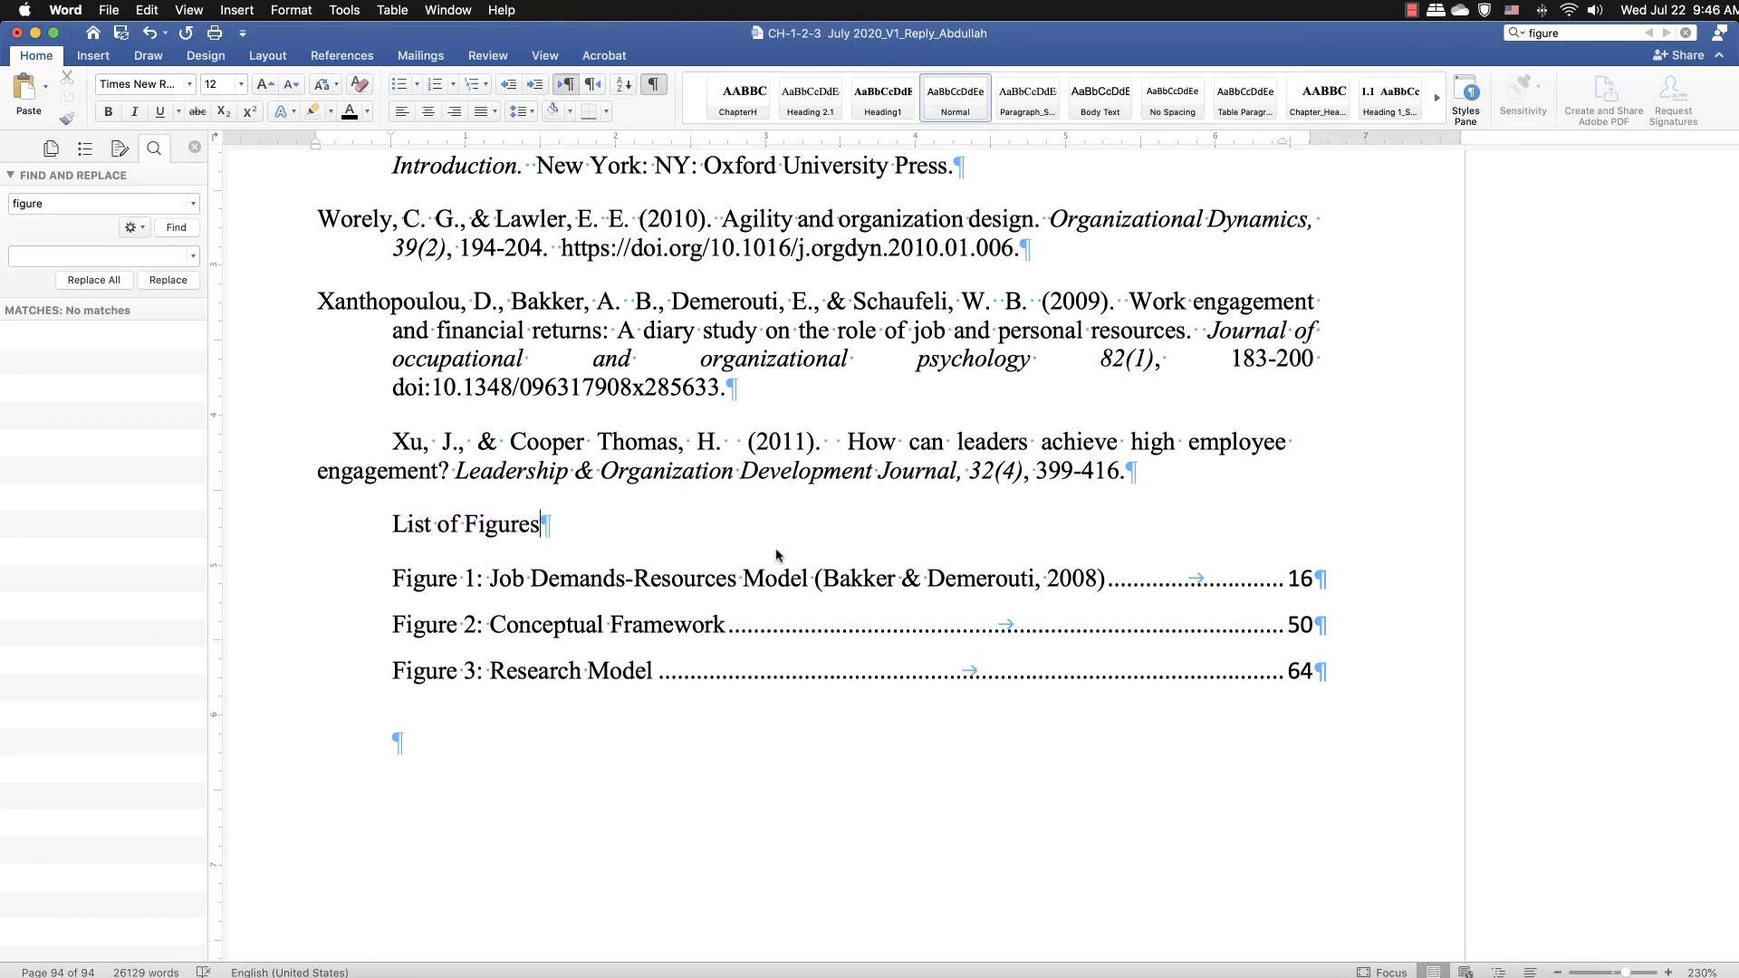
- Search the document for "table" to locate the first table's typed caption
left_click(1581, 31)
type("tab")
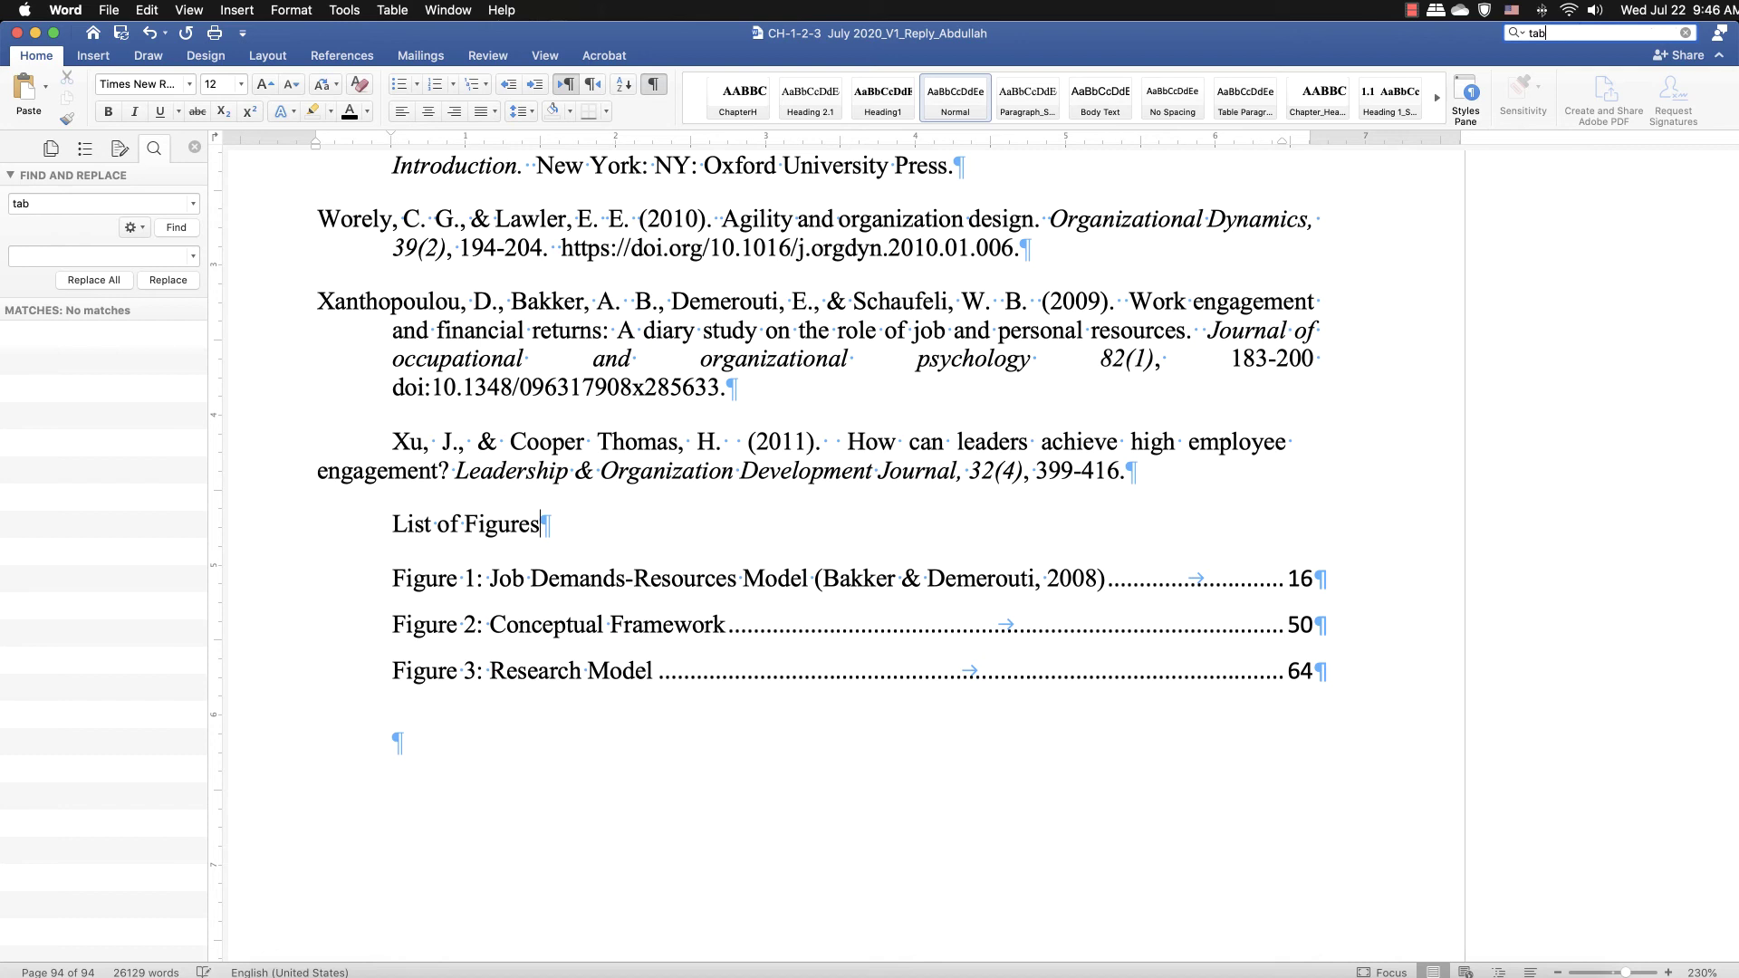
key("Return")
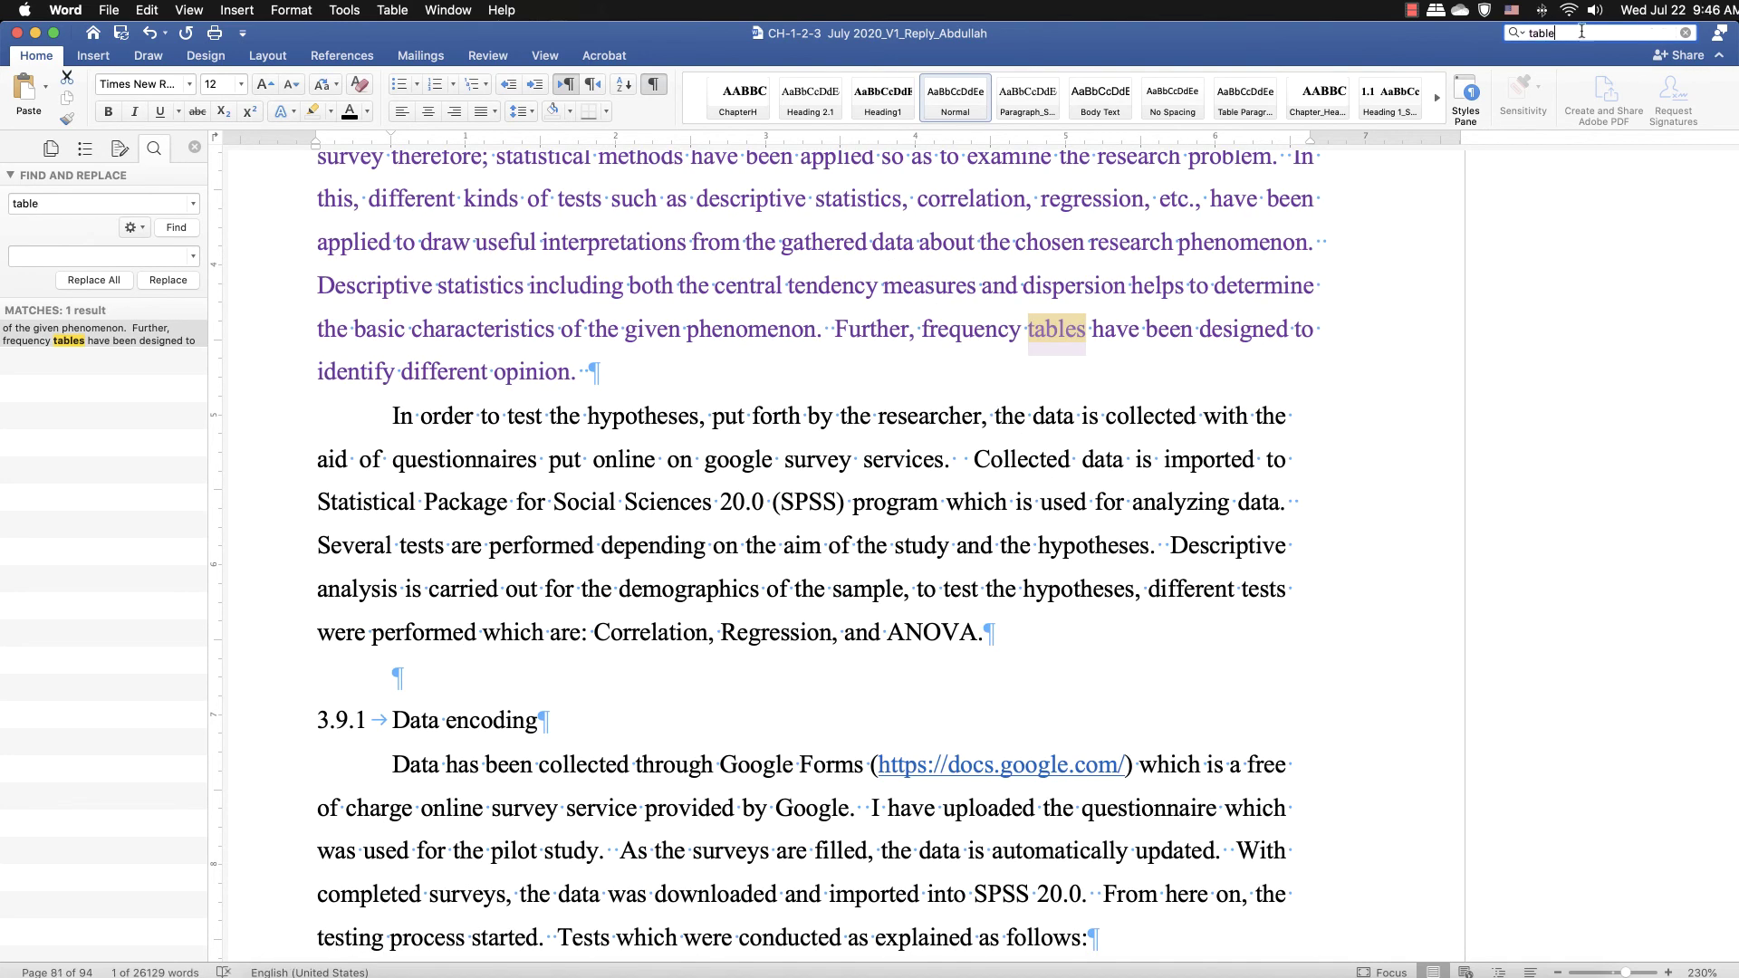
key("Return")
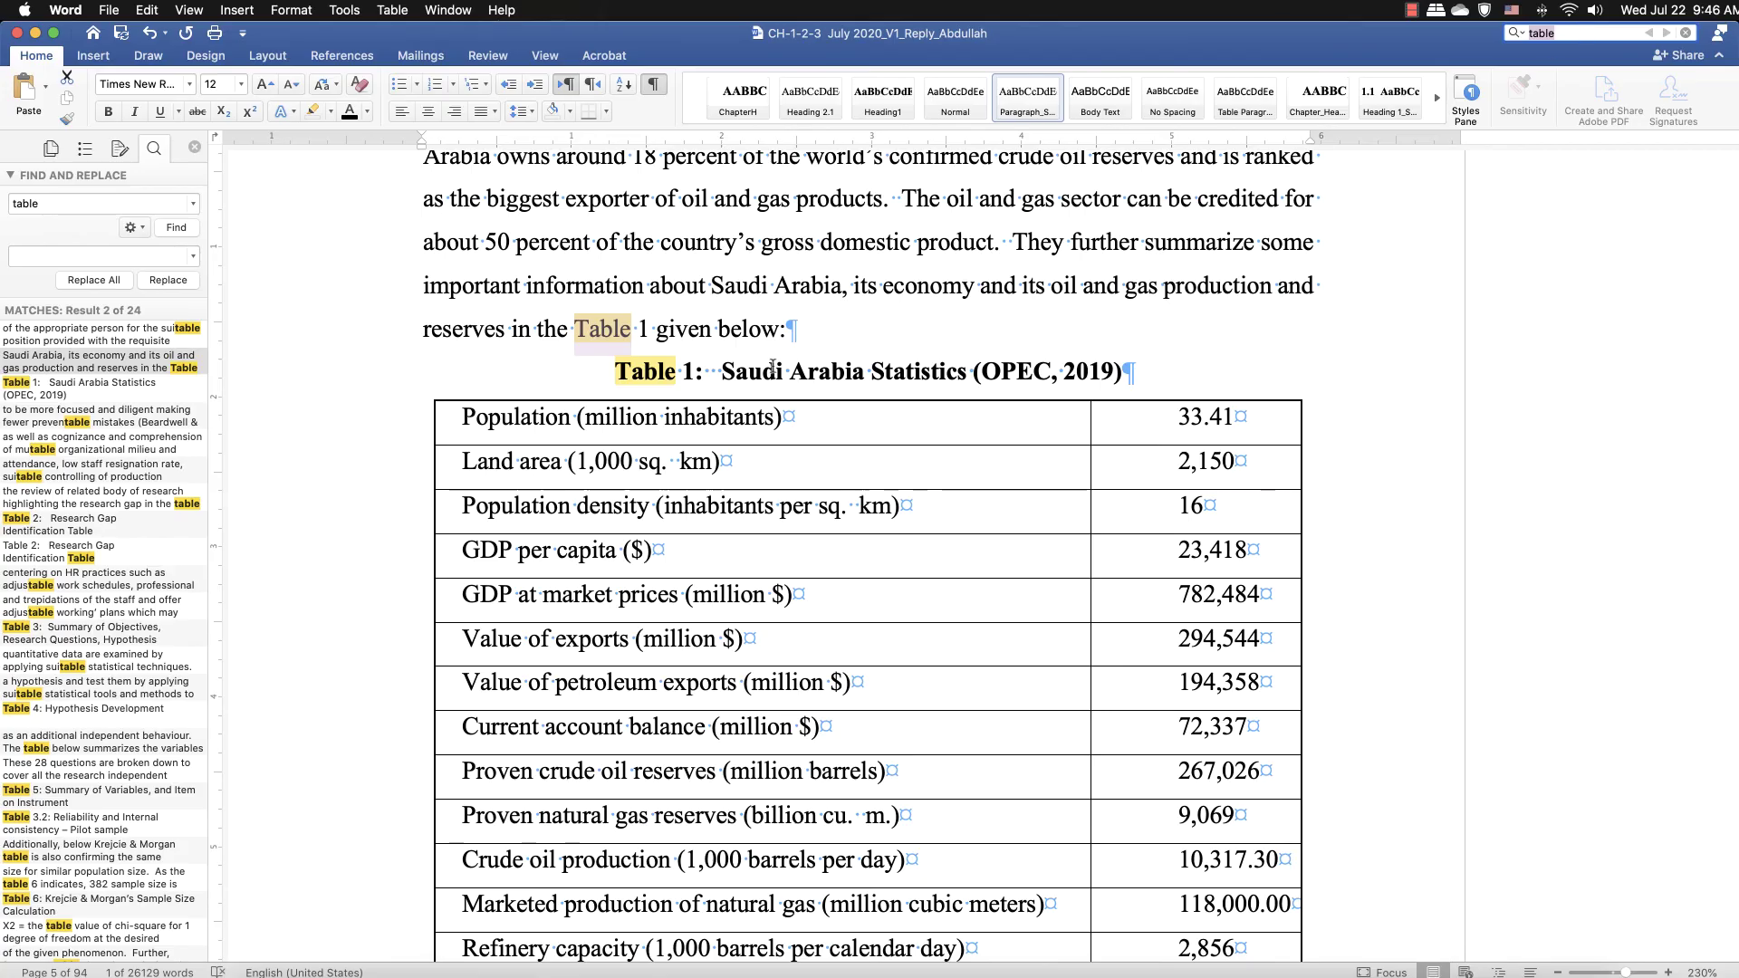
- Copy the title "Saudi Arabia Statistics (OPEC, 2019)" from the first table's typed caption, and delete the whole caption text
left_click_drag(727, 372, 1128, 367)
key("super+c")
key("BackSpace")
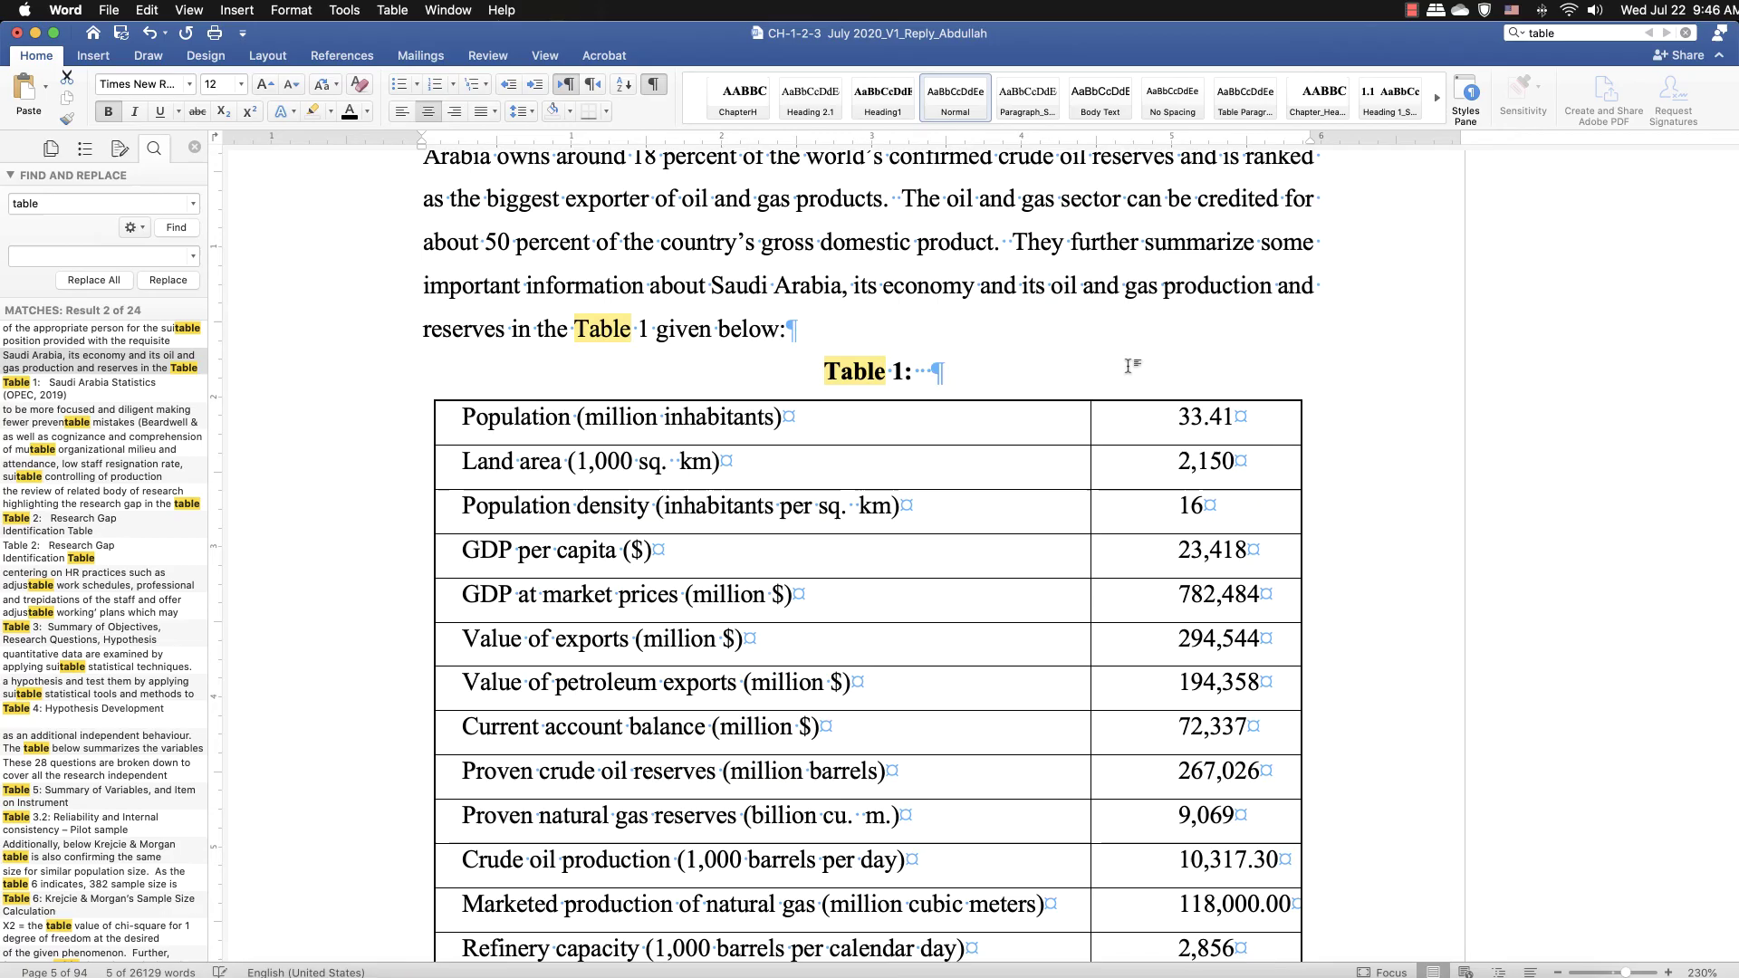
key("BackSpace")
key("BackSpace")
key("BackSpace")
key("BackSpace")
key("BackSpace")
key("BackSpace")
key("BackSpace")
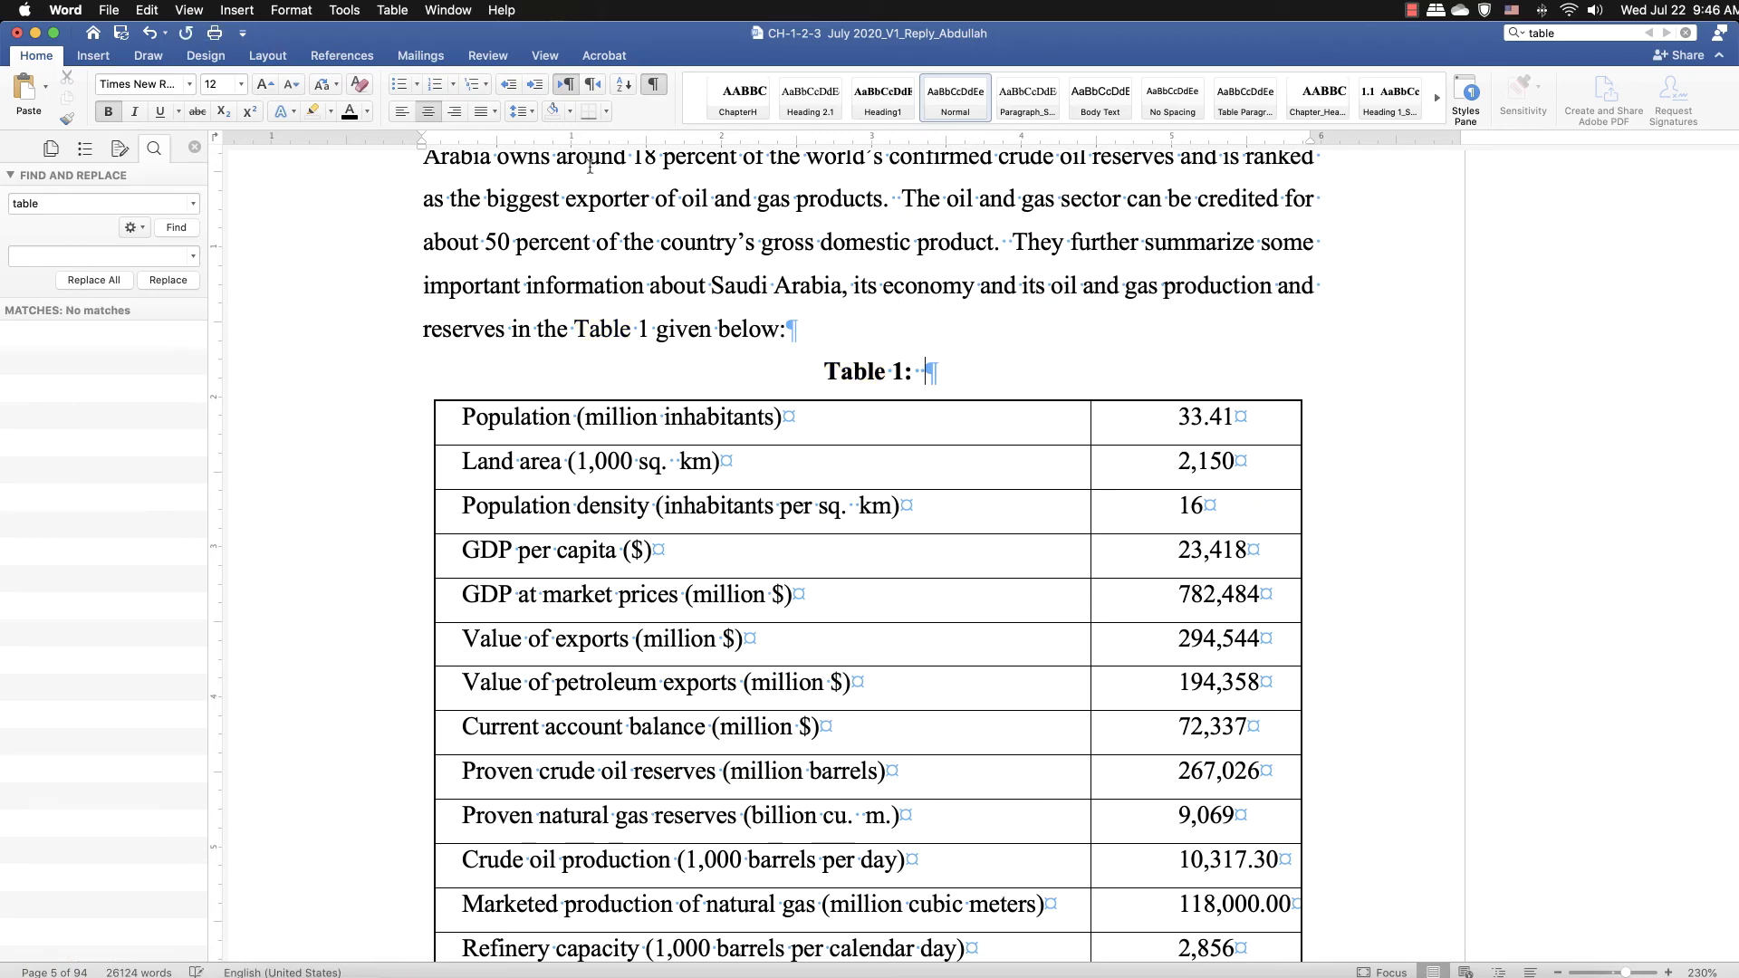
key("BackSpace")
key("BackSpace")
key("BackSpace")
key("BackSpace")
- Insert an automatic caption with the Table label and the copied title "Saudi Arabia Statistics (OPEC, 2019)" above the first table
left_click(246, 13)
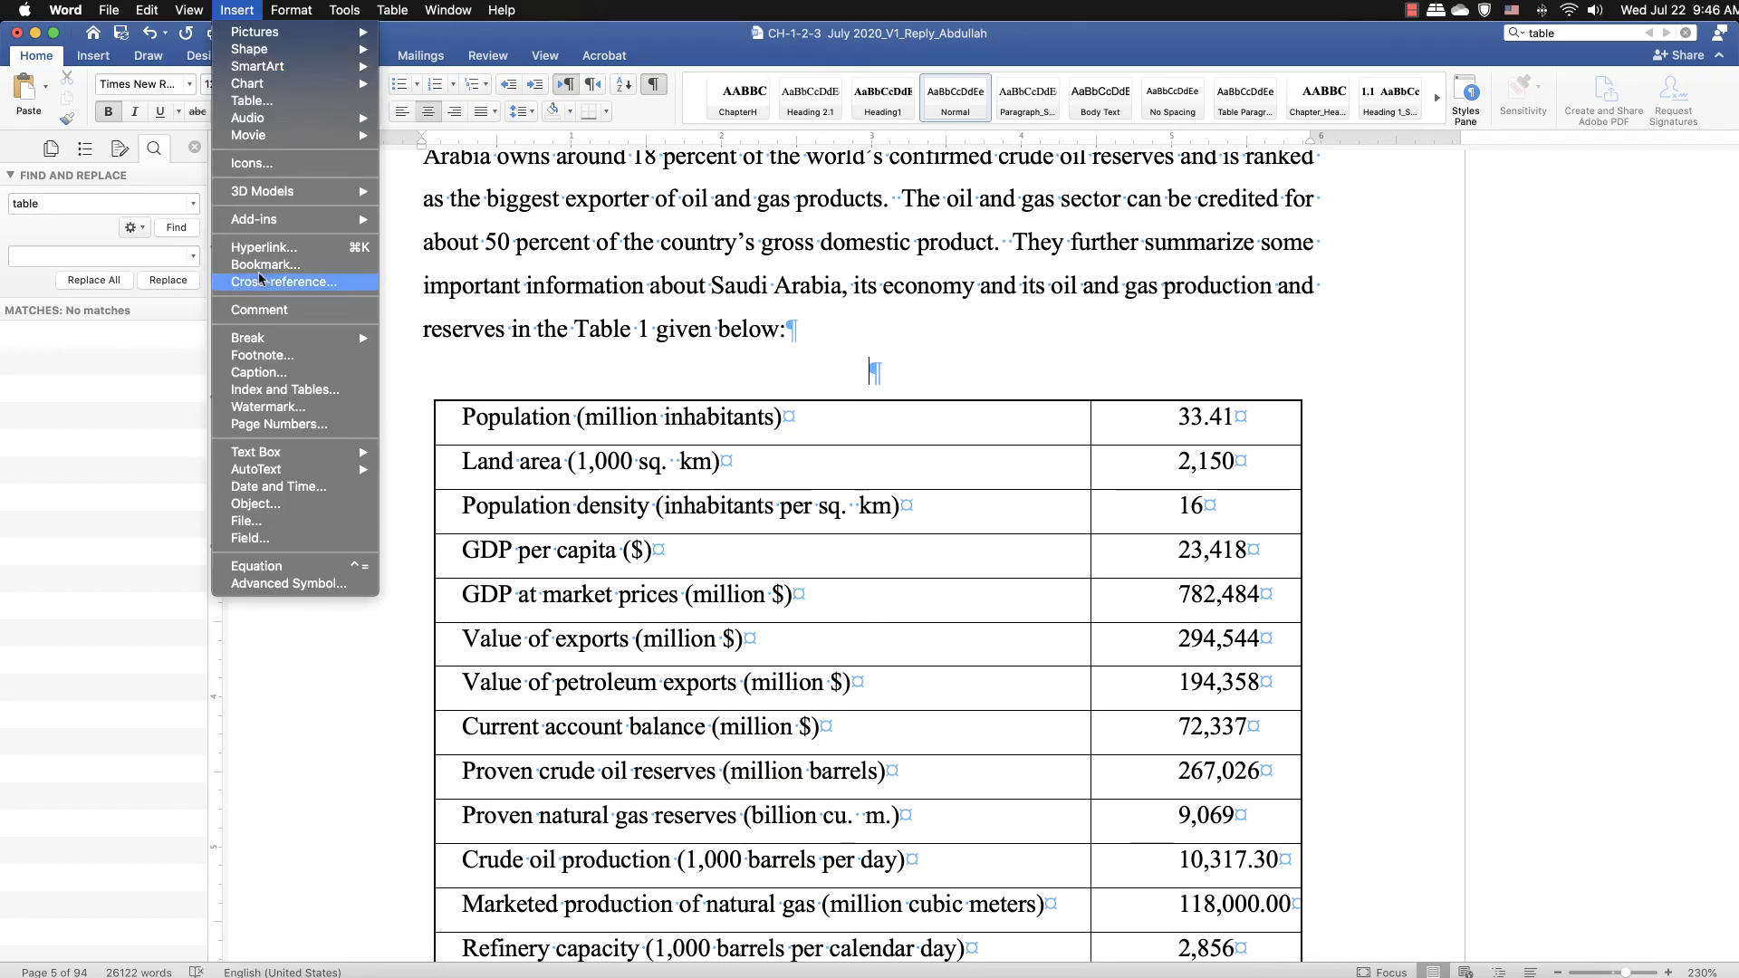
left_click(258, 372)
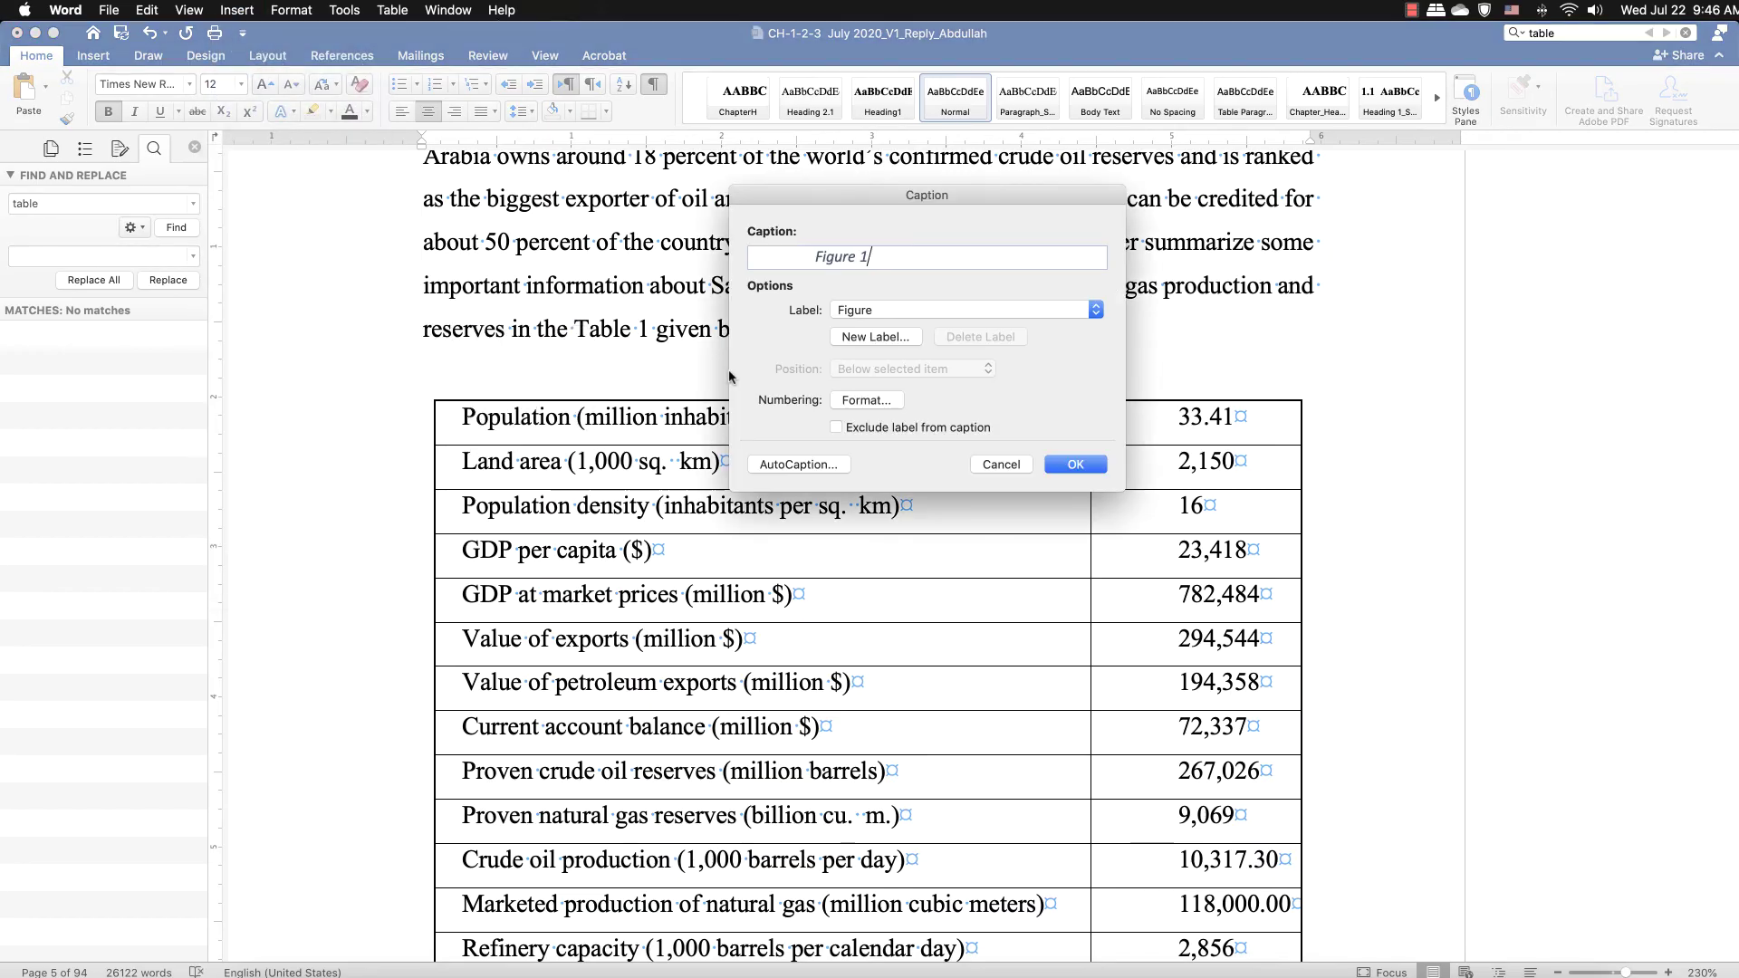
left_click(901, 310)
left_click(902, 330)
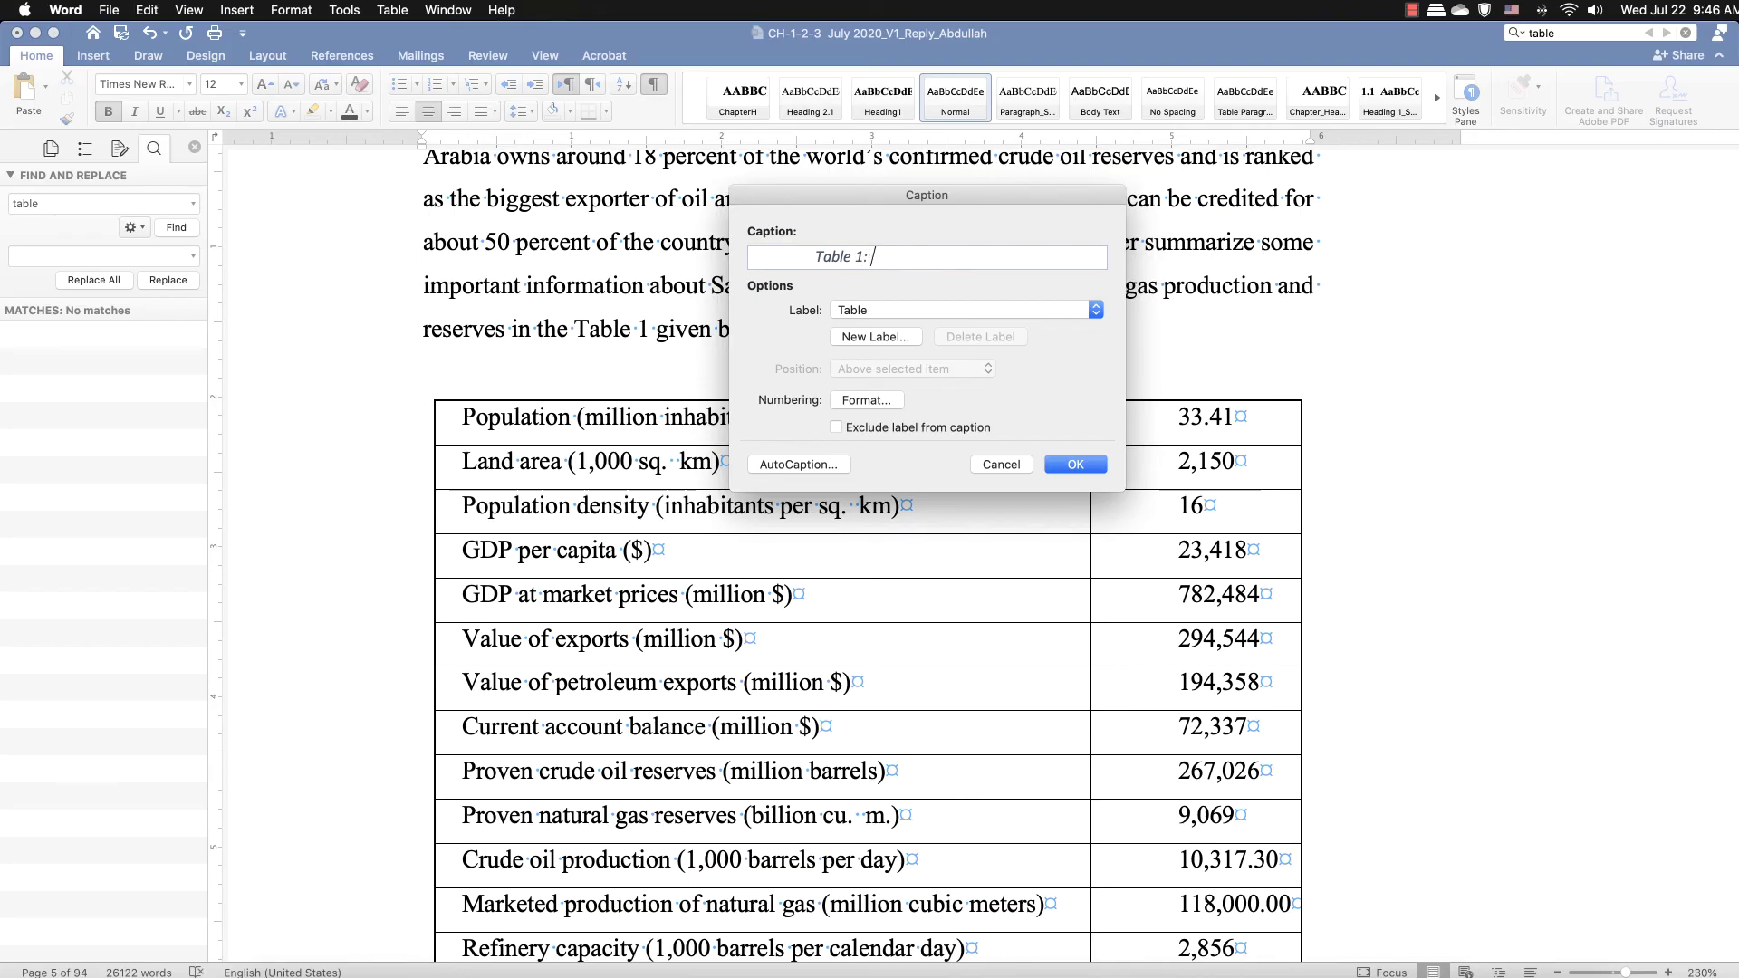
key("super+v")
triple_click(891, 258)
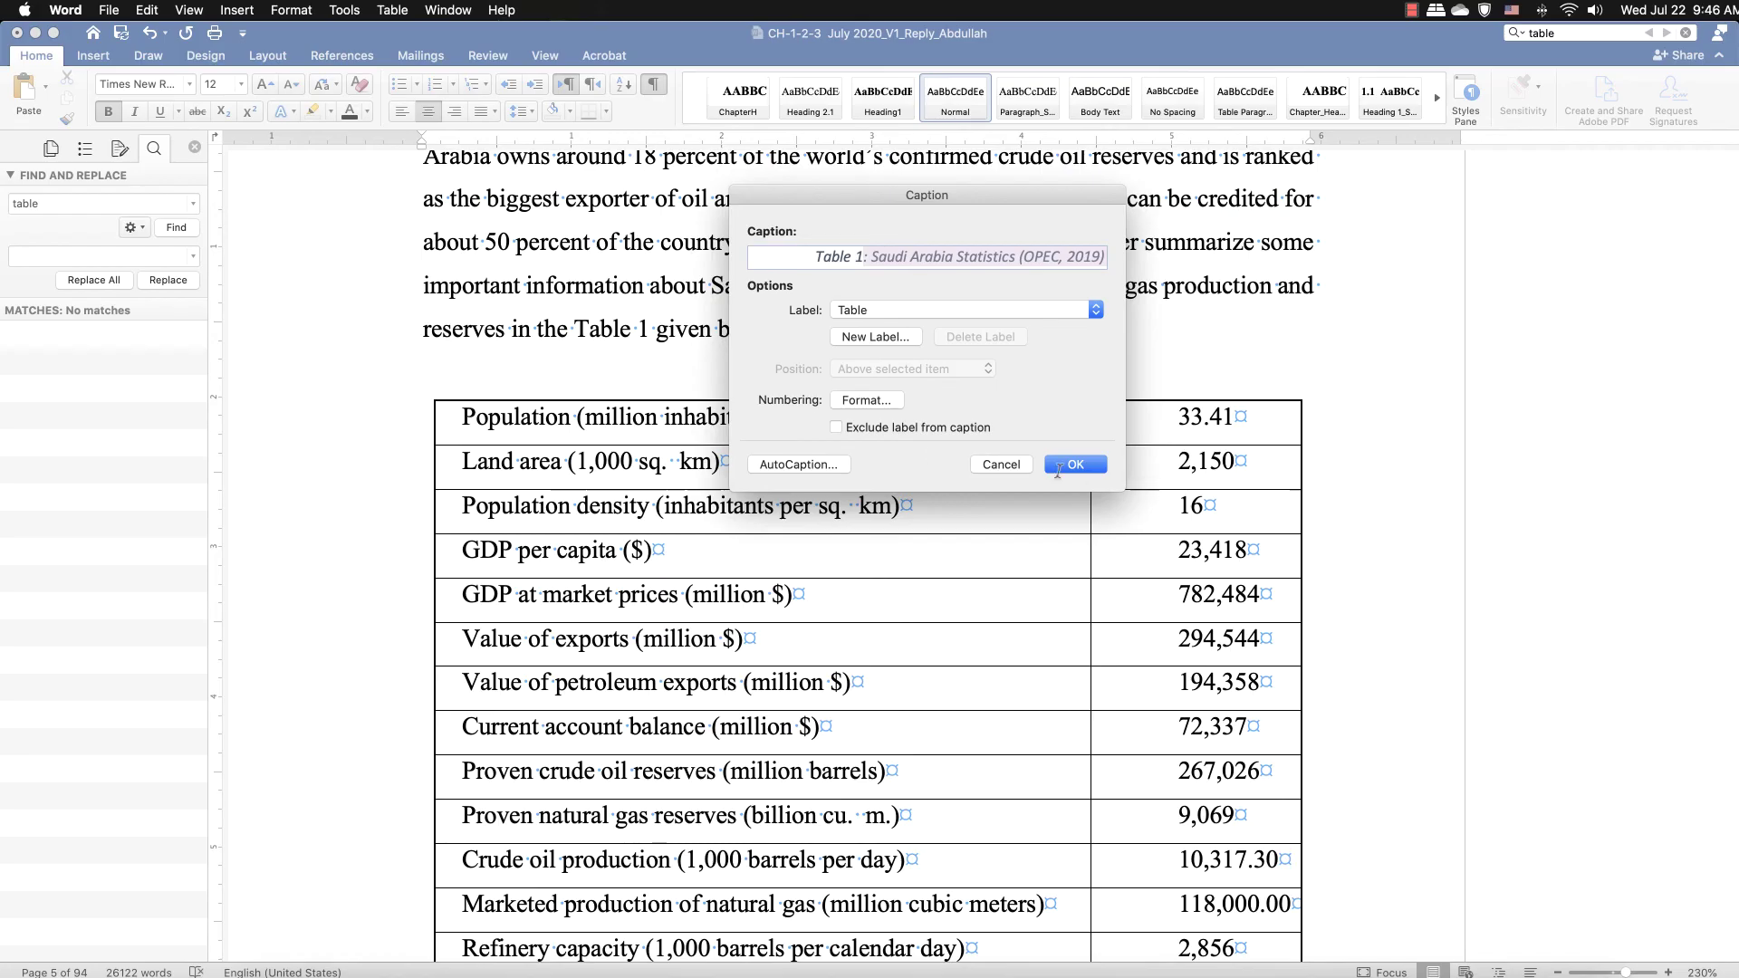
left_click(1087, 465)
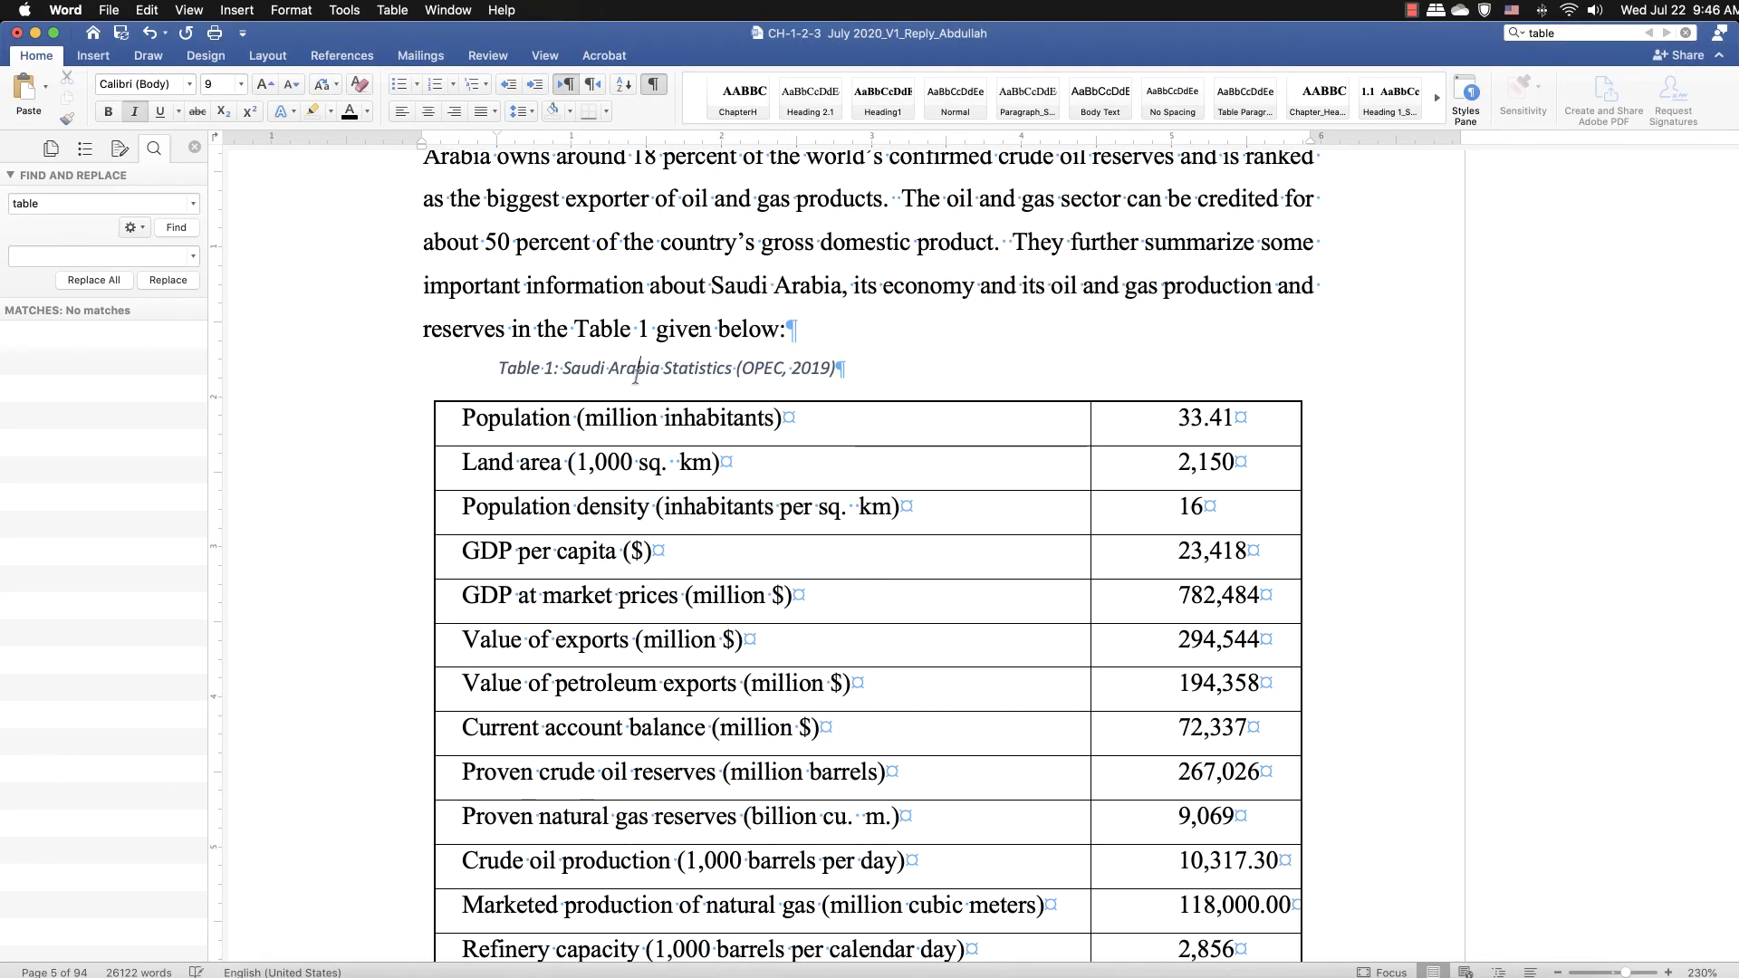
- Remove the Table 1 caption's indent and format it as centred, bold, non-italic Times New Roman at 12 pt
left_click(492, 369)
key("BackSpace")
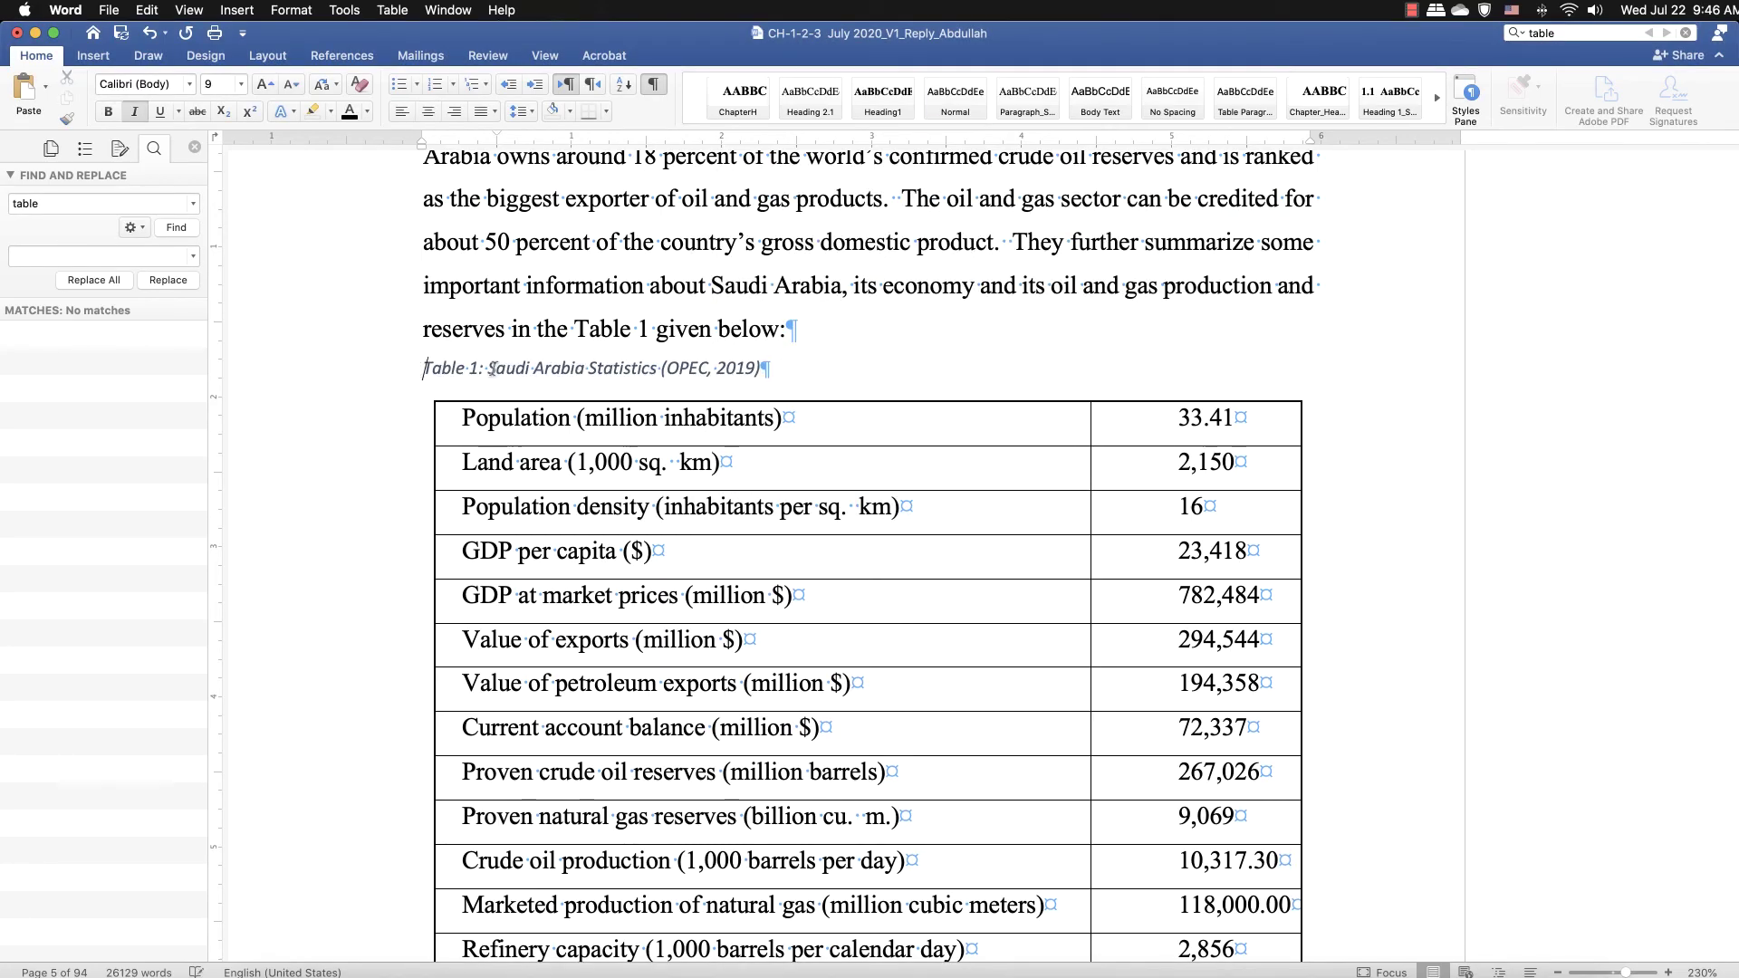
left_click_drag(467, 368, 769, 367)
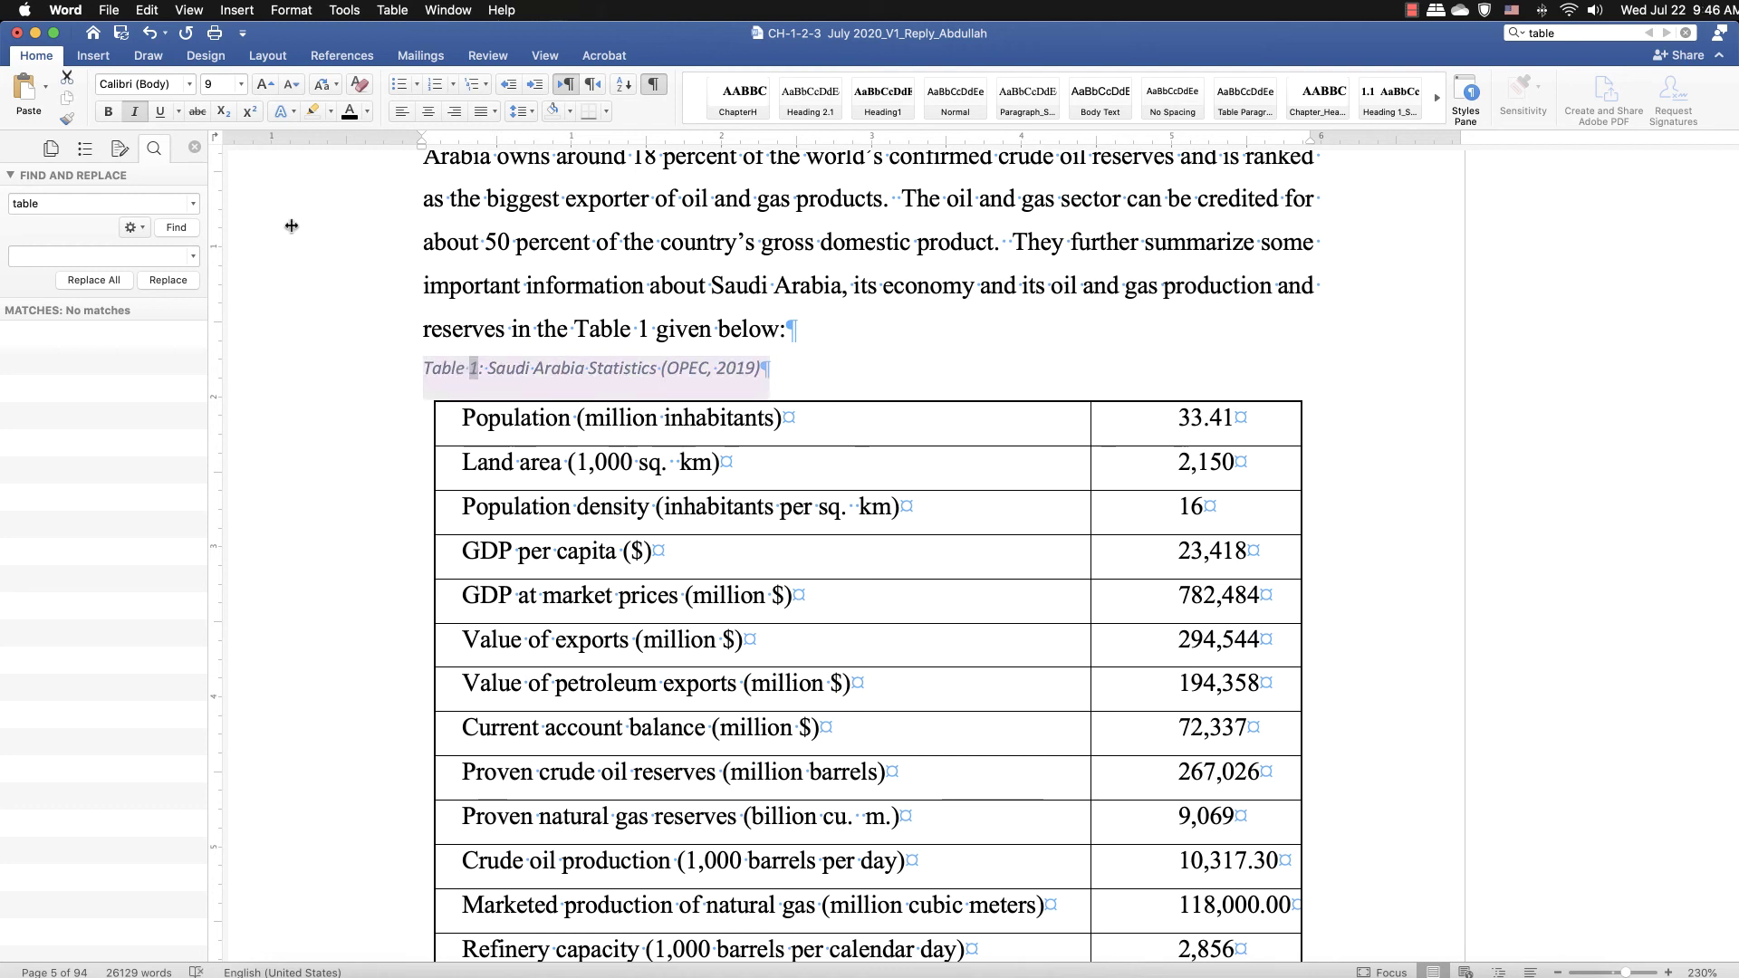
left_click(192, 84)
left_click(168, 198)
left_click(241, 84)
left_click(225, 261)
left_click(108, 111)
left_click(136, 112)
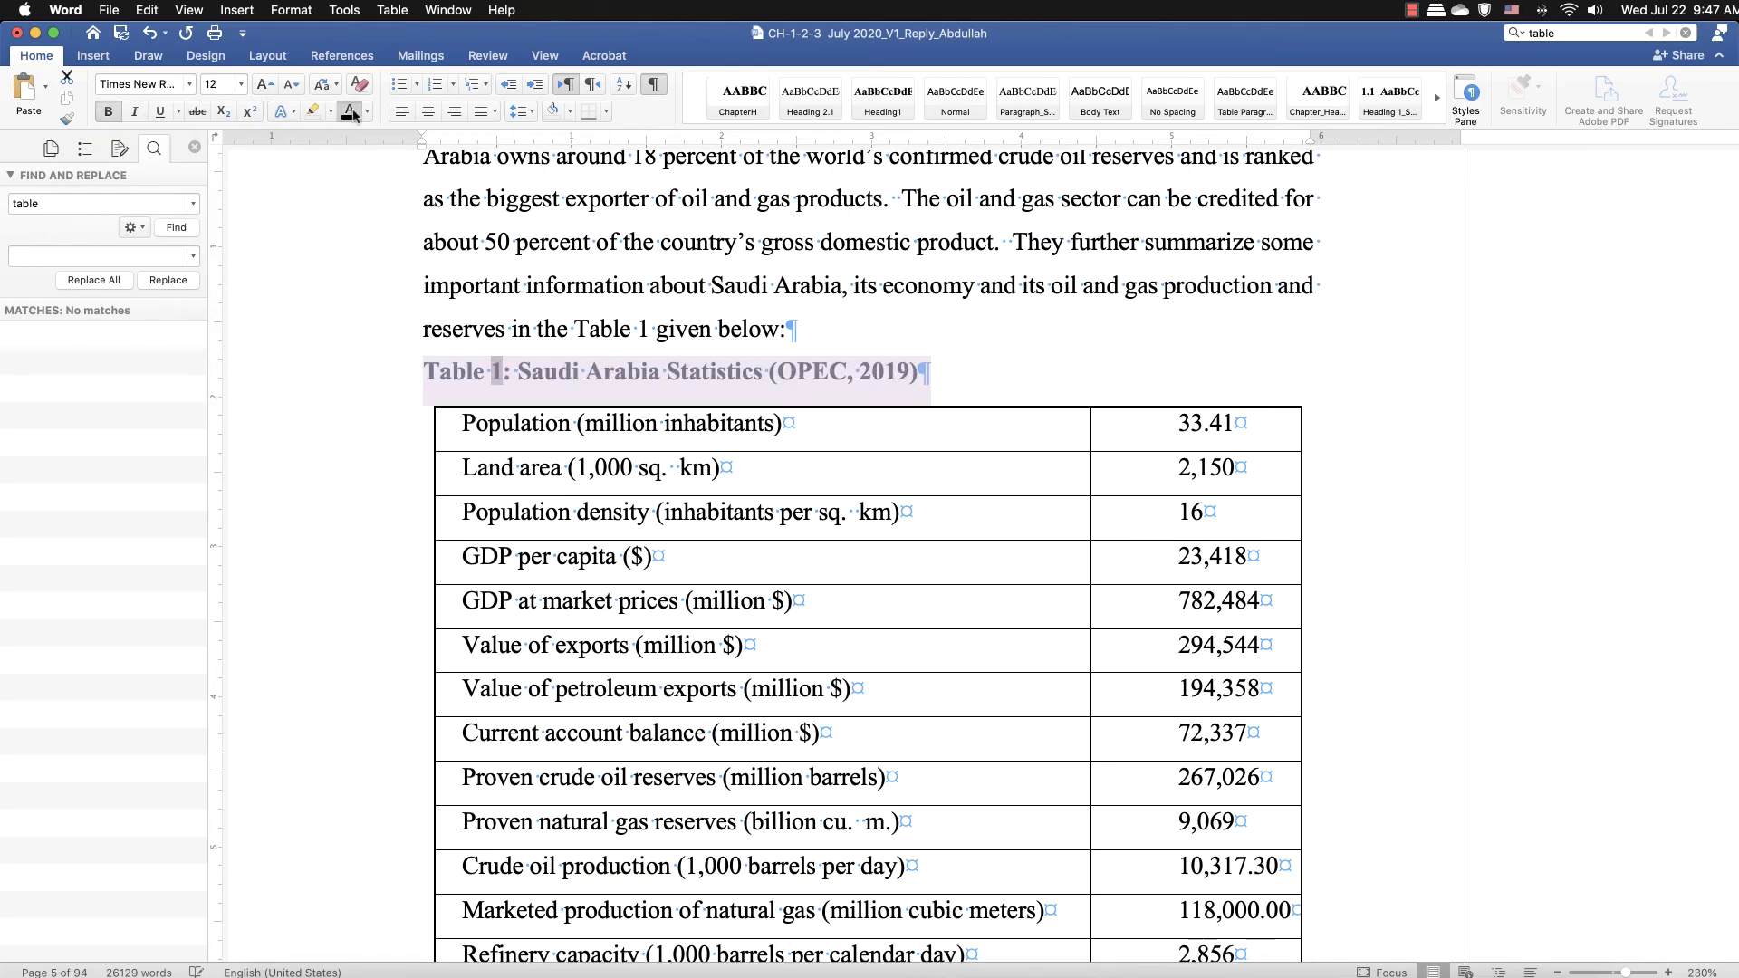
left_click(429, 112)
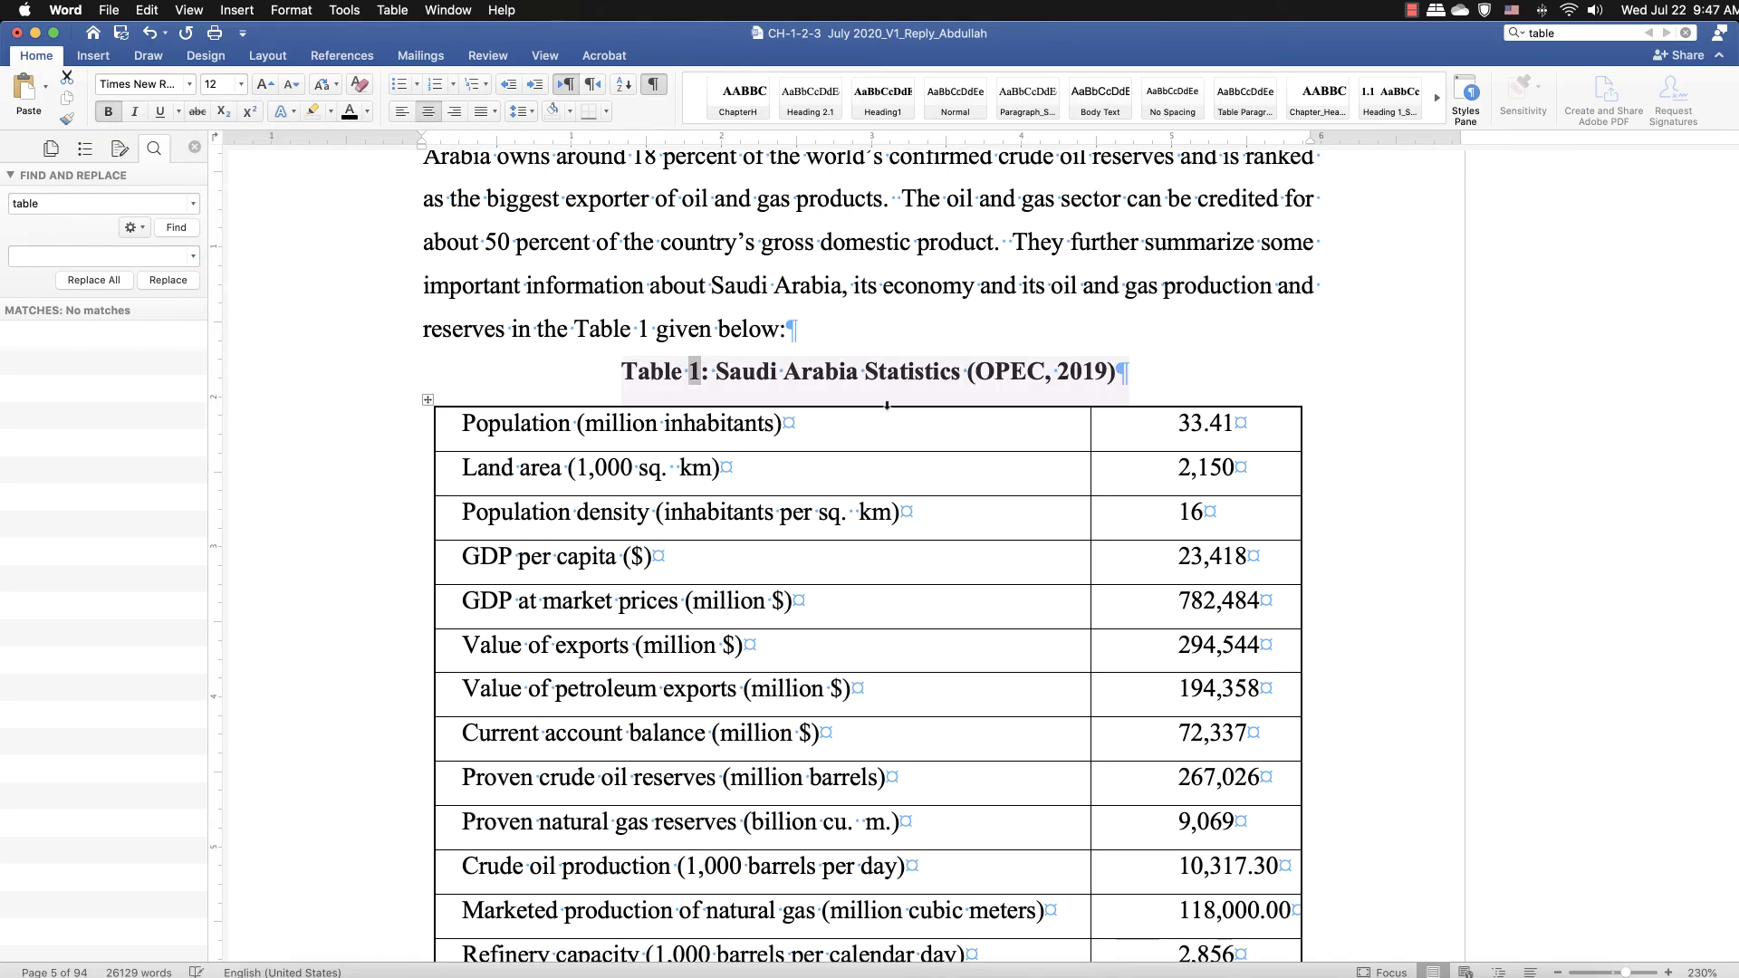
- Find the typed Table 2 caption, copy its title "Research Gap Identification Table", and delete the caption text
left_click(1665, 32)
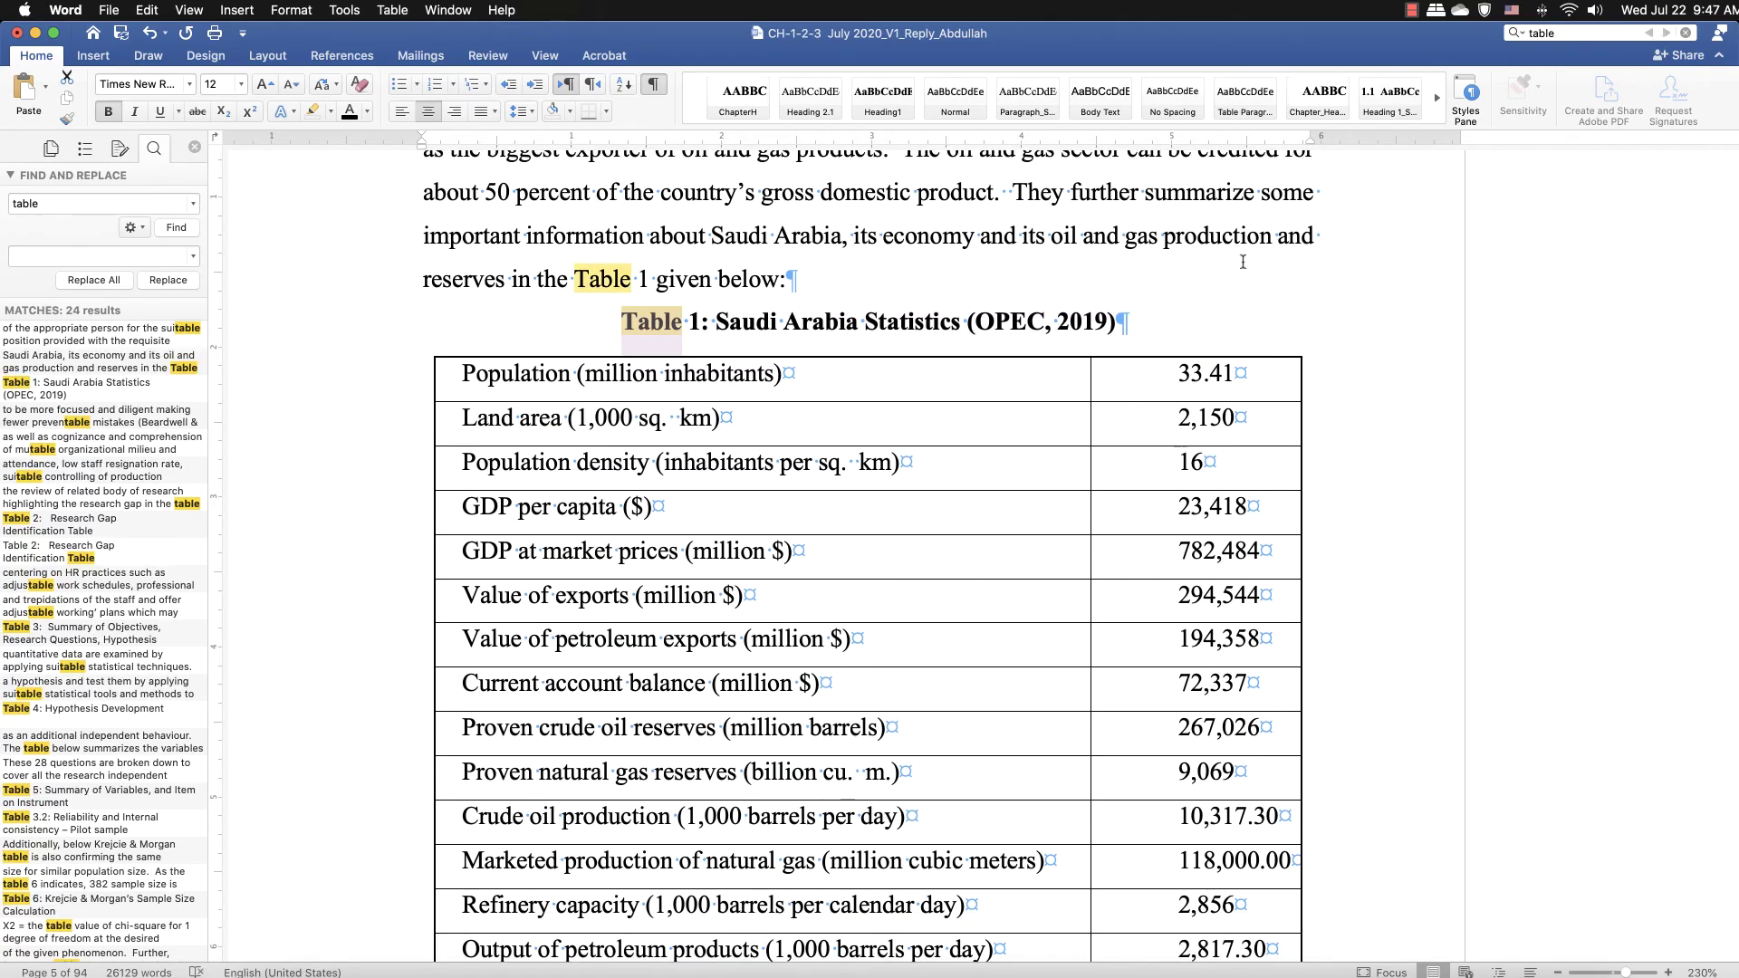
left_click(1668, 34)
left_click(1669, 35)
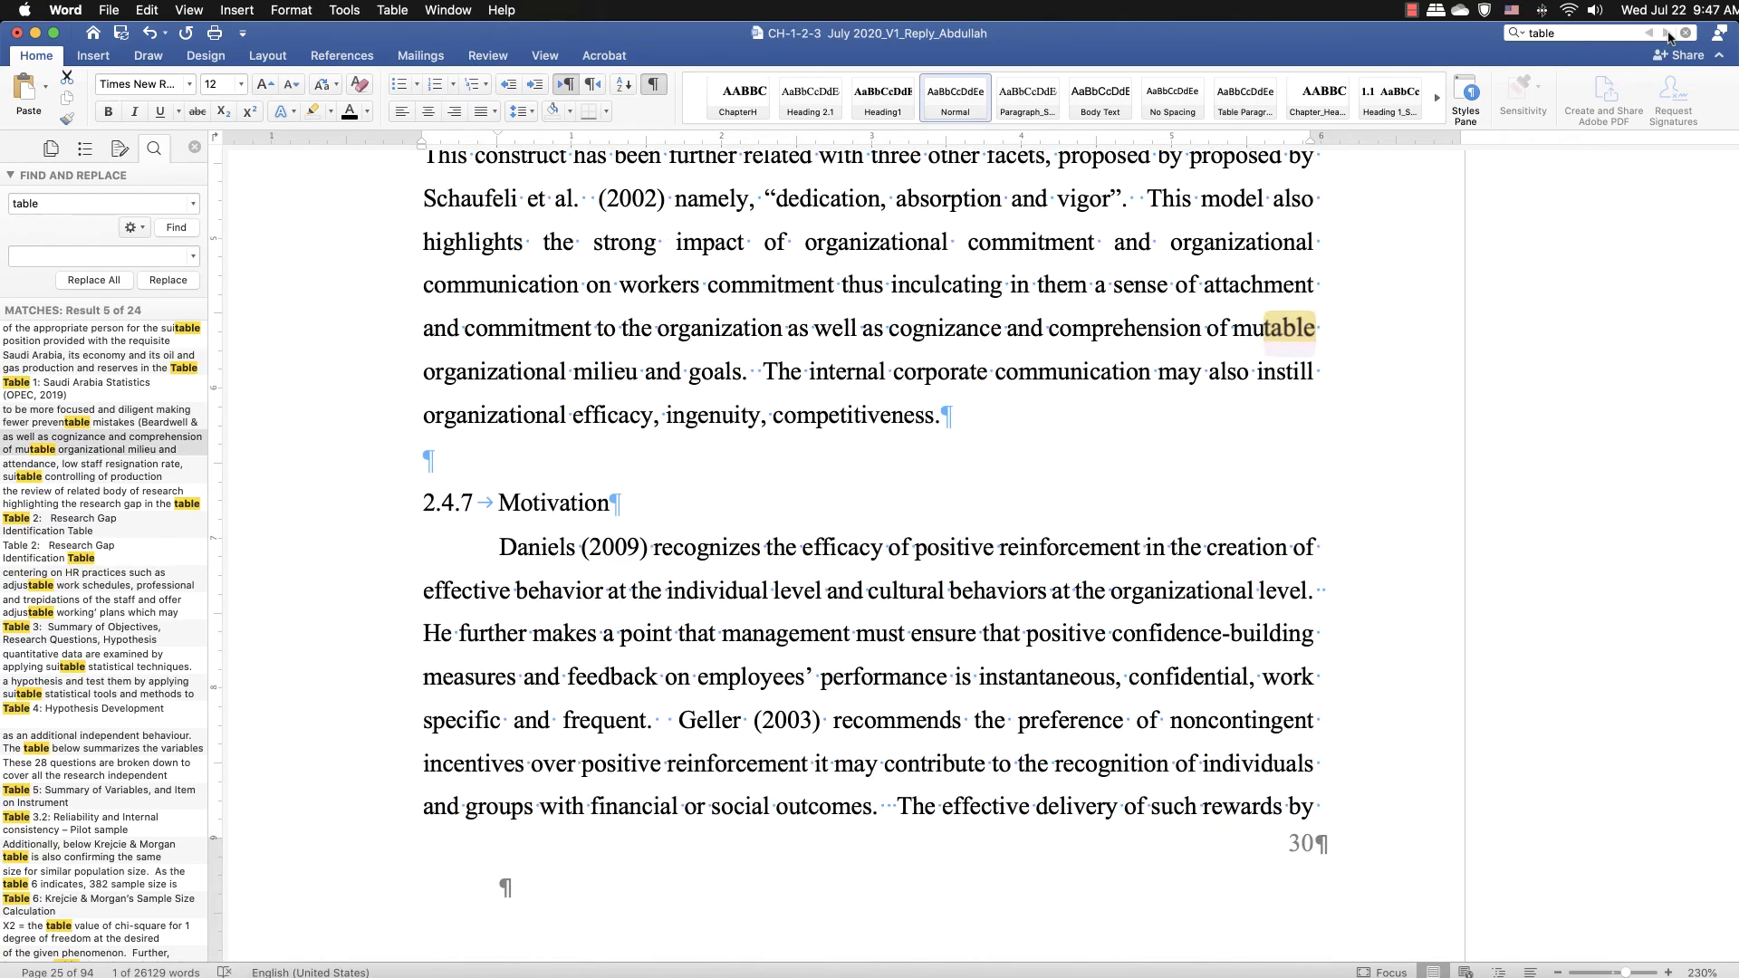
left_click(1668, 34)
left_click(1668, 34)
left_click(1668, 35)
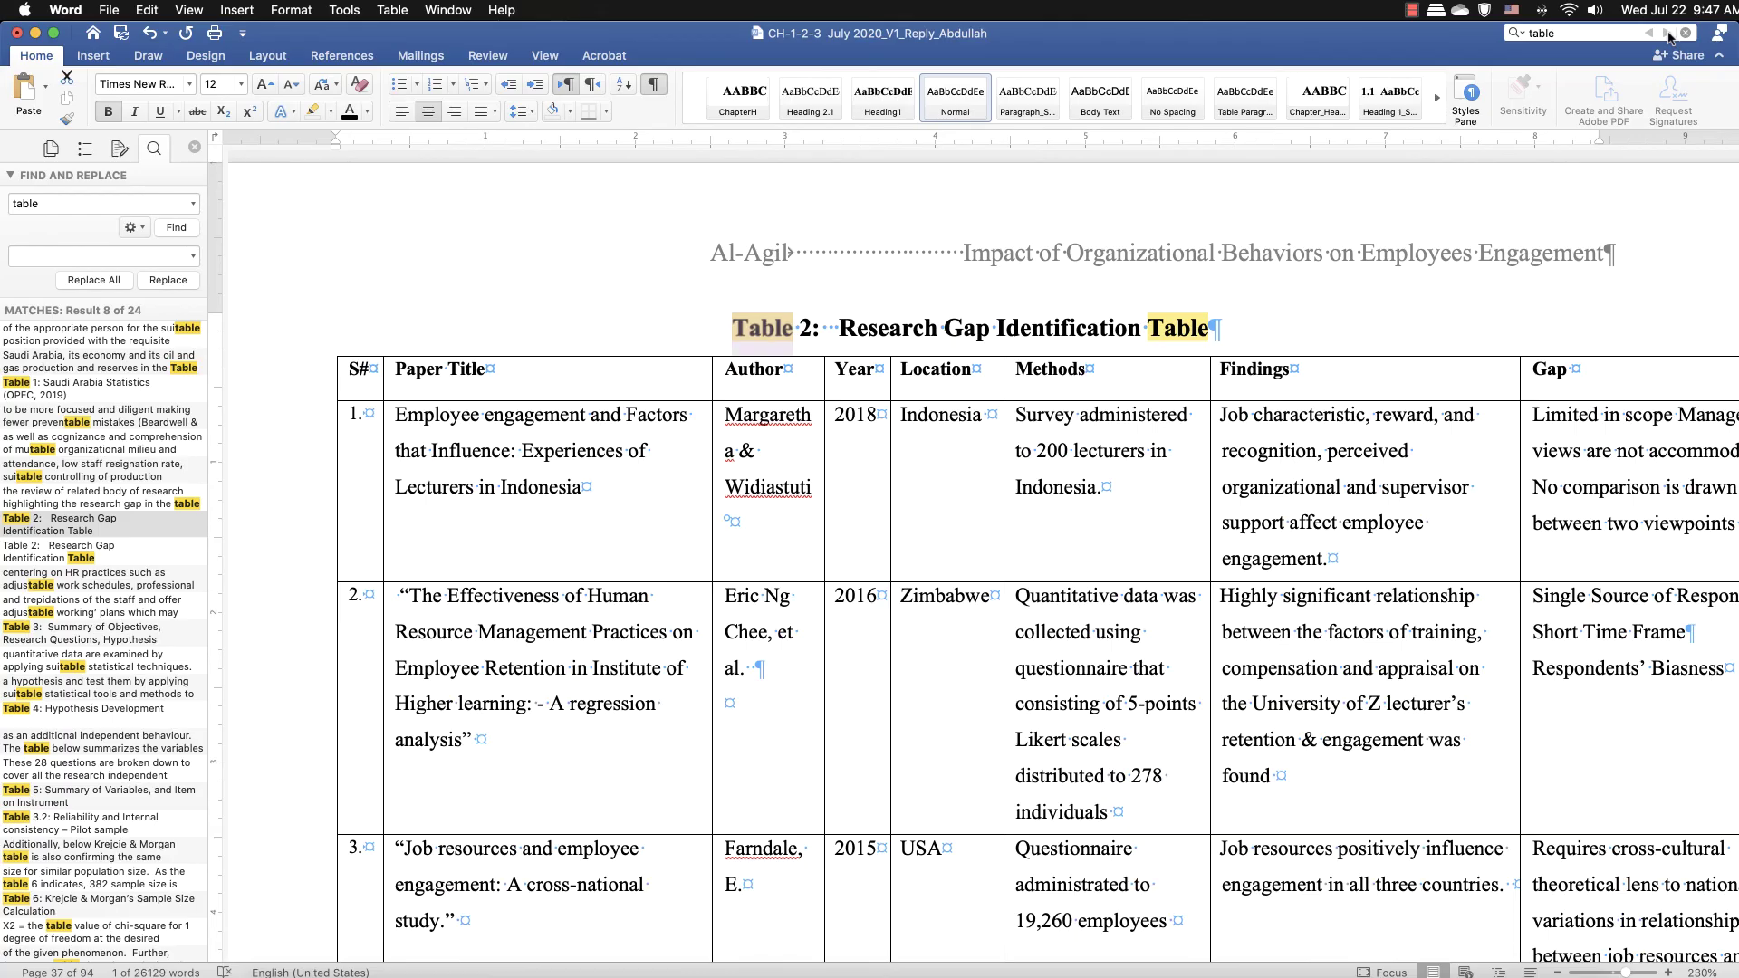
left_click_drag(842, 323, 1240, 310)
key("super+c")
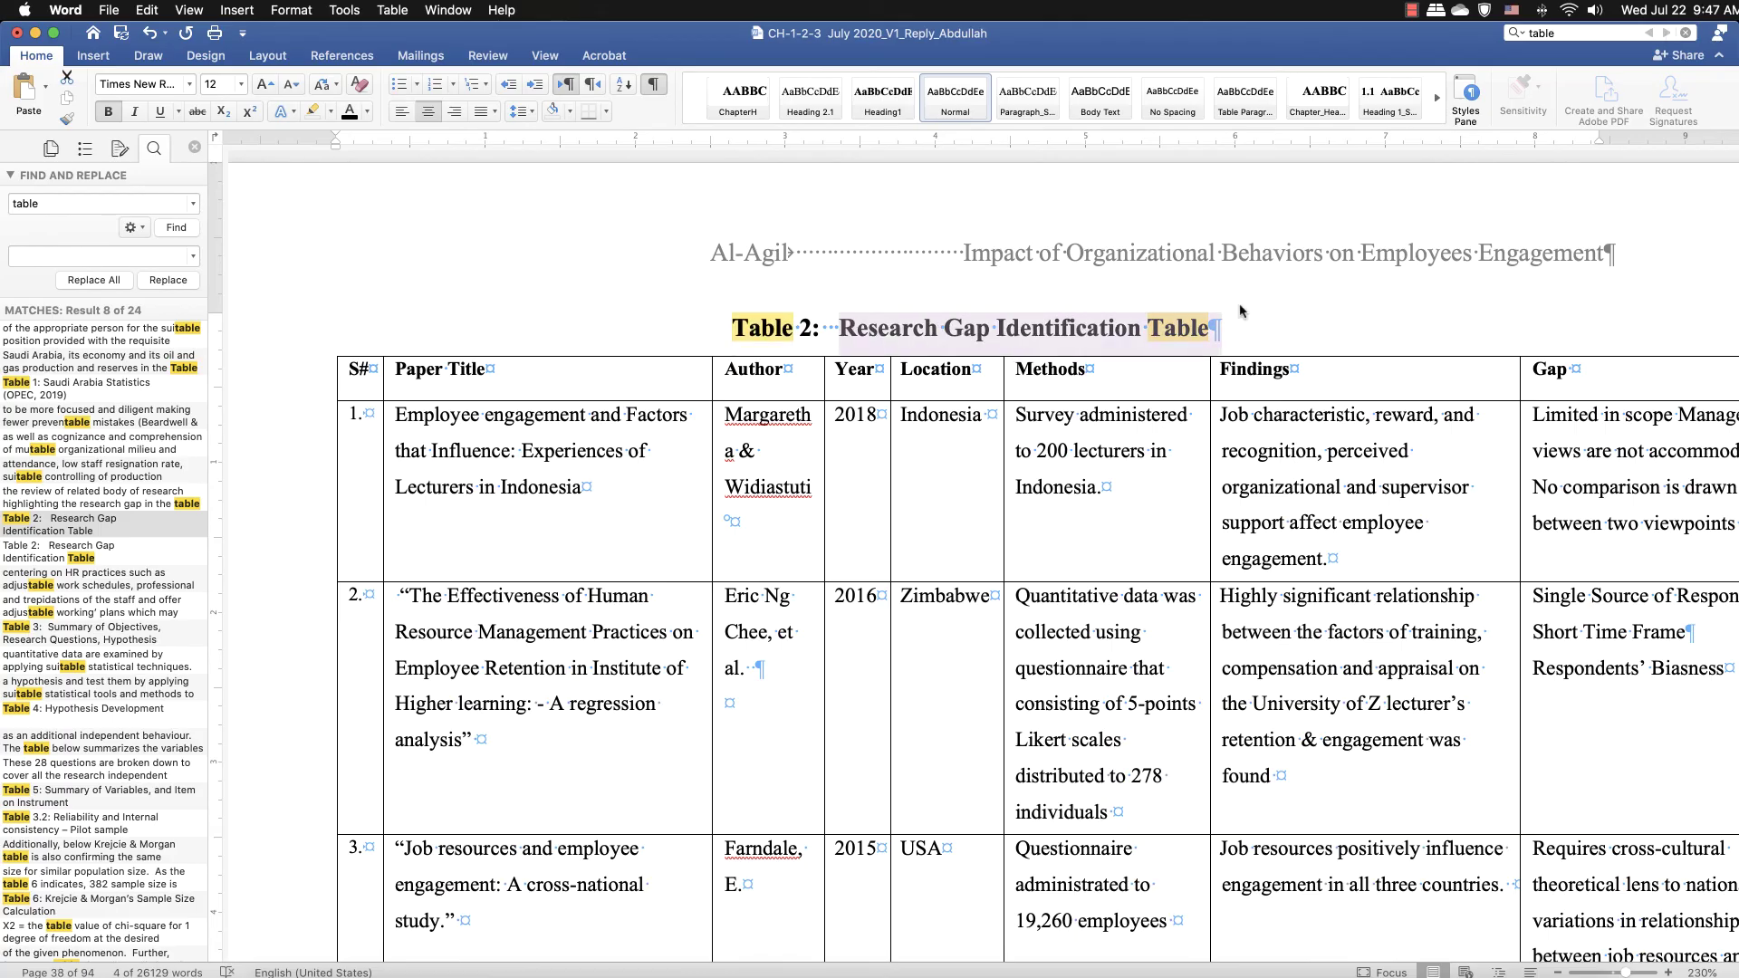
key("BackSpace")
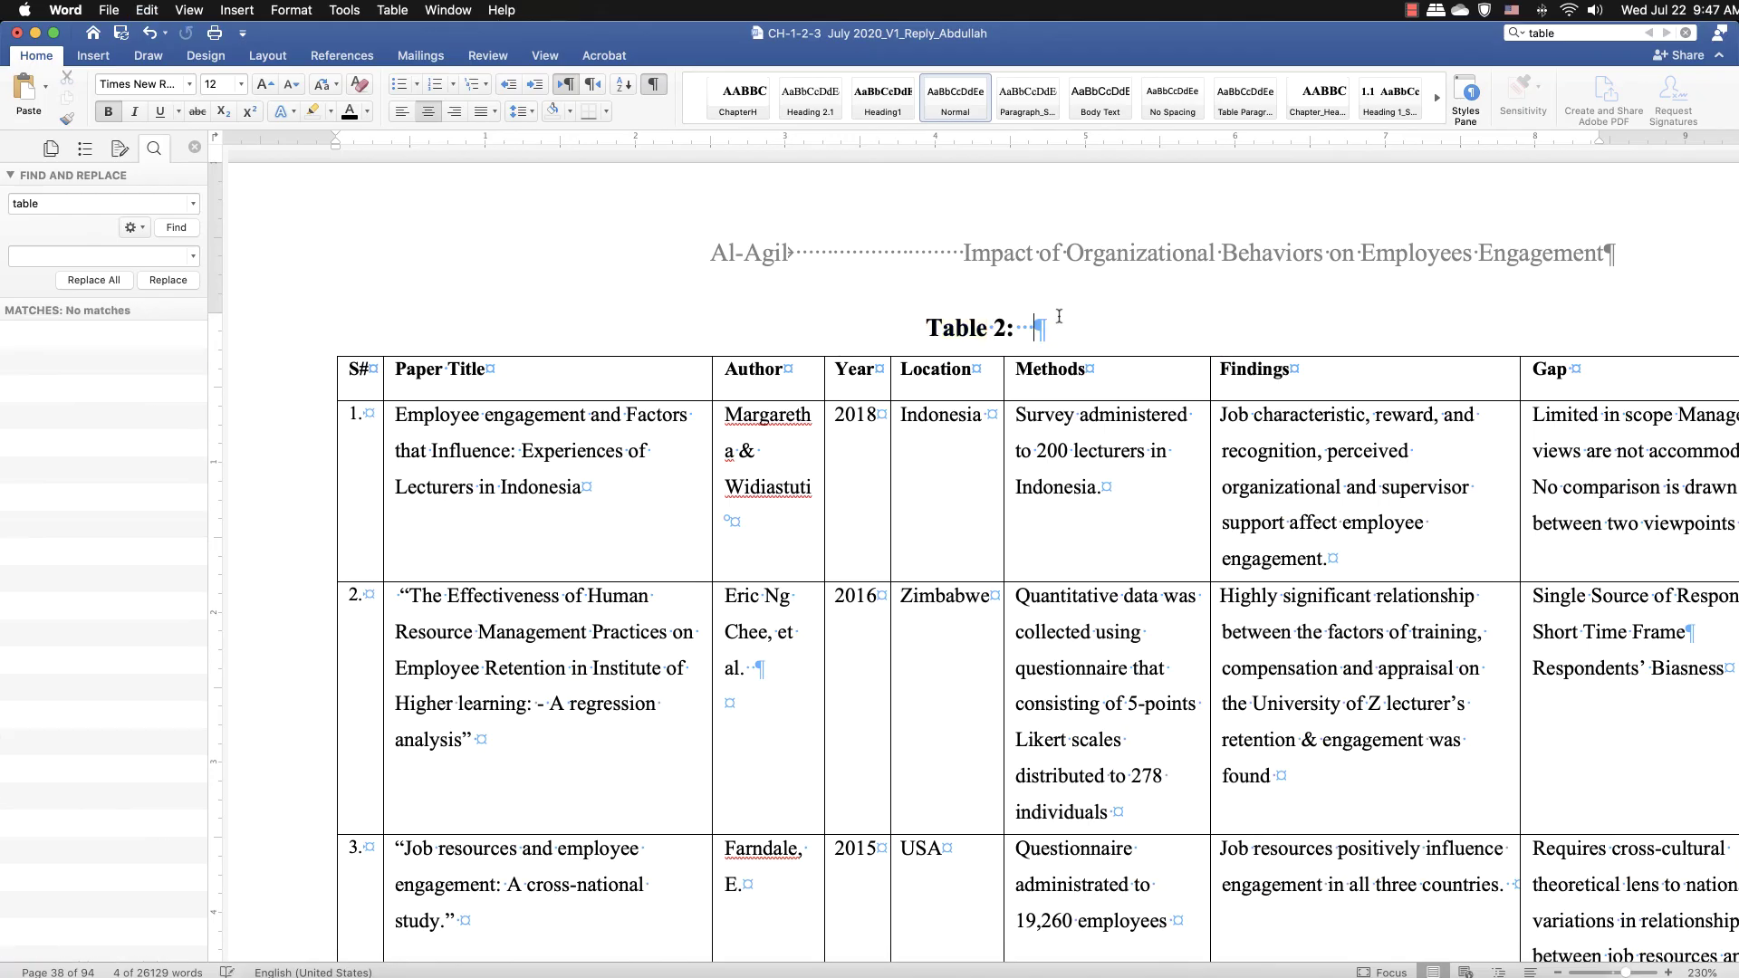
key("shift+Home")
key("BackSpace")
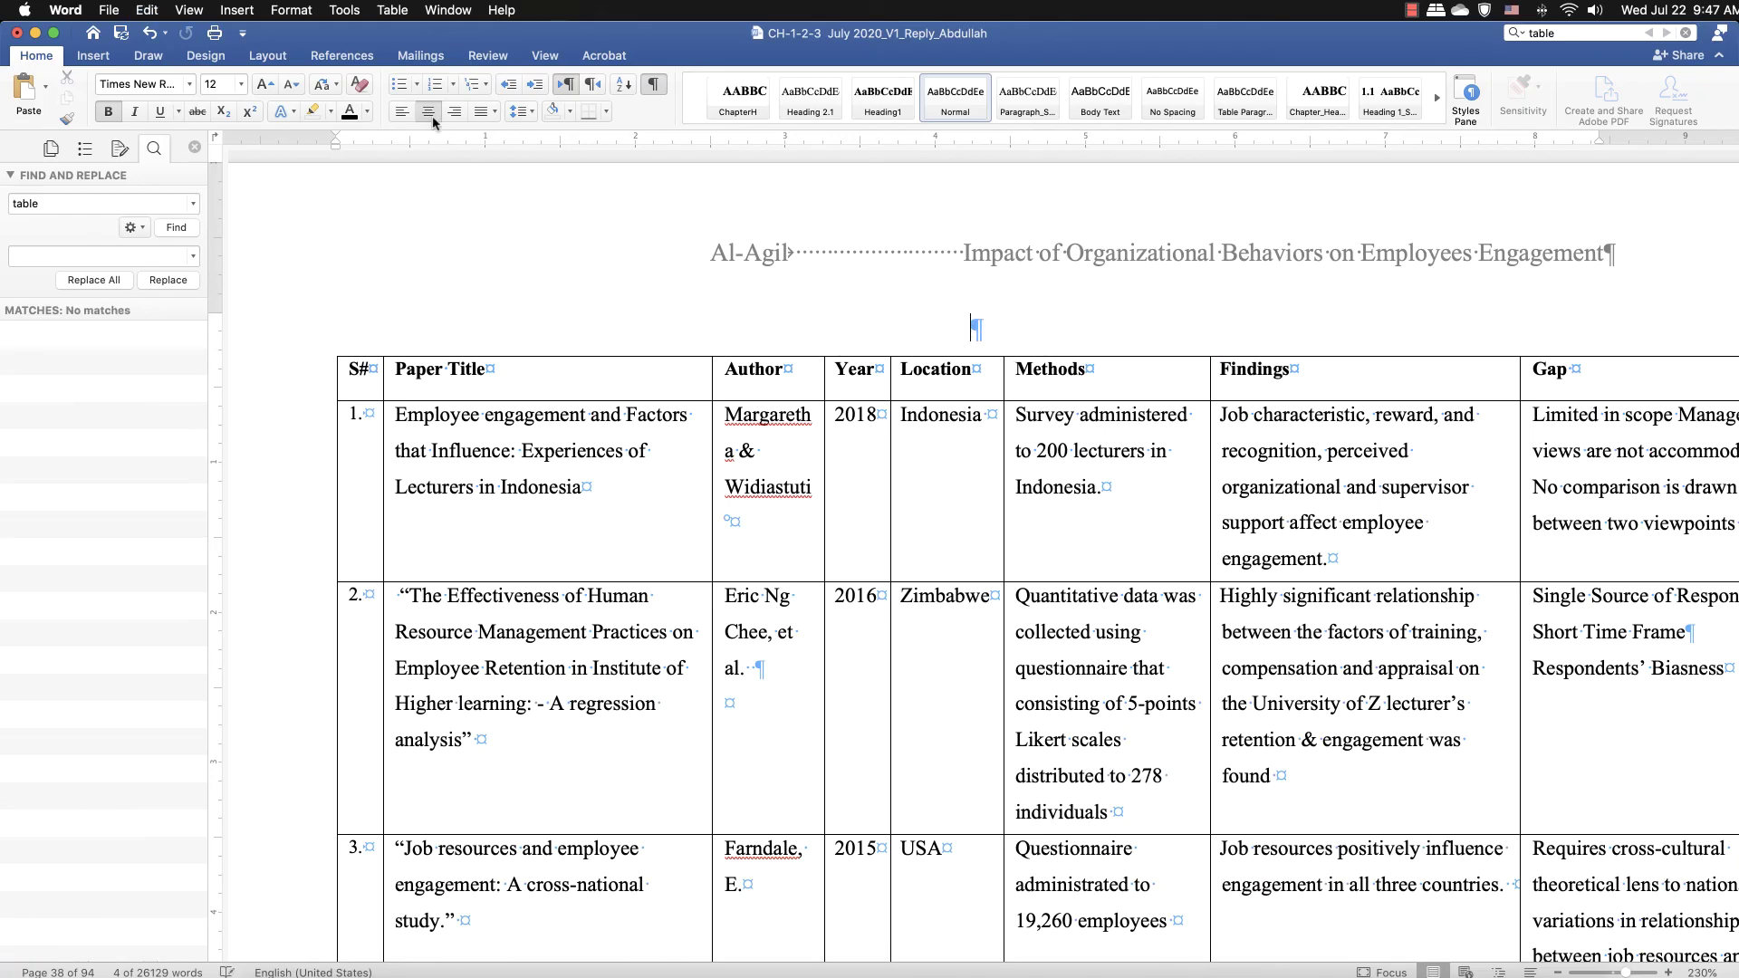
- Insert an automatic Table caption with the copied title "Research Gap Identification Table" above the second table
left_click(238, 11)
left_click(272, 373)
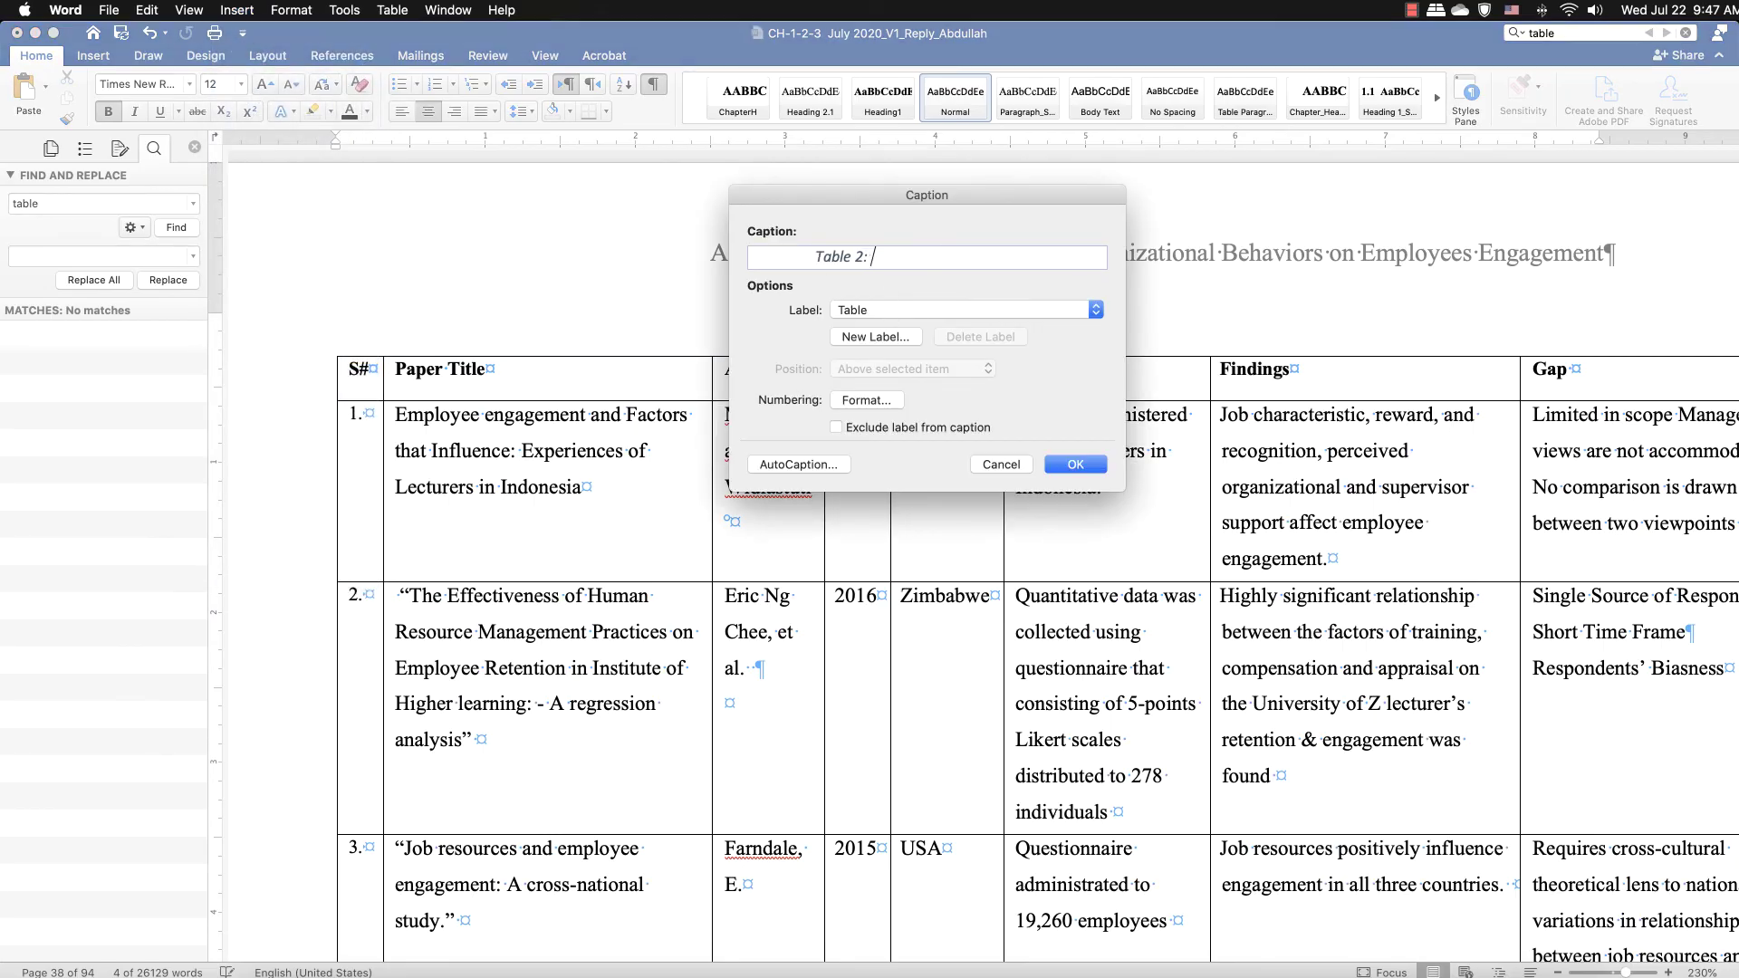
key("super+v")
left_click(1076, 464)
- Format the Table 2 caption as bold, non-italic Times New Roman at 12 pt, remove its indent and centre it
double_click(508, 317)
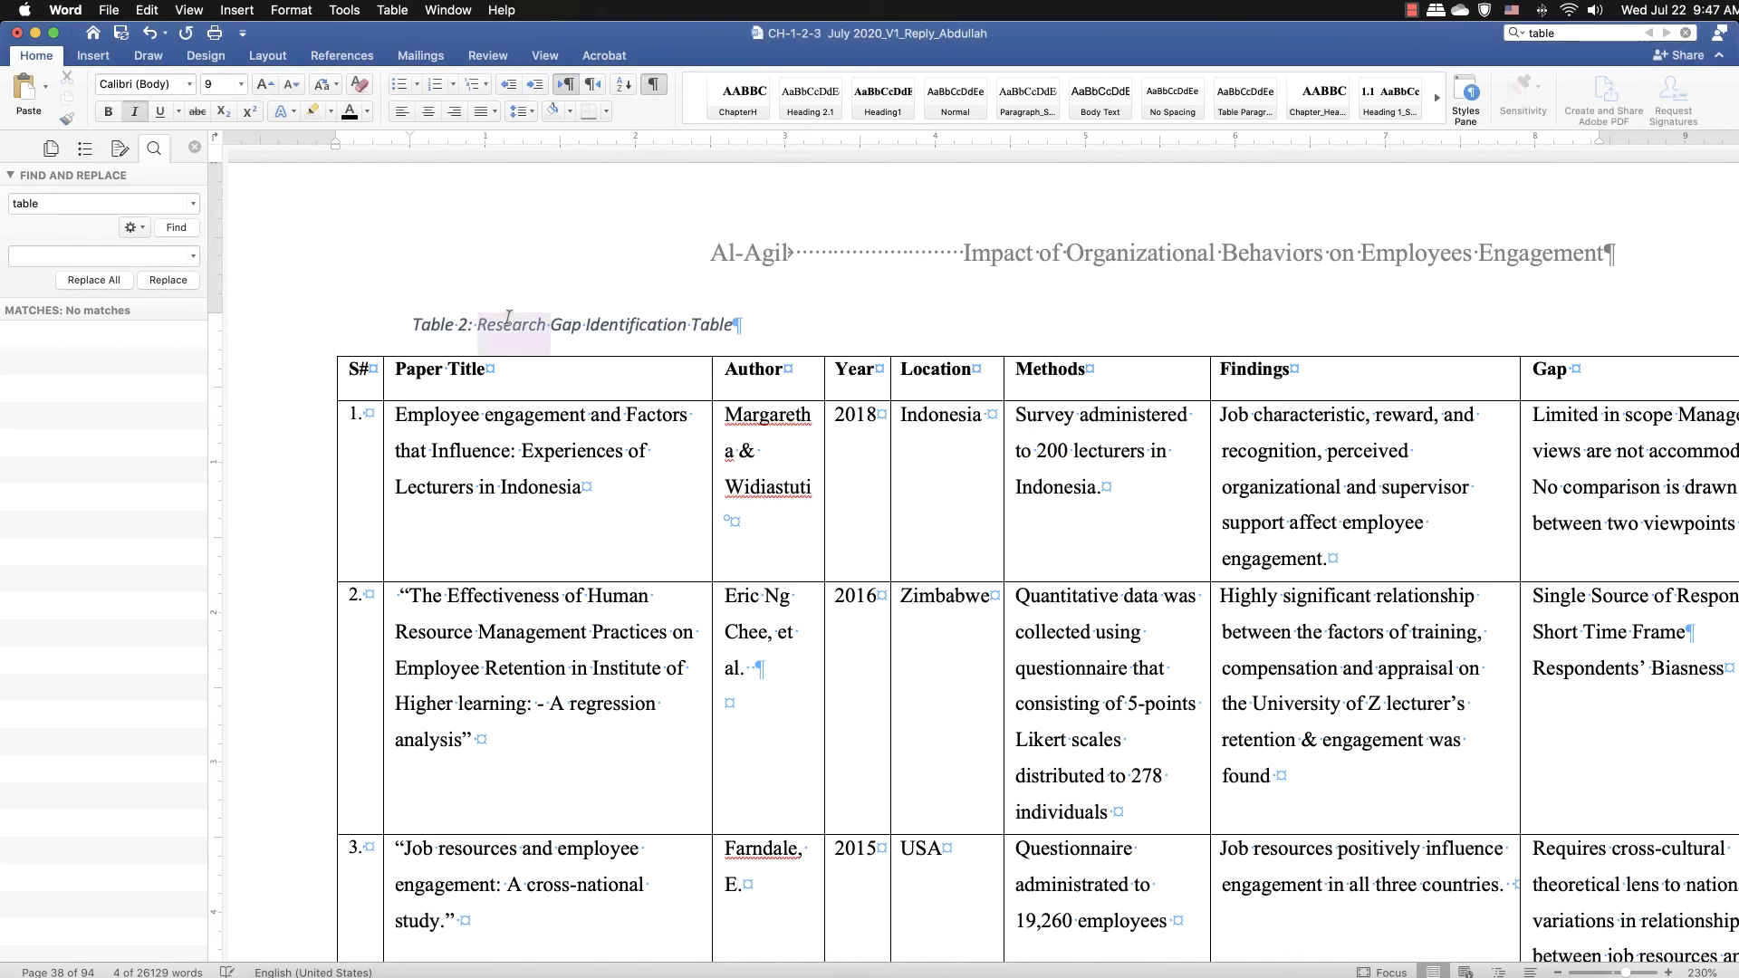
triple_click(508, 317)
left_click(241, 84)
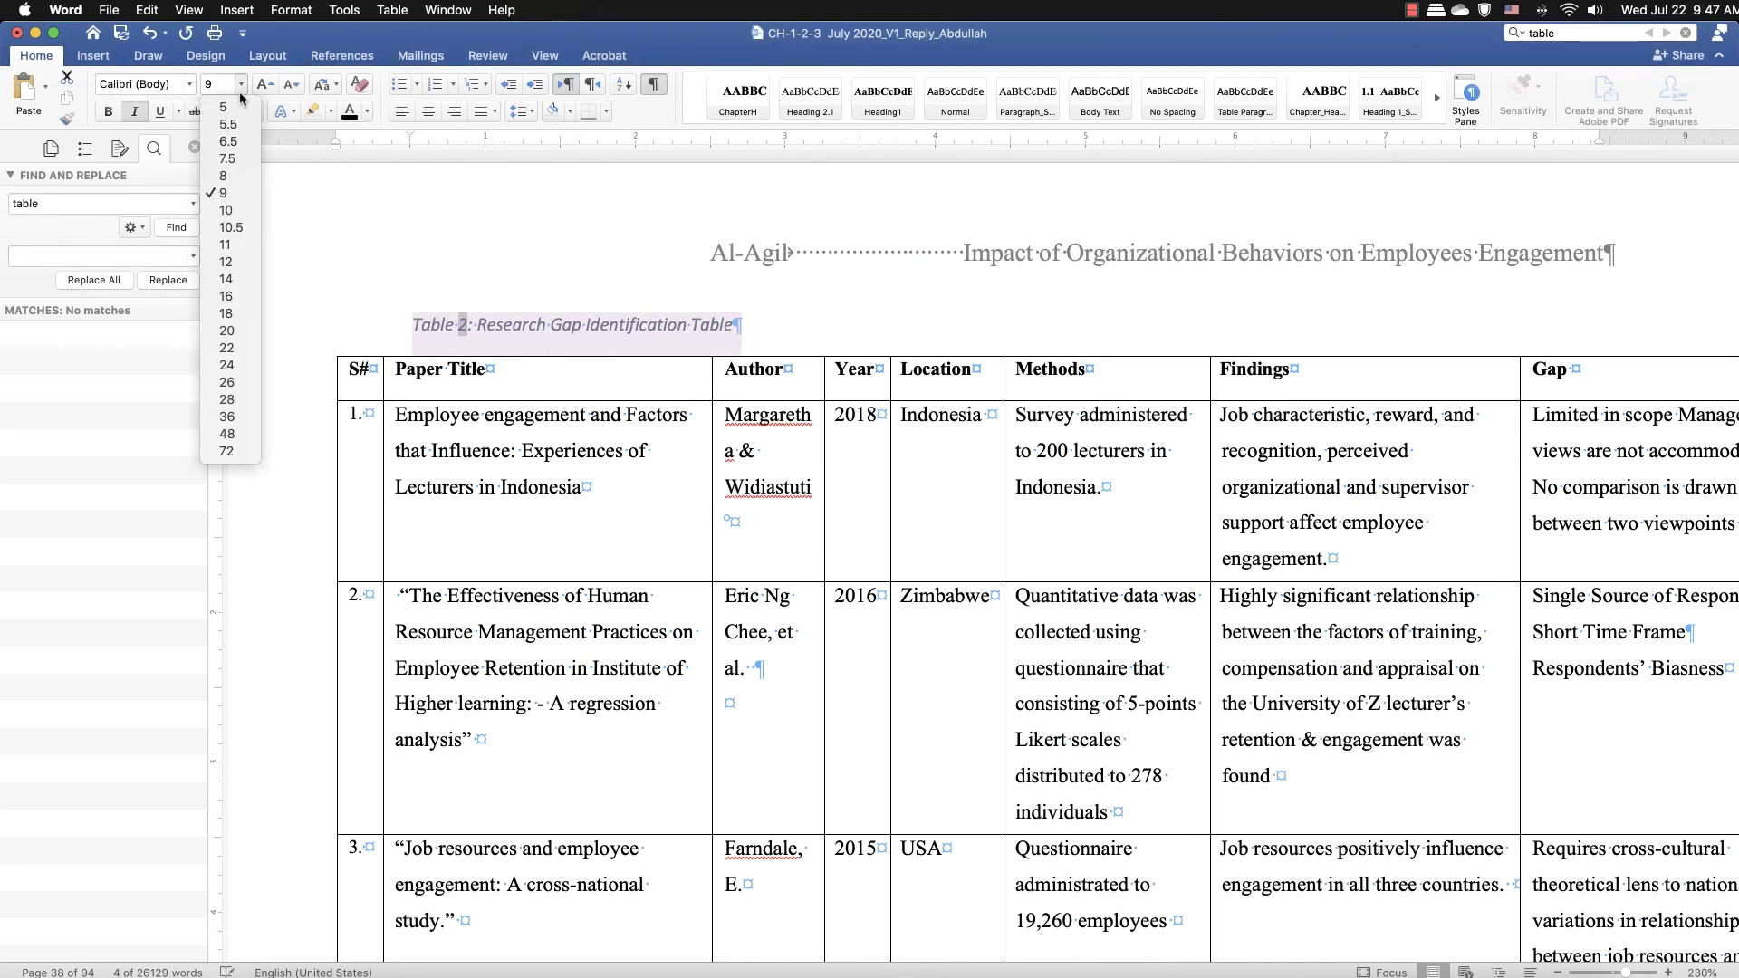
left_click(226, 262)
left_click(108, 112)
left_click(134, 112)
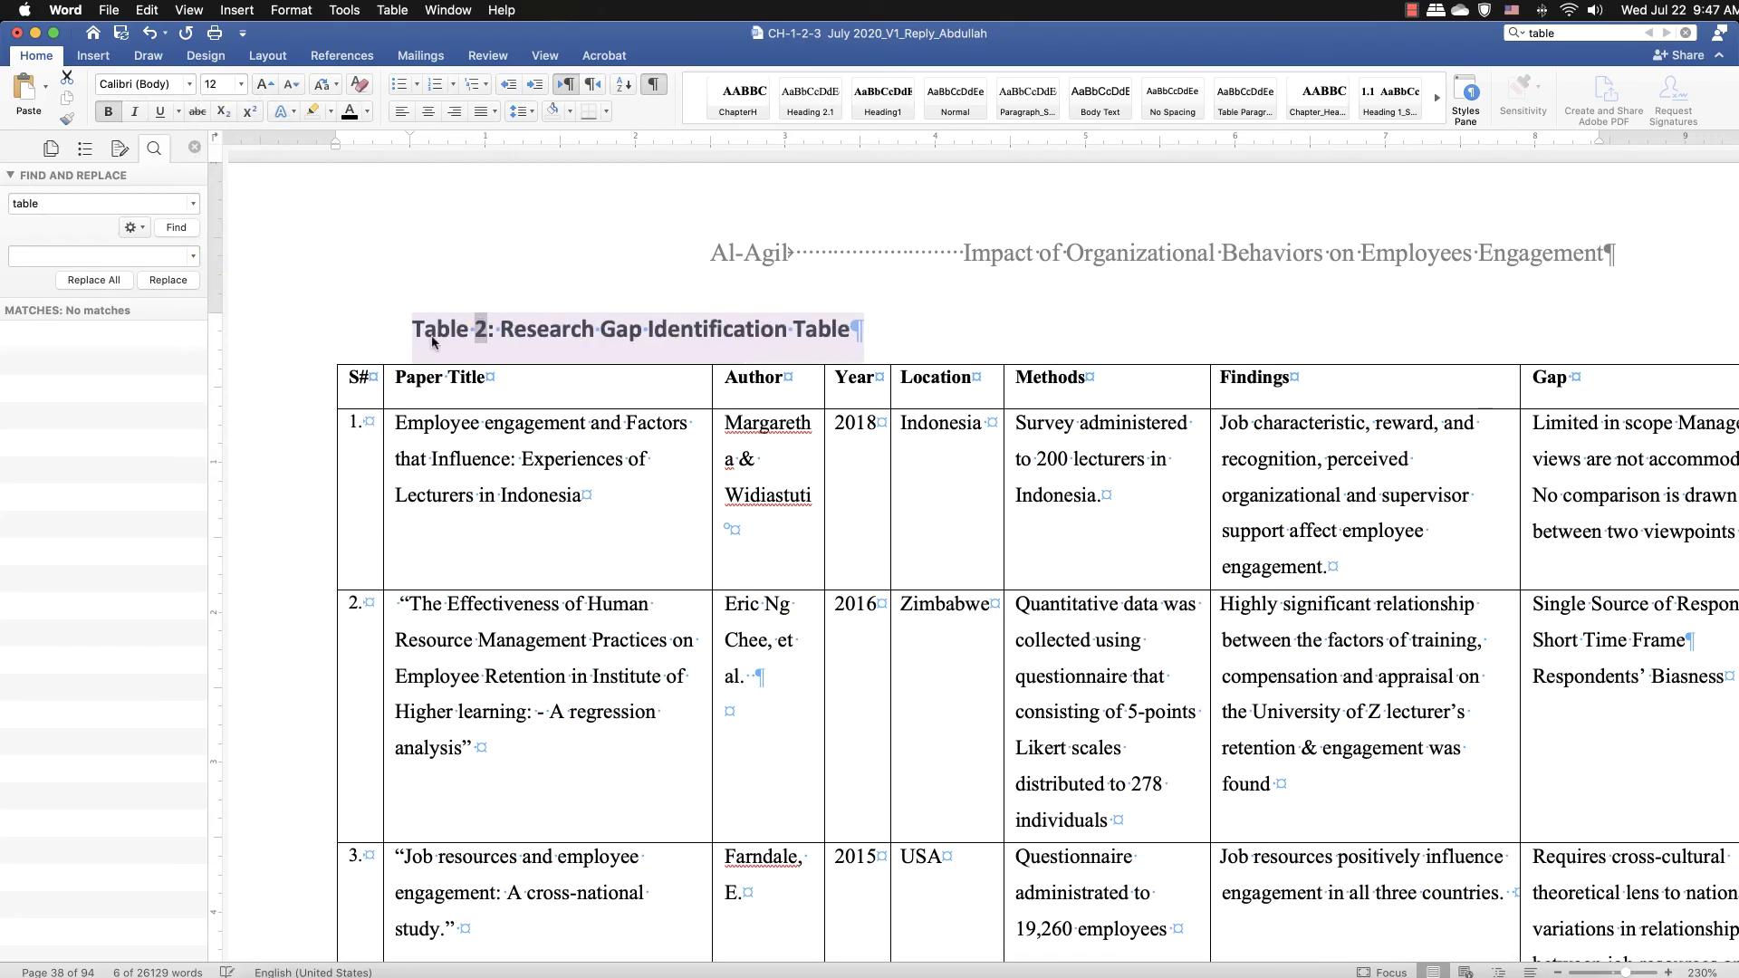
left_click(189, 84)
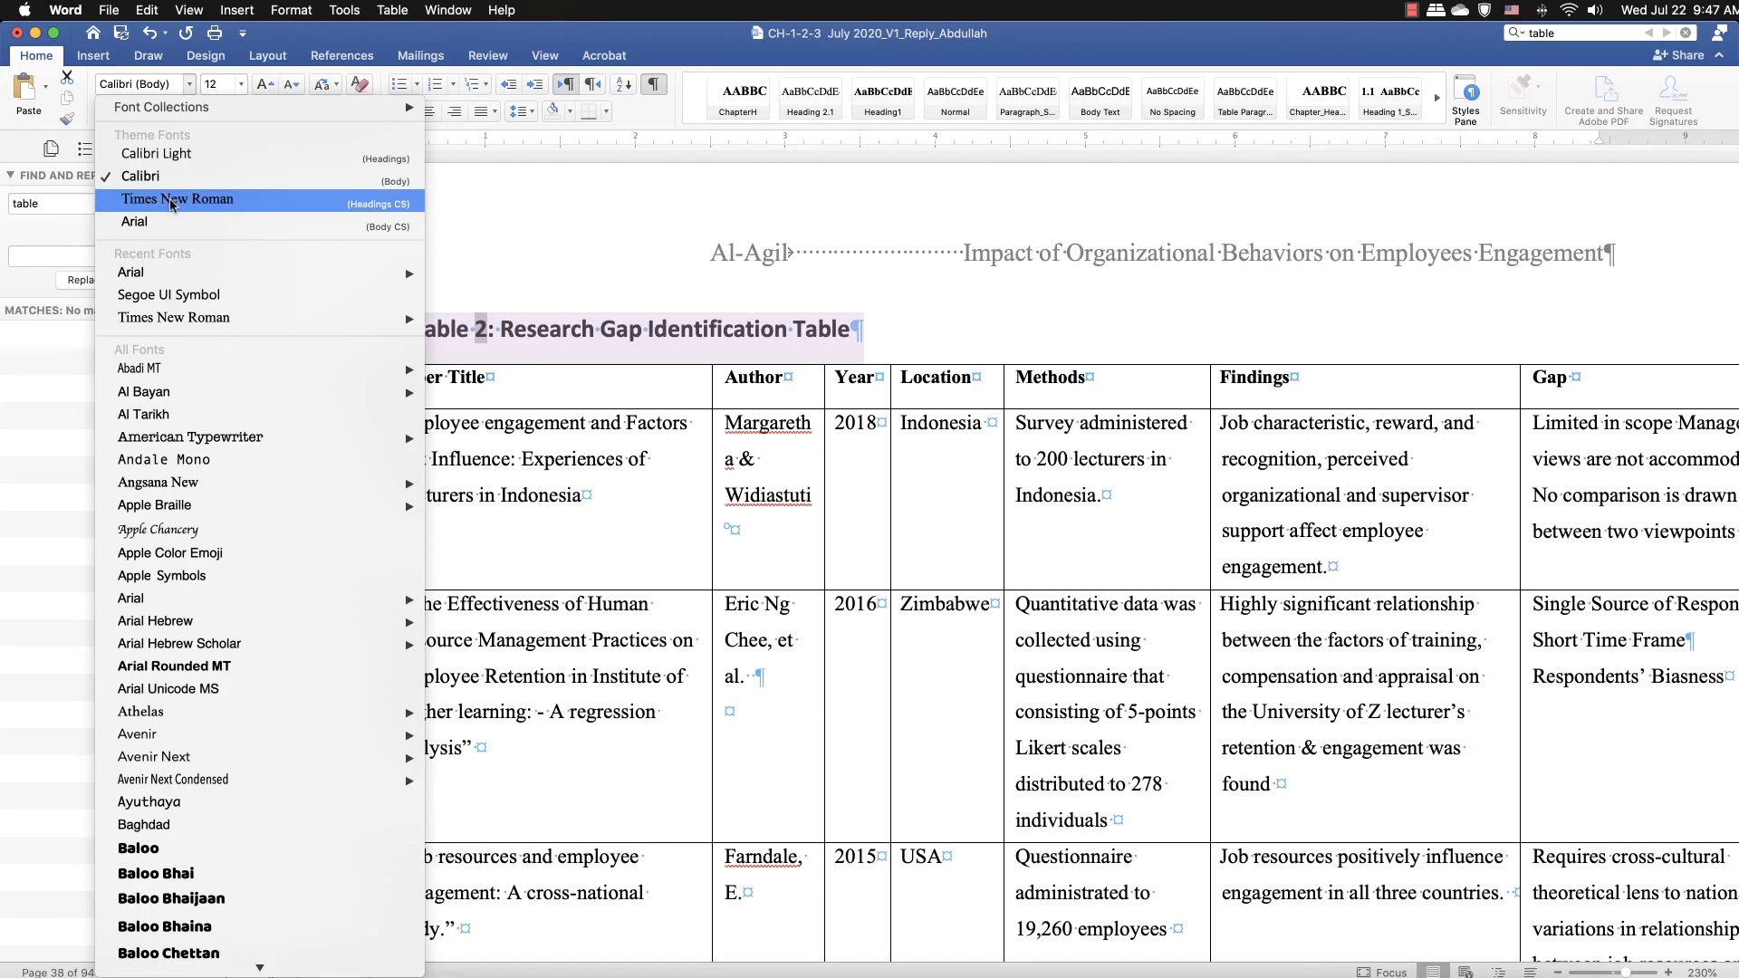
left_click(443, 354)
left_click(419, 332)
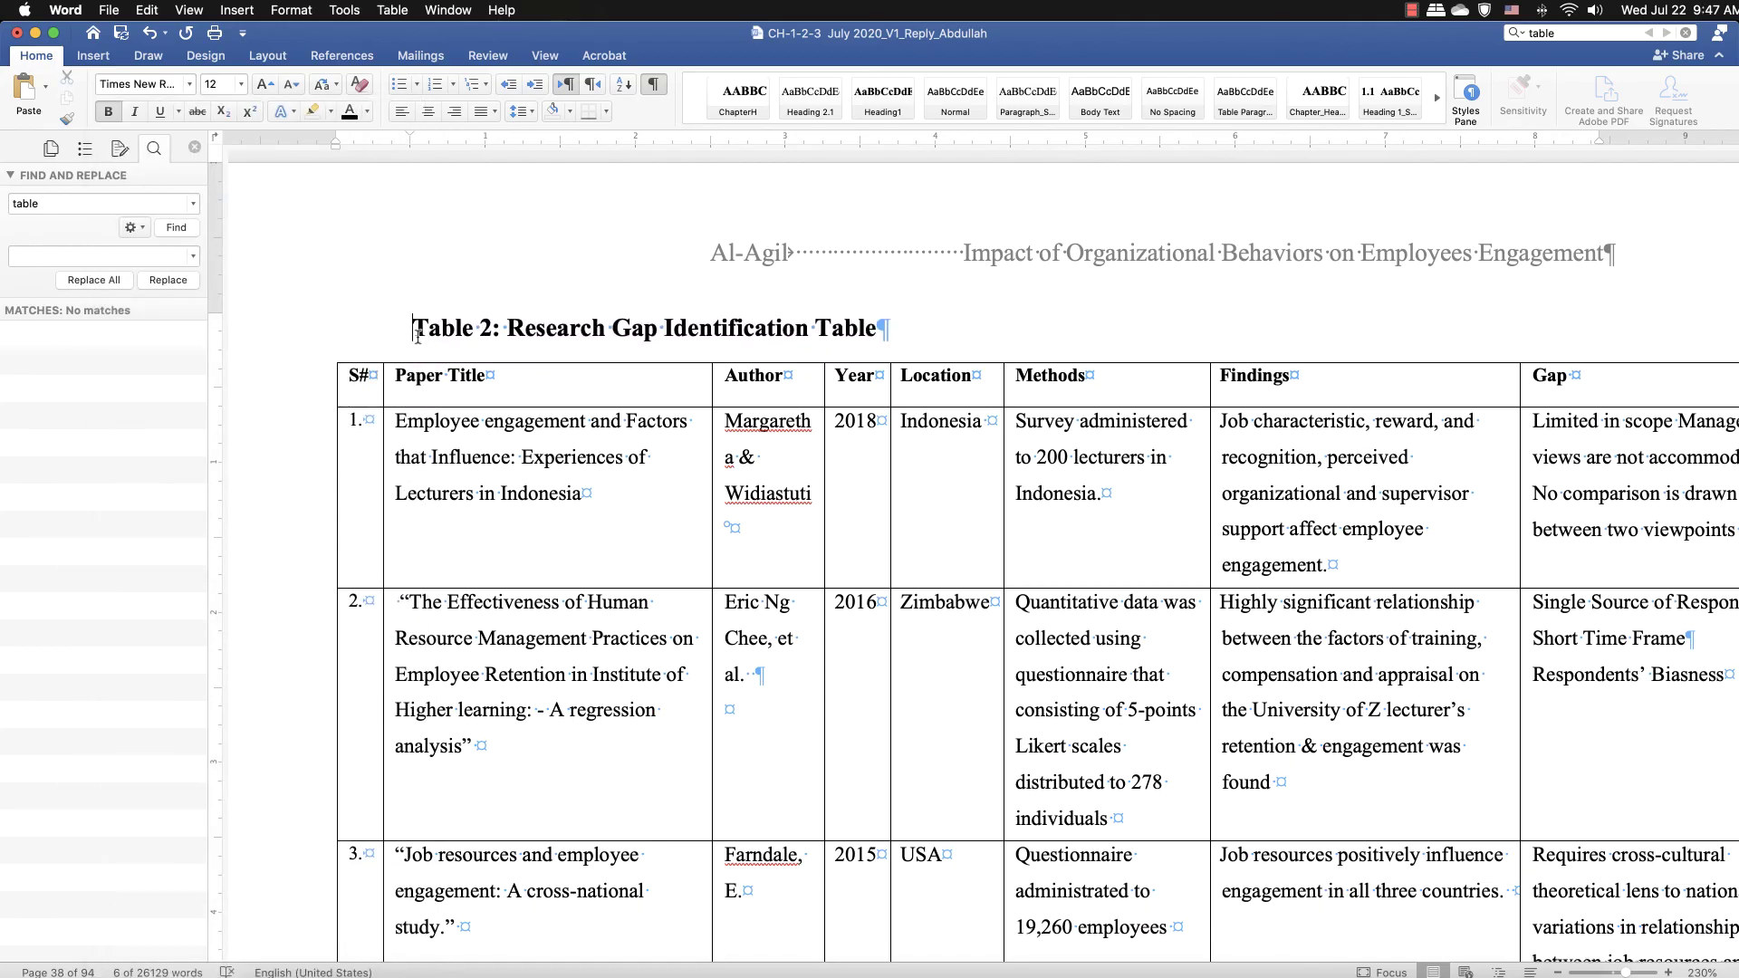
key("BackSpace")
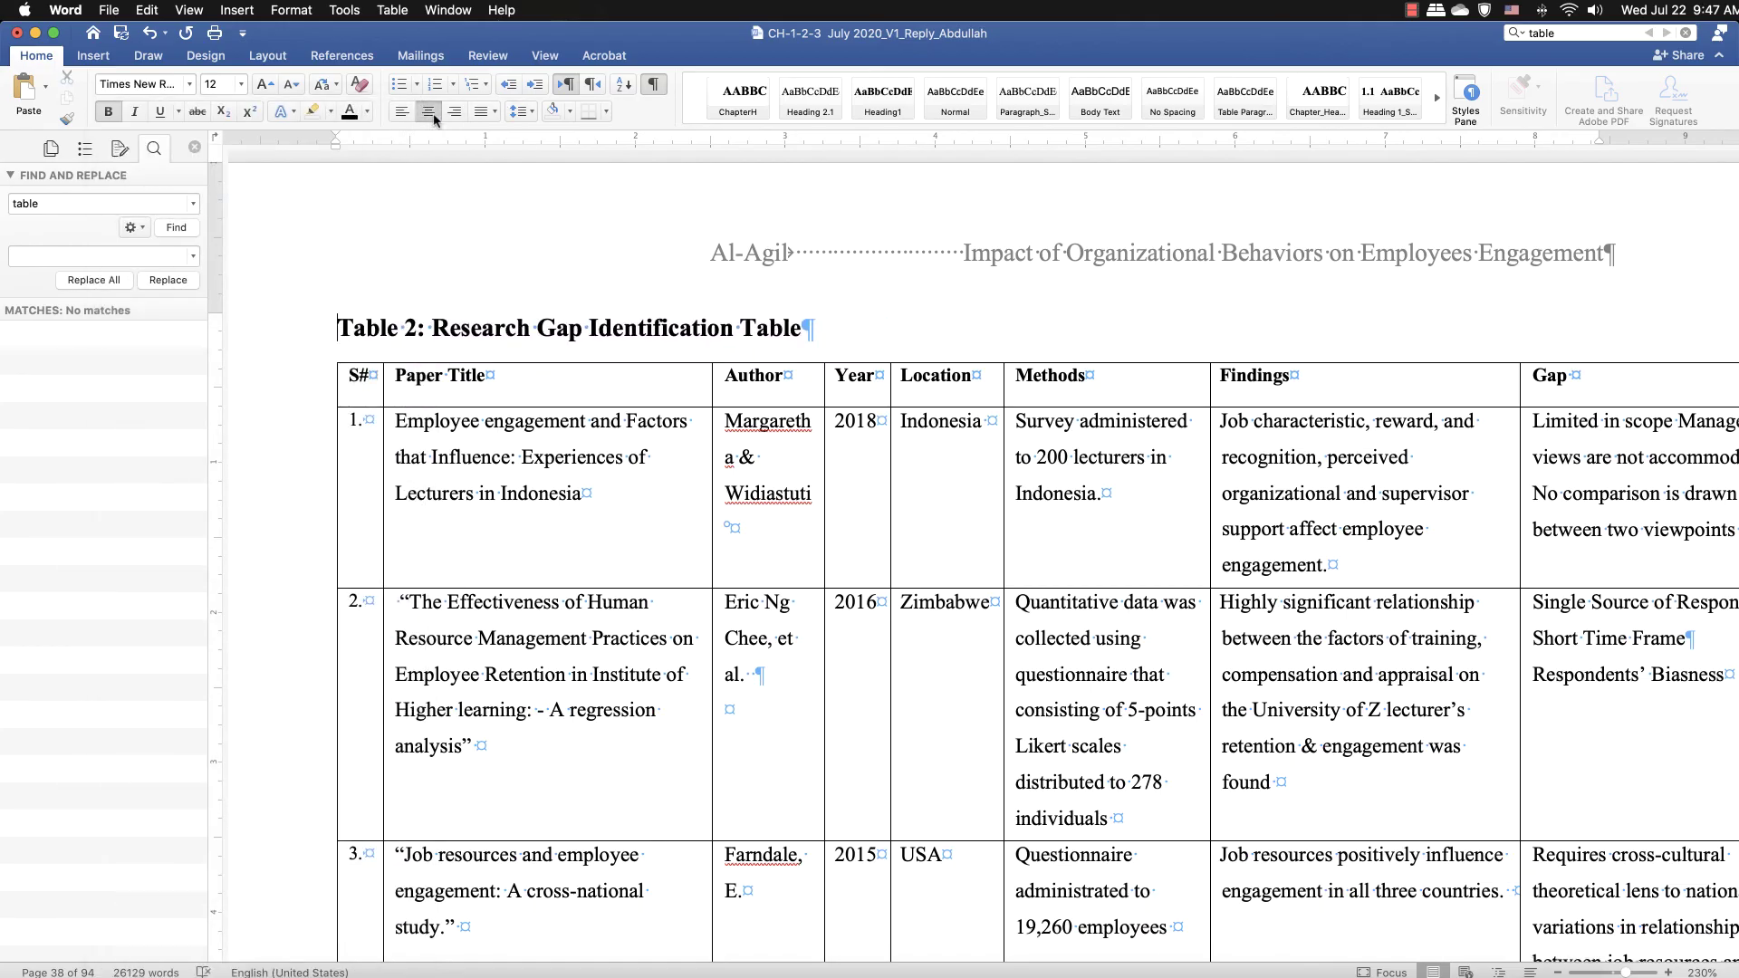
left_click(433, 116)
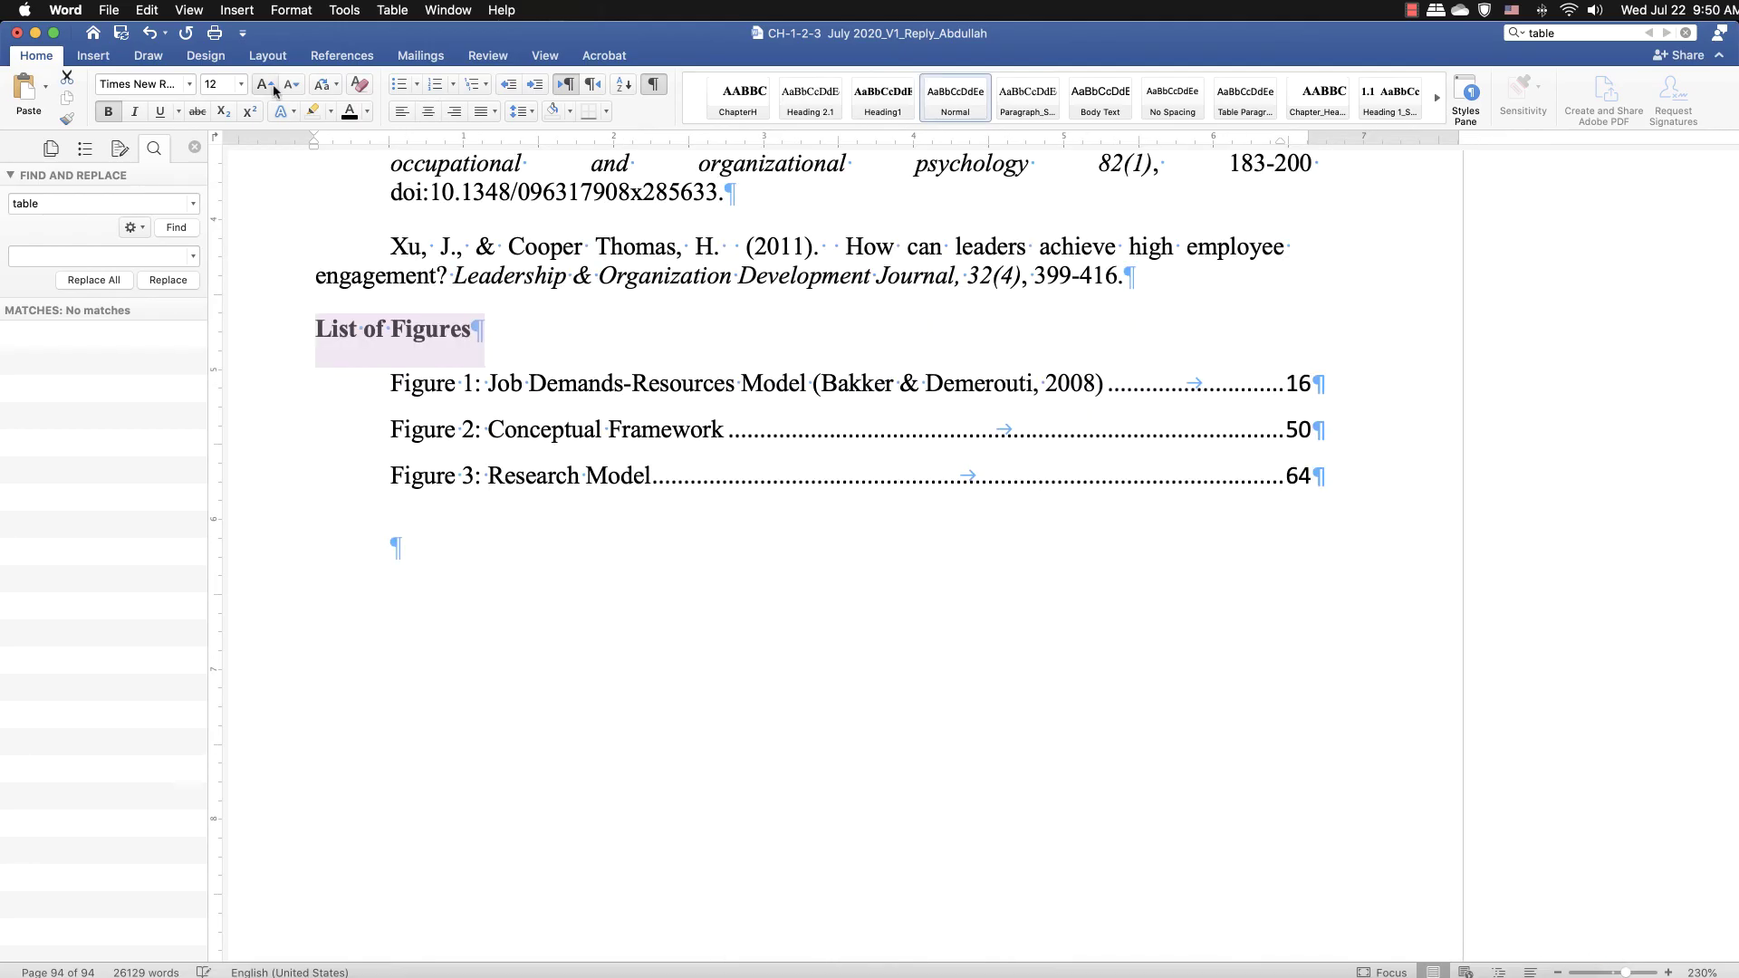
- Enlarge the "List of Figures" title by one font size step and add the title "List of Tables" below the figure entries
left_click(274, 90)
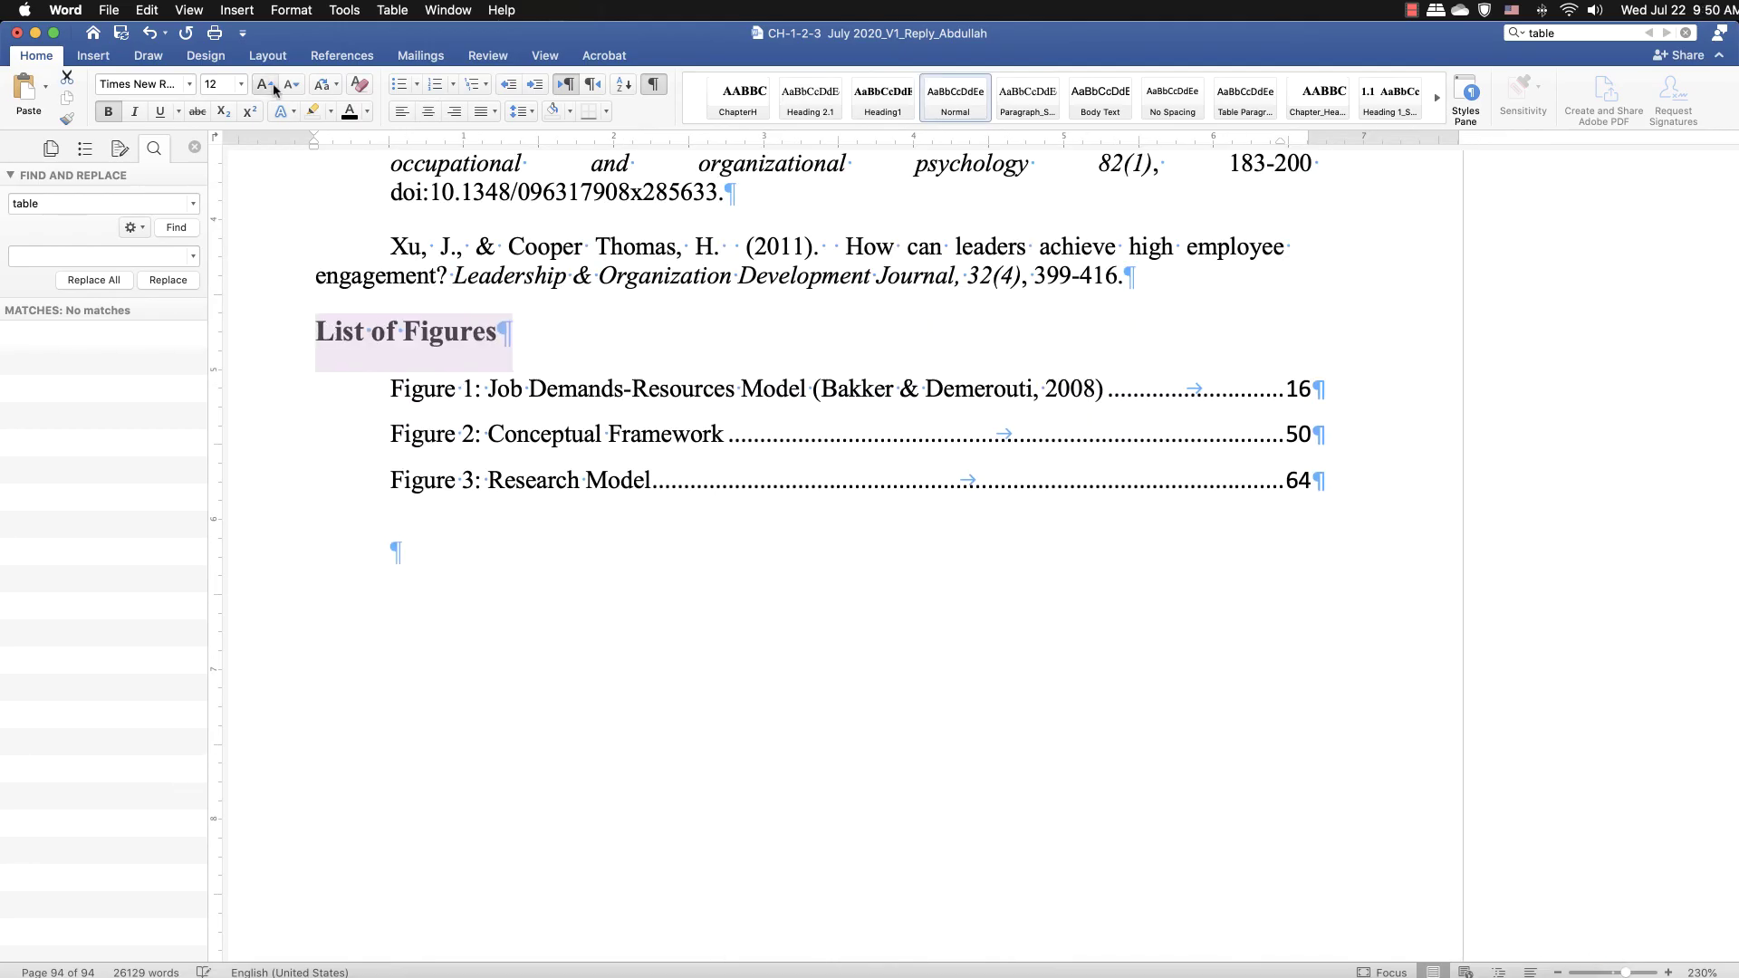
left_click(458, 613)
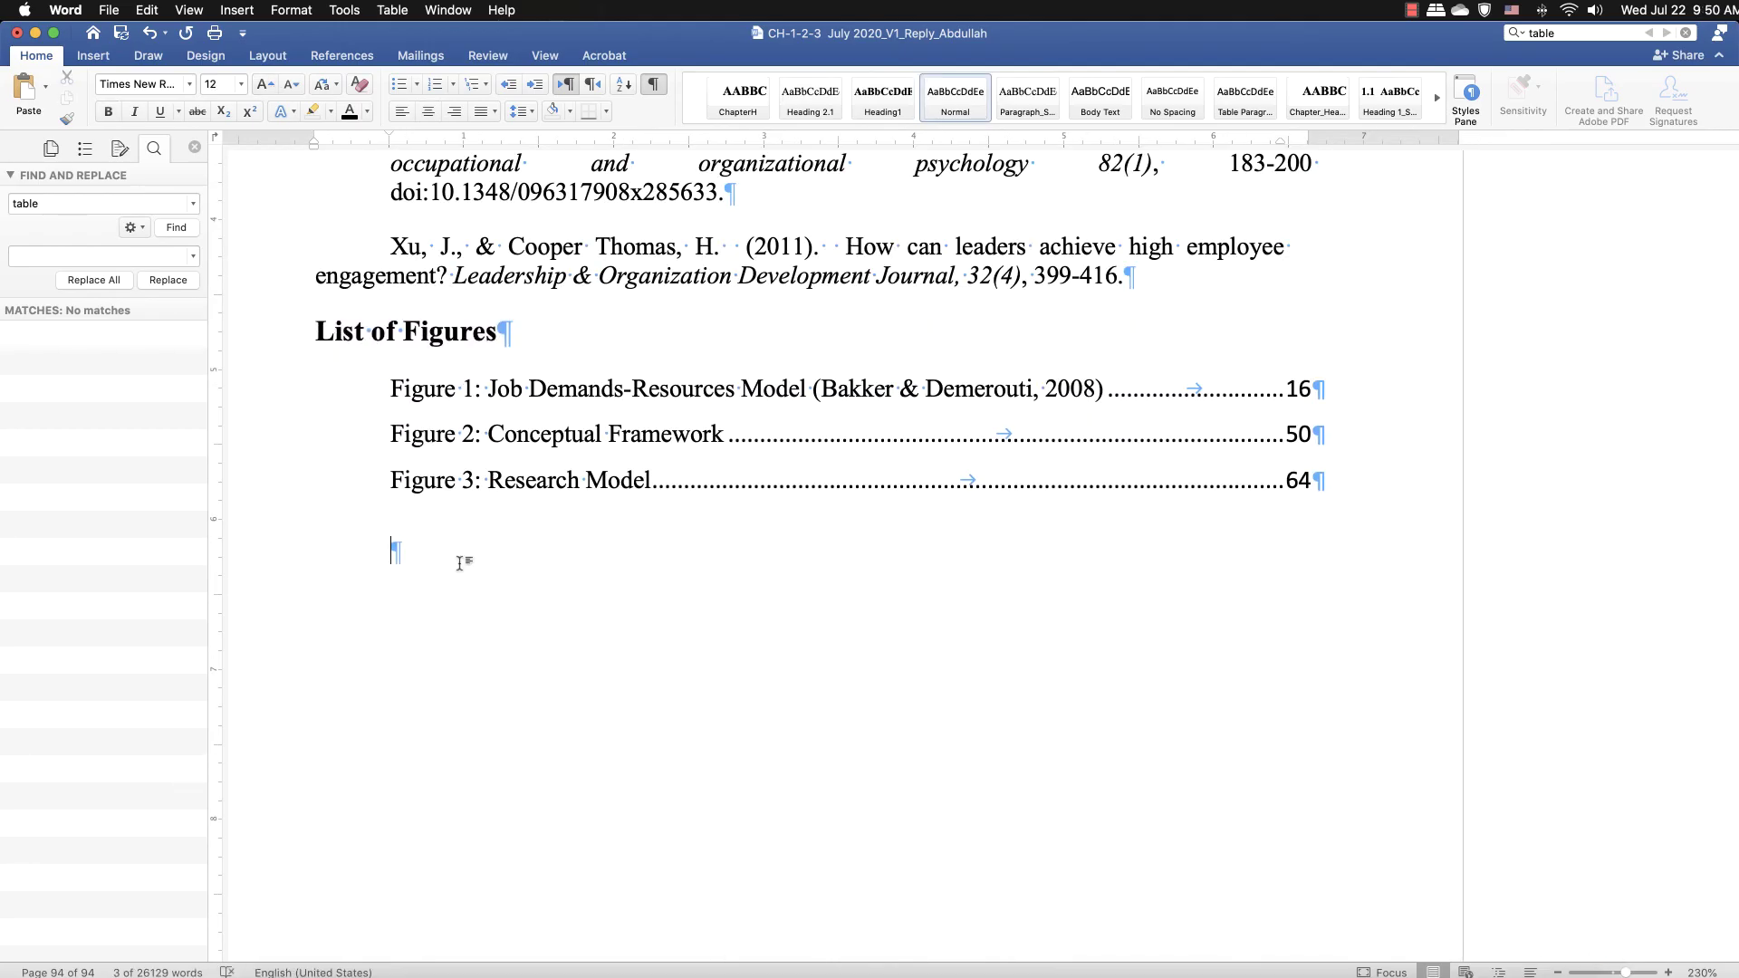
type("List ")
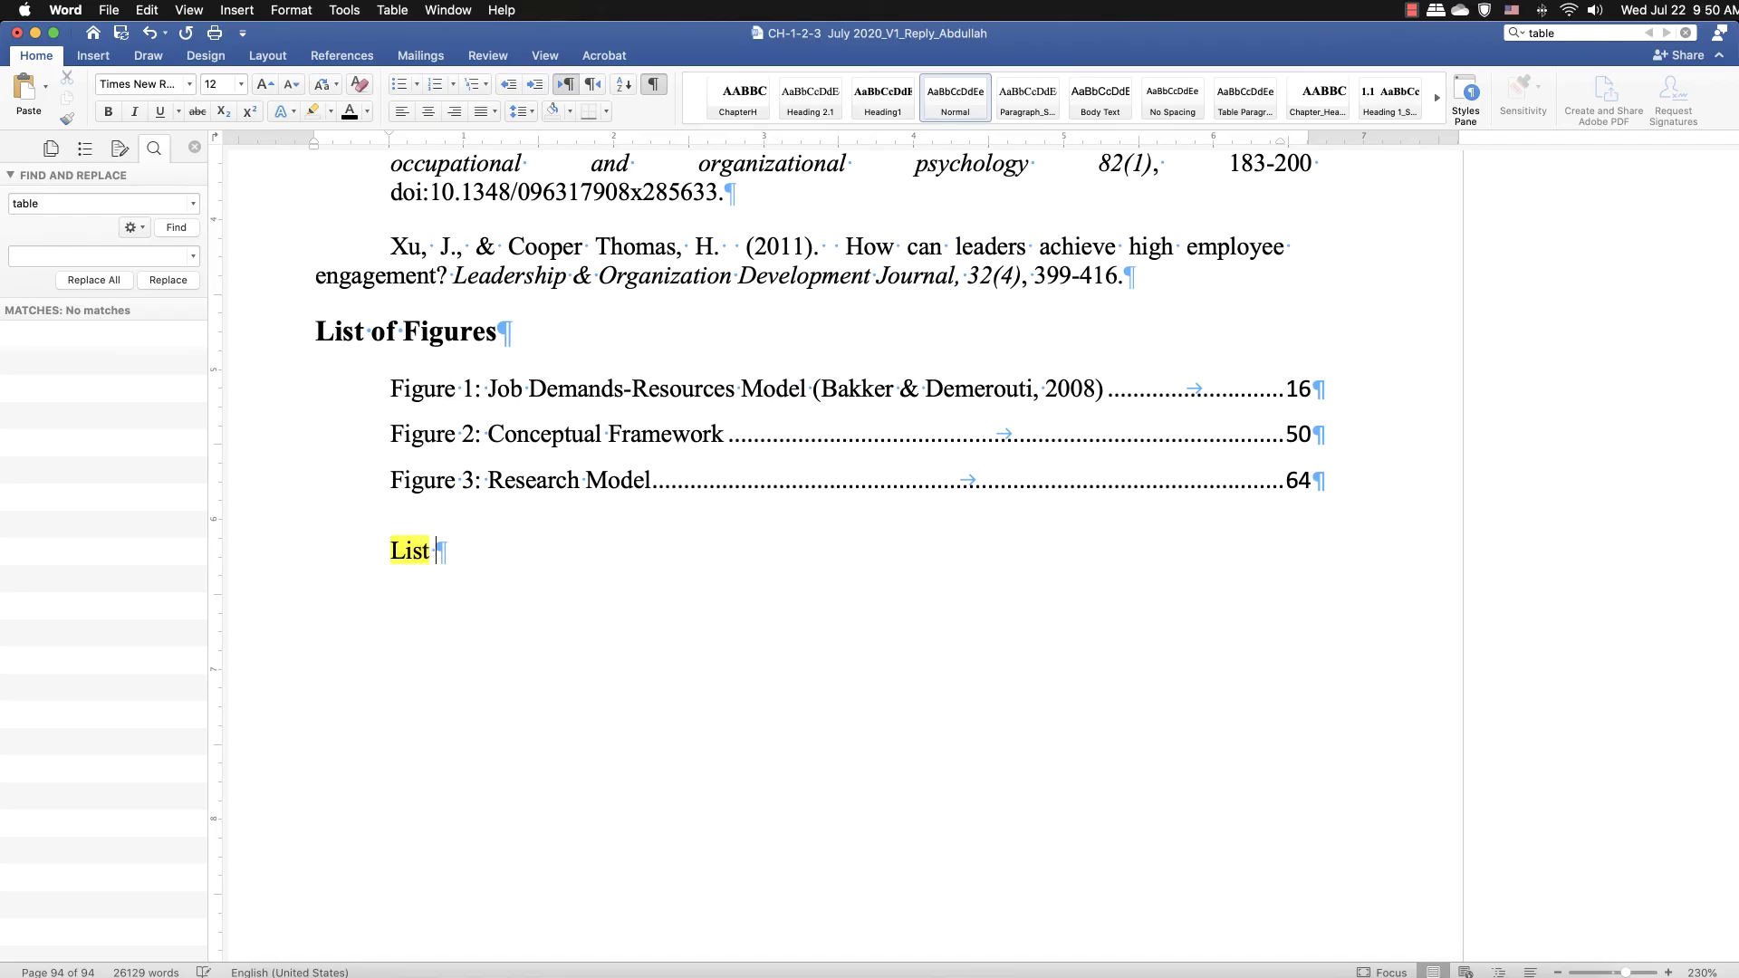
type("of Tables")
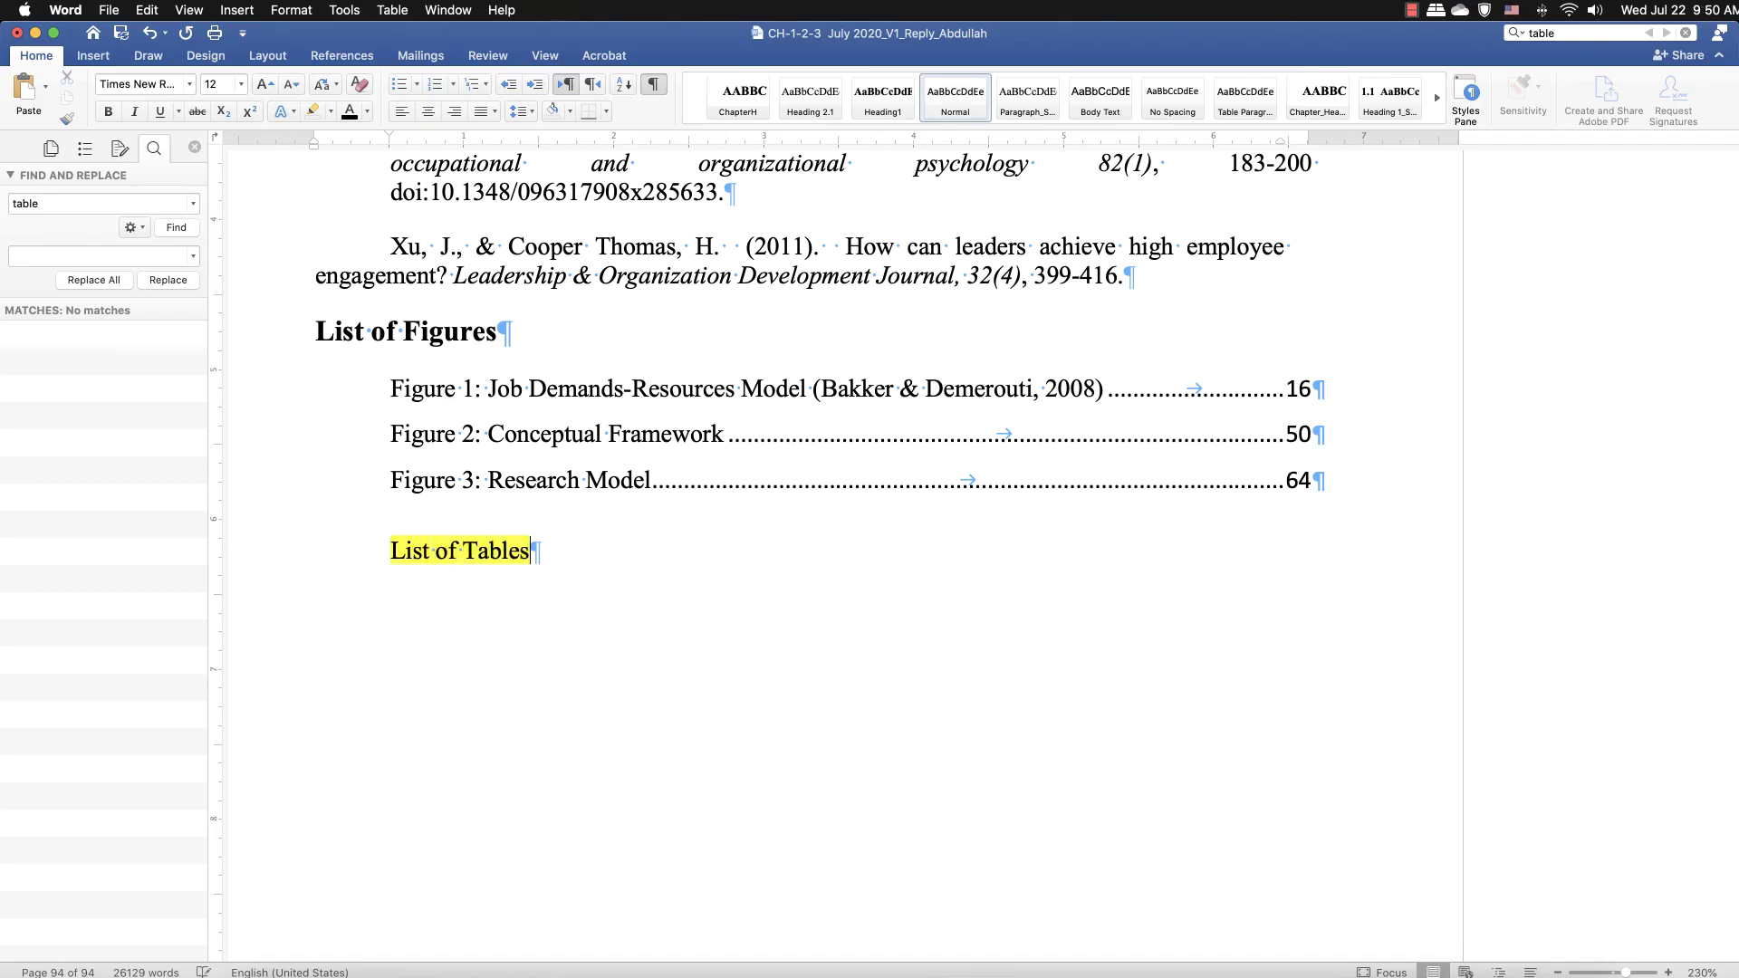
- Apply the "List of Figures" title's formatting to the "List of Tables" title and remove its indent
scroll(458, 571, "up", 1)
left_click(463, 601)
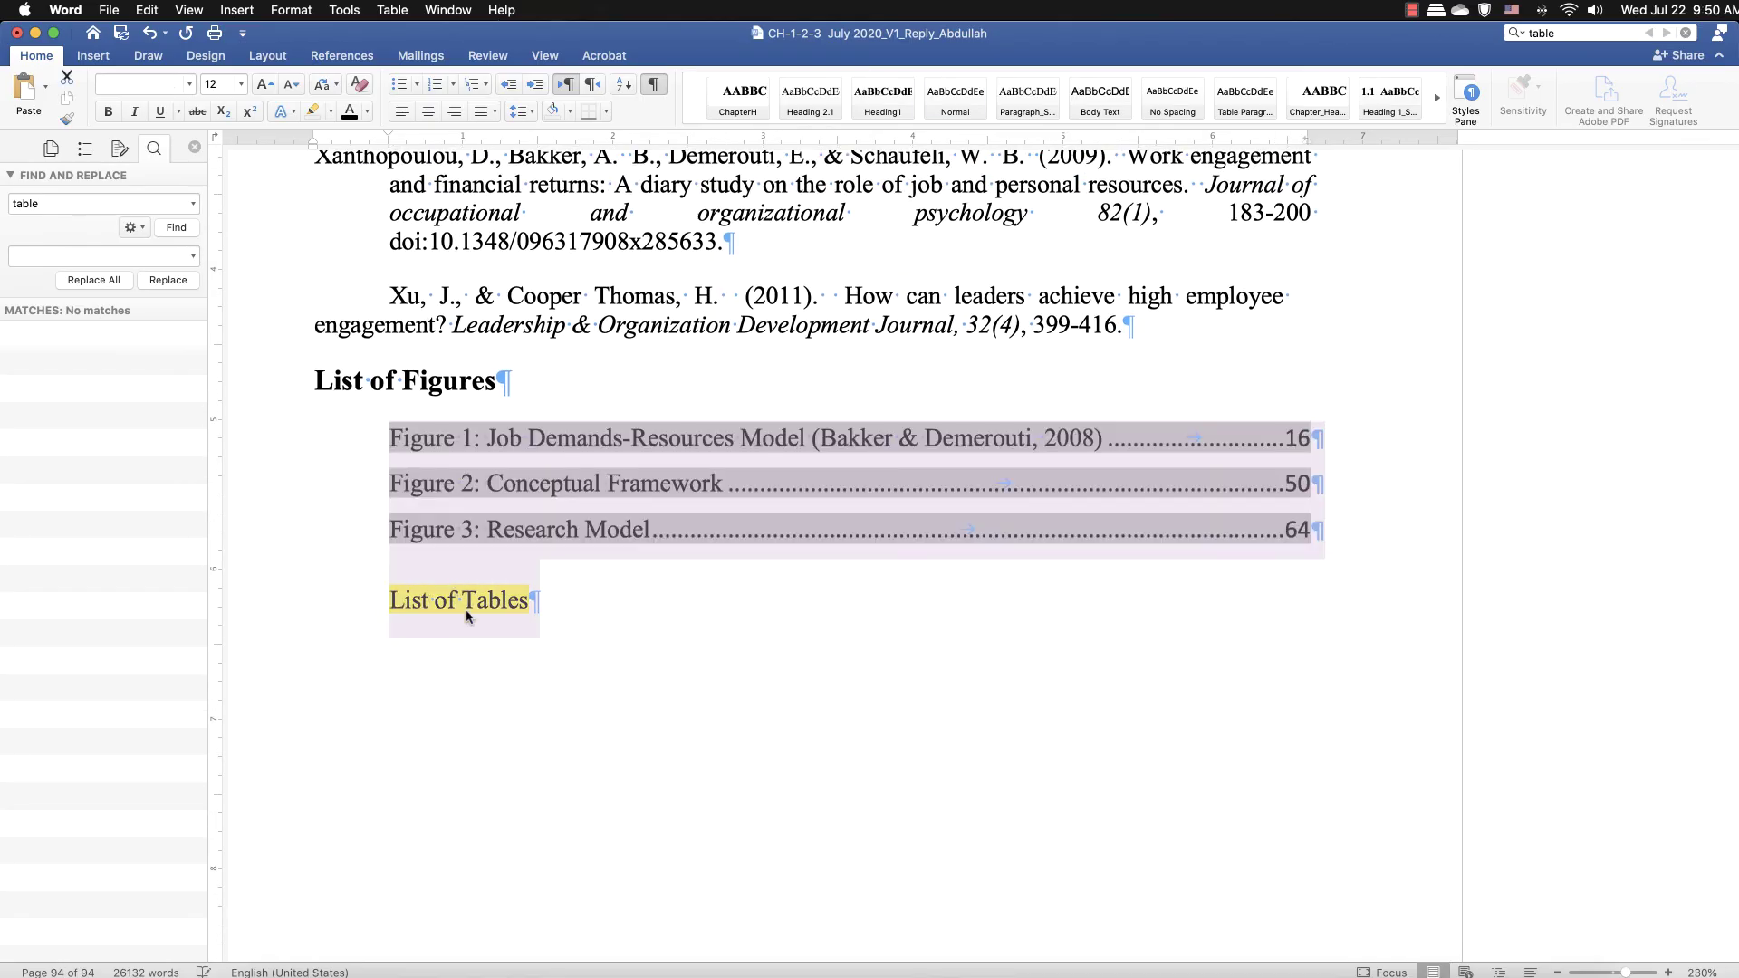
left_click_drag(439, 390, 484, 390)
left_click(67, 118)
left_click_drag(534, 600, 363, 601)
key("BackSpace")
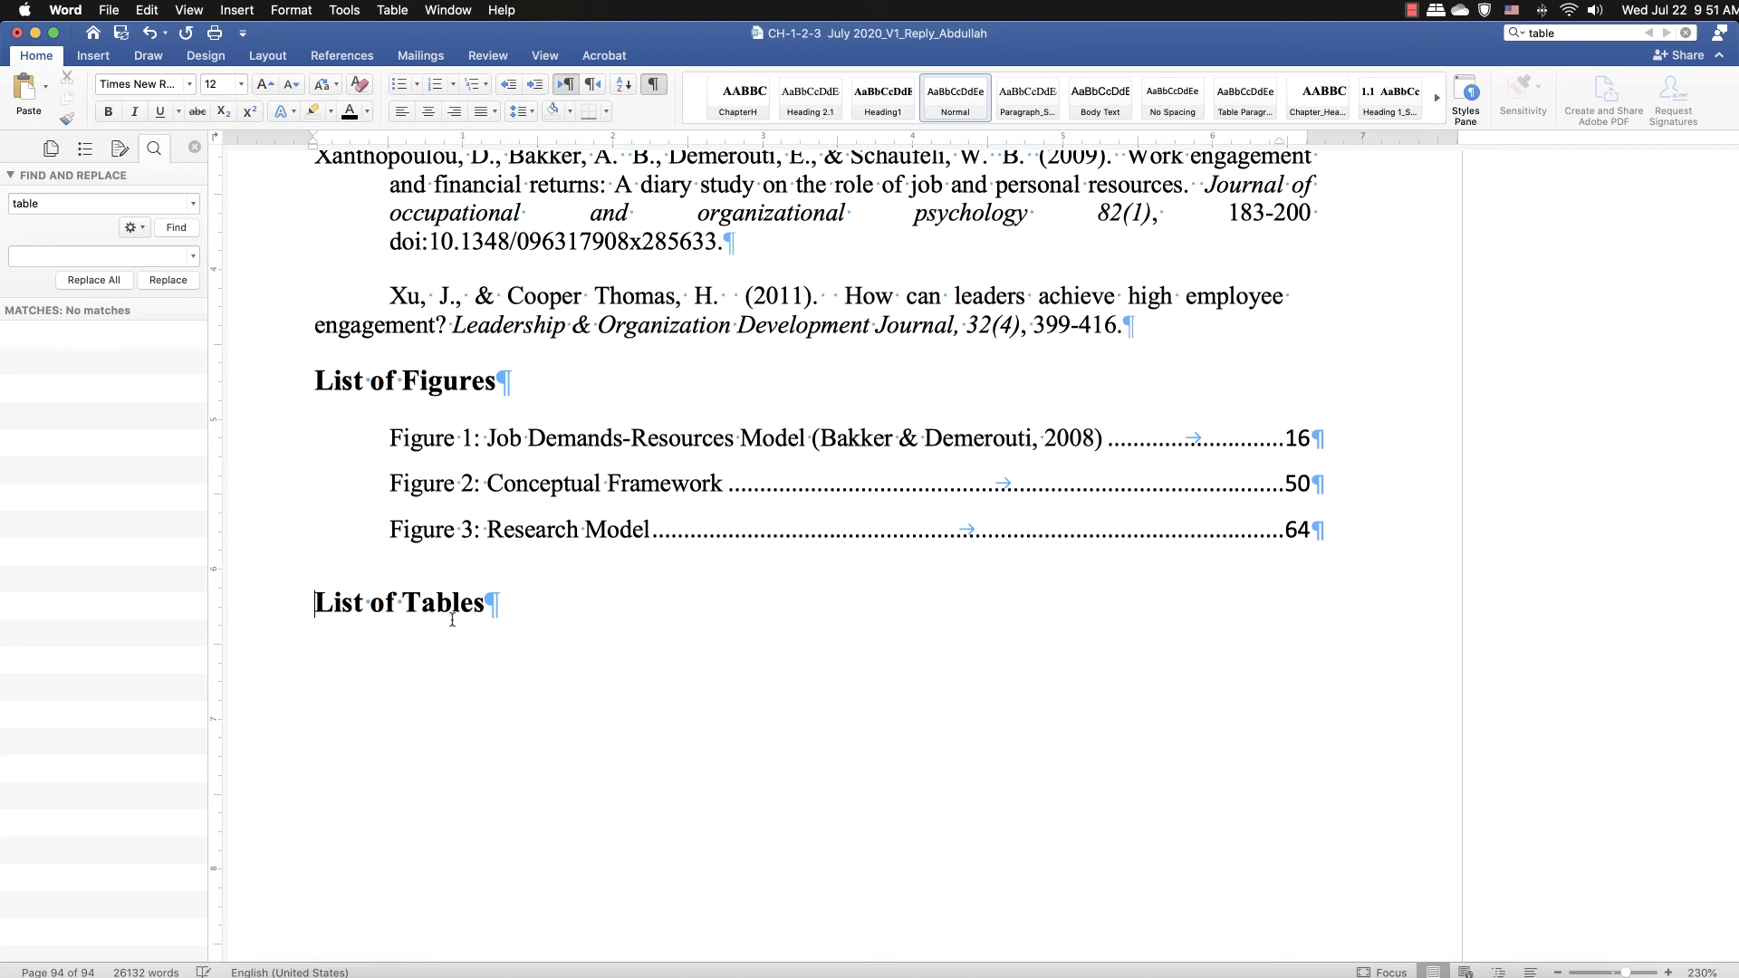
- Insert an automatic list of all captions labelled Table on a new line below the "List of Tables" title
key("Return")
left_click(312, 57)
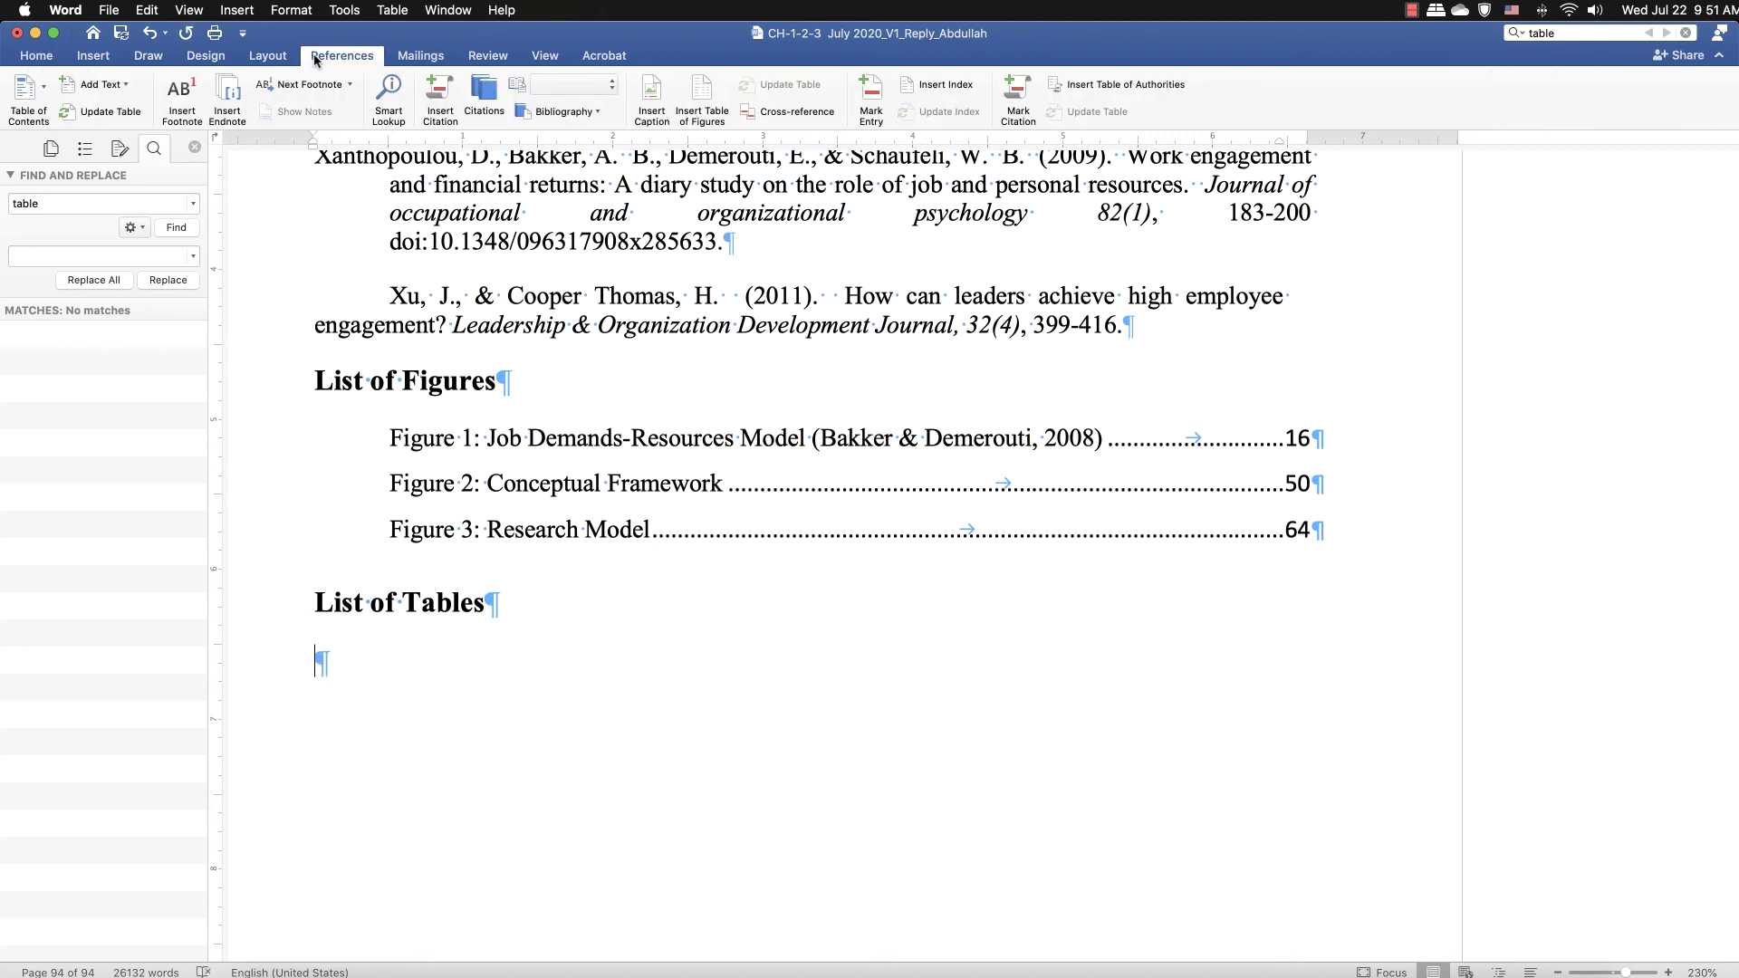
left_click(711, 104)
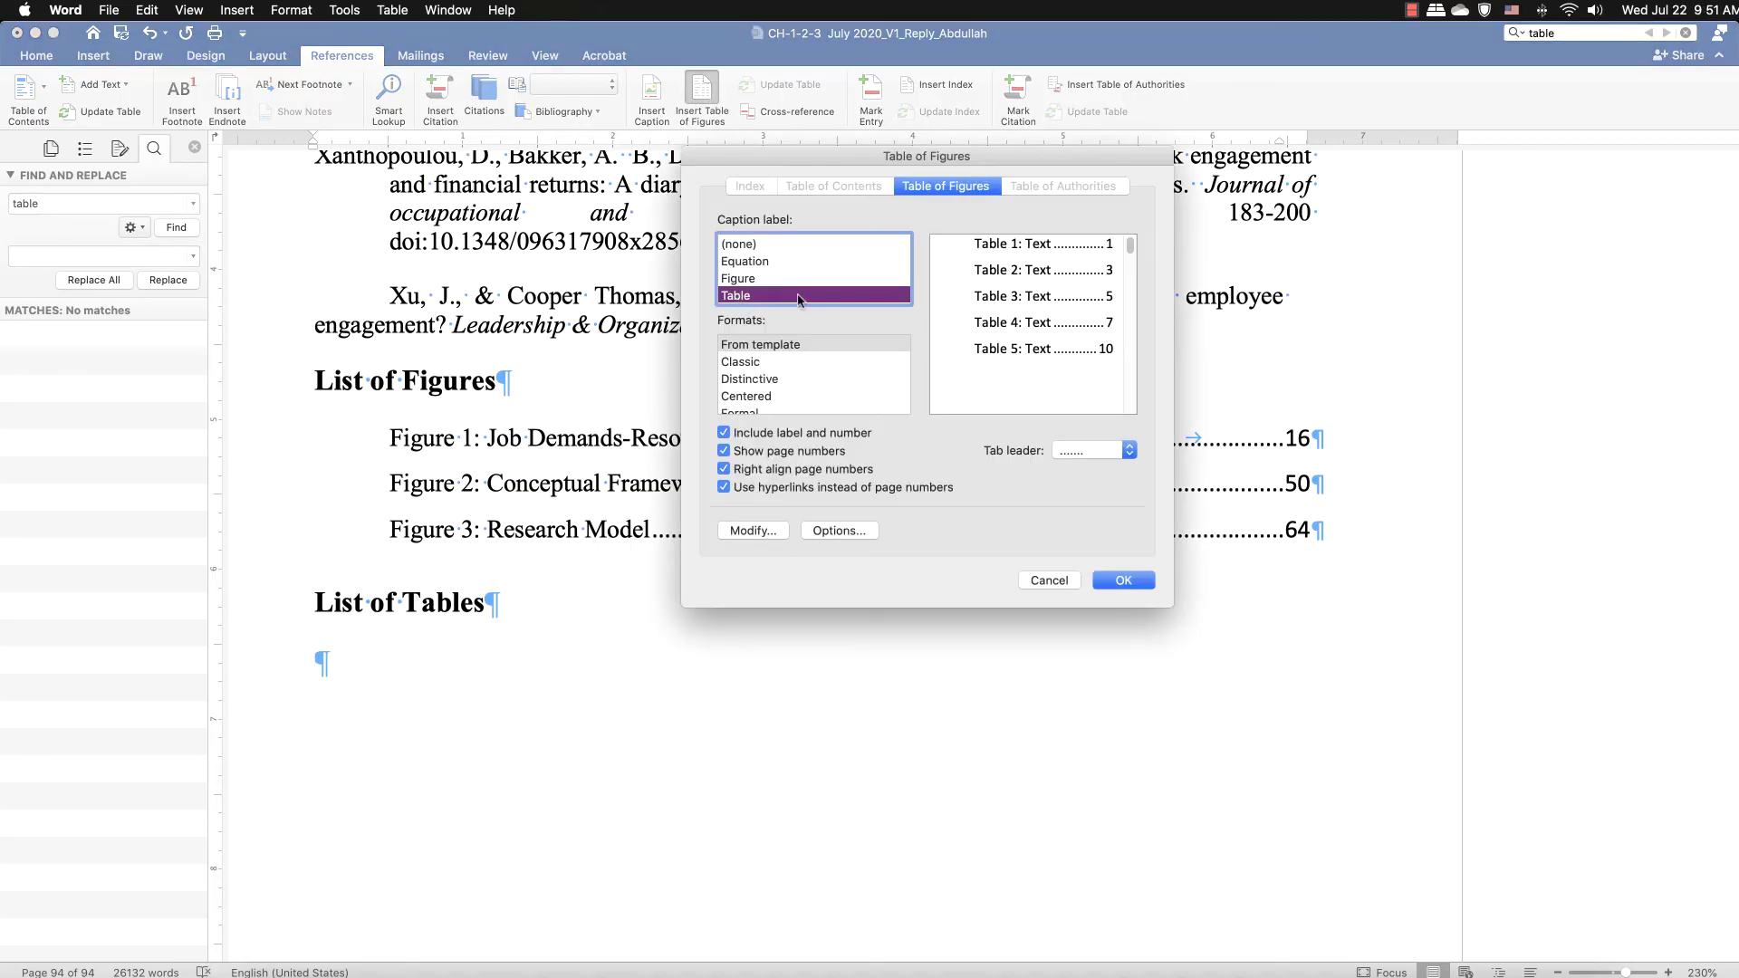
left_click(1122, 579)
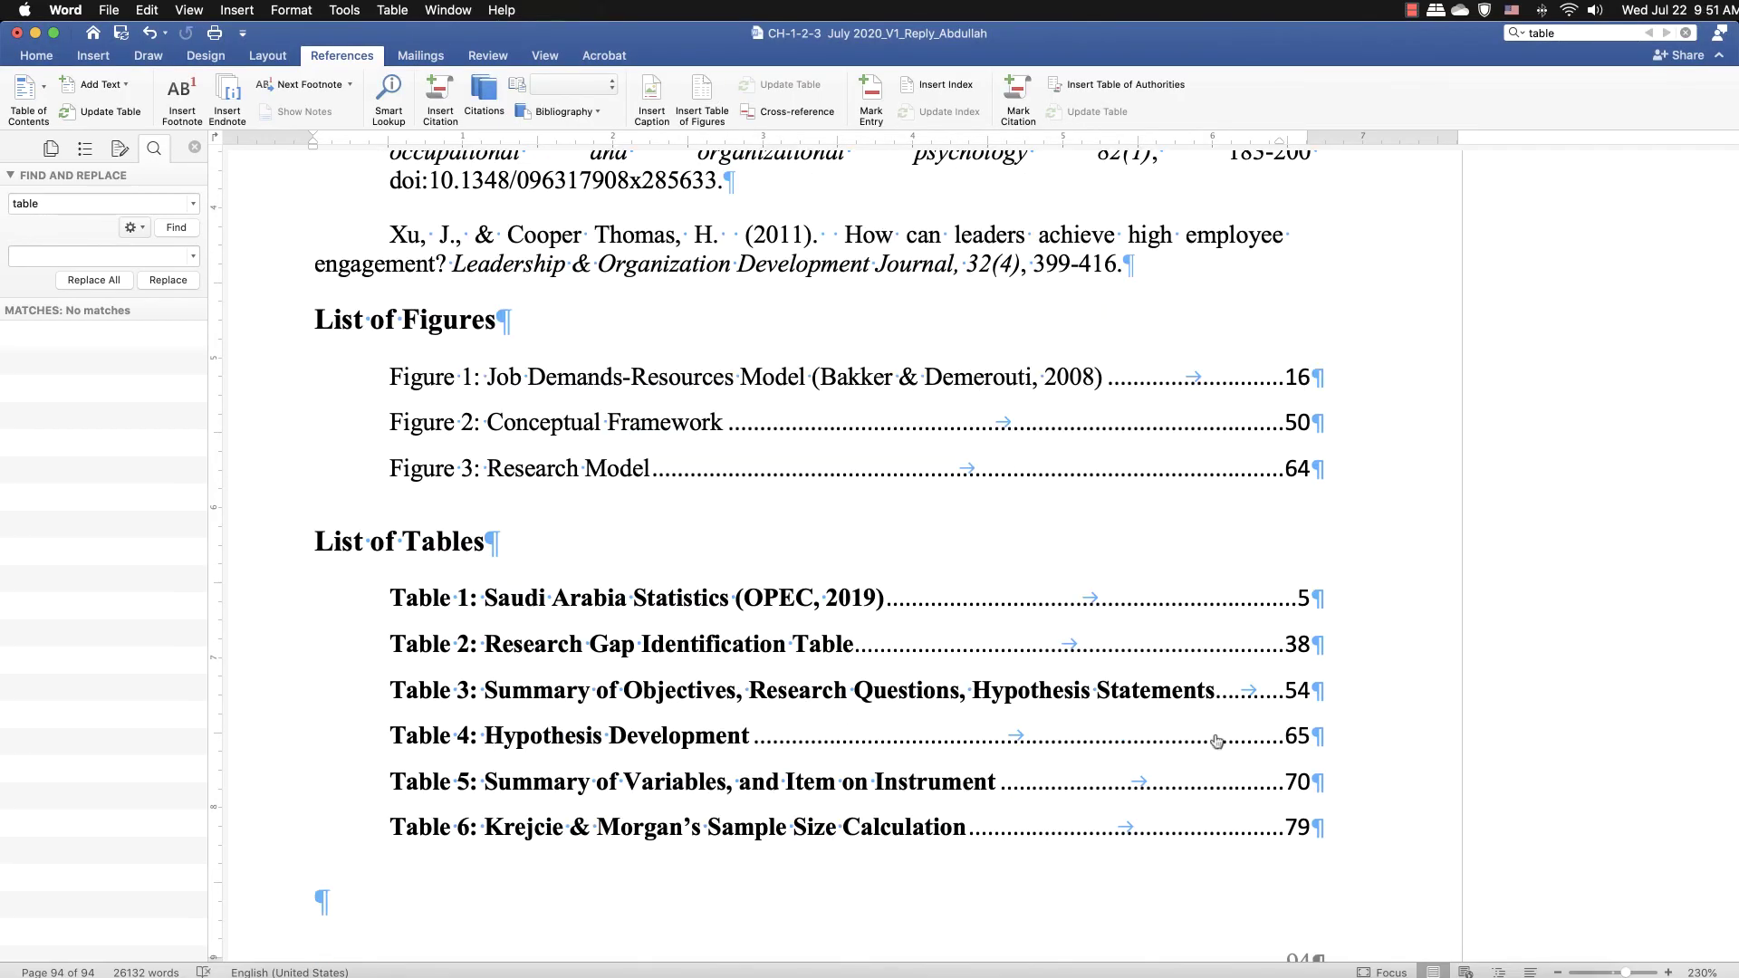
- Remove the bold formatting from all six entries in the list of tables
scroll(1217, 741, "down", 4)
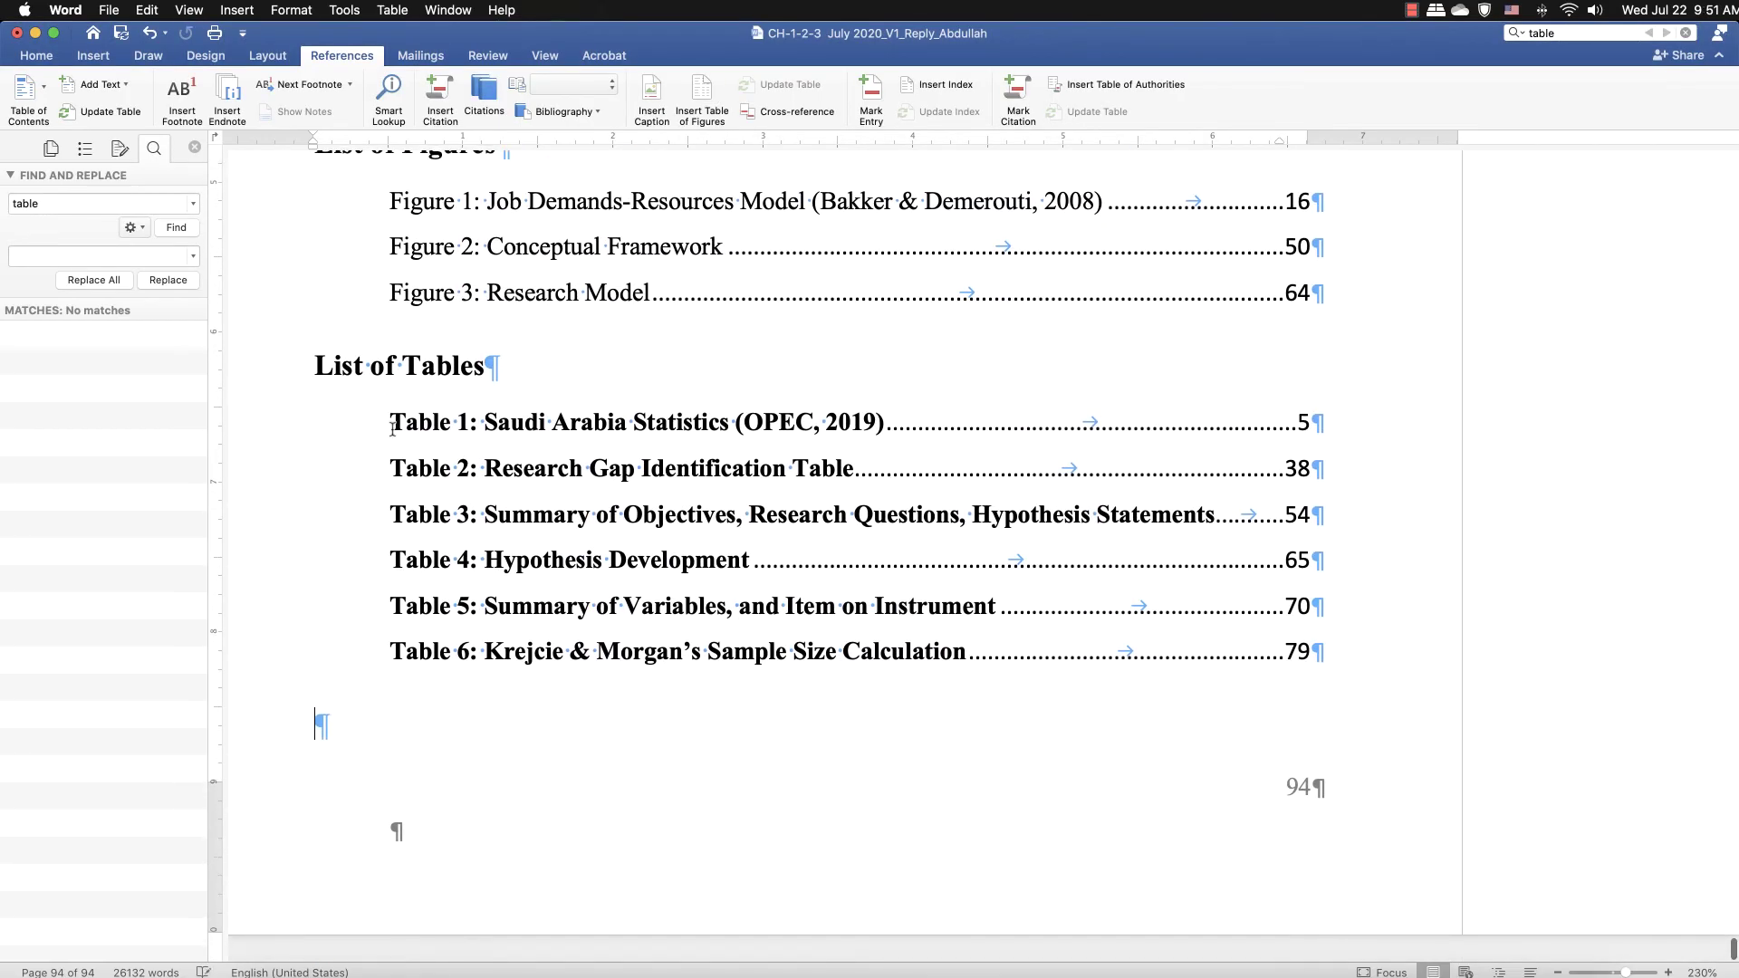
left_click_drag(386, 425, 1275, 677)
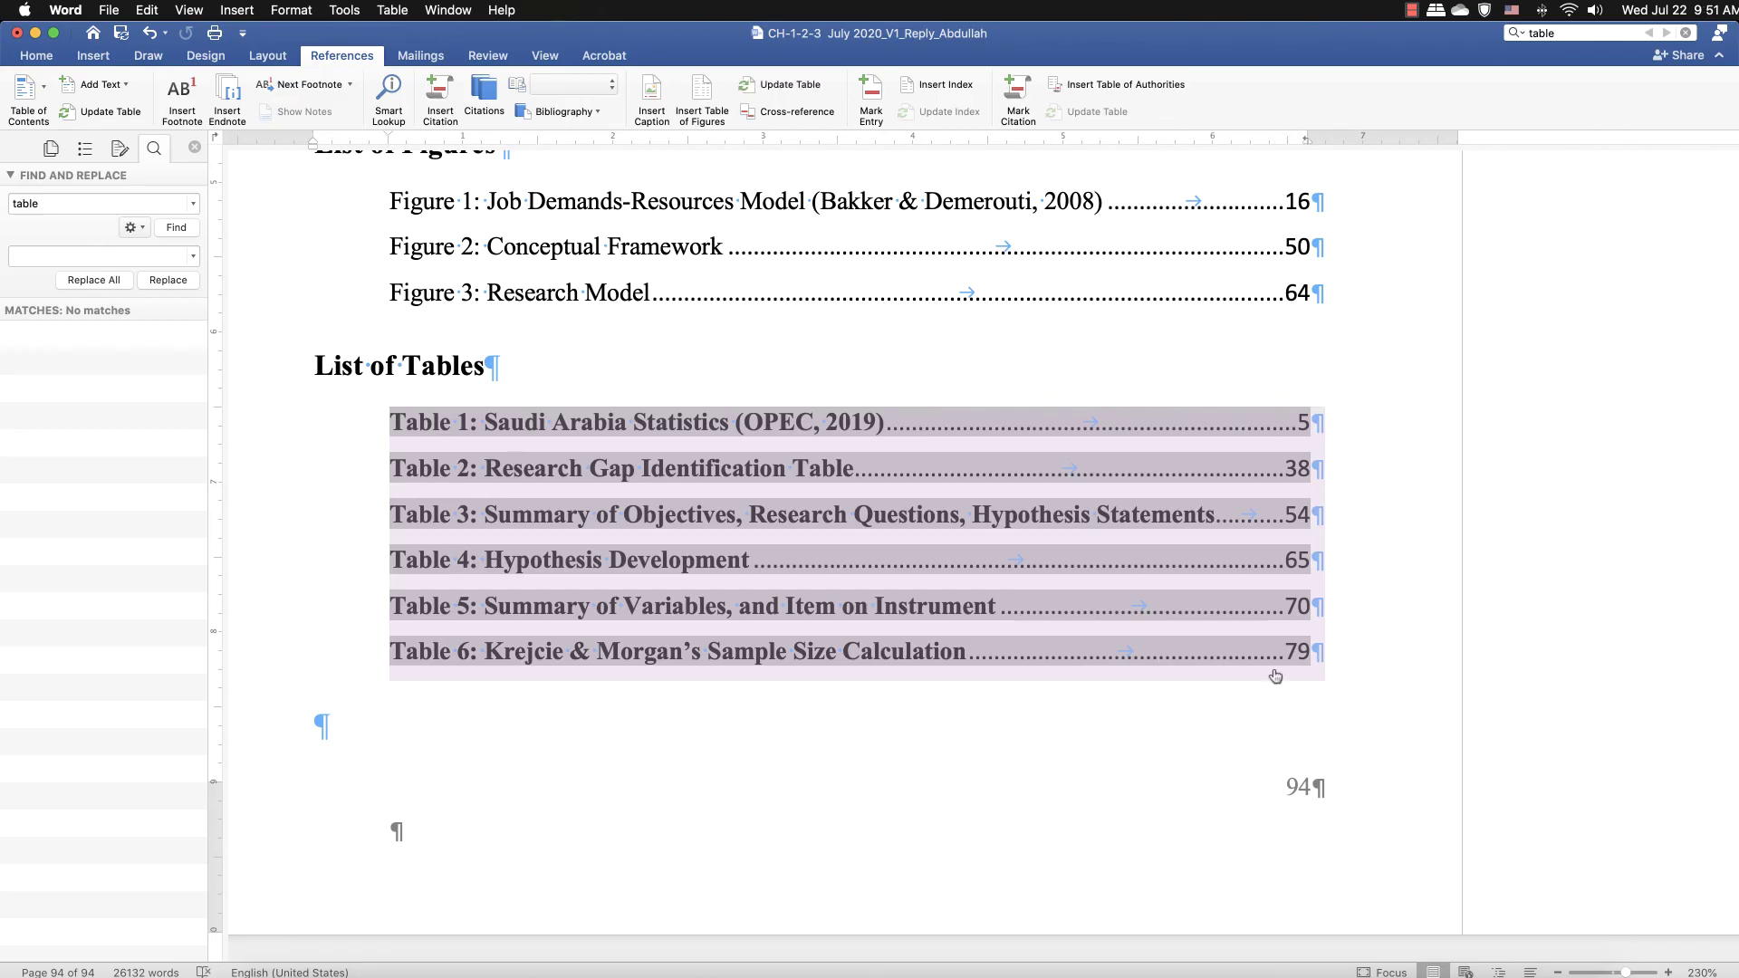
left_click(37, 58)
left_click(109, 112)
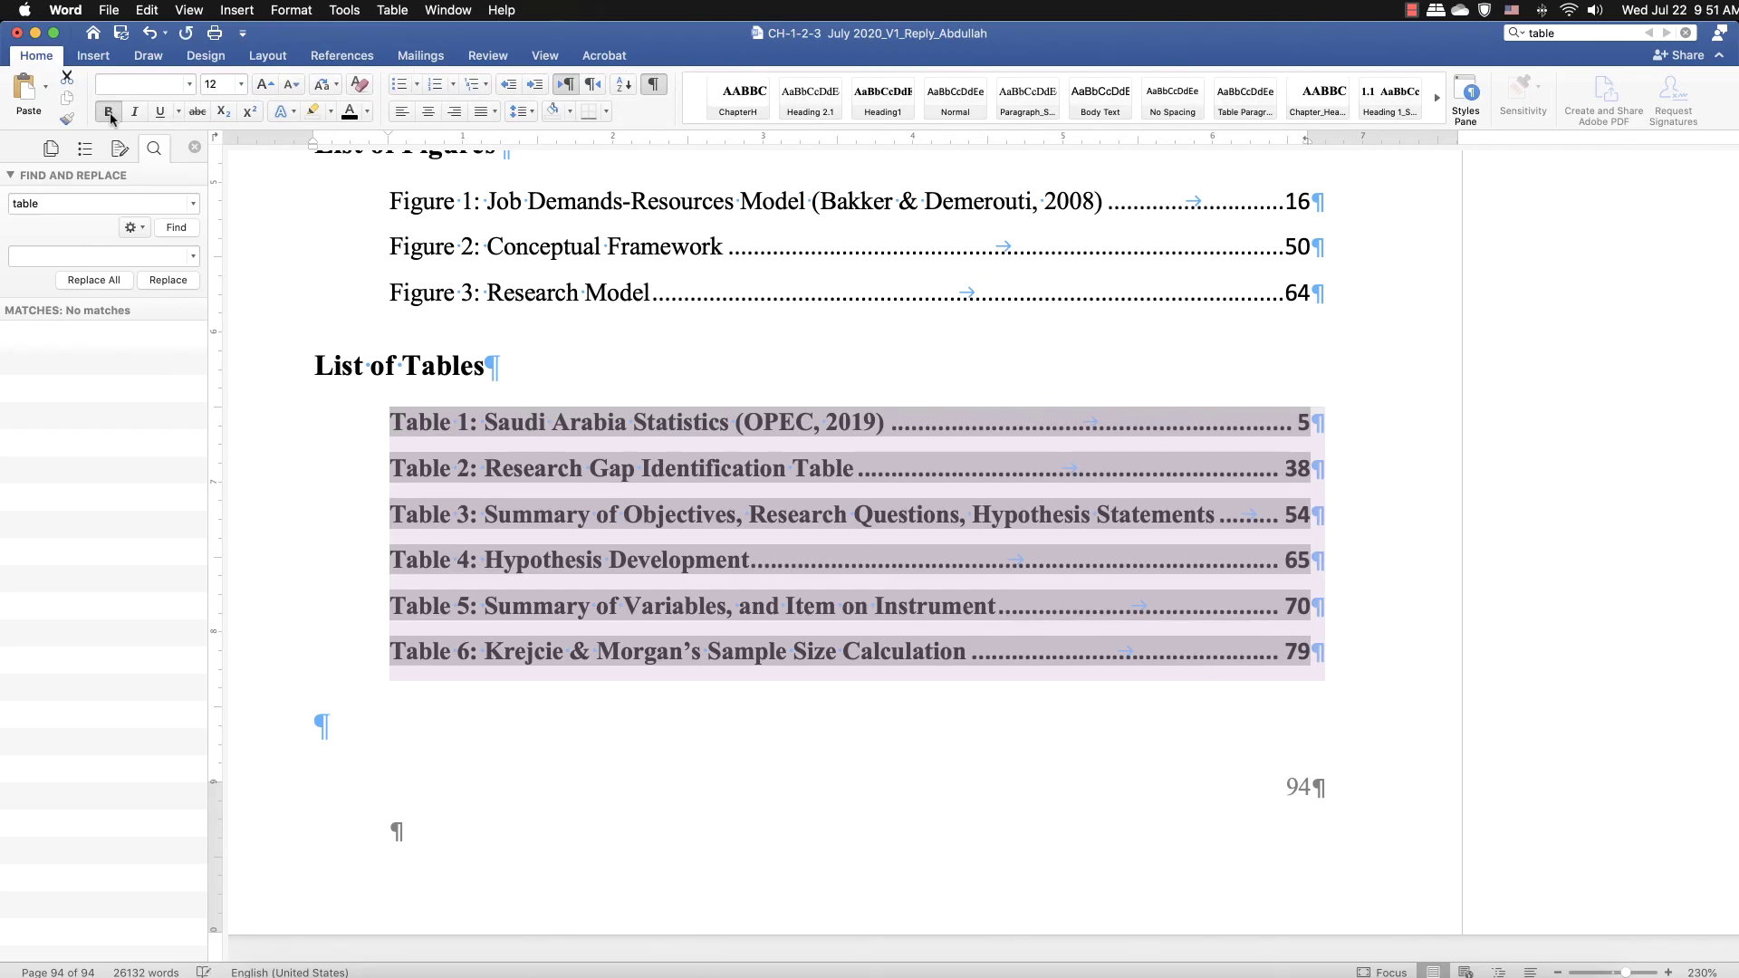
left_click(118, 113)
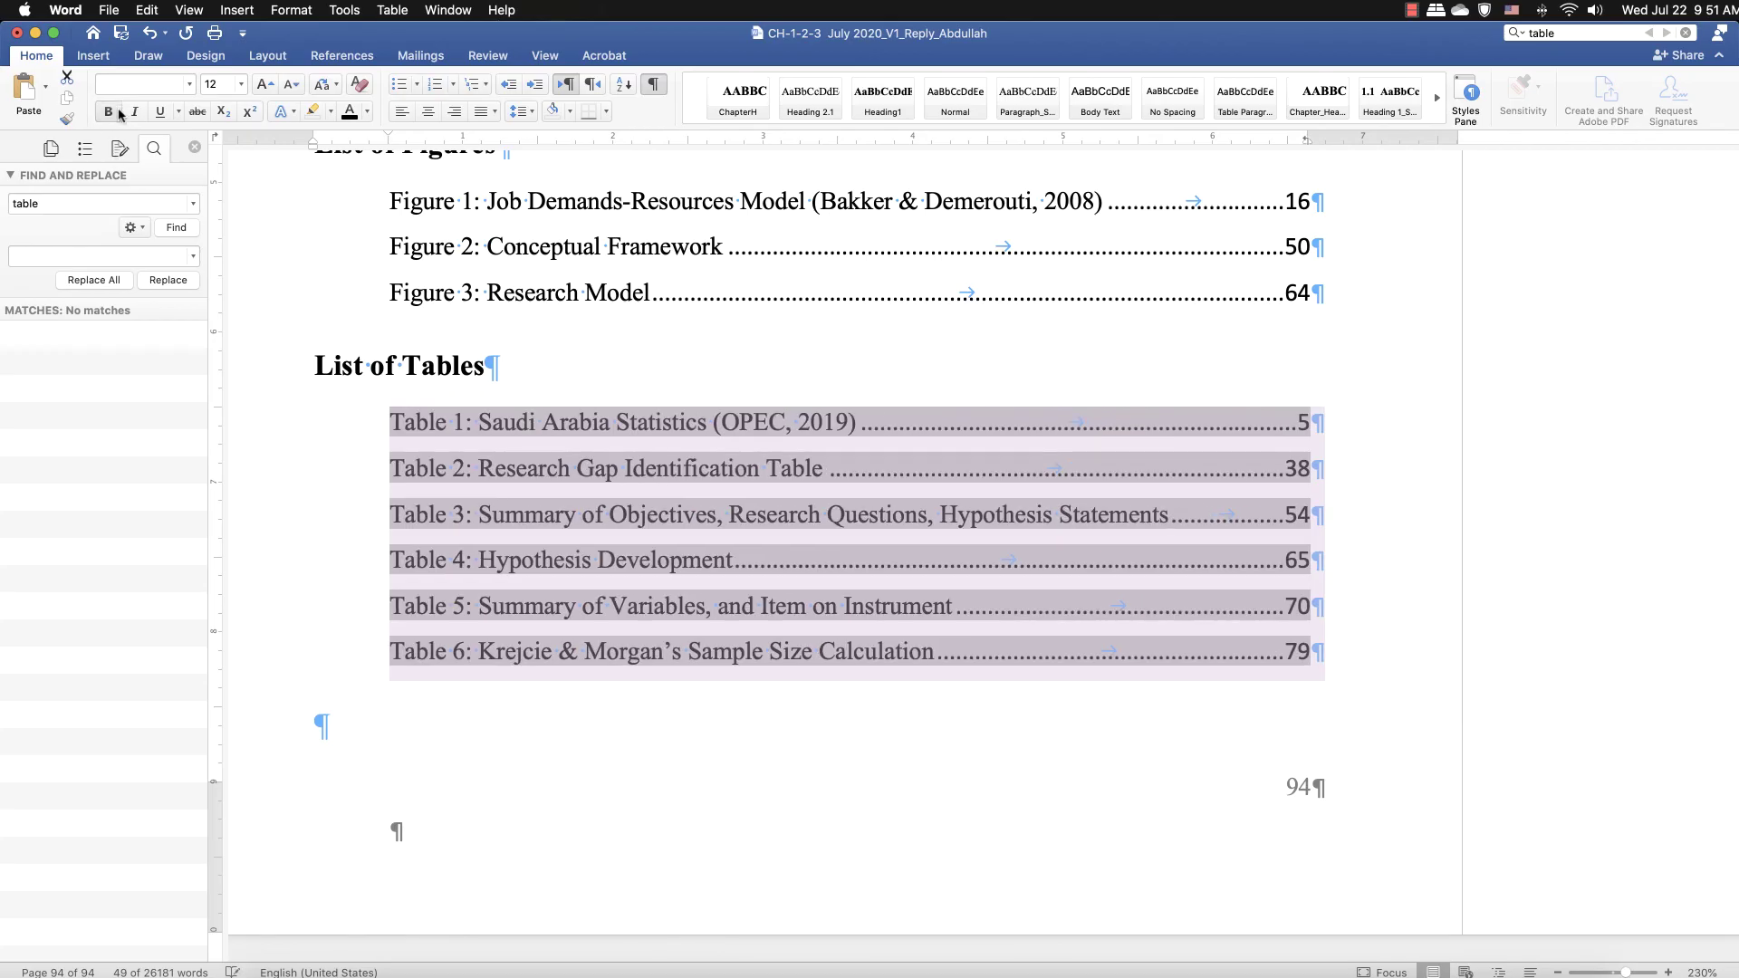
left_click(695, 776)
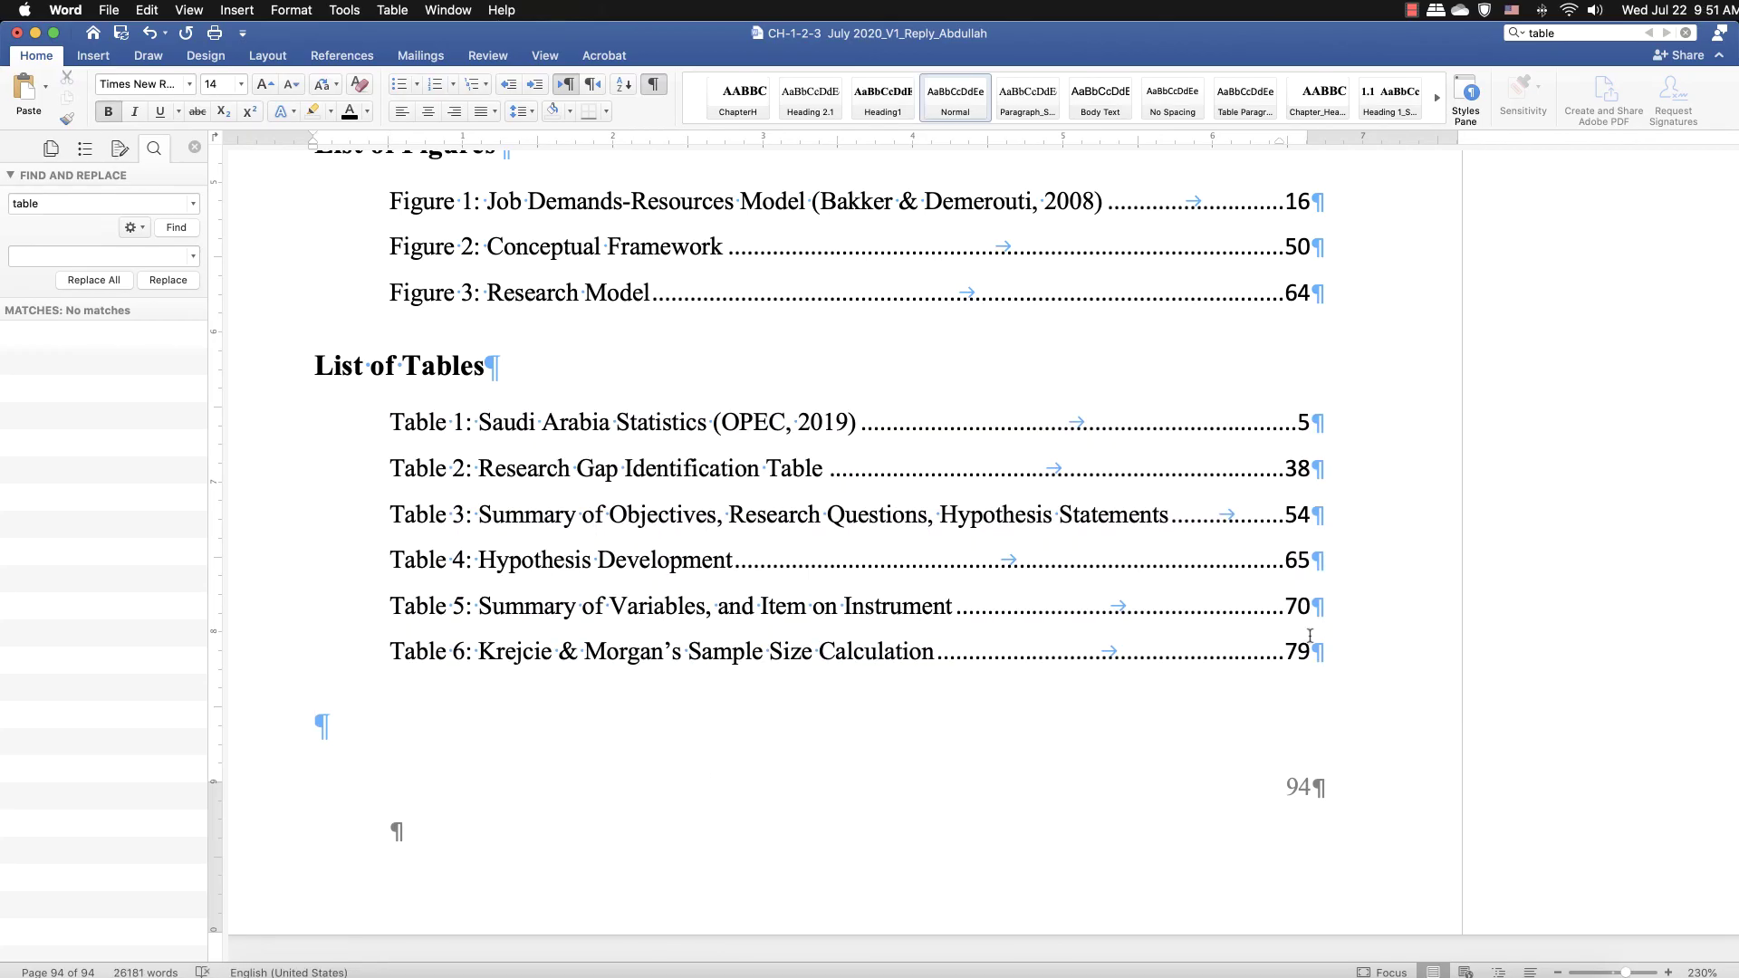
- Set the font of the Table 2 to Table 6 entries in the list of tables to Times New Roman
left_click_drag(1328, 646, 1303, 463)
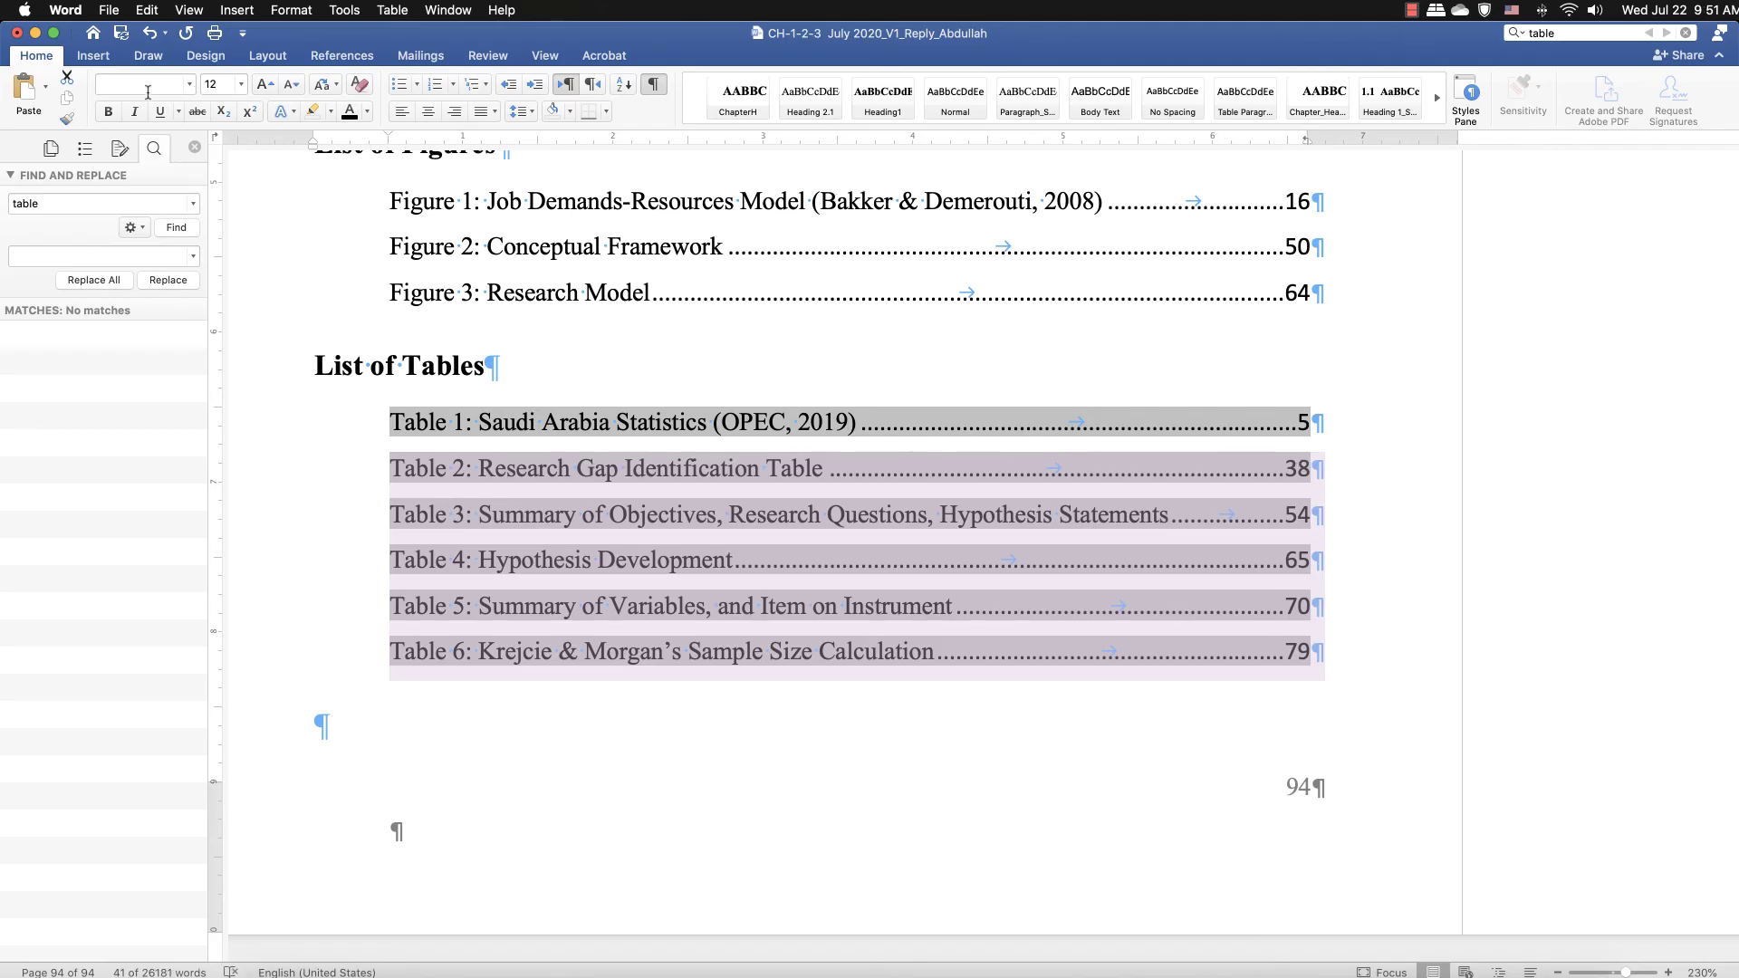
left_click(191, 85)
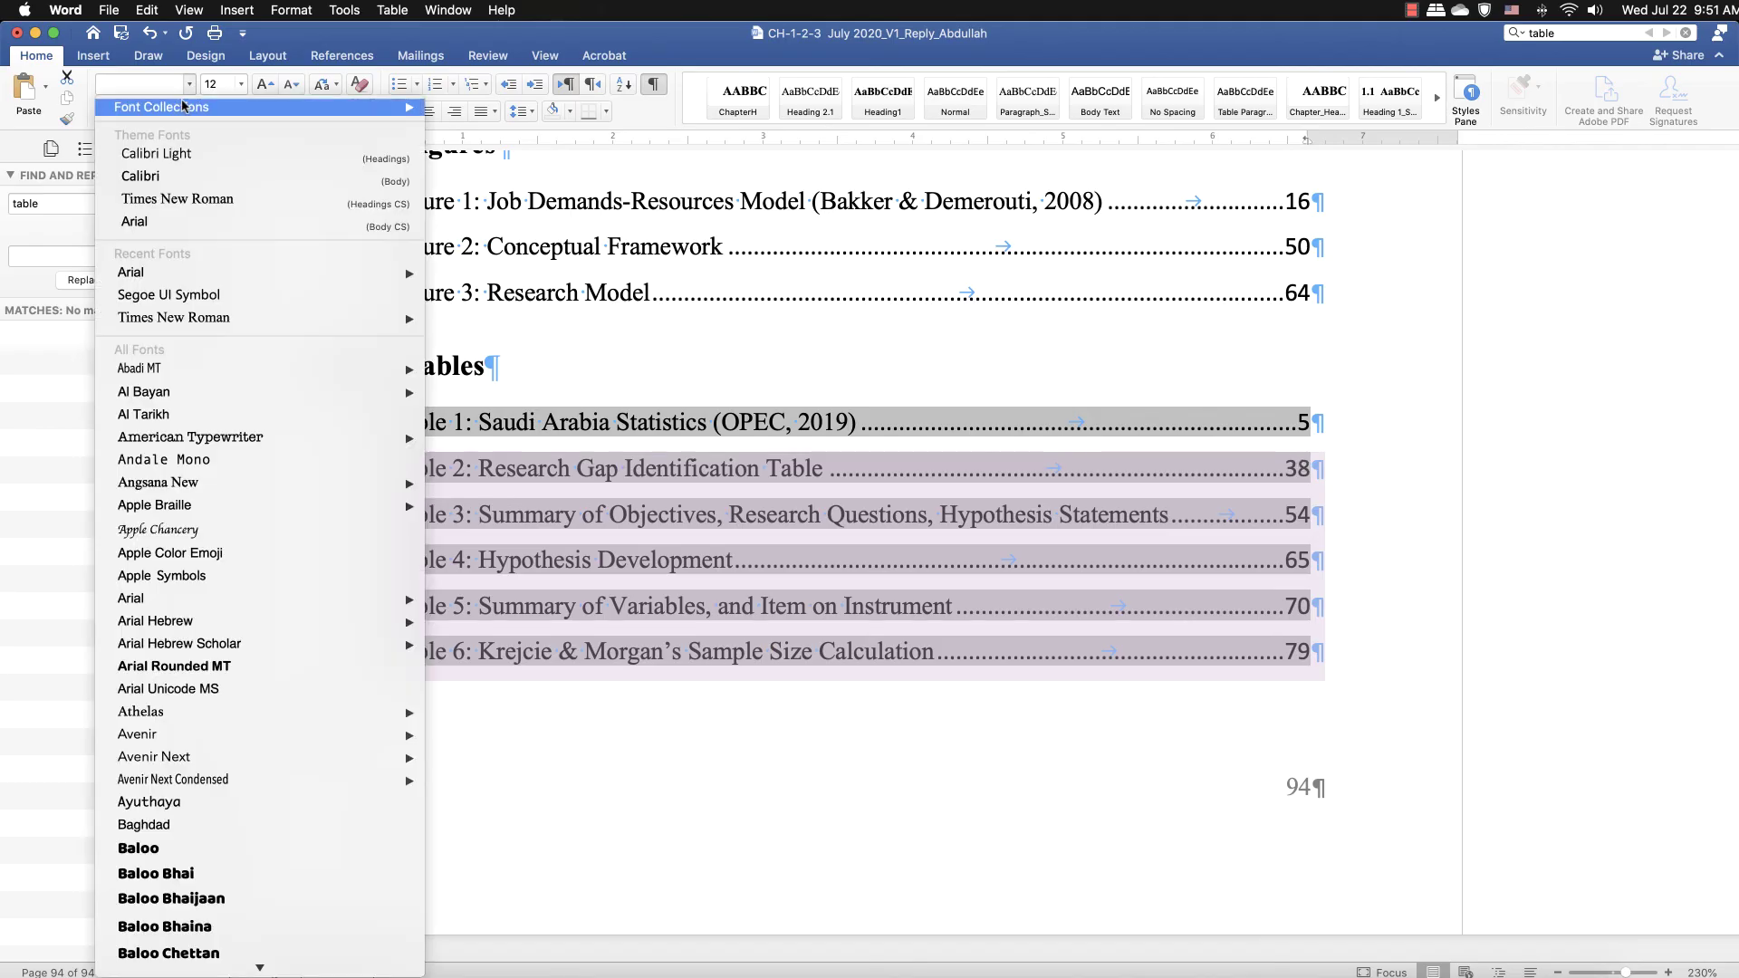
left_click(172, 193)
- Set the font of the three entries in the list of figures, including their page numbers, to Times New Roman
left_click_drag(1343, 297, 382, 201)
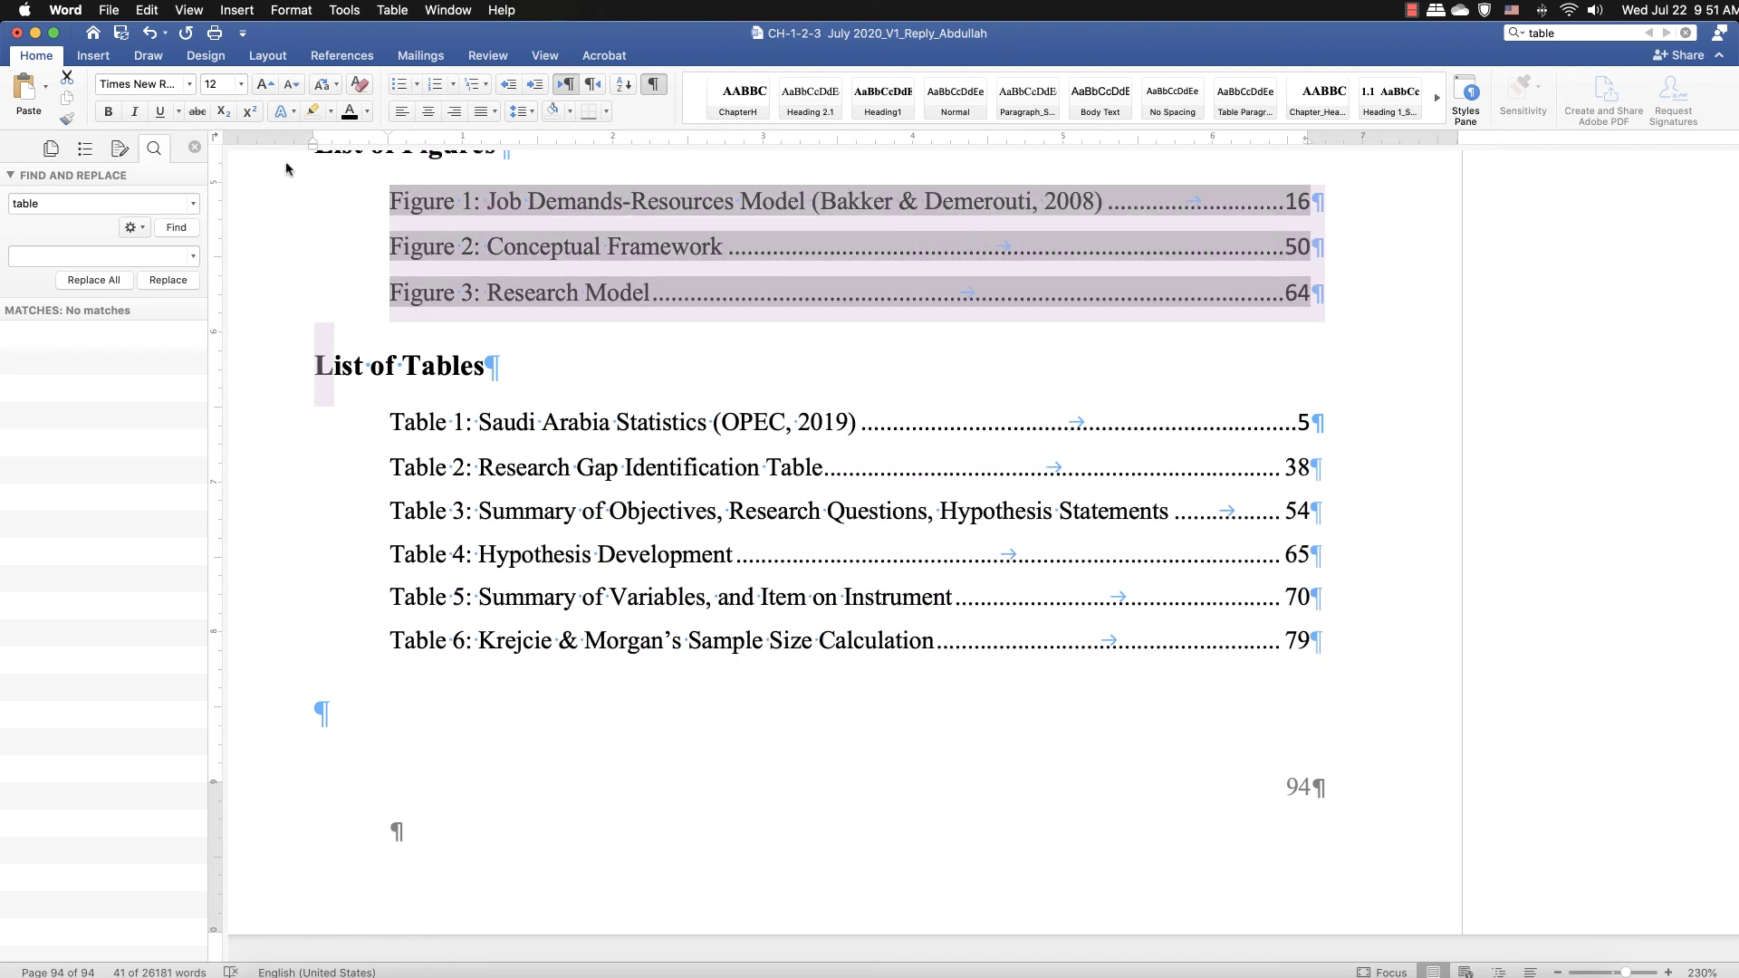
left_click(190, 84)
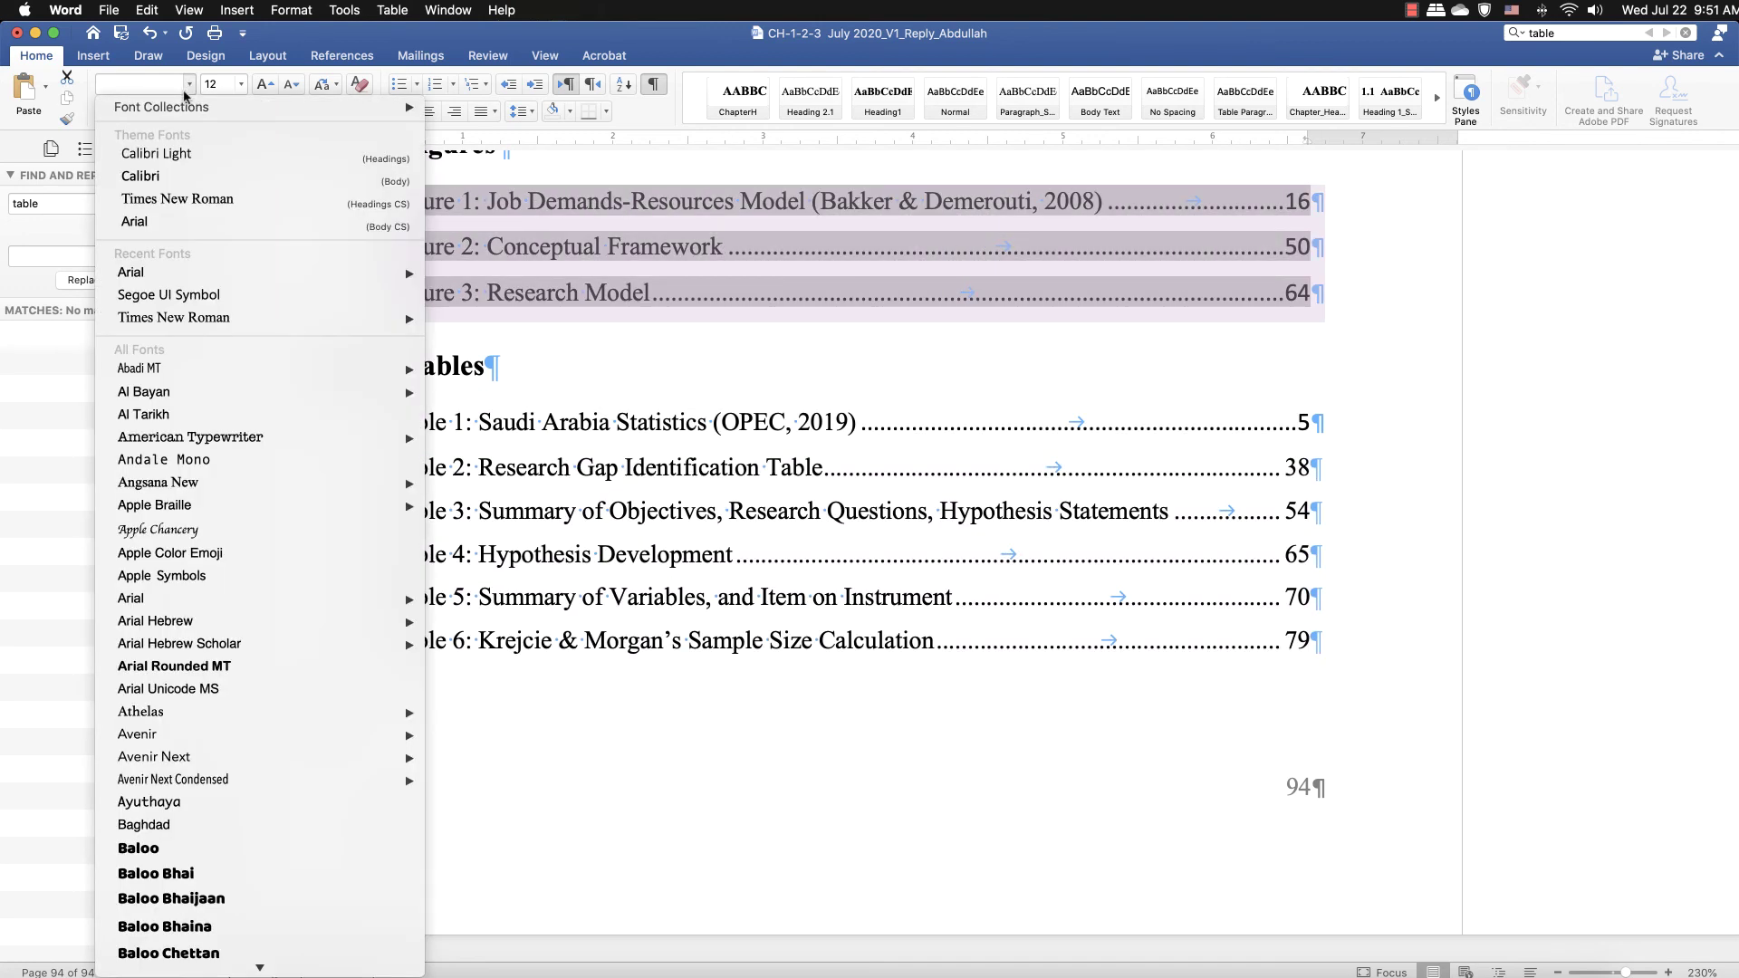
left_click(212, 204)
left_click(702, 804)
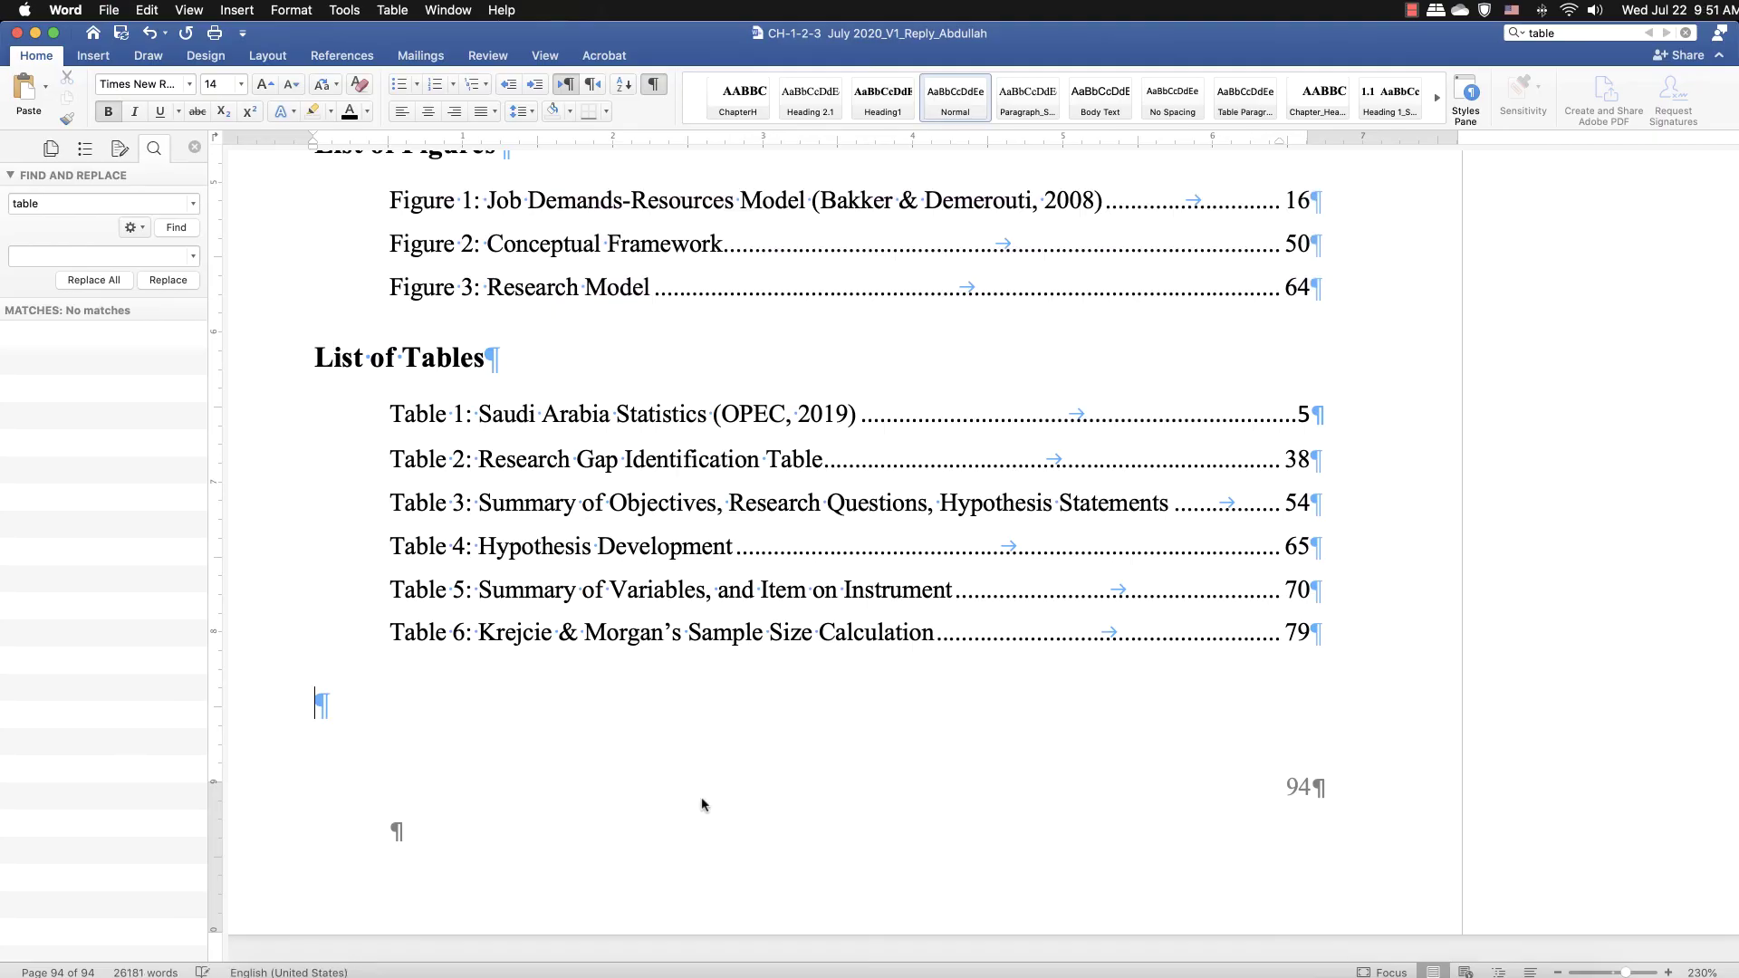
scroll(702, 804, "up", 5)
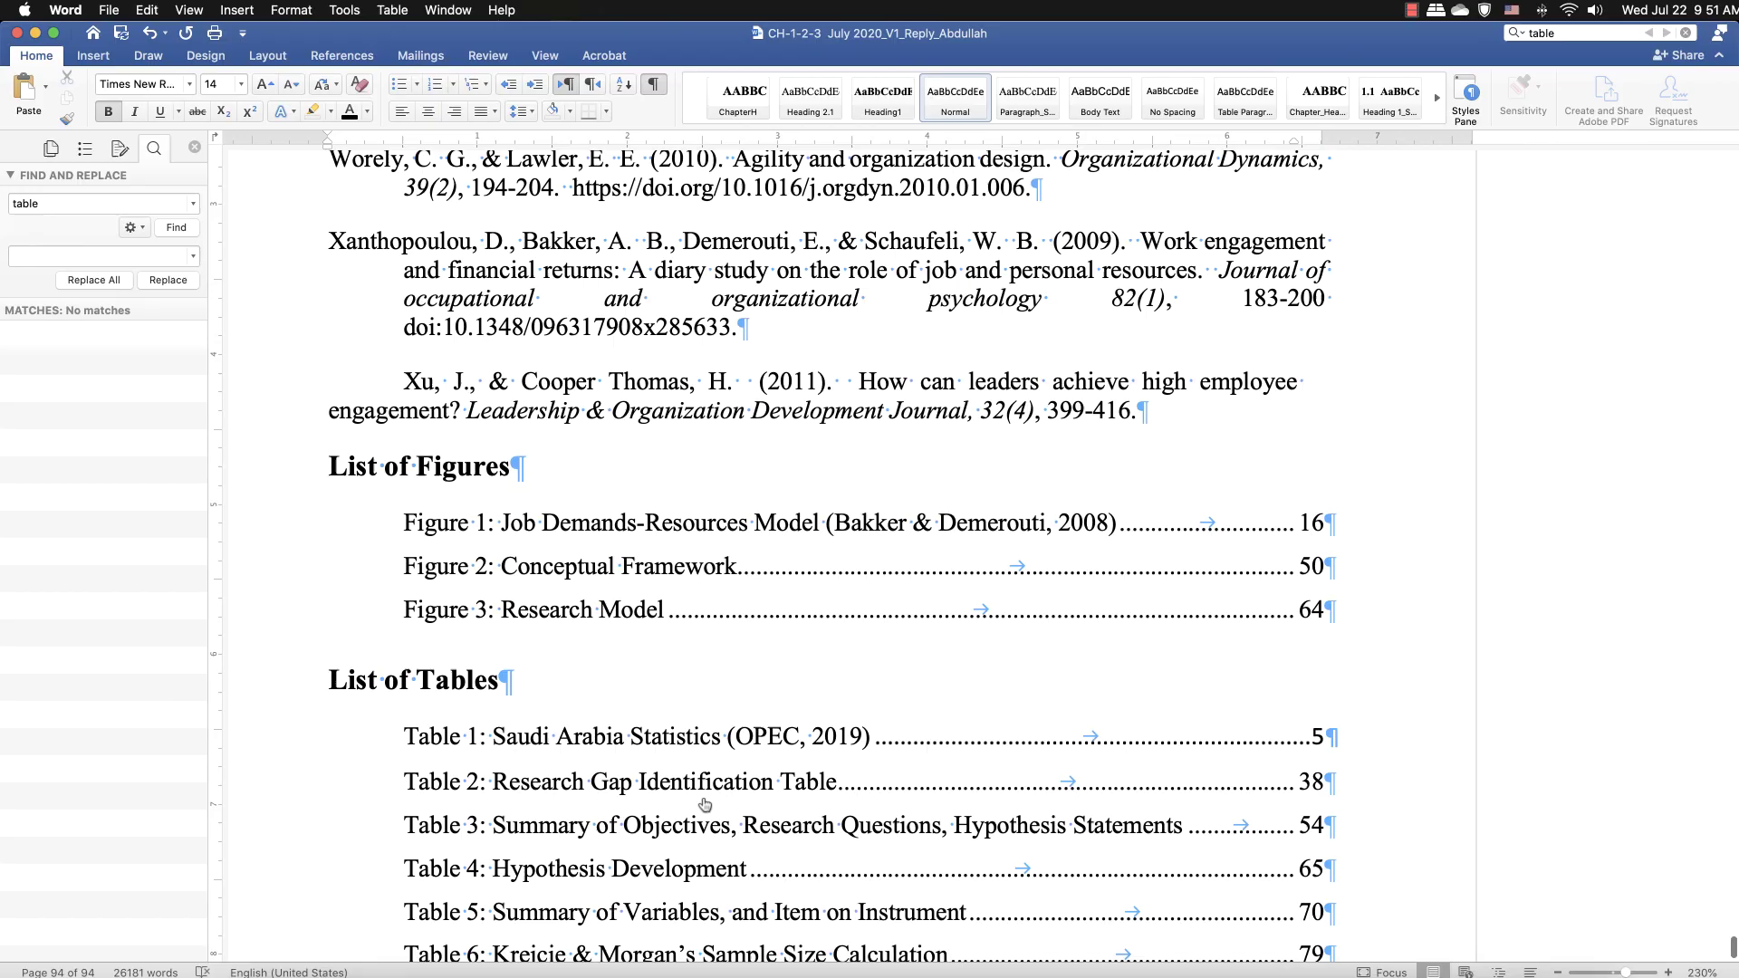